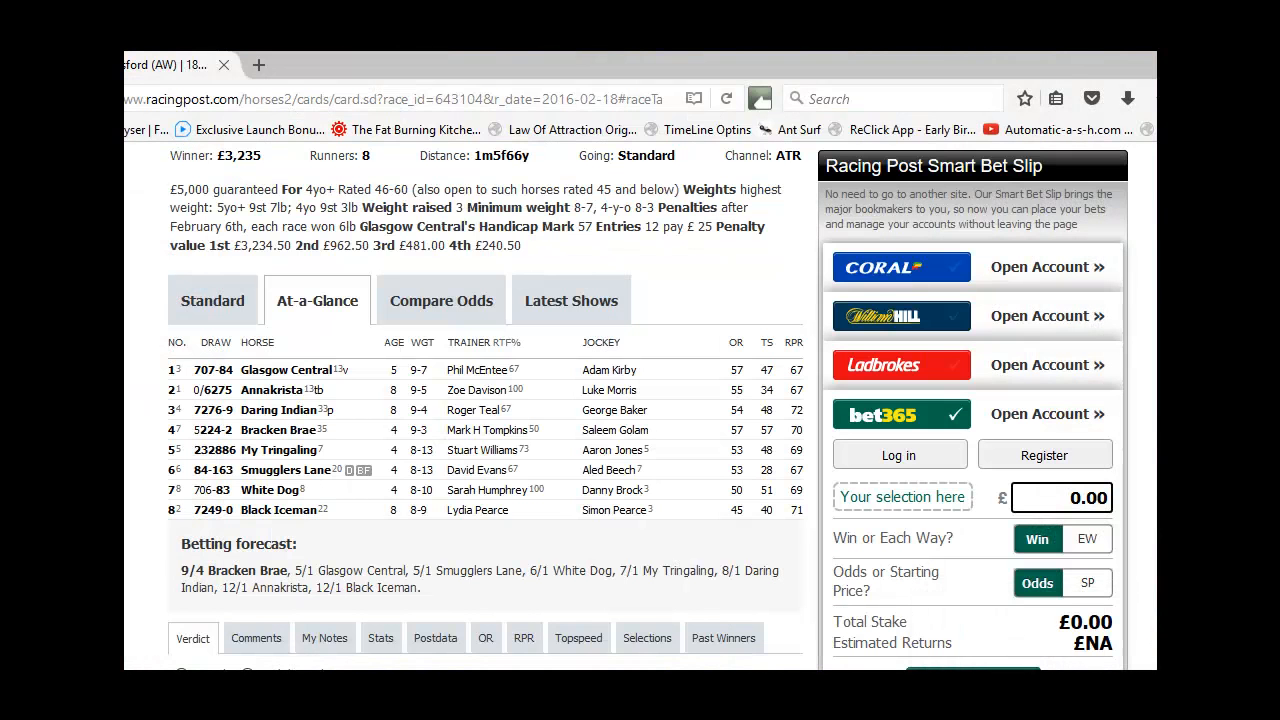
Bring up the DMRATERPLATINUMEXCEL workbook, then move its window clear of the race card.
left_click(1000, 662)
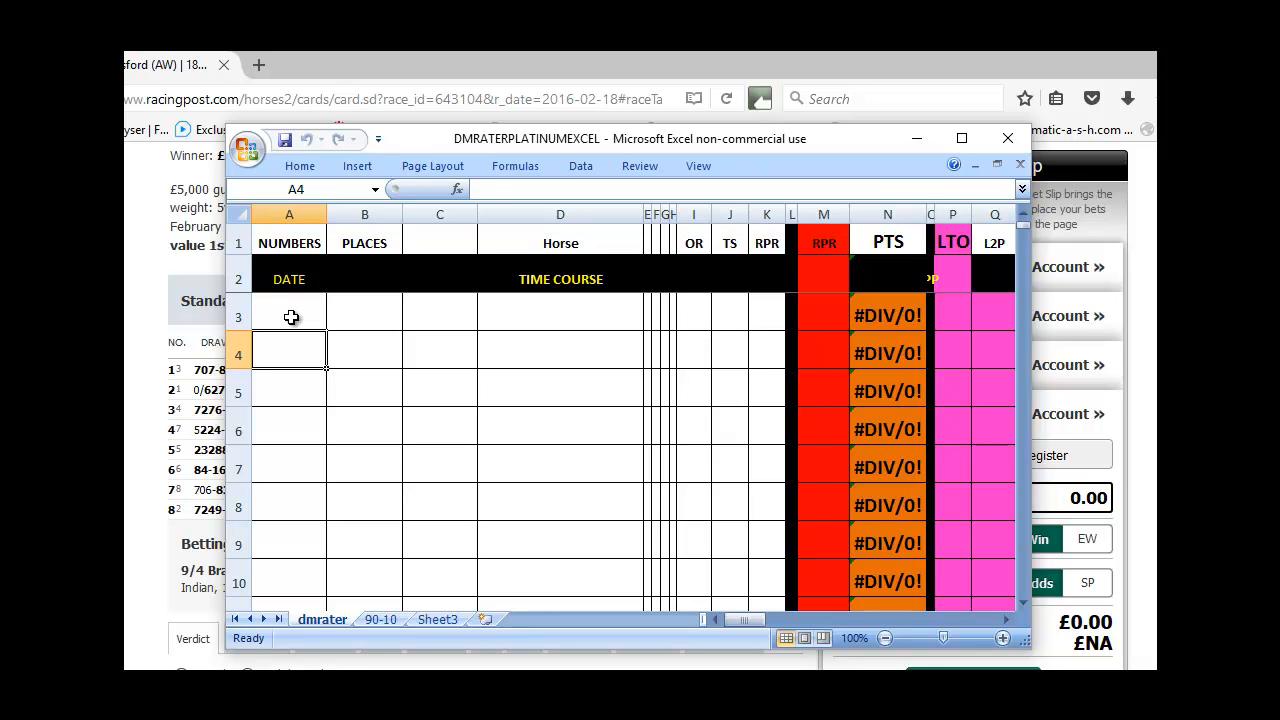
left_click_drag(417, 141, 655, 695)
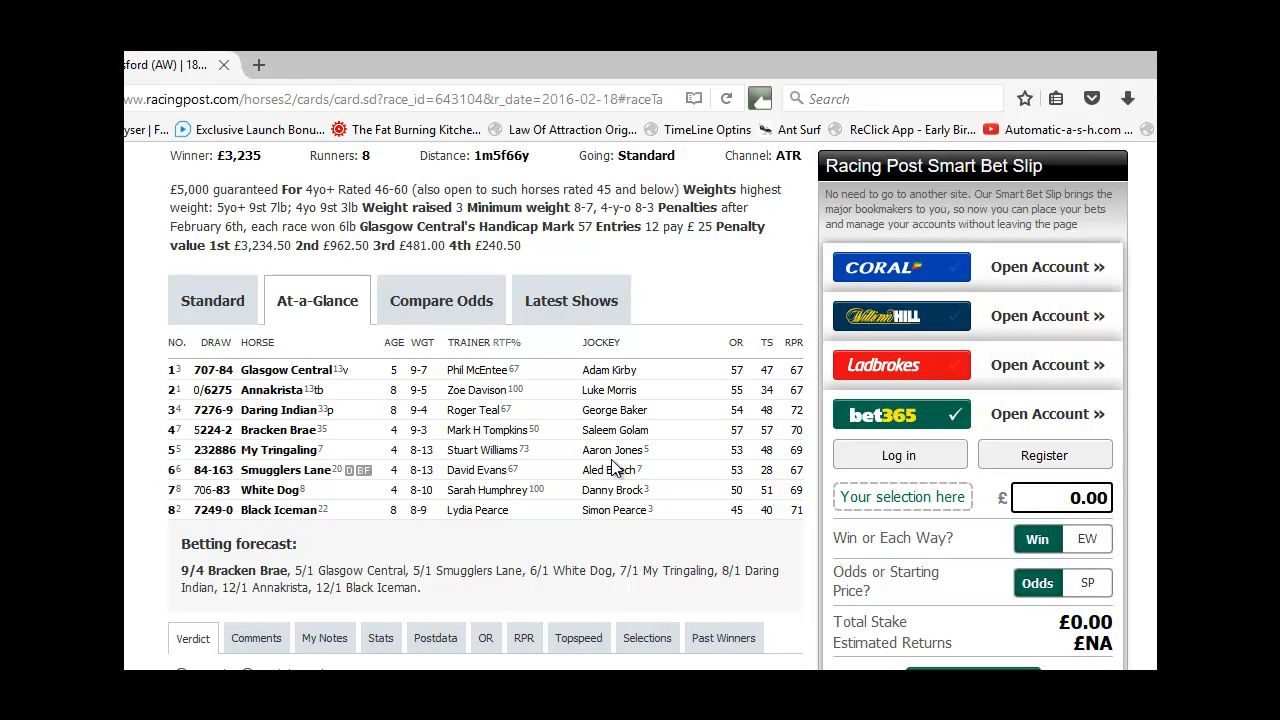
Examine the race conditions and the runners' OR, TS and RPR ratings on the 8:10 Chelmsford (AW) card.
scroll(660, 400, "up", 3)
scroll(666, 380, "up", 2)
scroll(634, 460, "down", 3)
scroll(409, 471, "up", 4)
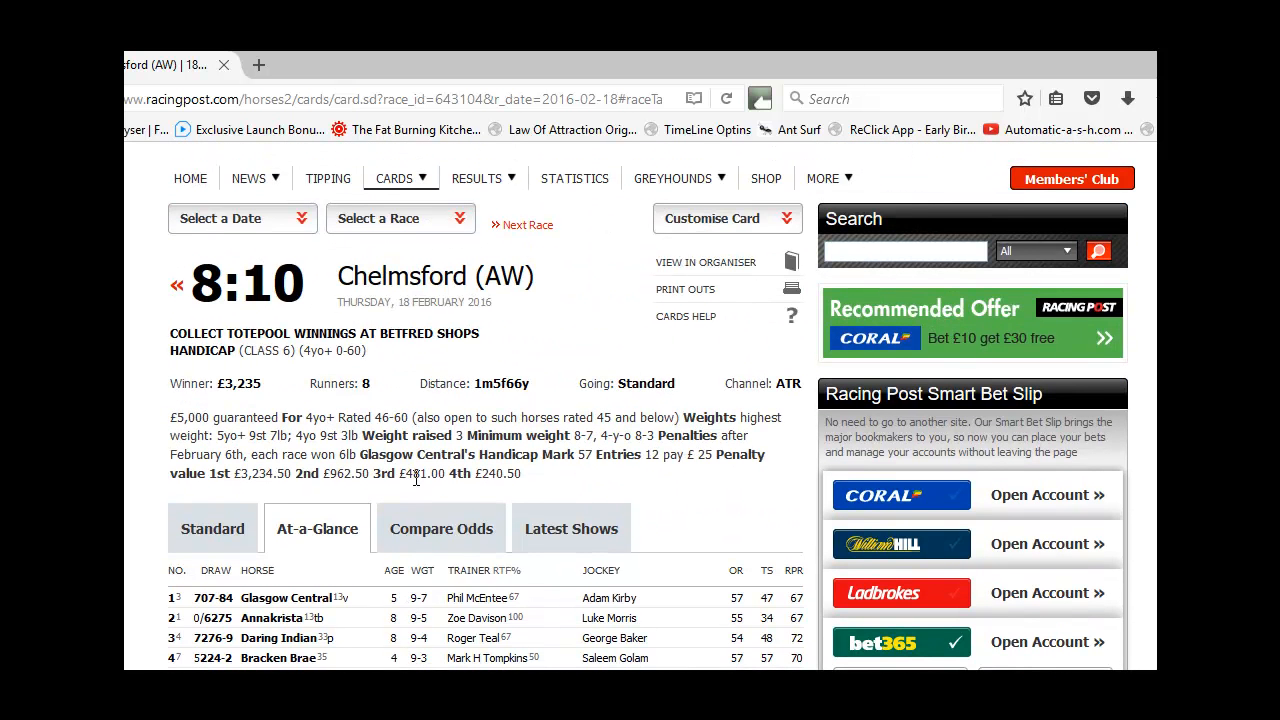
scroll(416, 479, "down", 4)
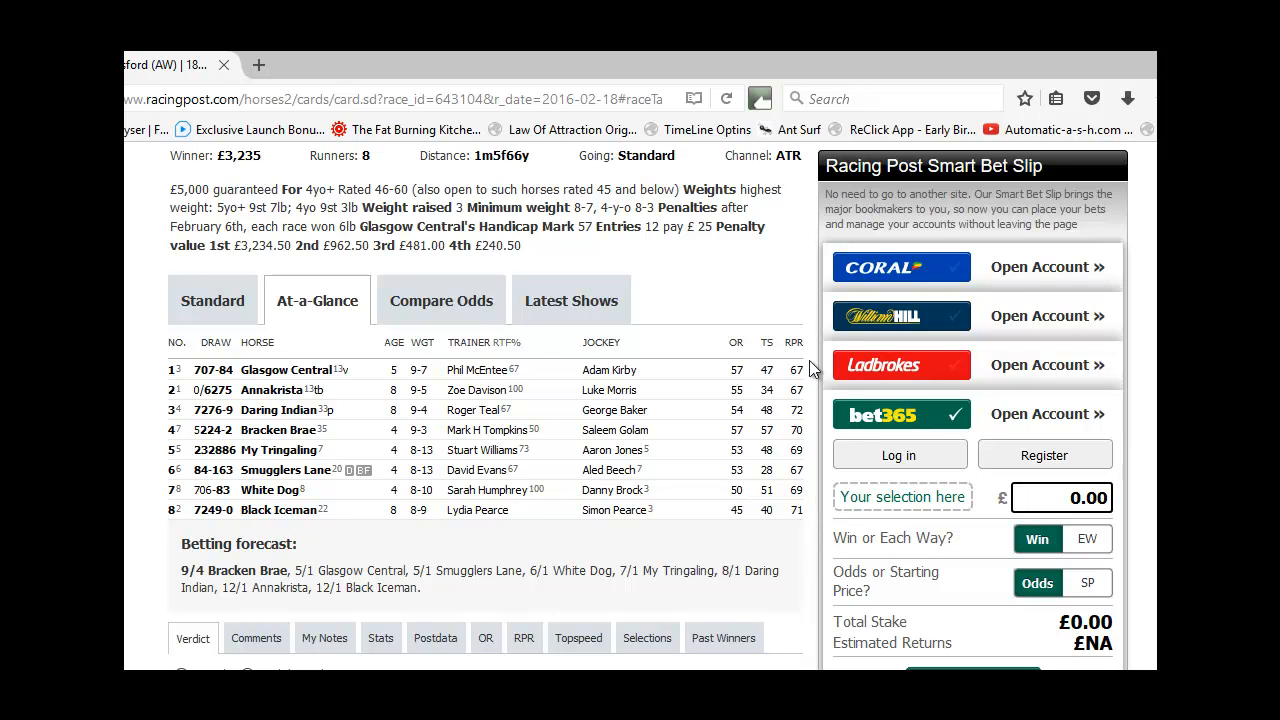
scroll(799, 385, "down", 3)
scroll(507, 286, "up", 4)
scroll(453, 287, "up", 3)
Open today's full Leicester meeting and show its race cards in At-a-Glance view.
left_click(391, 343)
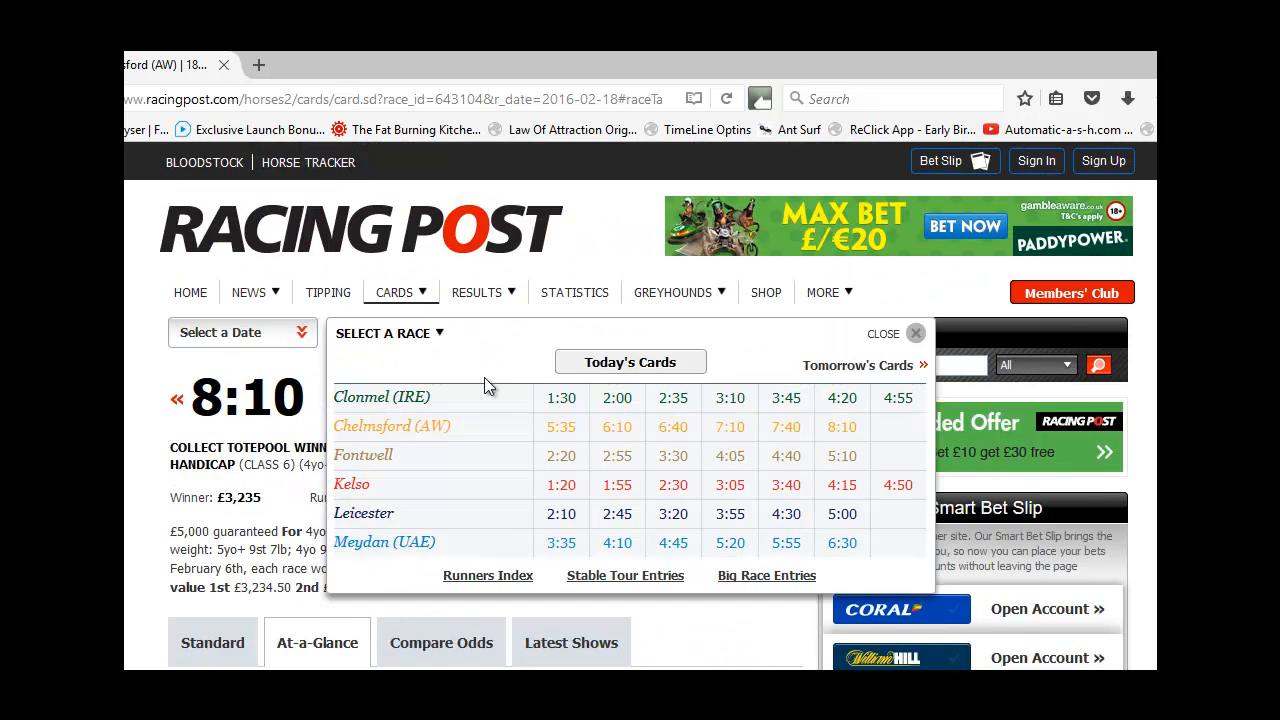
left_click(362, 515)
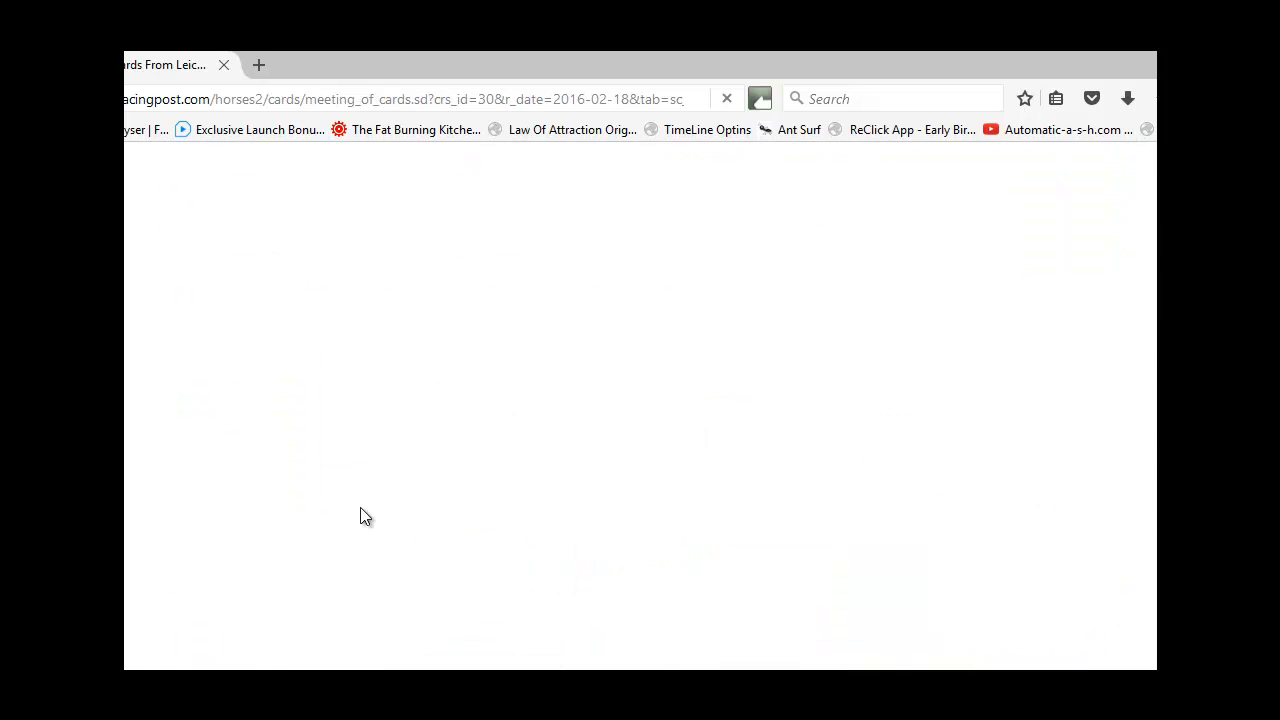
scroll(620, 410, "down", 5)
scroll(560, 390, "up", 4)
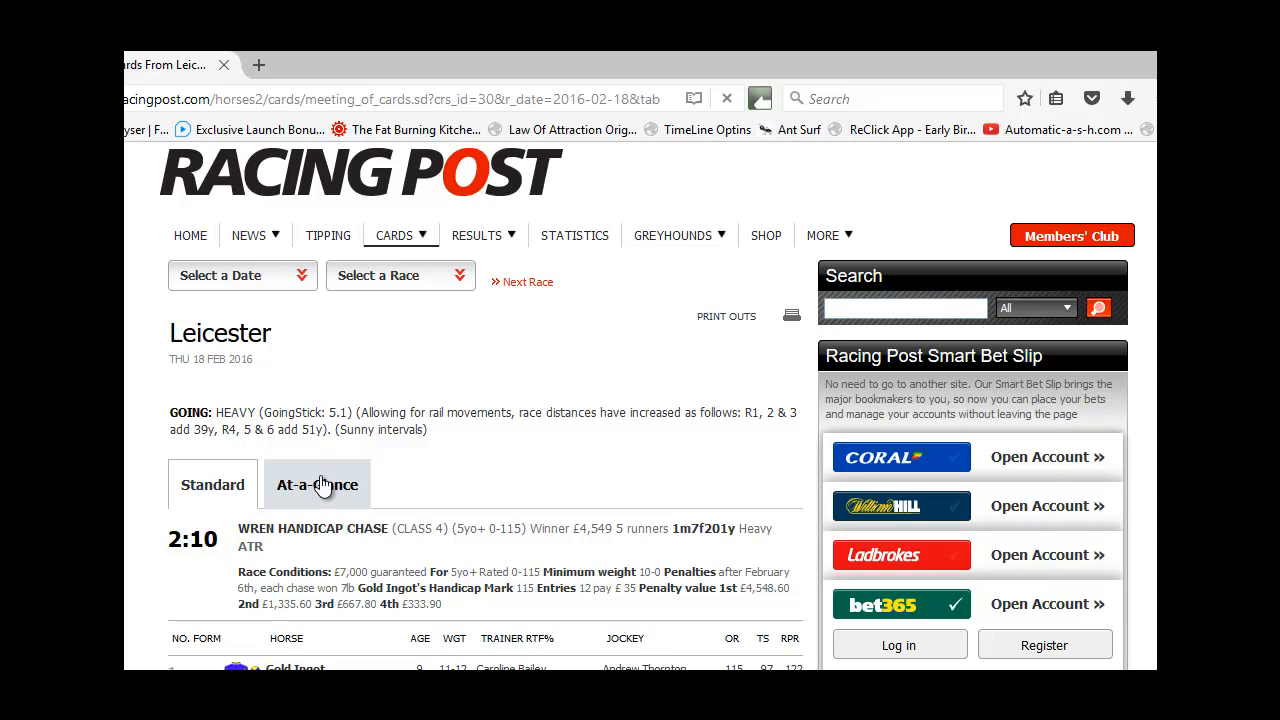
left_click(320, 485)
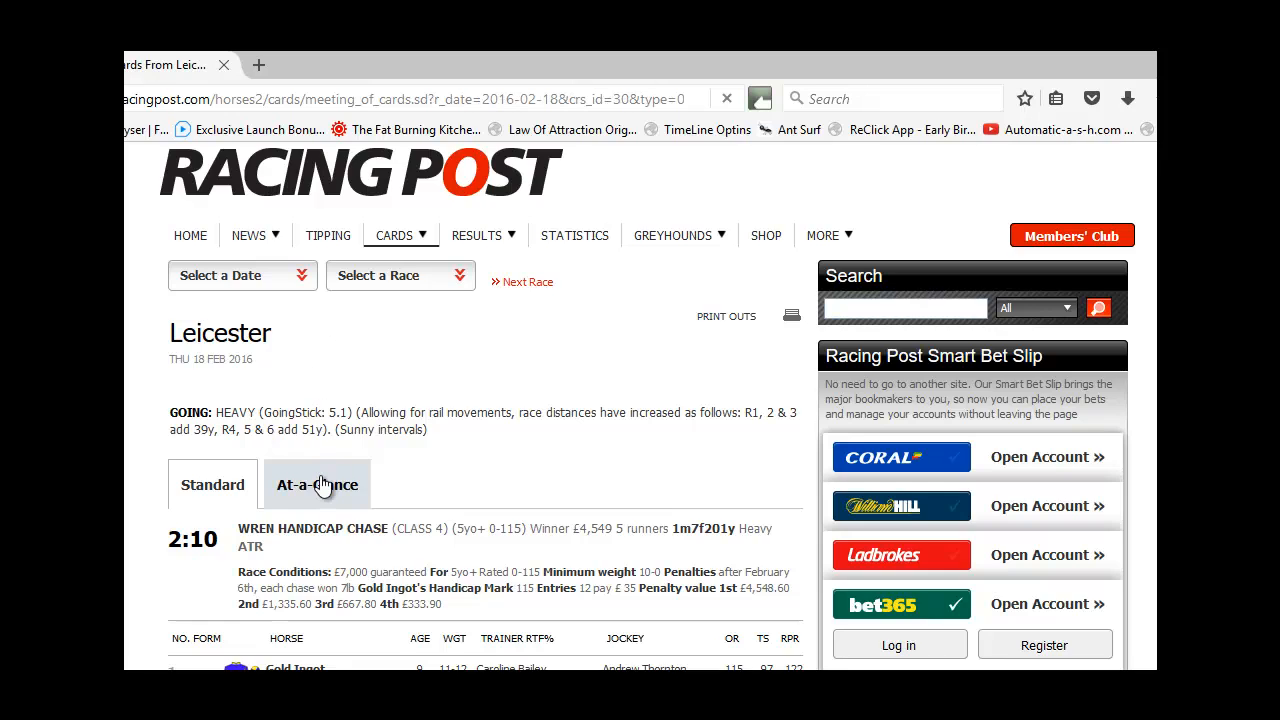
Look through the Leicester race cards from 2:10 to 5:00, checking the runners and their ratings.
scroll(520, 430, "down", 5)
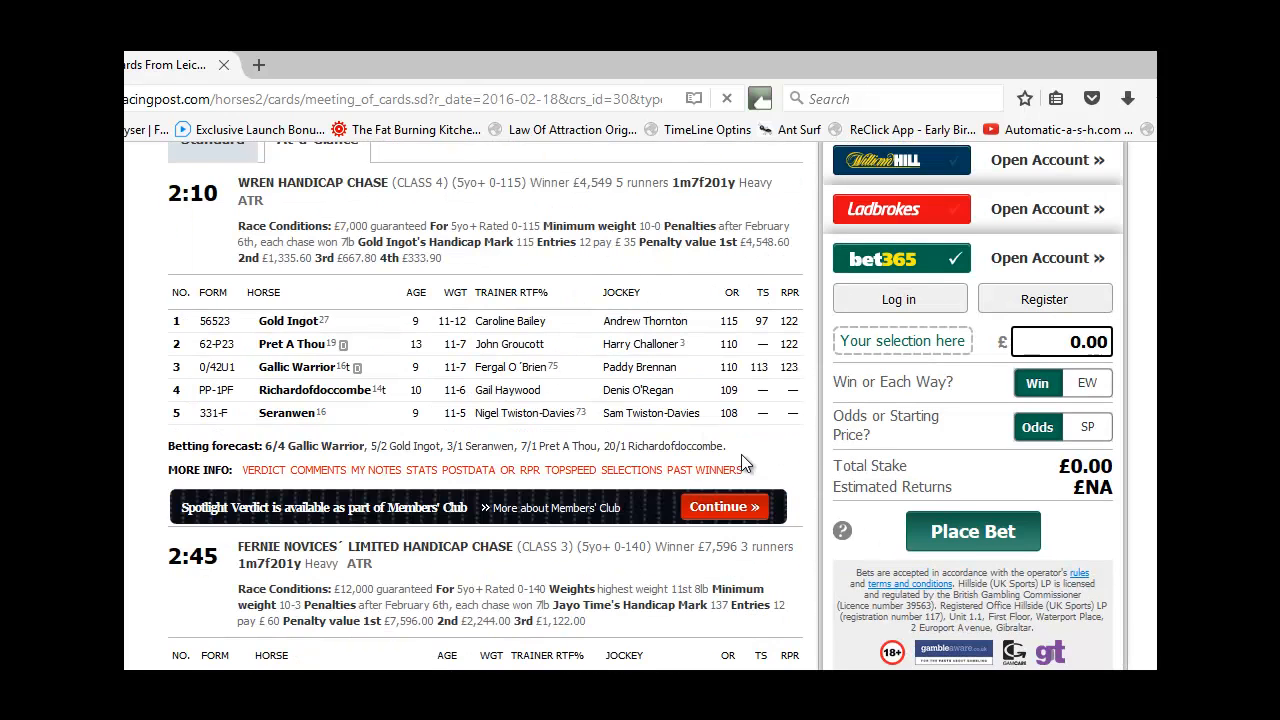
scroll(698, 438, "down", 6)
scroll(698, 438, "down", 6)
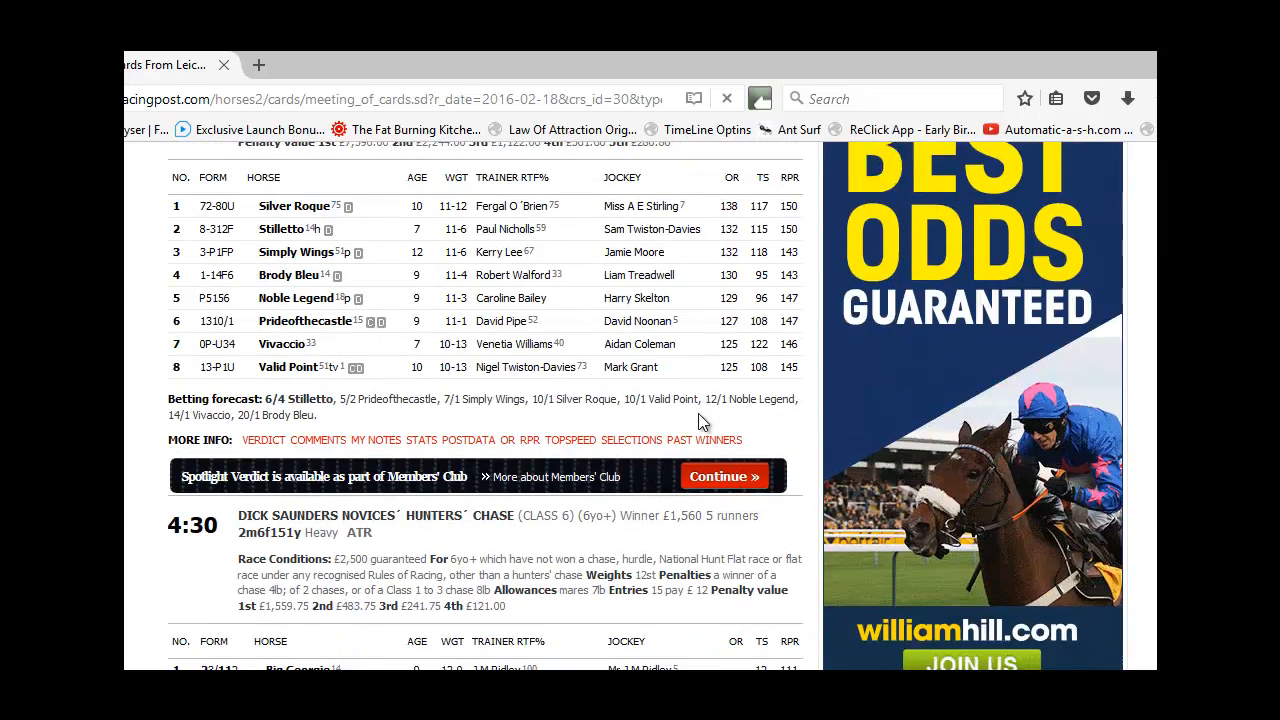
scroll(674, 455, "down", 6)
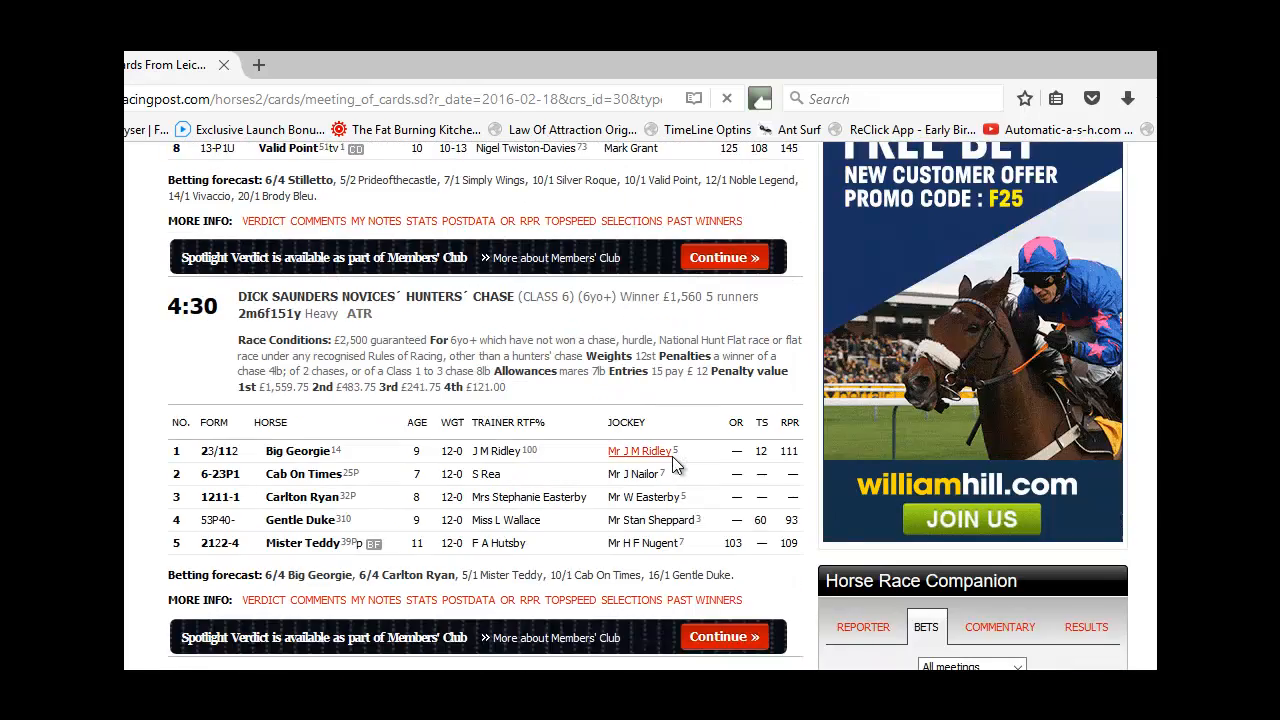
scroll(674, 450, "down", 8)
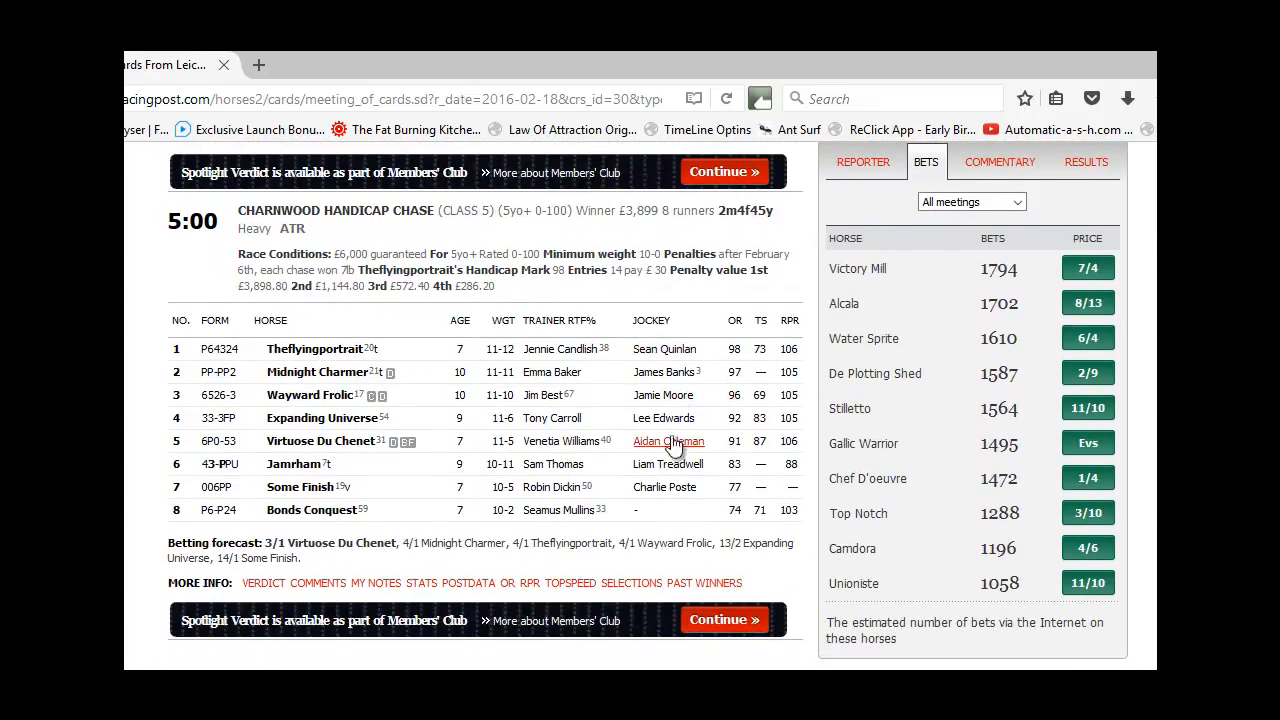
scroll(661, 407, "up", 20)
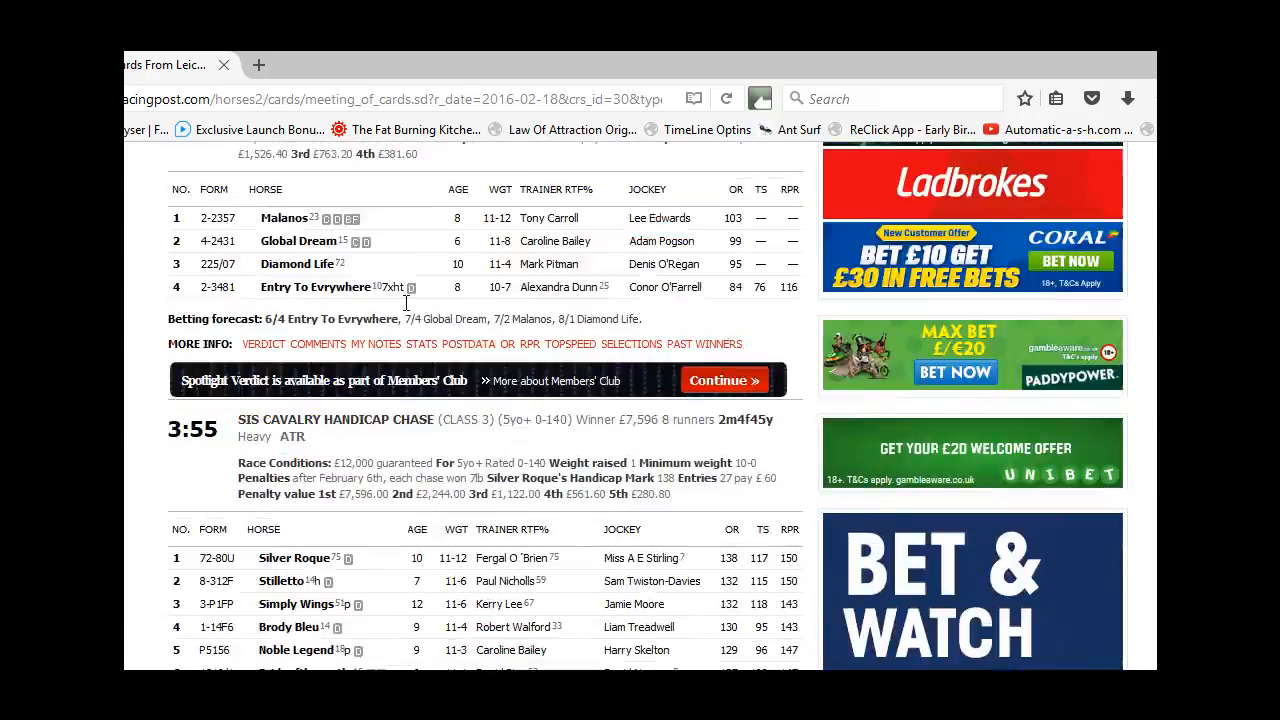
Open today's Fontwell meeting and show its race cards in At-a-Glance view.
left_click(397, 334)
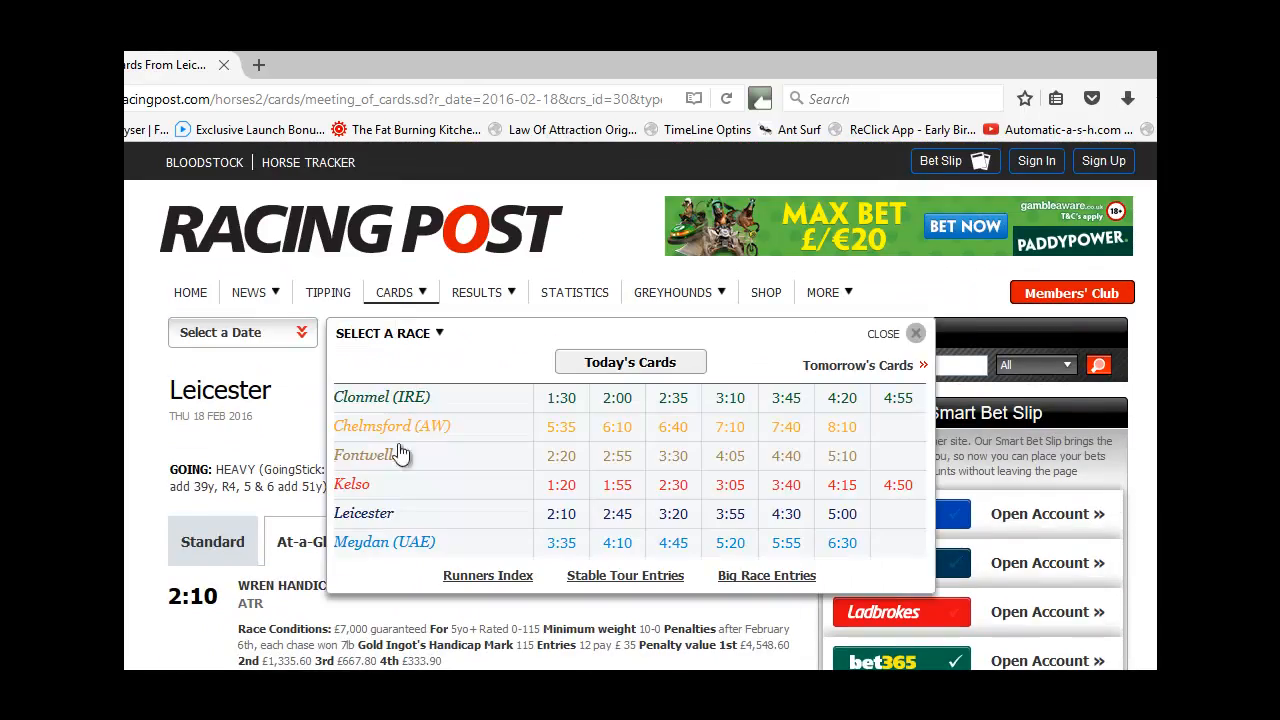
left_click(363, 458)
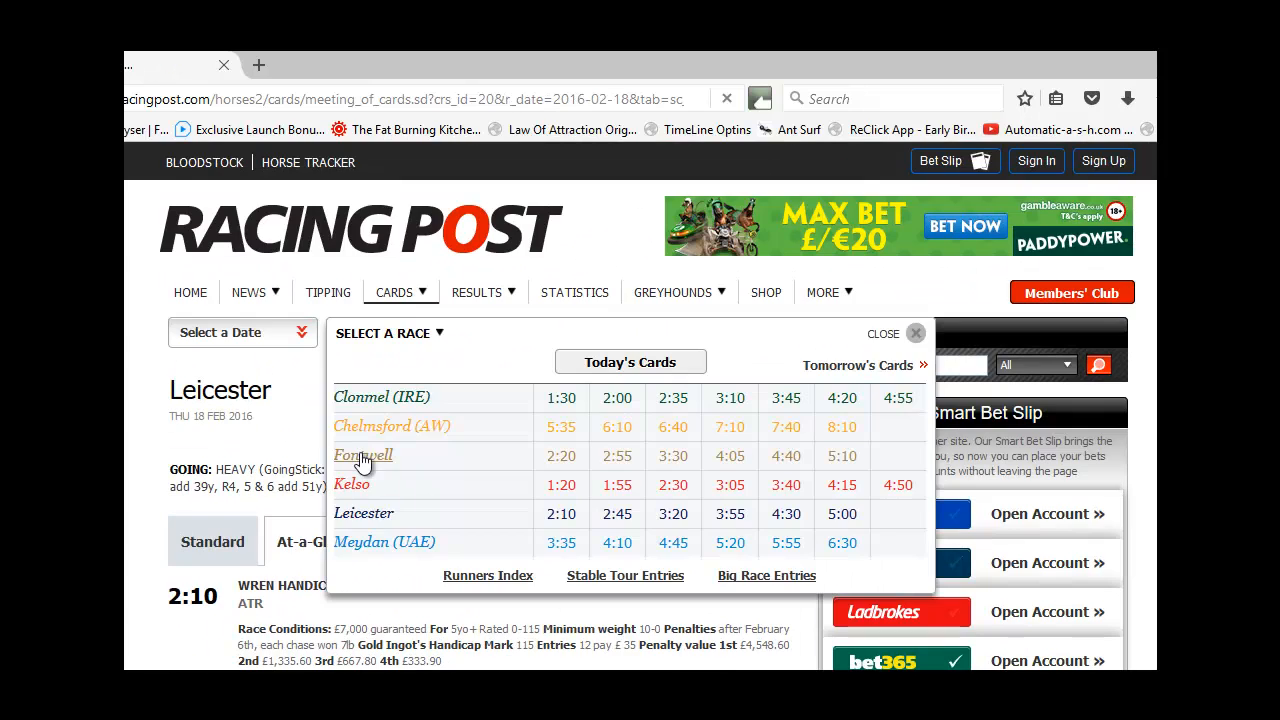
scroll(745, 430, "down", 13)
scroll(756, 411, "down", 4)
scroll(448, 330, "up", 14)
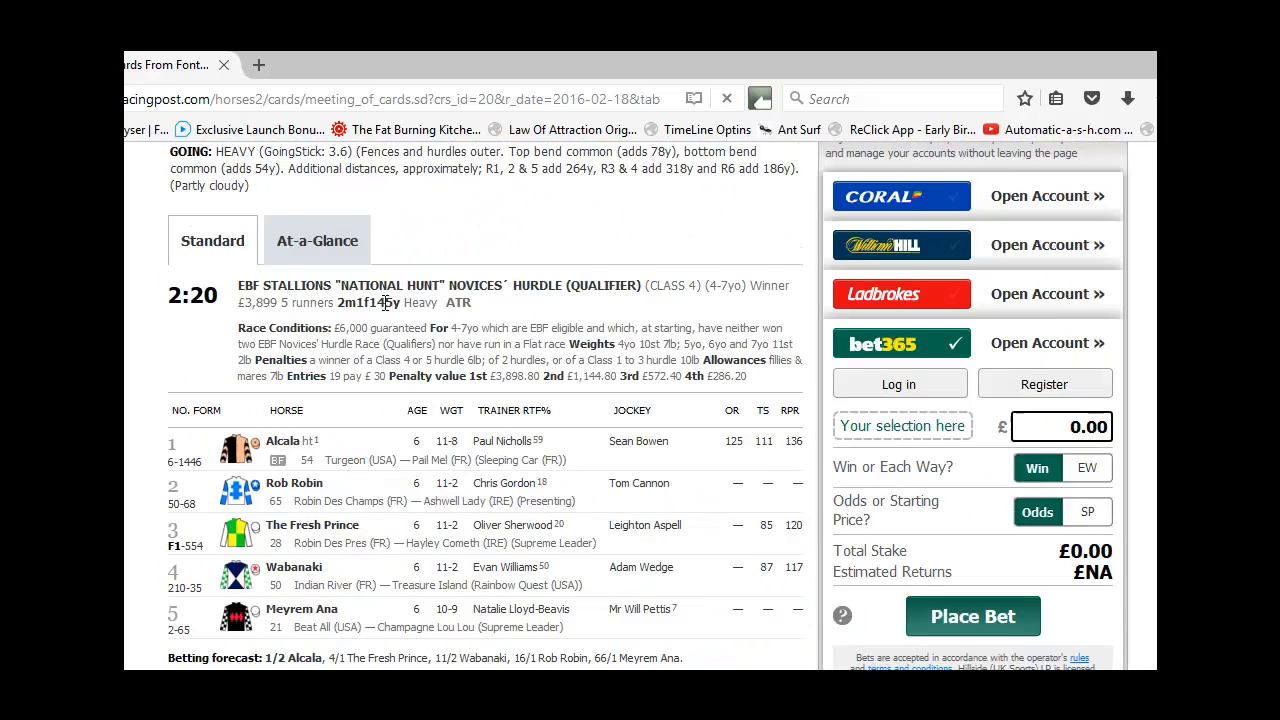
scroll(393, 305, "up", 4)
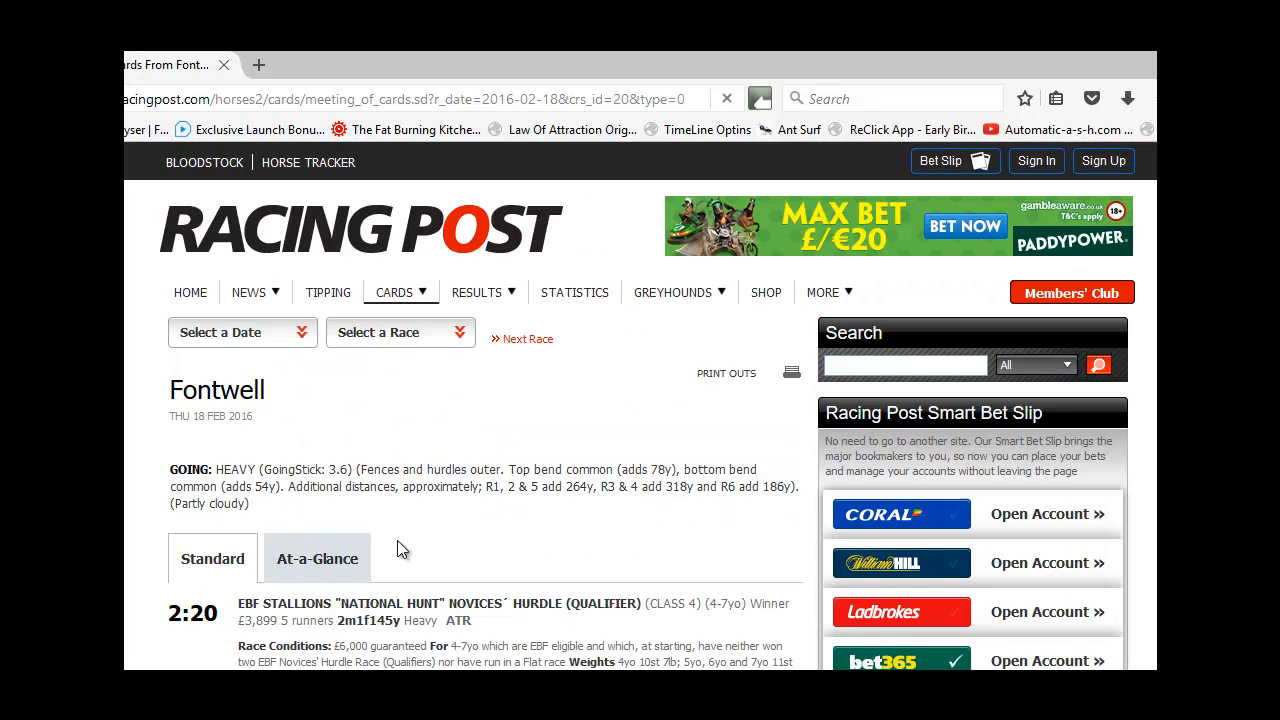
Look through the Fontwell race cards, checking which runners have OR, TS and RPR ratings.
scroll(494, 526, "down", 3)
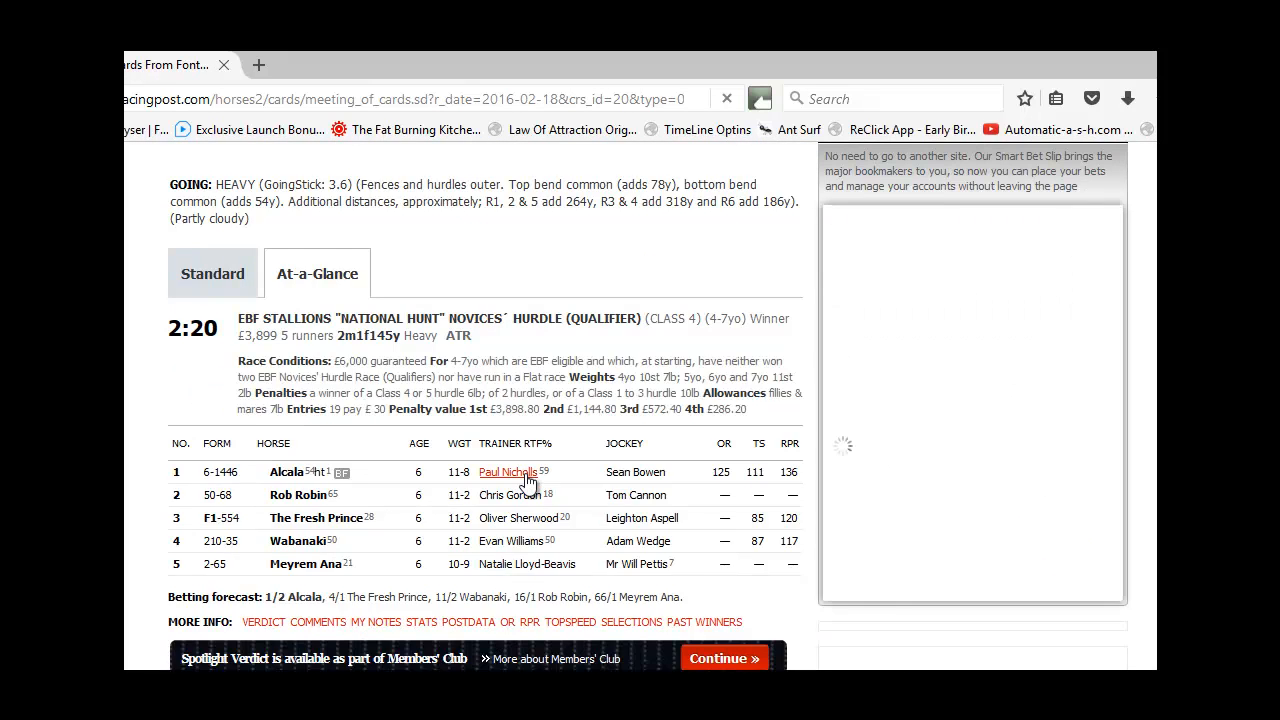
scroll(527, 481, "down", 5)
scroll(538, 465, "down", 4)
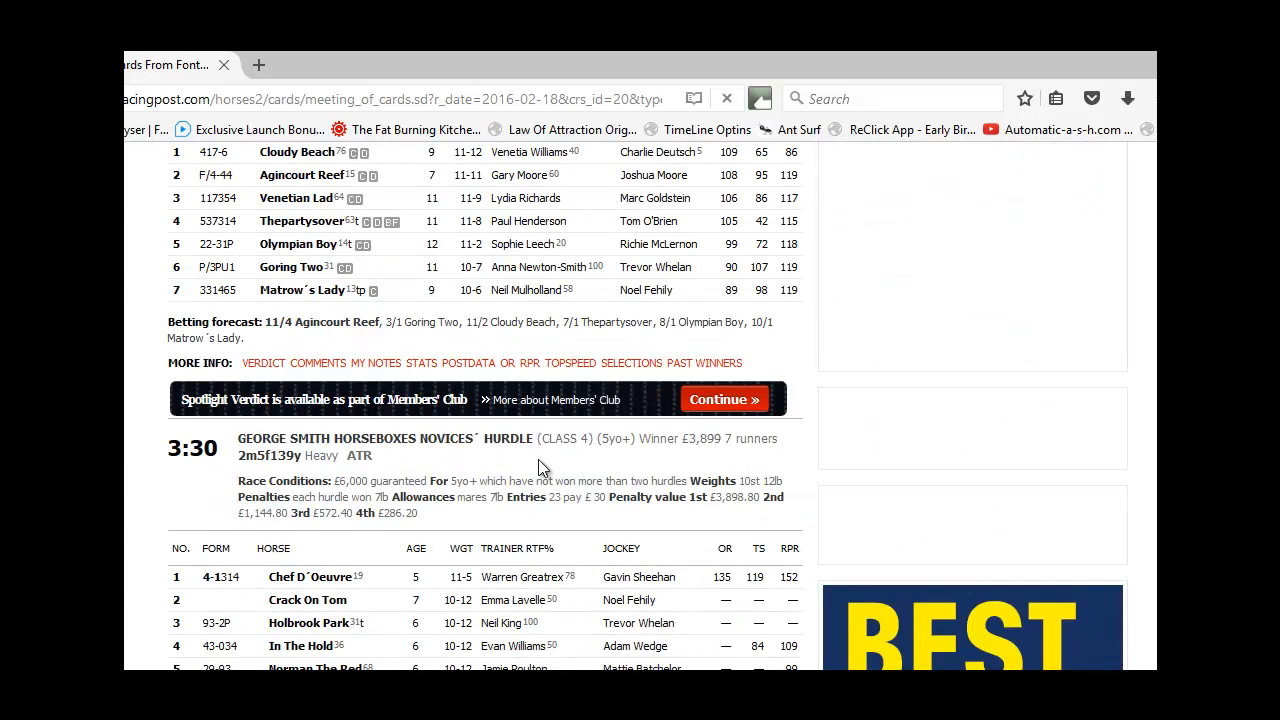
scroll(538, 465, "down", 7)
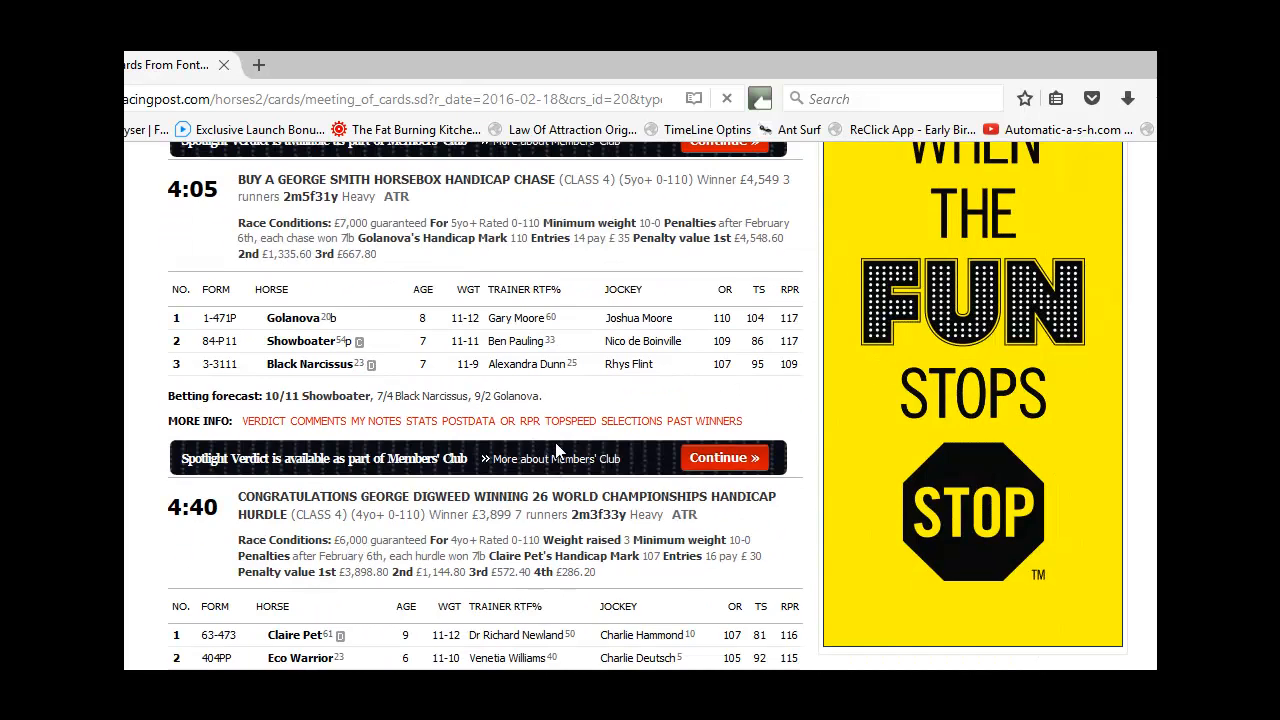
scroll(556, 444, "down", 4)
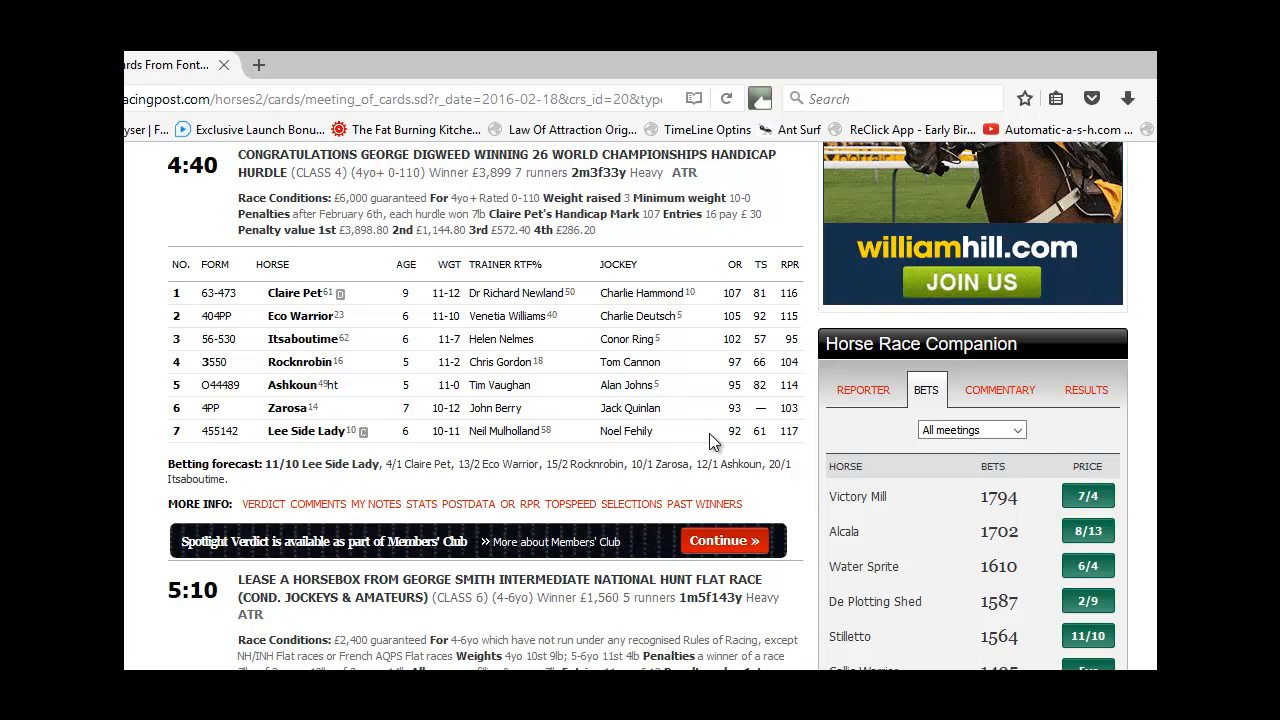
scroll(681, 417, "down", 4)
scroll(681, 417, "up", 5)
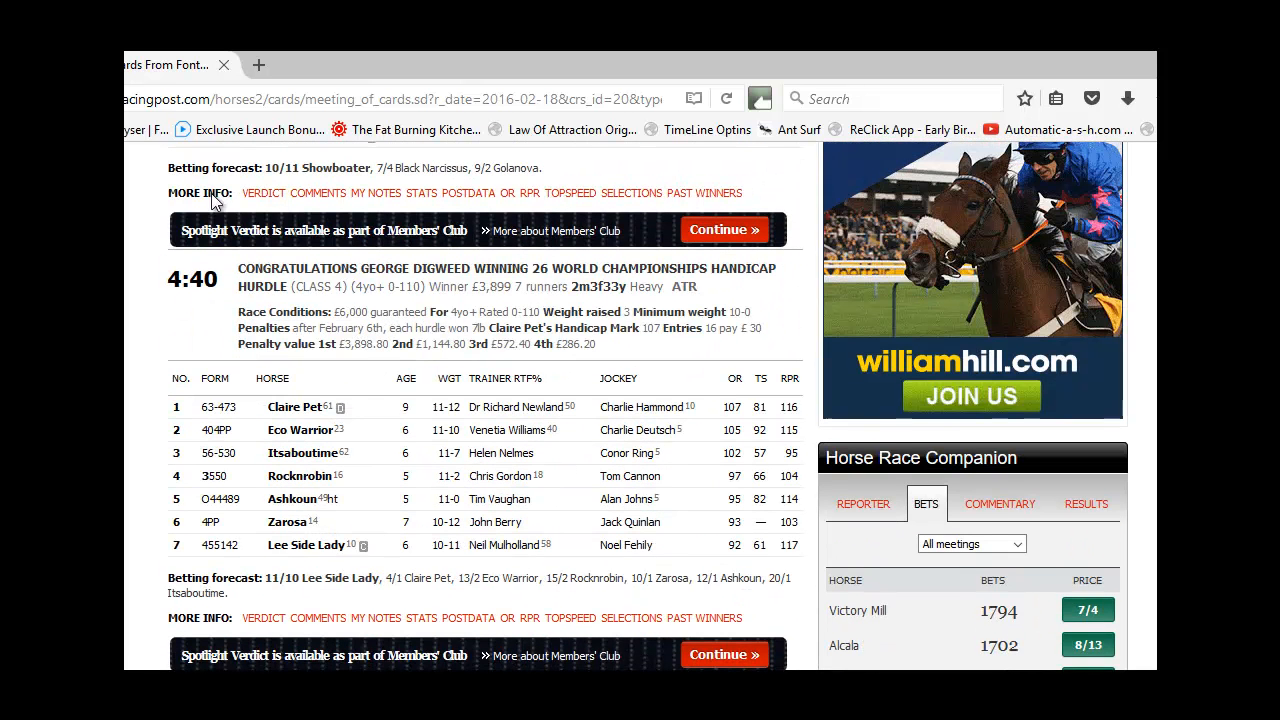
Return to the Leicester At-a-Glance cards and copy all eight runner rows of the 3:55 race, from number through RPR.
key("alt+Left")
key("alt+Left")
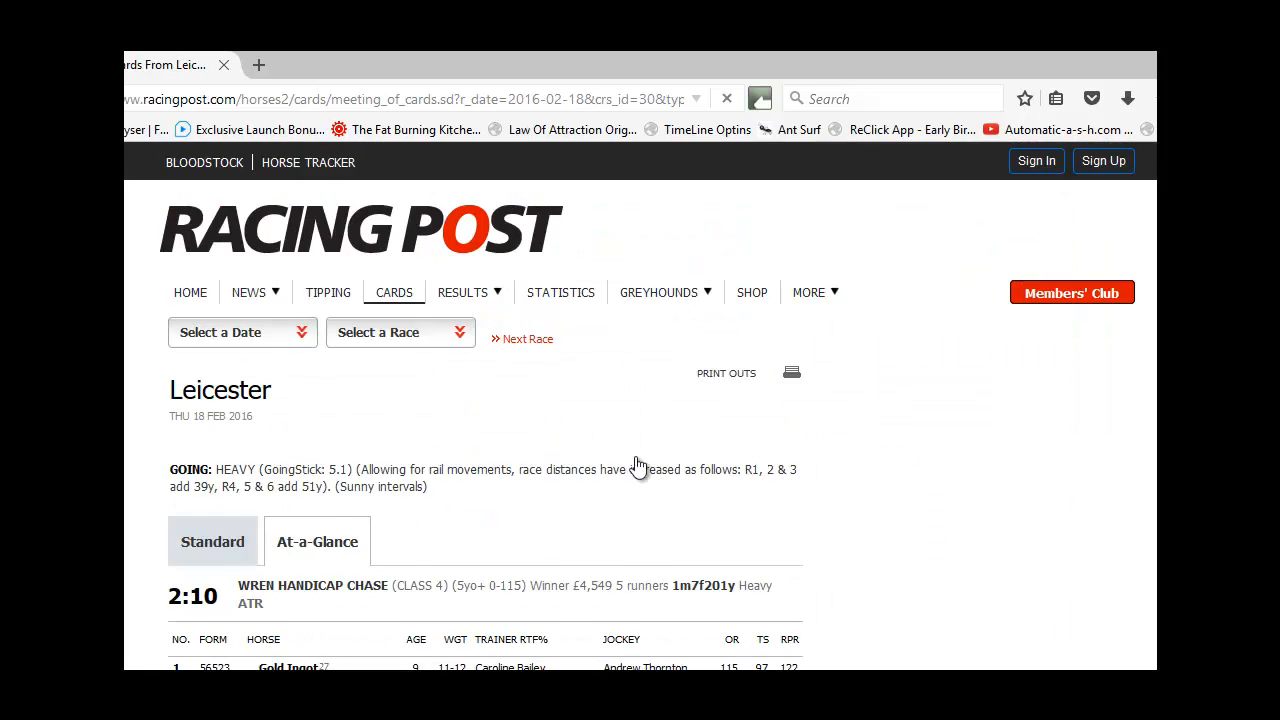
scroll(640, 440, "down", 7)
scroll(630, 384, "down", 13)
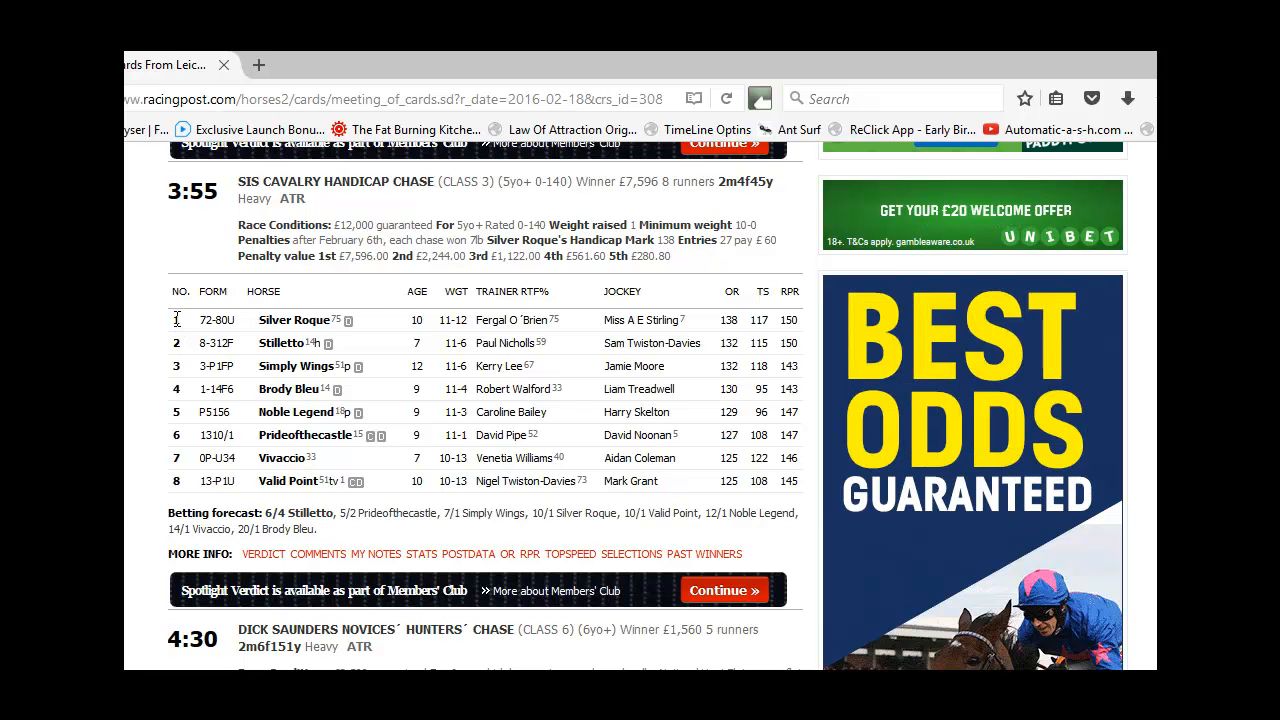
left_click_drag(176, 319, 800, 497)
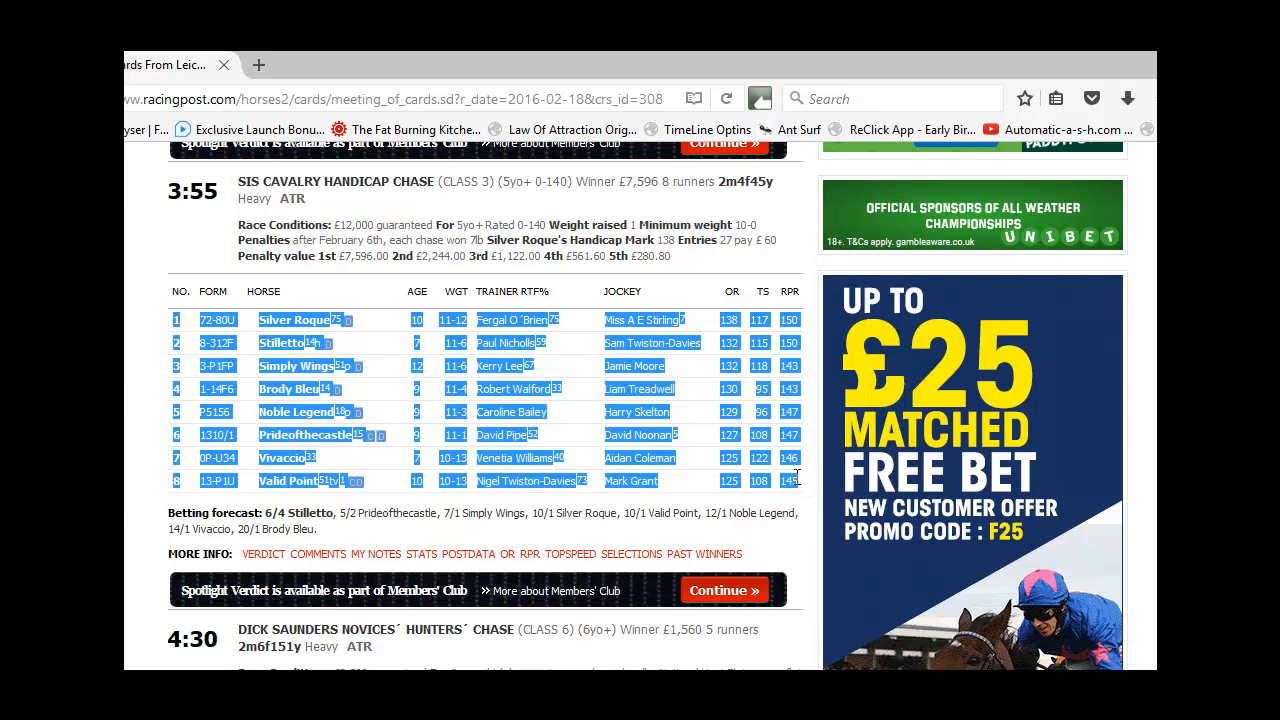
right_click(796, 480)
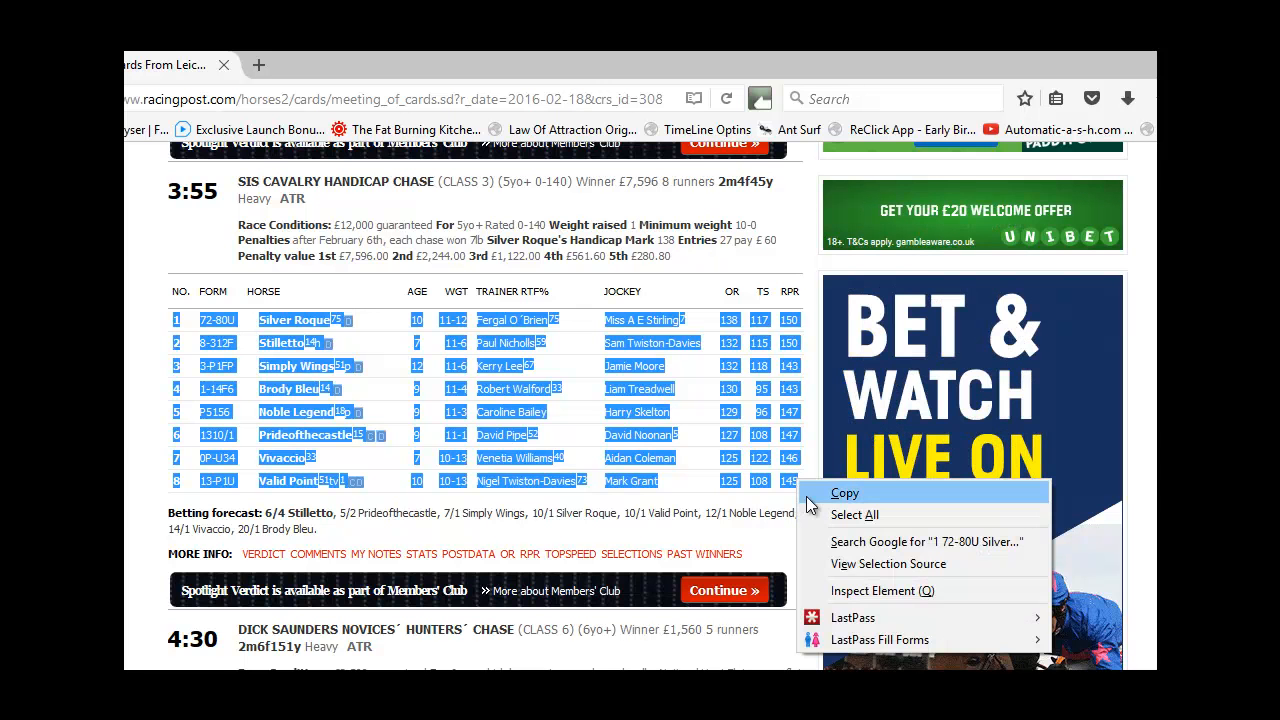
left_click(818, 491)
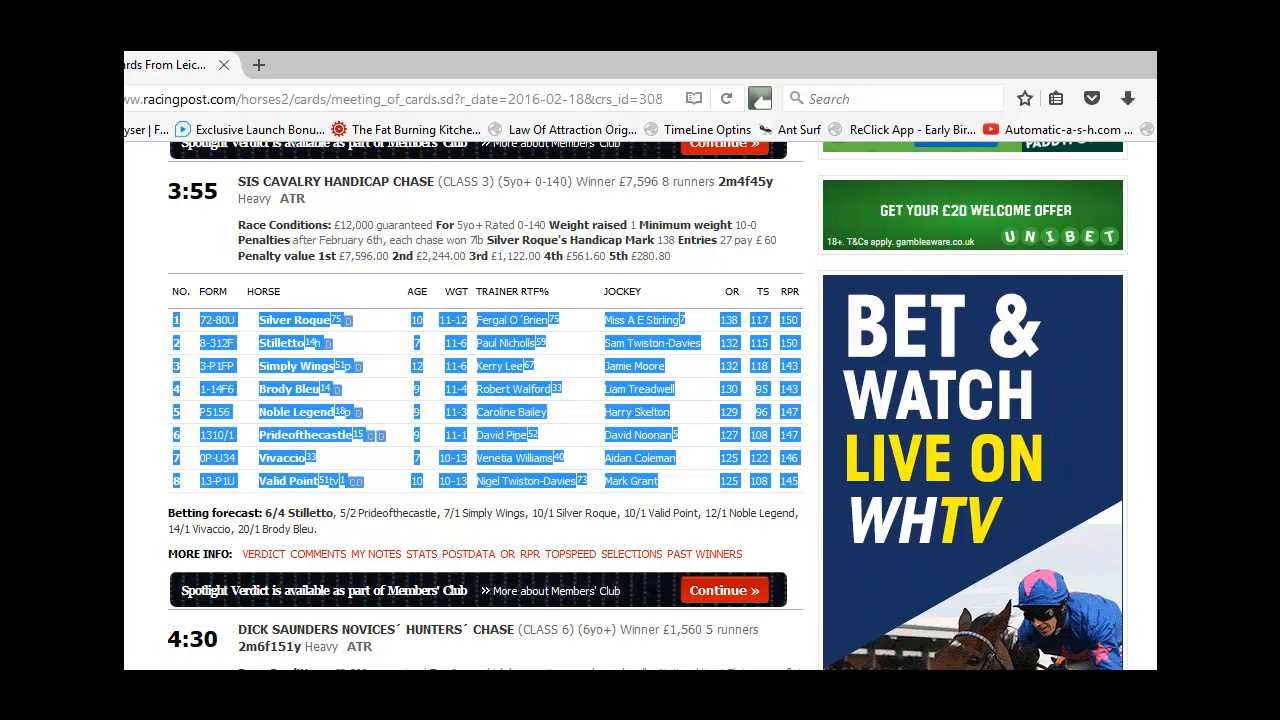
Switch to the DMRATERPLATINUMEXCEL workbook and paste the copied runners into cell A4 of the dmrater sheet as Text.
left_click_drag(745, 668, 449, 117)
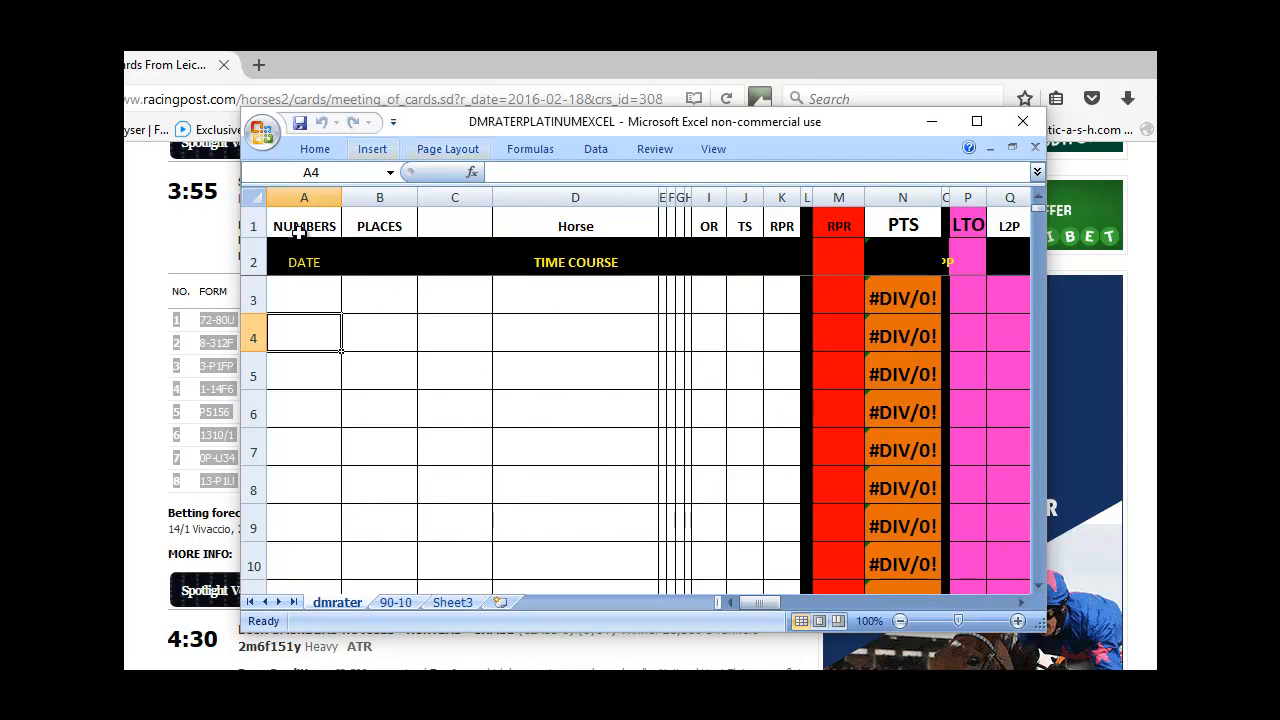
right_click(300, 336)
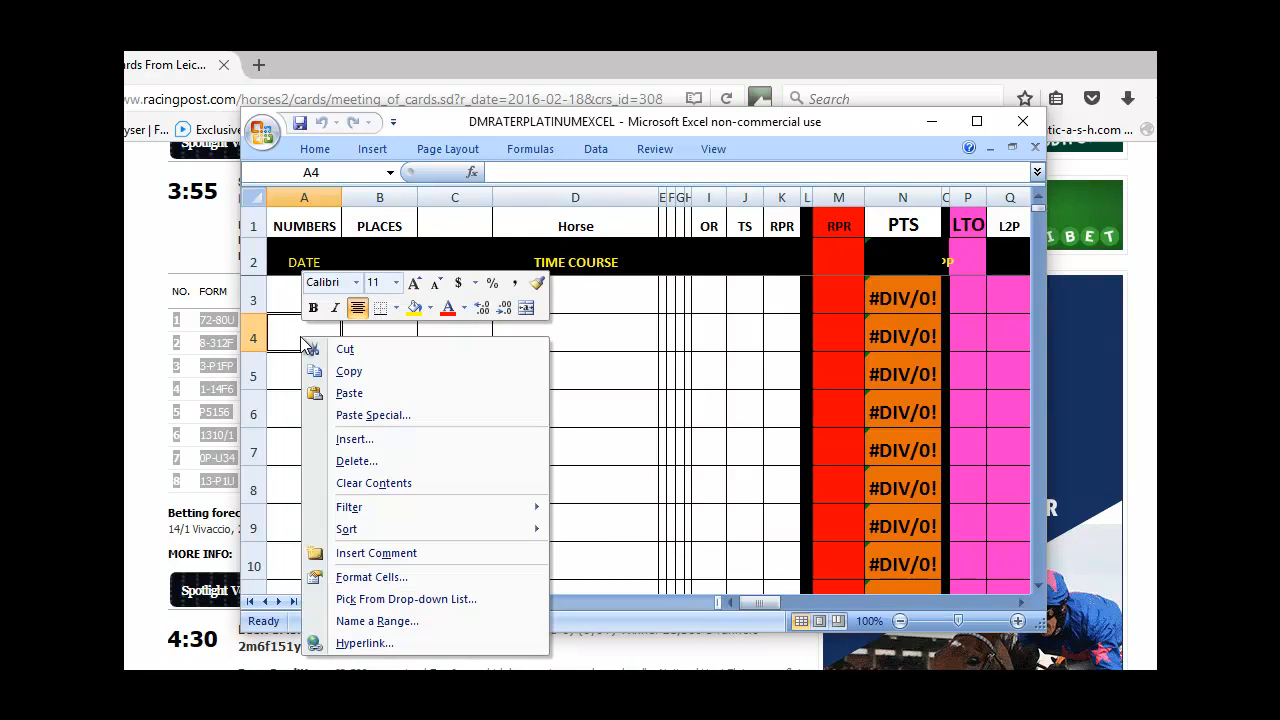
left_click(348, 414)
left_click(200, 351)
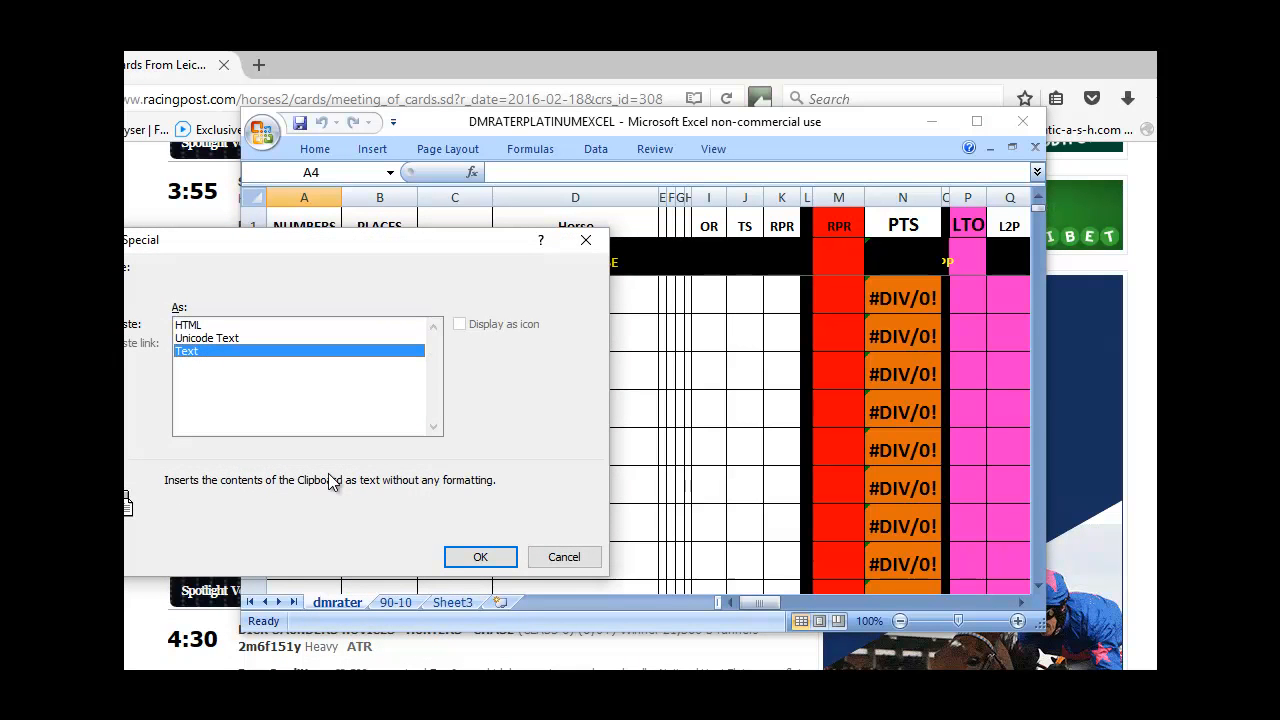
left_click(466, 556)
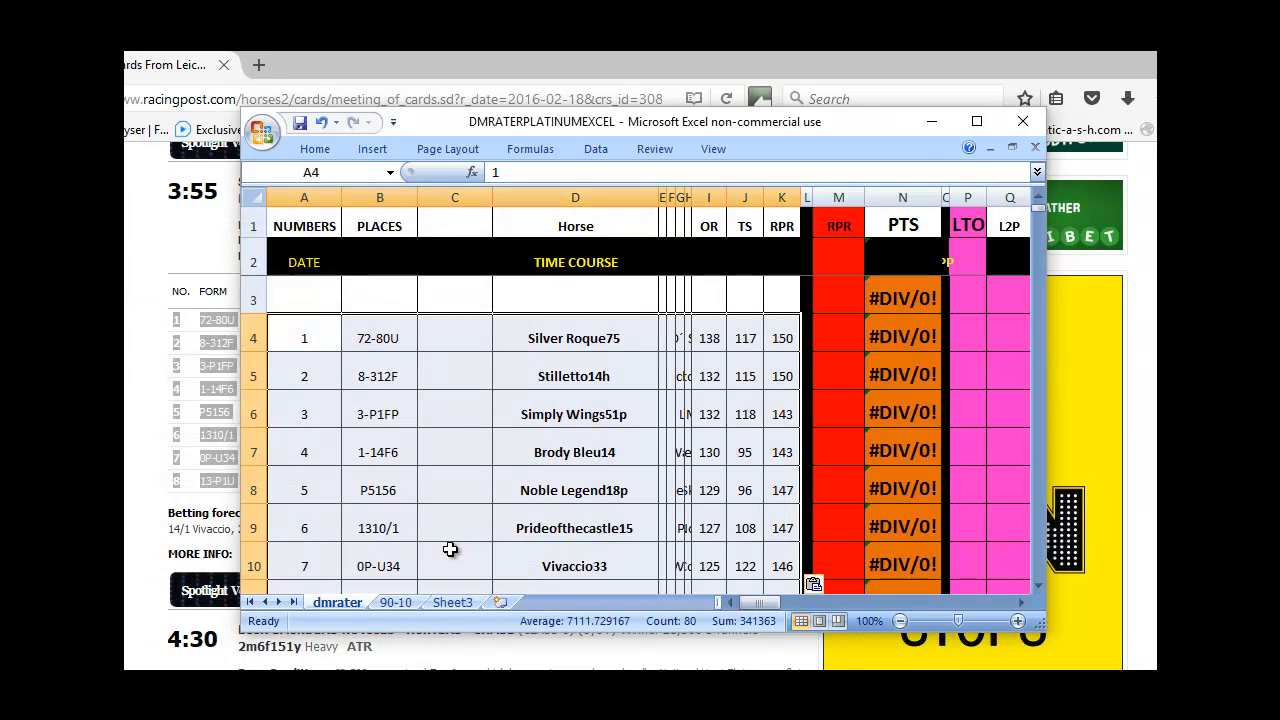
Check the pasted numbers, form figures, horses and ratings in rows 4 to 11 of the dmrater sheet.
scroll(330, 335, "down", 1)
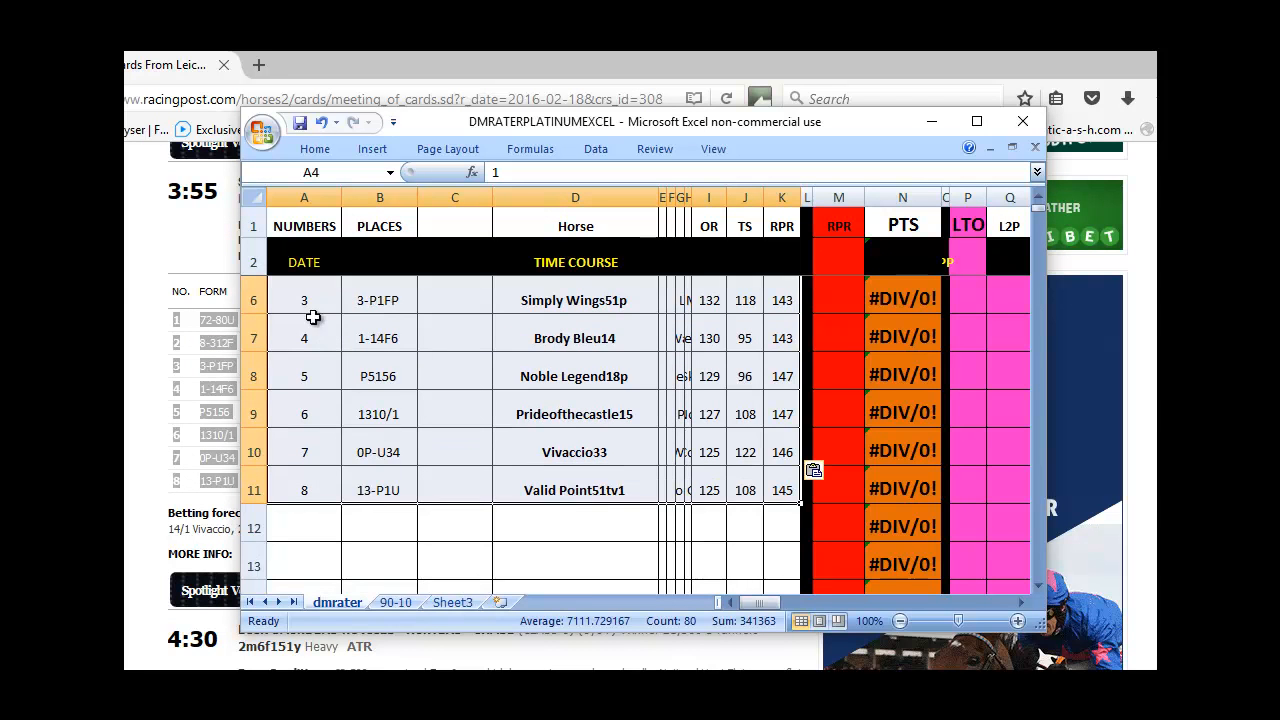
scroll(305, 500, "up", 1)
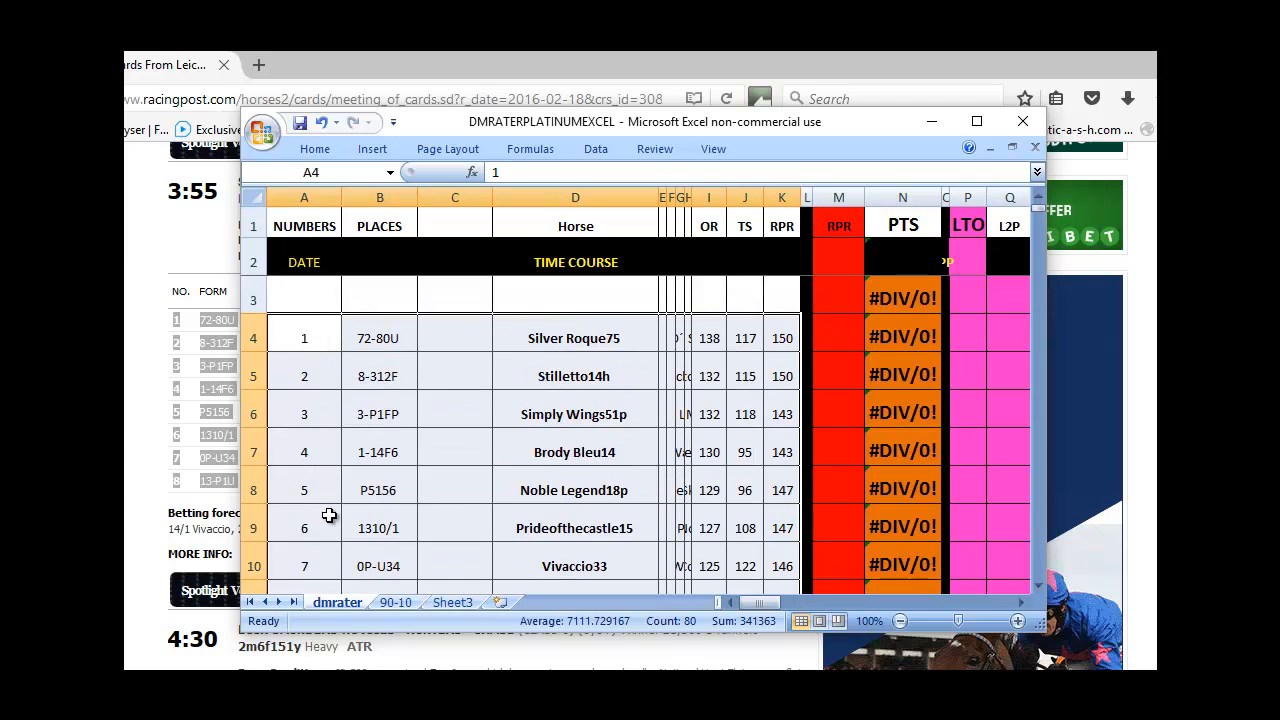
scroll(325, 515, "down", 1)
scroll(322, 500, "up", 1)
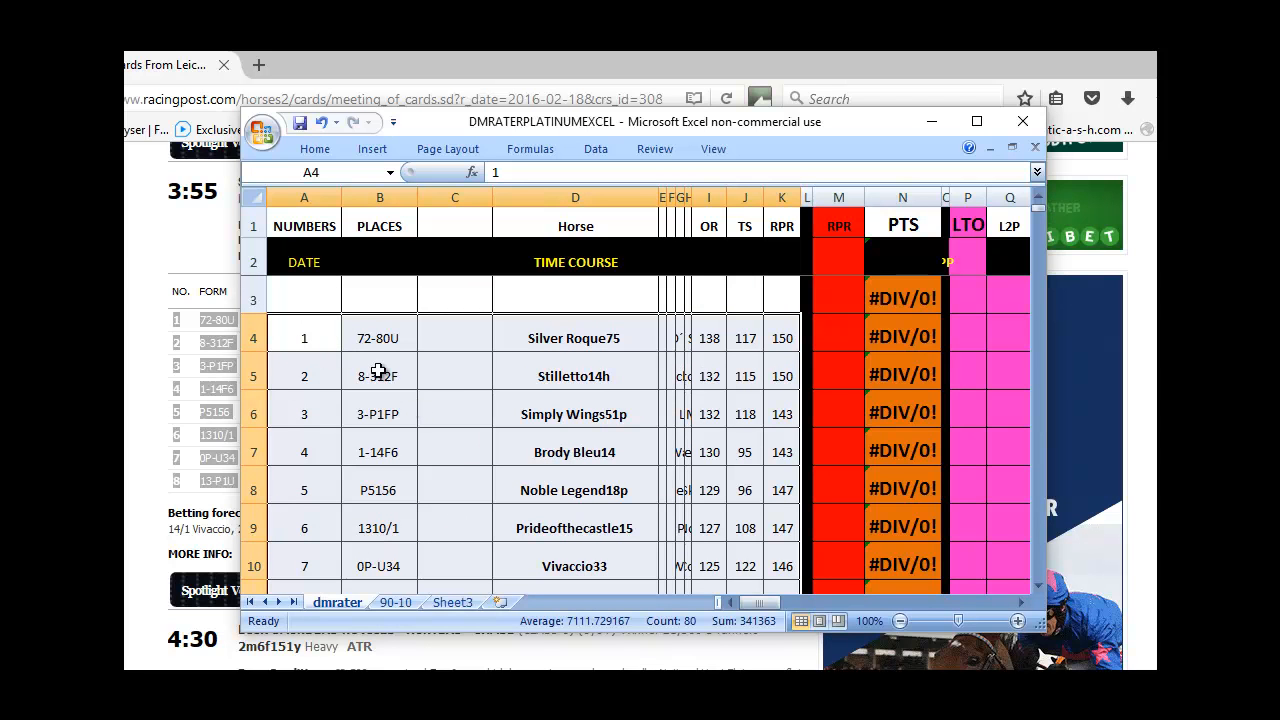
scroll(425, 440, "down", 1)
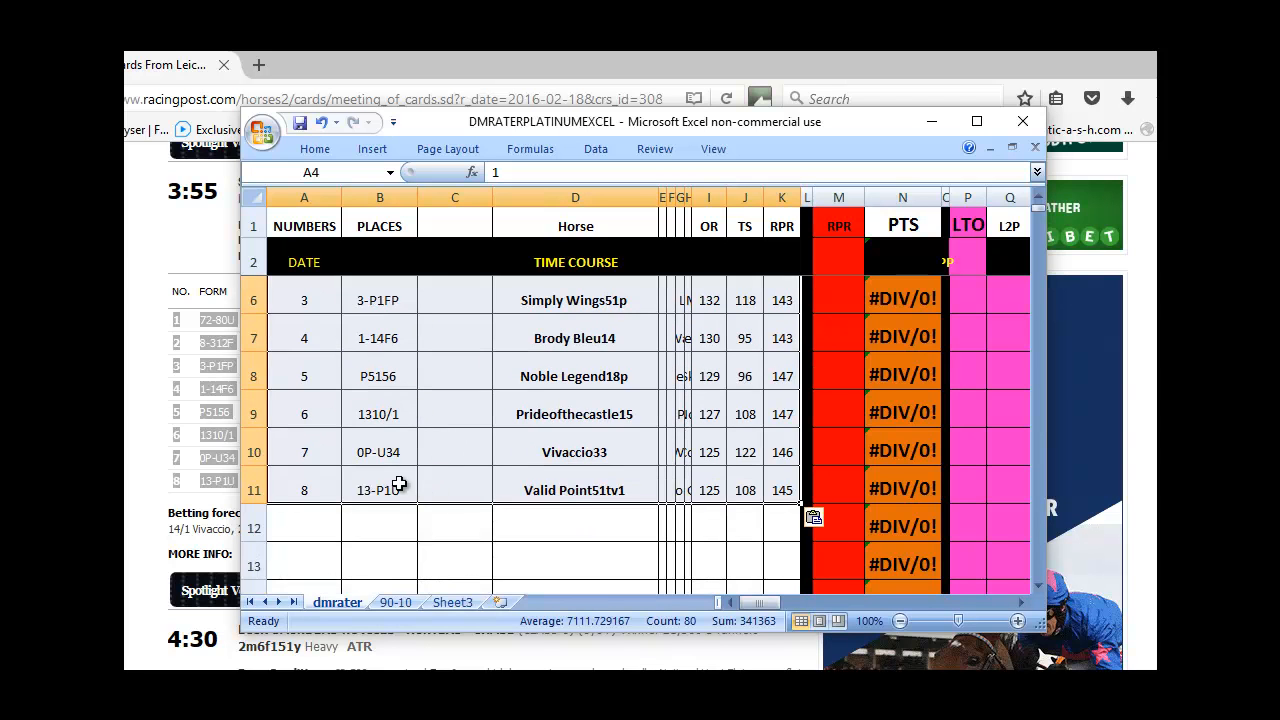
Enter 10 as the RPR points for Noble Legend18p and Prideofthecastle15 in cells M8 and M9.
scroll(398, 482, "up", 1)
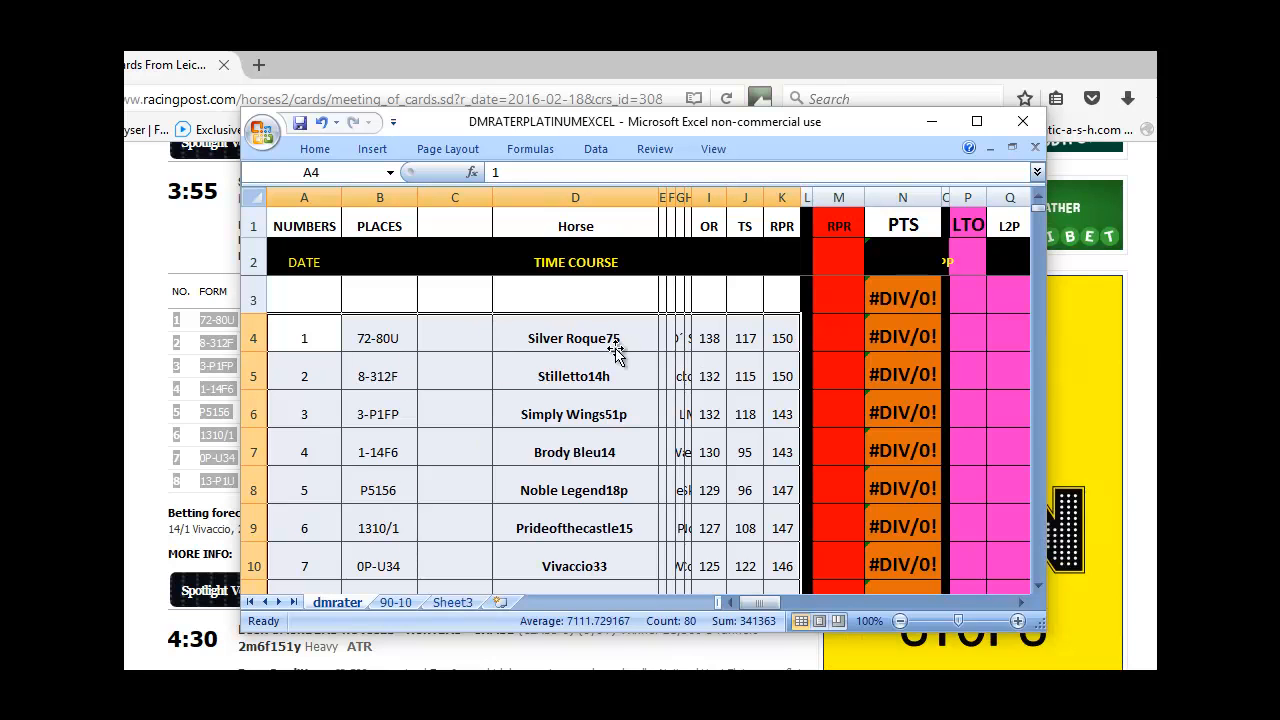
scroll(451, 417, "down", 1)
scroll(451, 417, "up", 1)
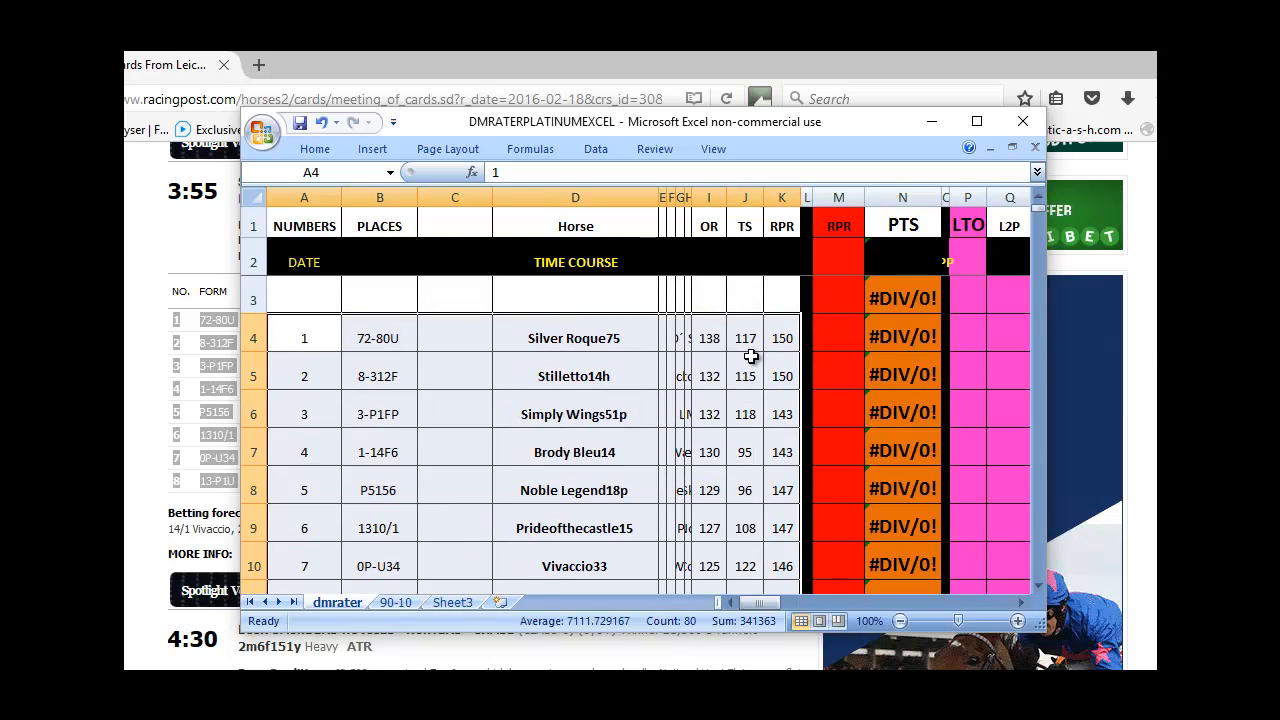
scroll(751, 362, "down", 1)
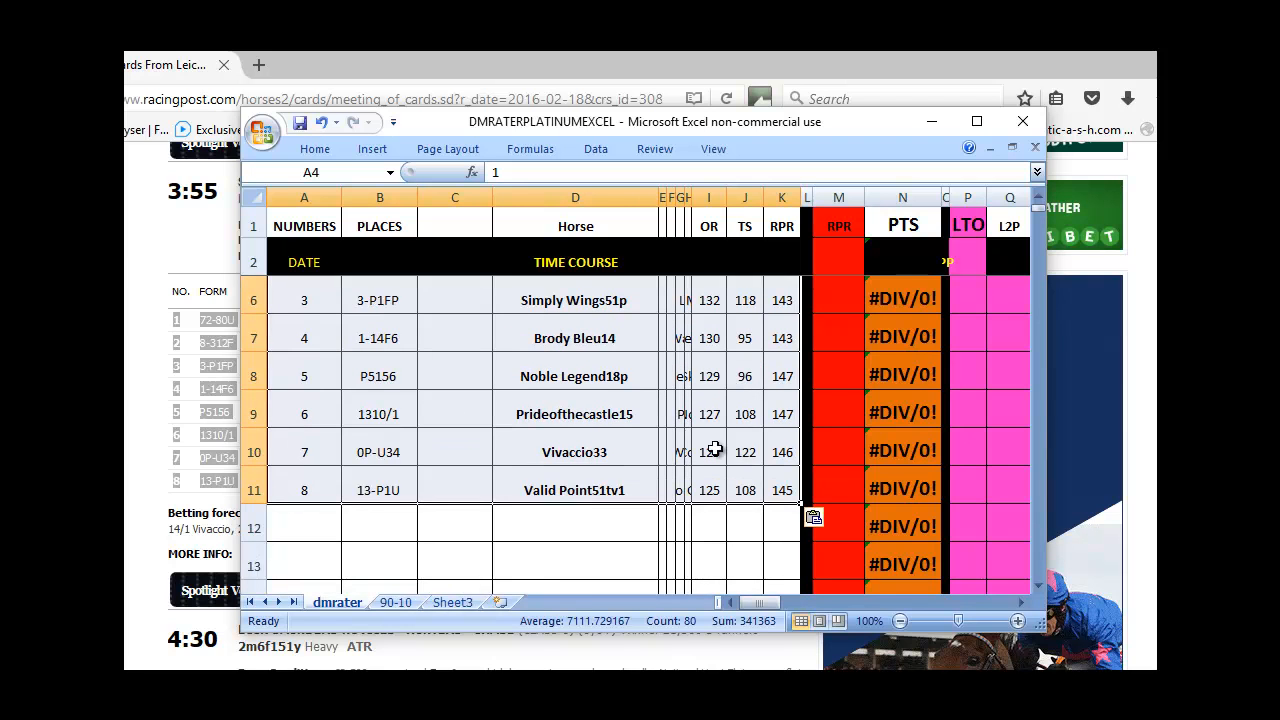
mouse_move(774, 604)
left_mouse_down()
mouse_move(788, 605)
mouse_move(774, 605)
left_mouse_up()
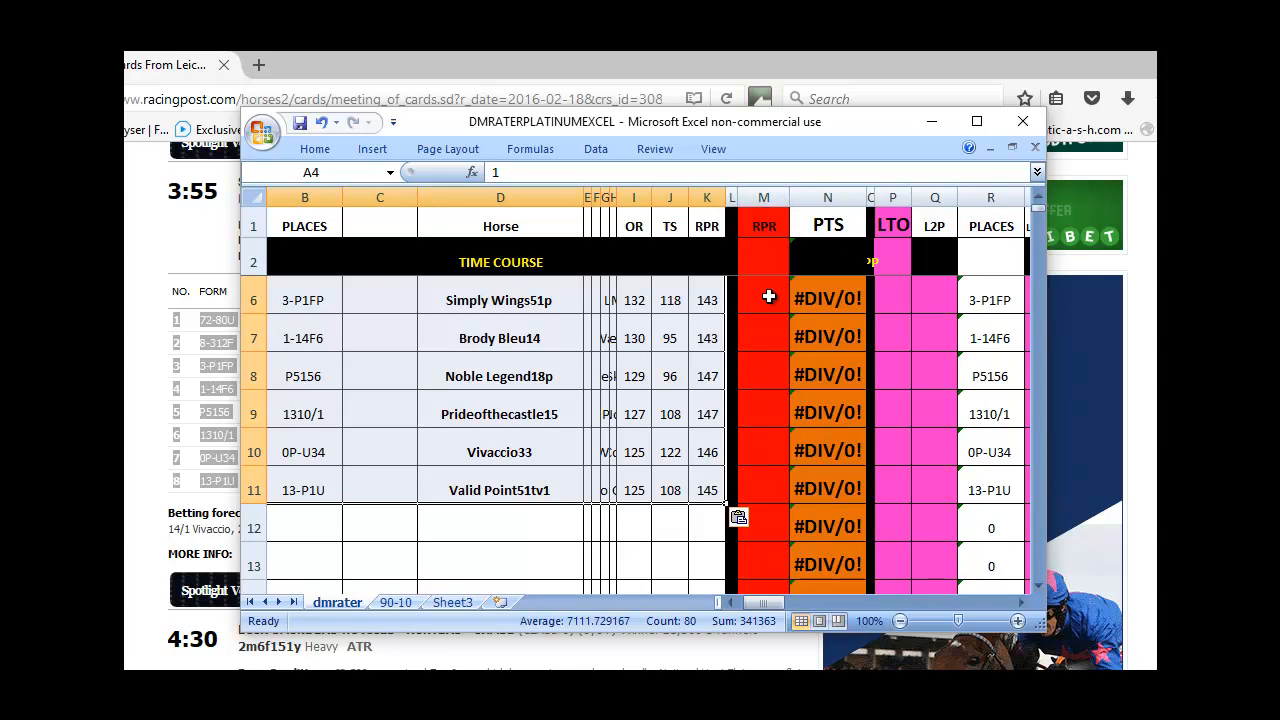
left_click(744, 385)
type("140")
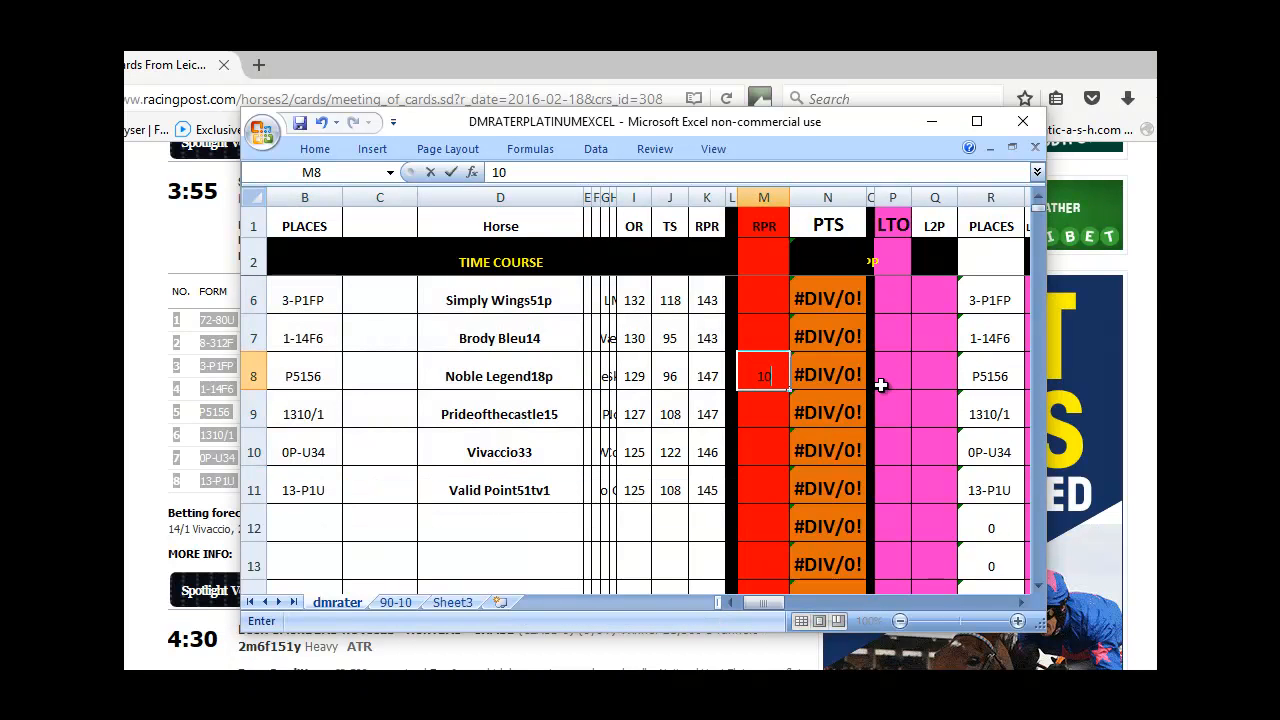
key("Return")
type("140")
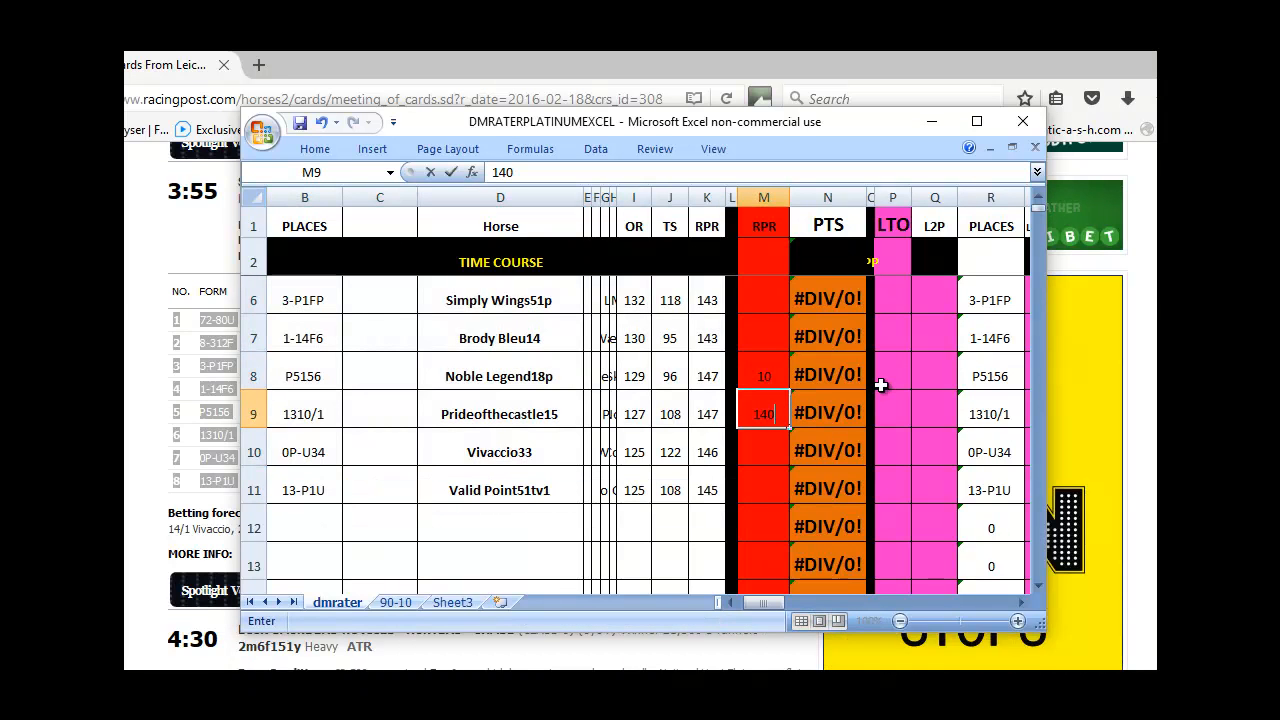
key("Return")
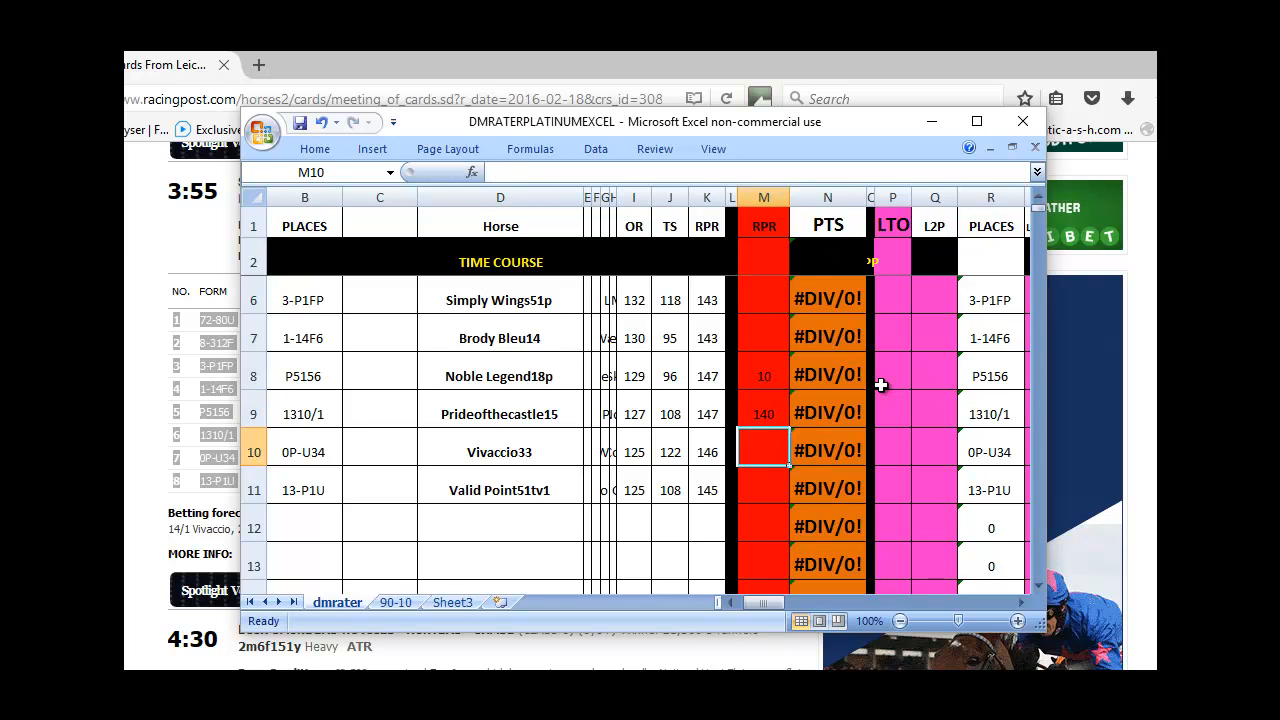
key("Up")
type("10")
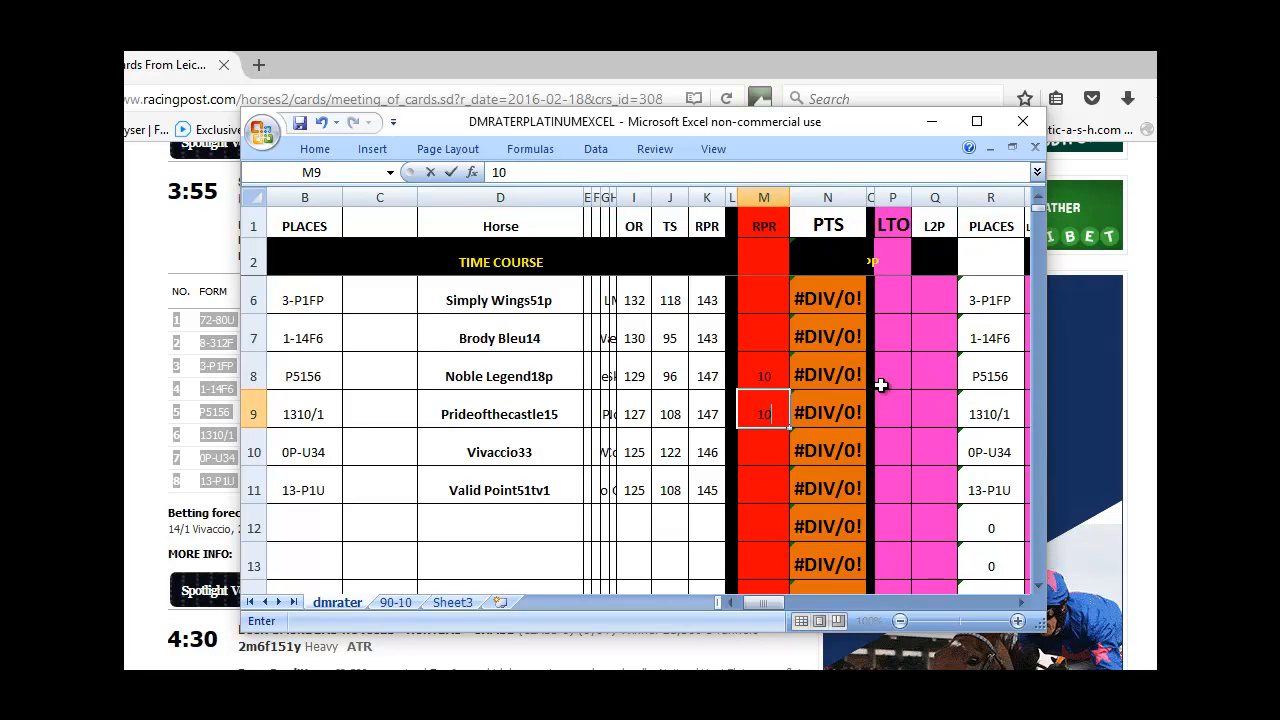
key("Return")
Enter RPR points of 9 for Vivaccio33, 8 for Valid Point51tv1, and 6 for both Brody Bleu14 and Simply Wings51p in column M.
type("9")
key("Return")
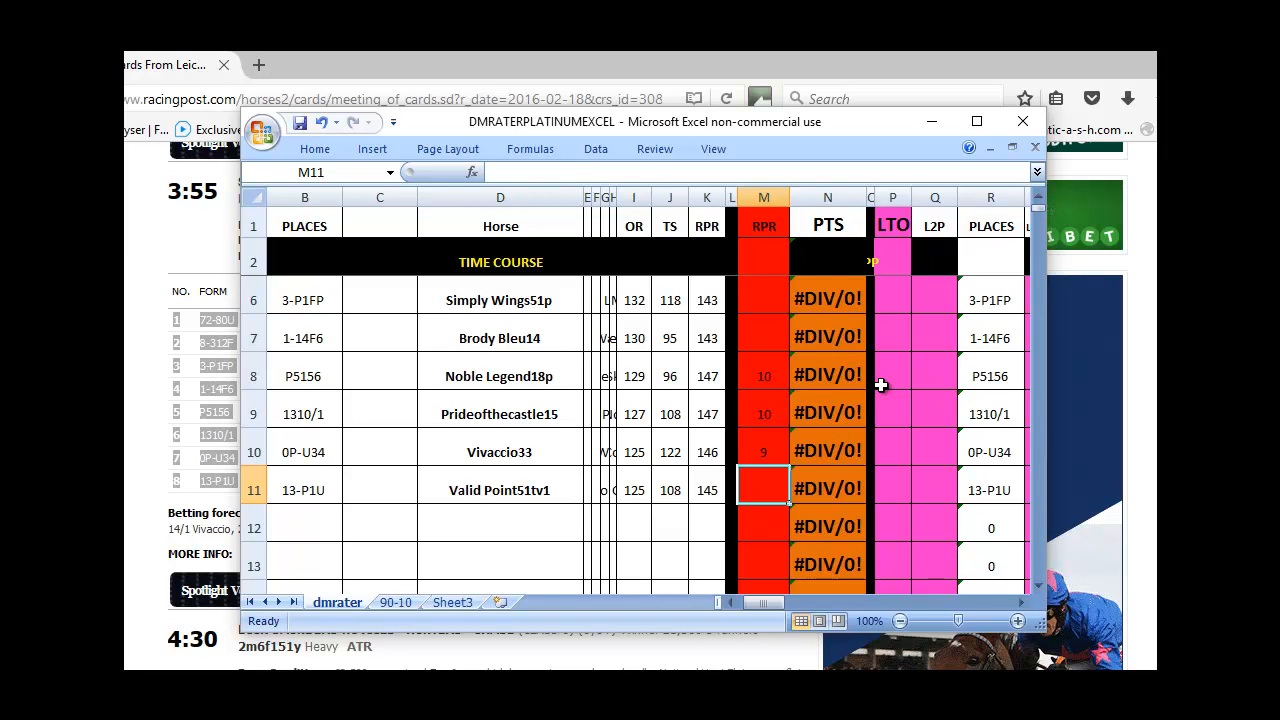
type("8")
key("Up")
key("Up")
key("Up")
key("Up")
key("Up")
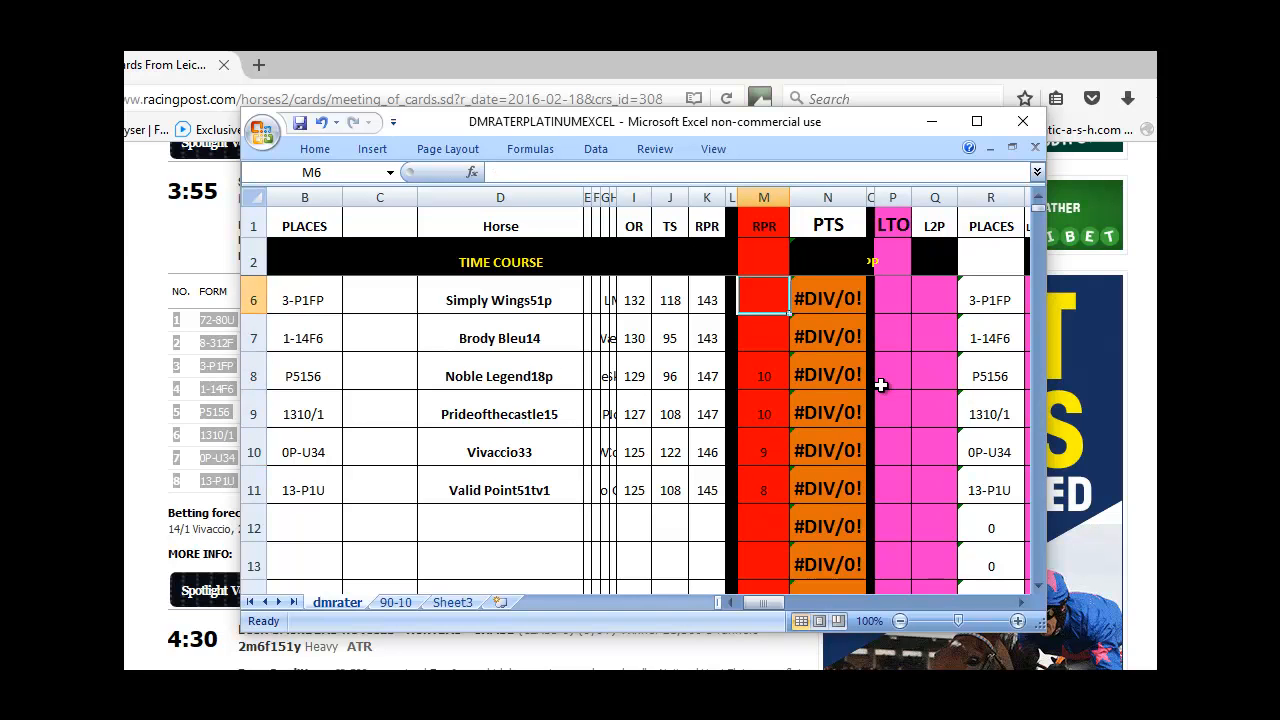
key("Down")
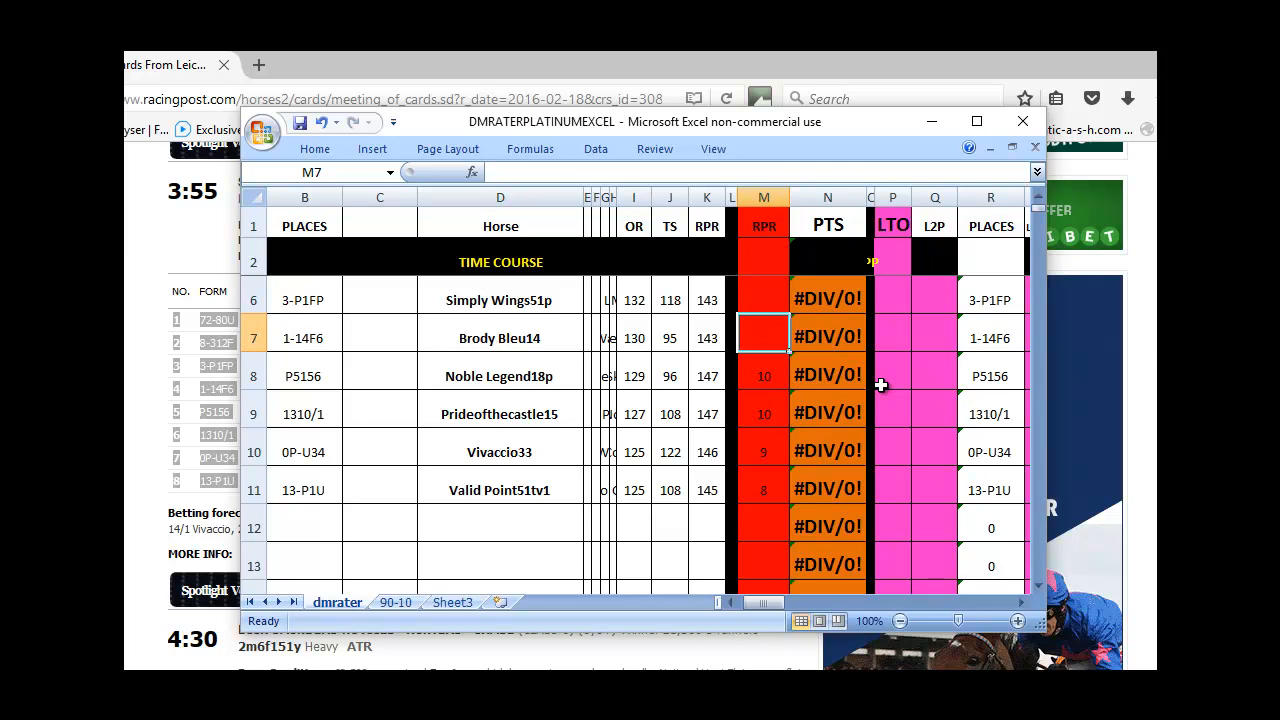
type("6")
key("Up")
type("6")
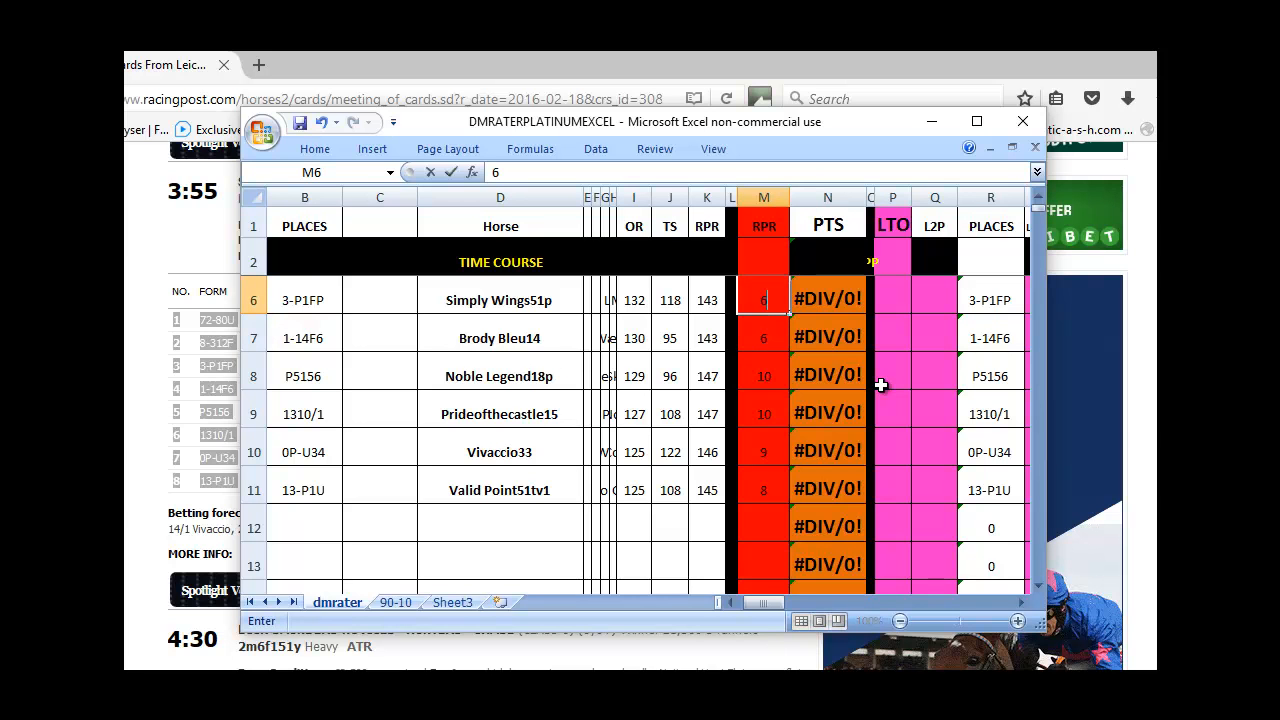
Clear the entered RPR points from cells M6 to M11.
key("Up")
key("Up")
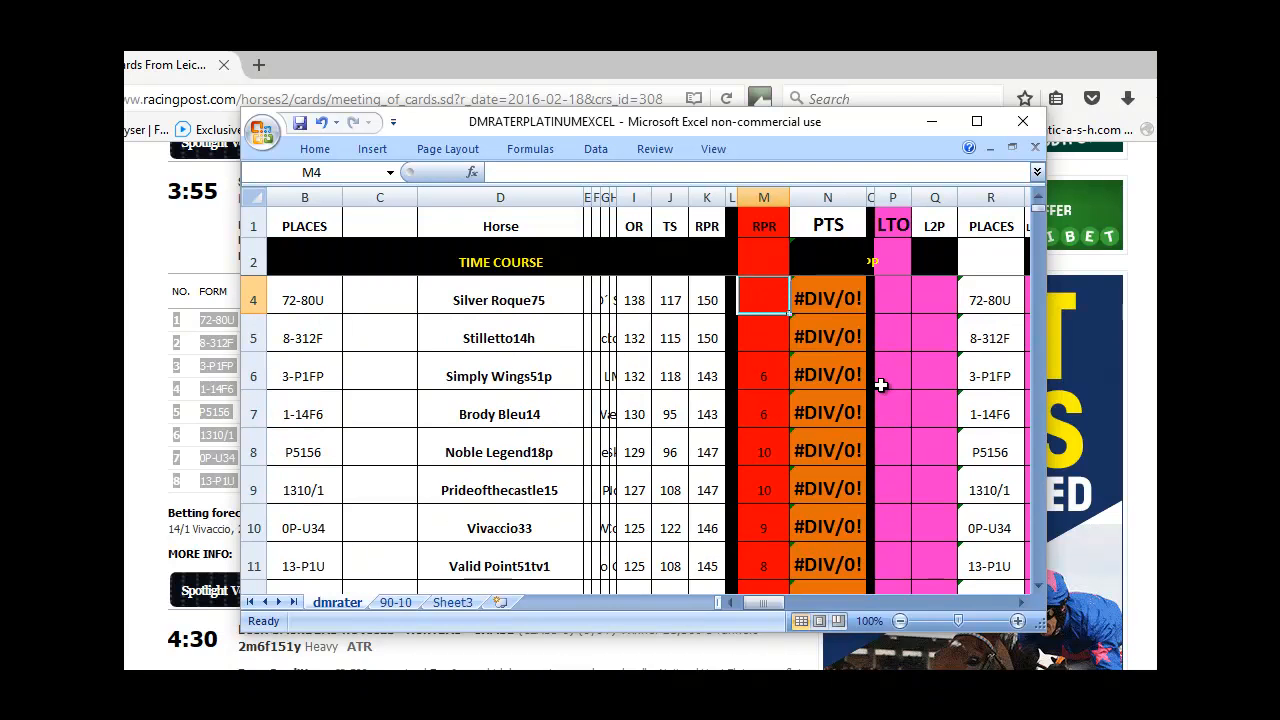
key("Down")
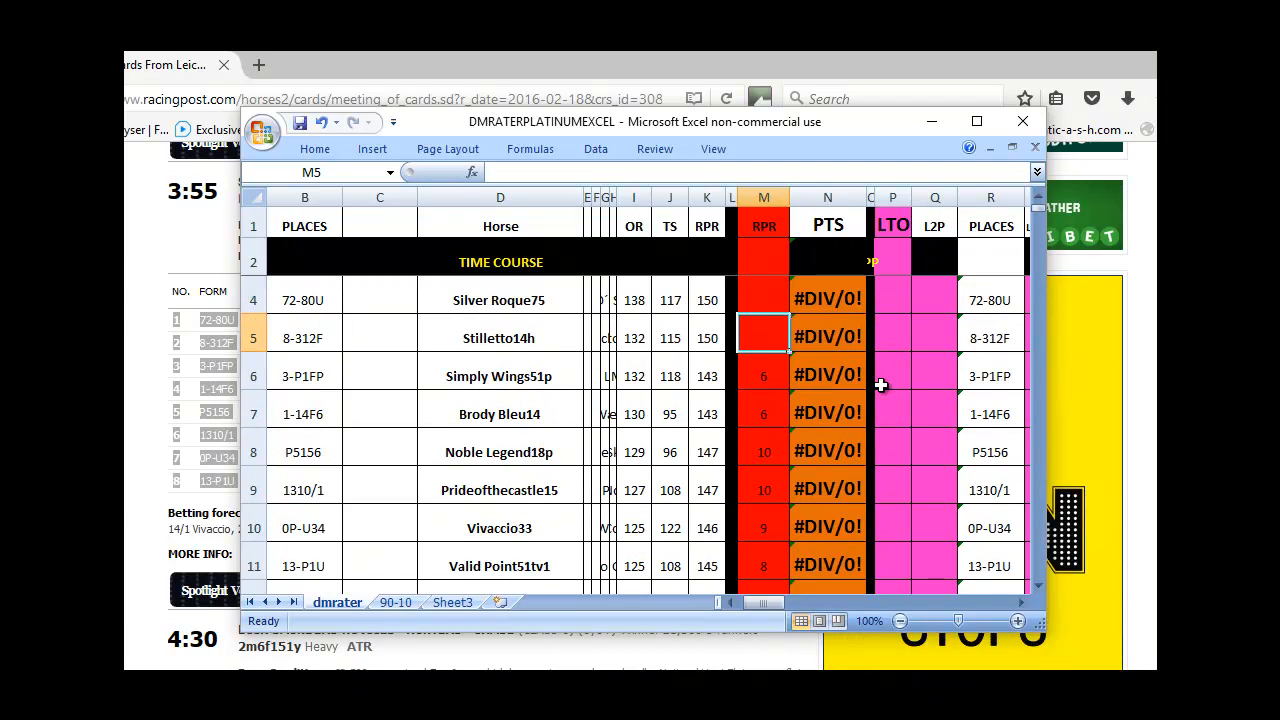
key("Up")
key("Up")
key("Down")
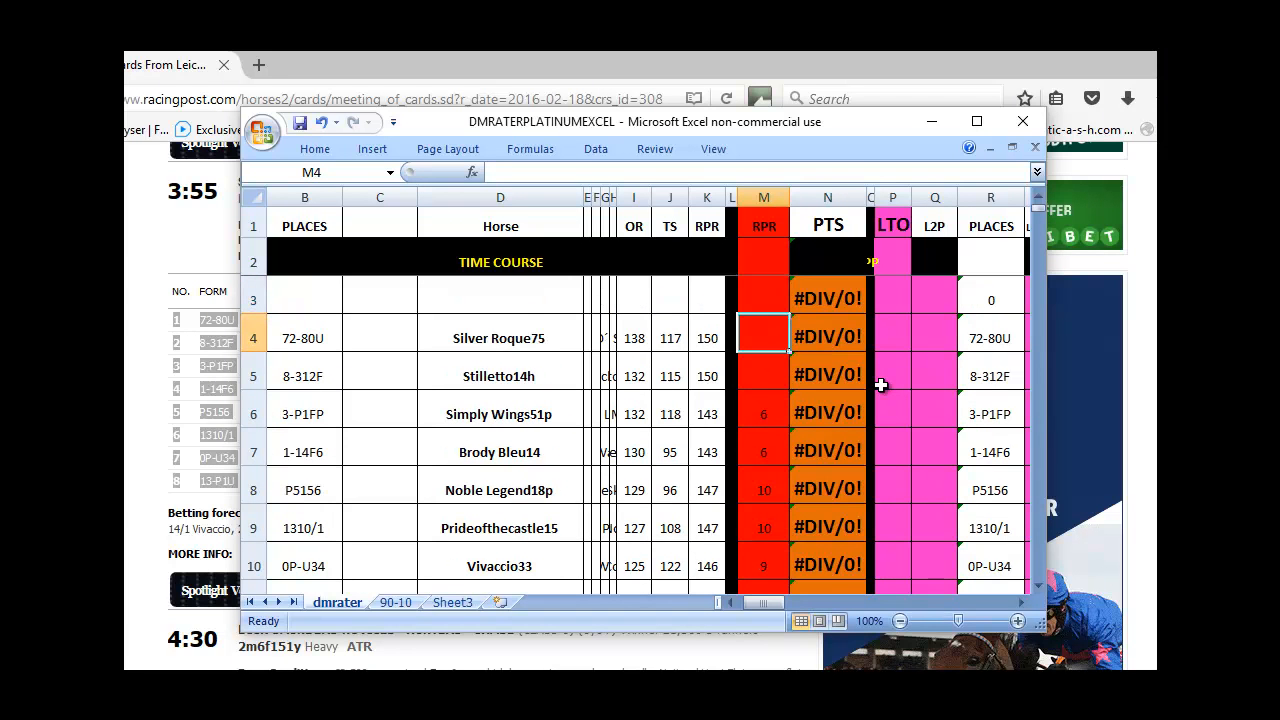
left_click_drag(763, 414, 763, 490)
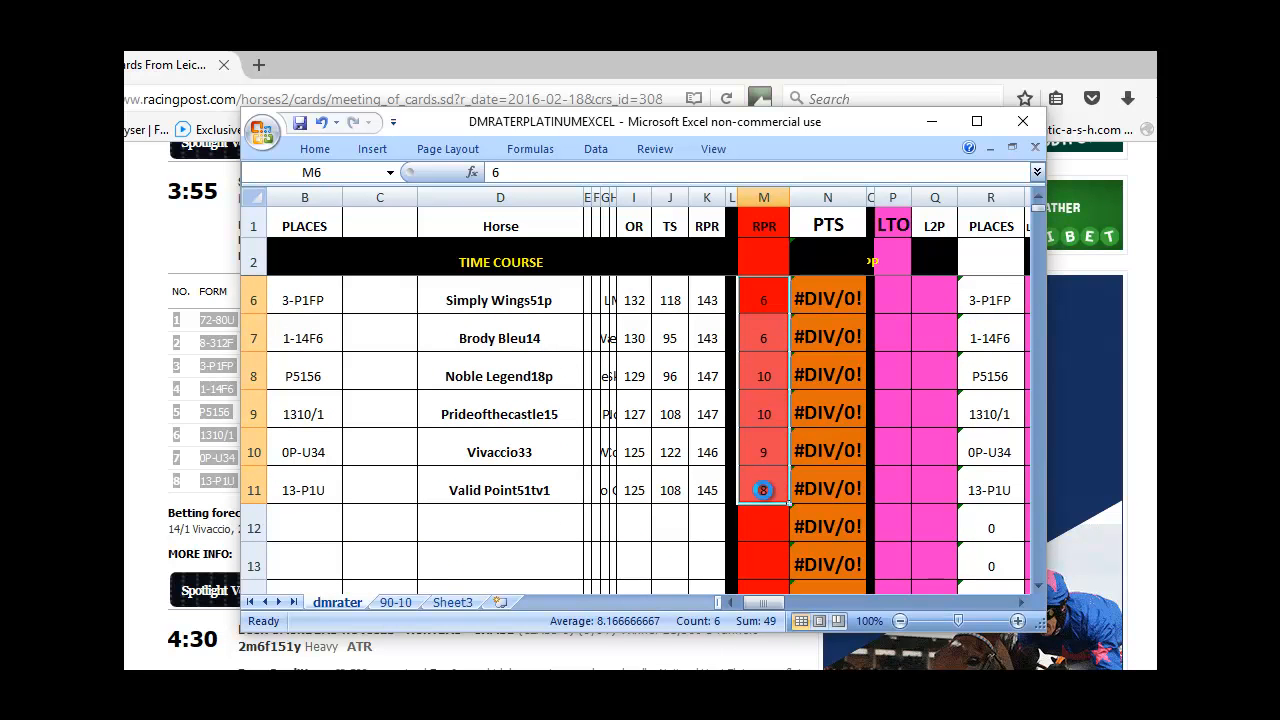
key("Delete")
Enter RPR points of 10, 10, 3 and 3 in cells M4 to M7, from Silver Roque75 to Brody Bleu14.
scroll(777, 480, "up", 1)
left_click(772, 334)
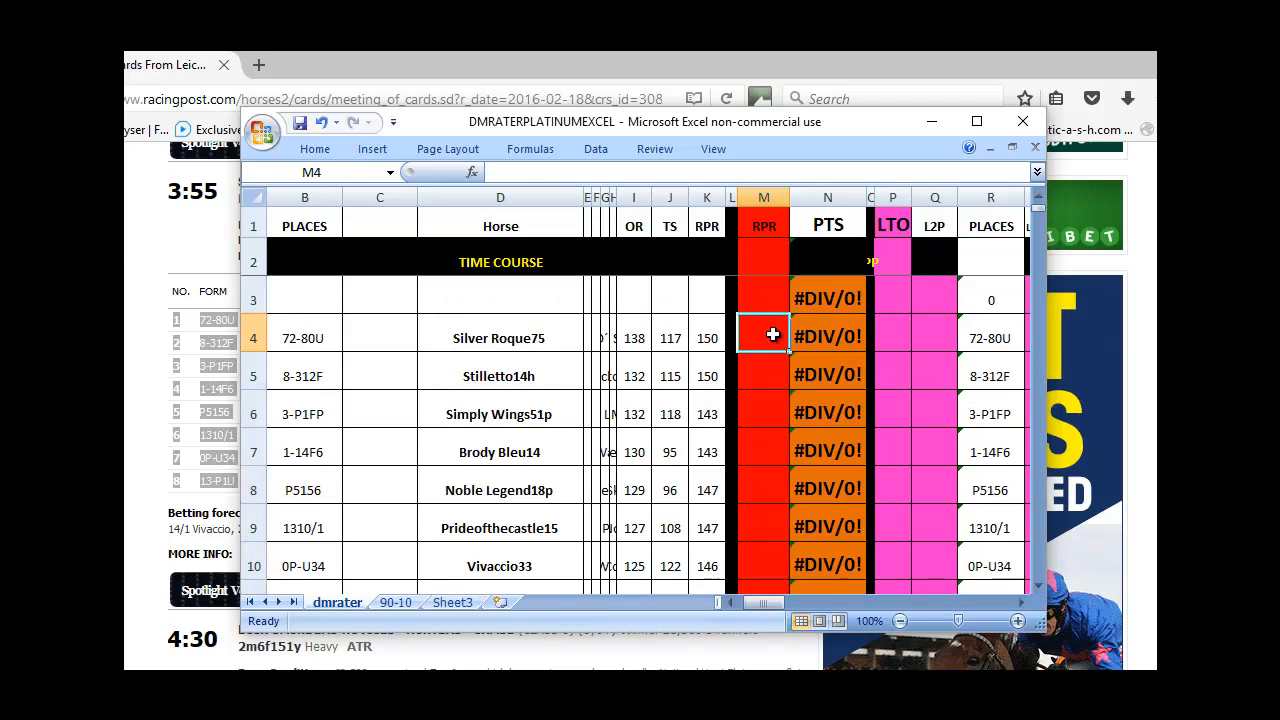
type("10")
key("Return")
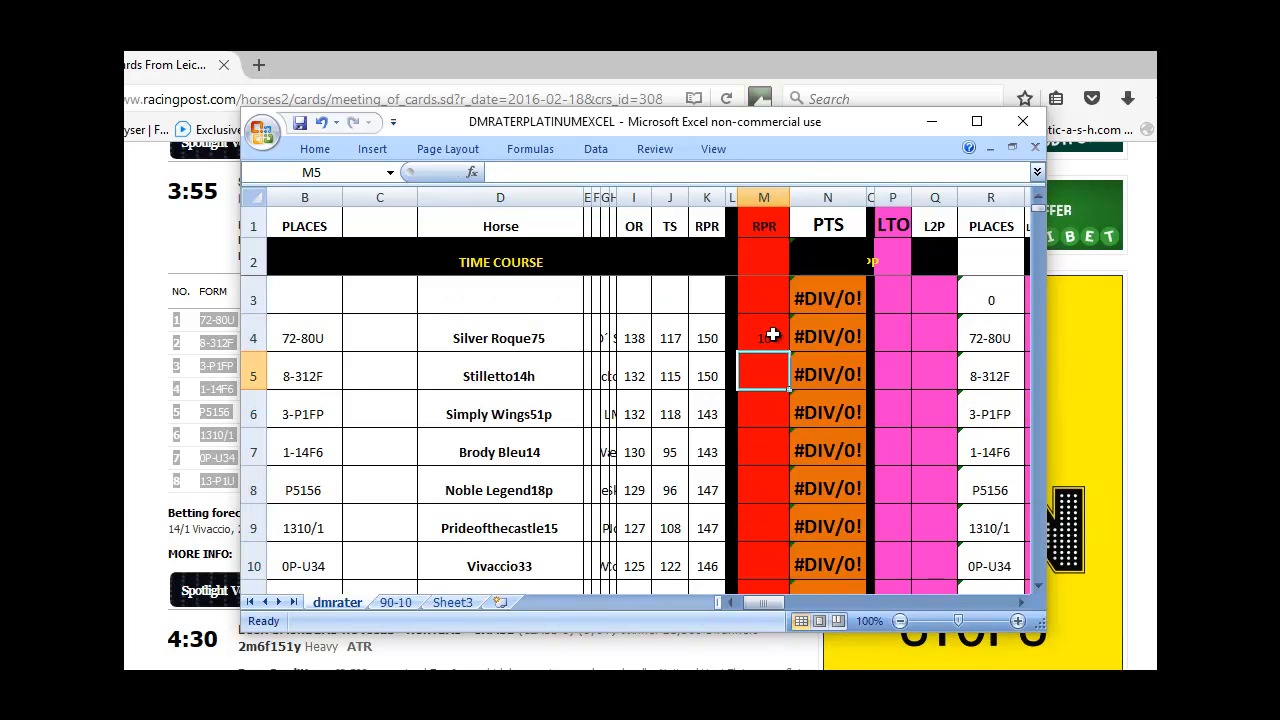
type("10")
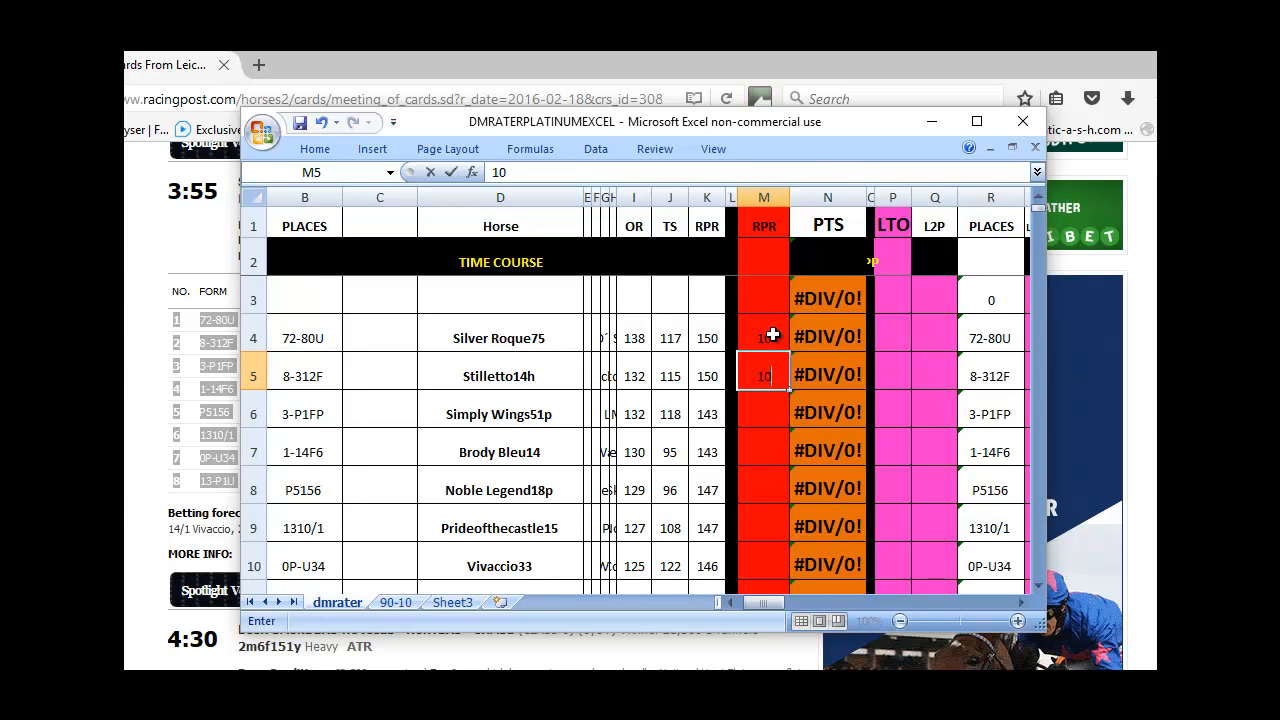
key("Return")
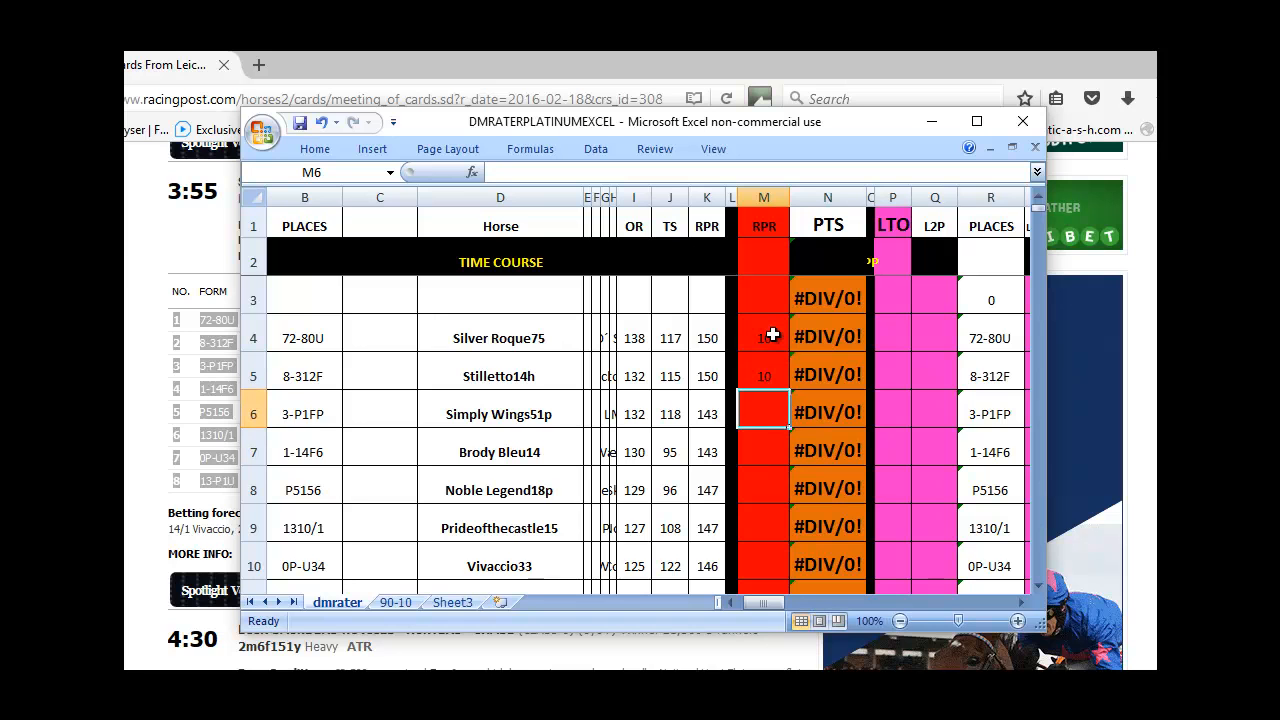
type("3")
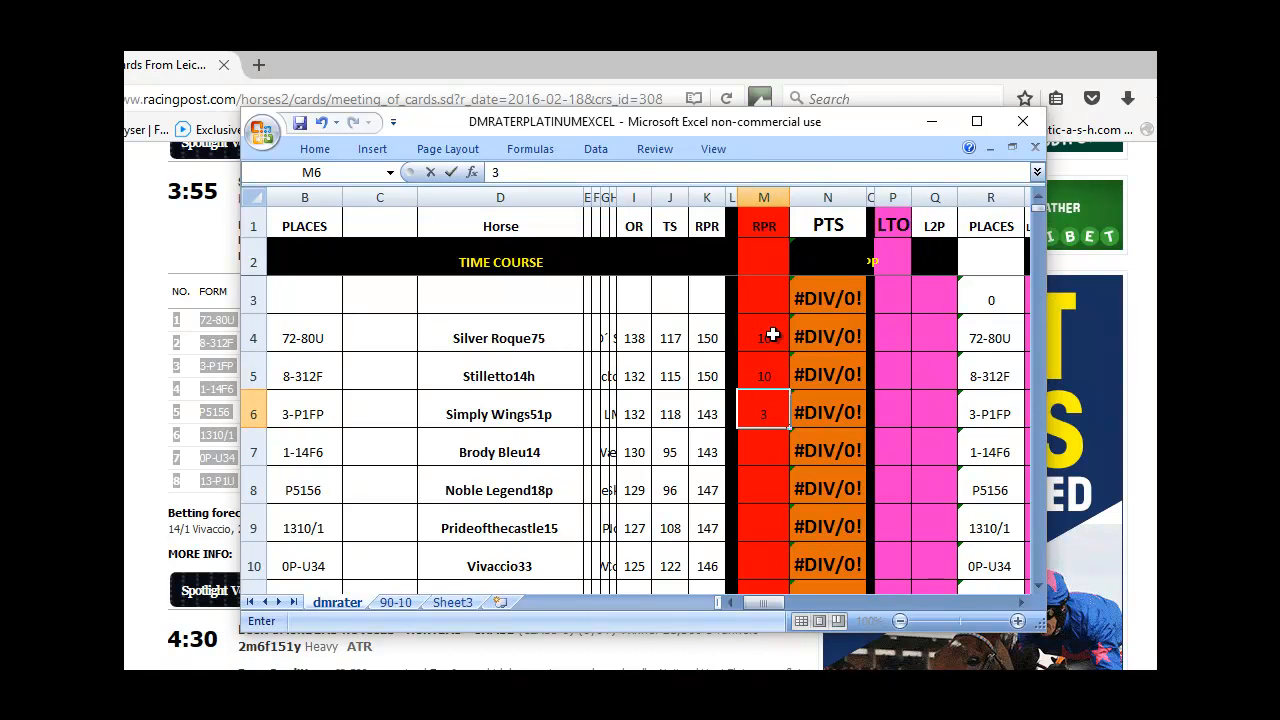
key("Return")
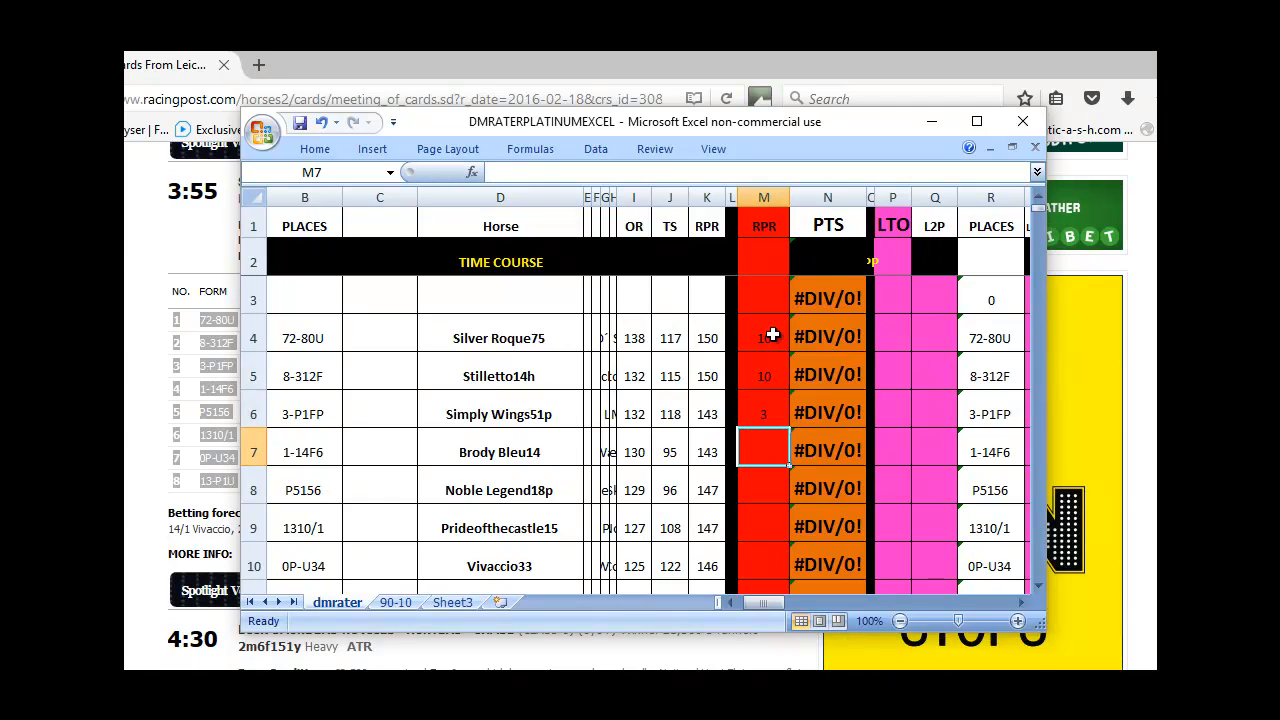
type("3")
key("Return")
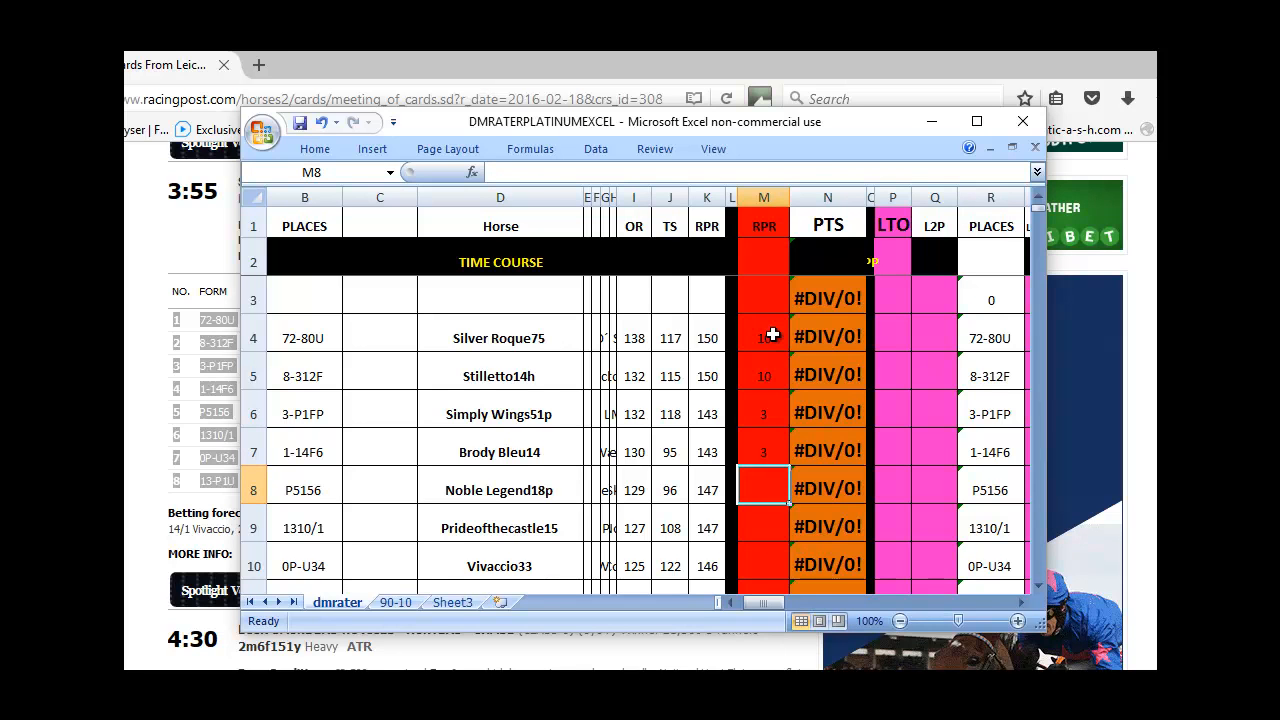
Enter RPR points of 7, 7, 6 and 5 in cells M8 to M11, from Noble Legend18p to Valid Point51tv1.
type("7")
key("Return")
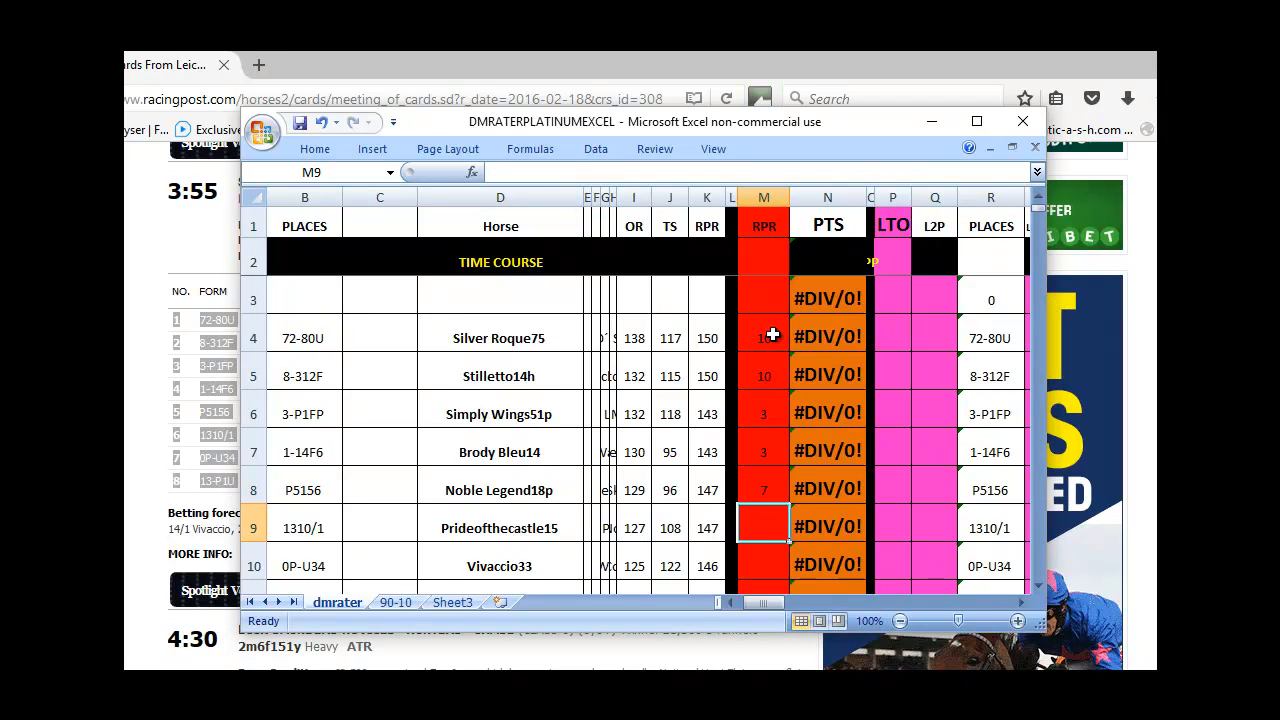
type("7")
key("Return")
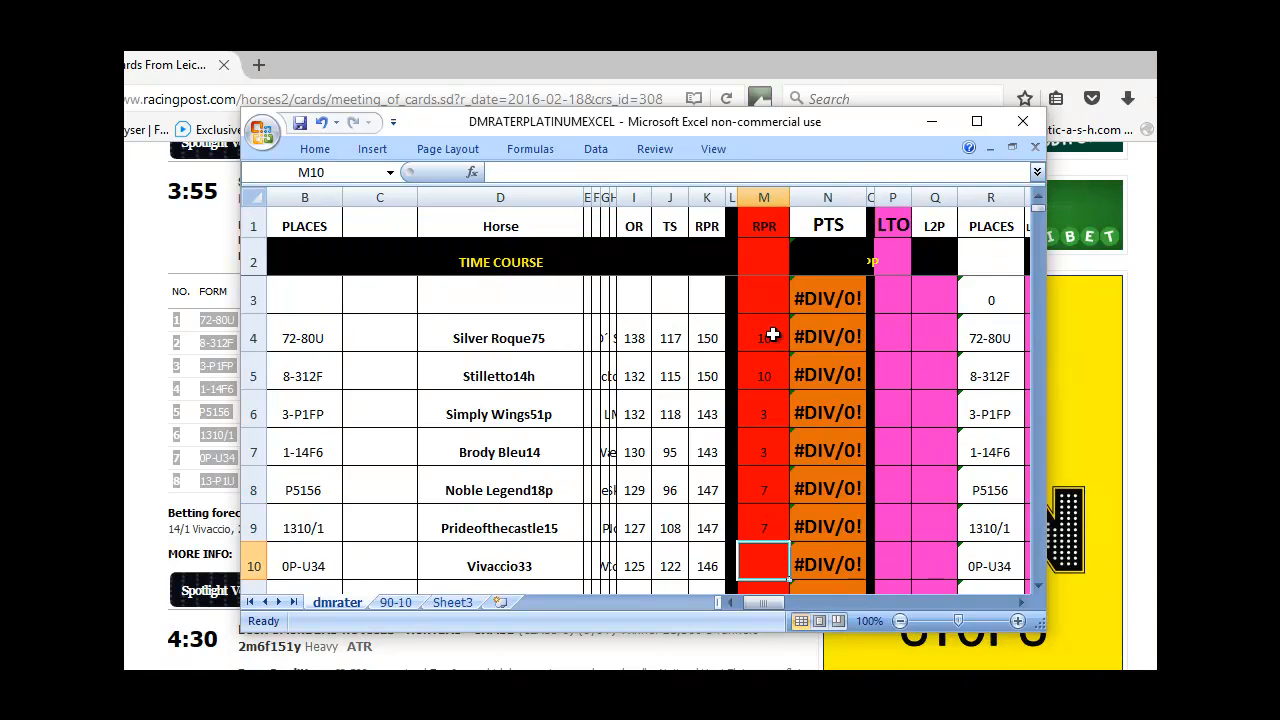
type("6")
key("Return")
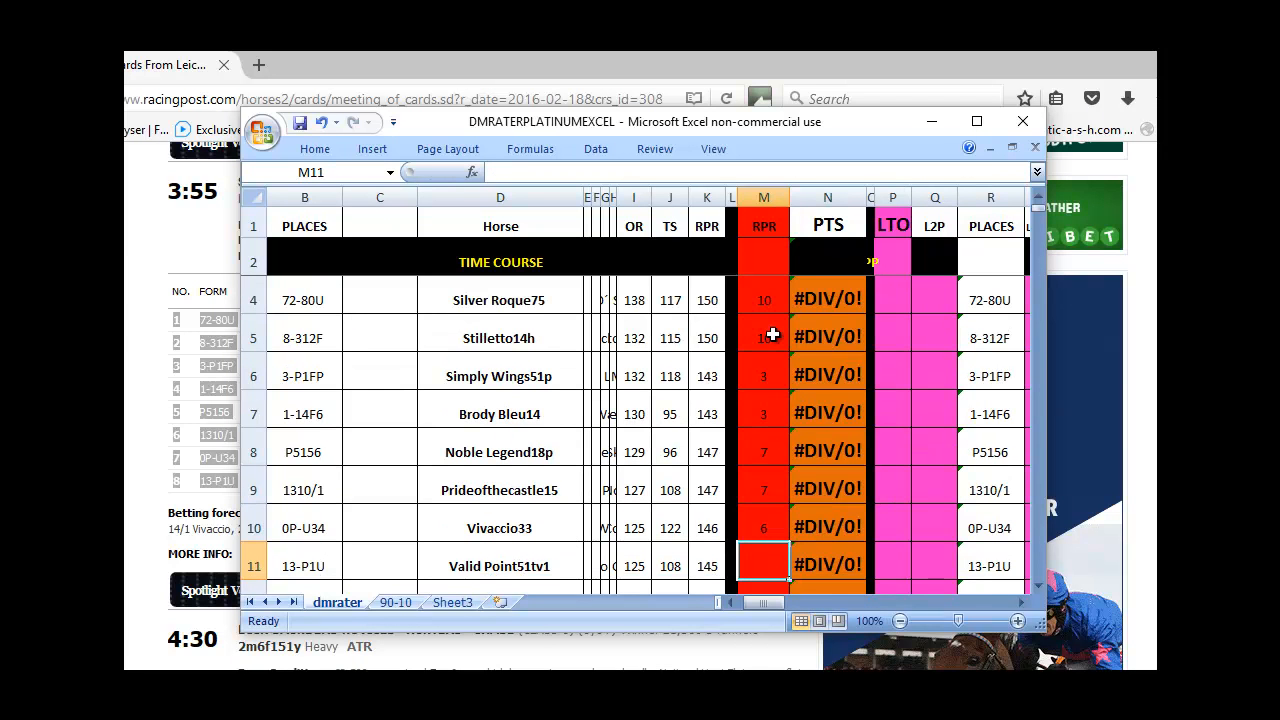
type("5")
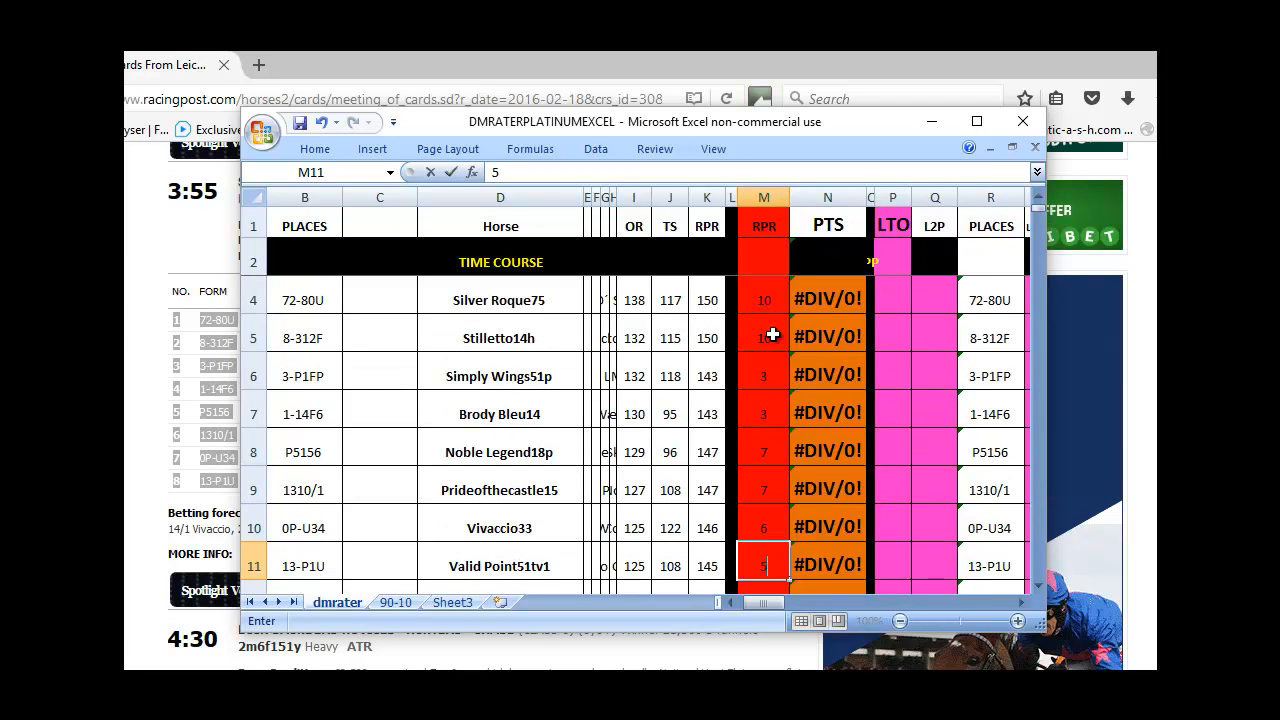
key("Return")
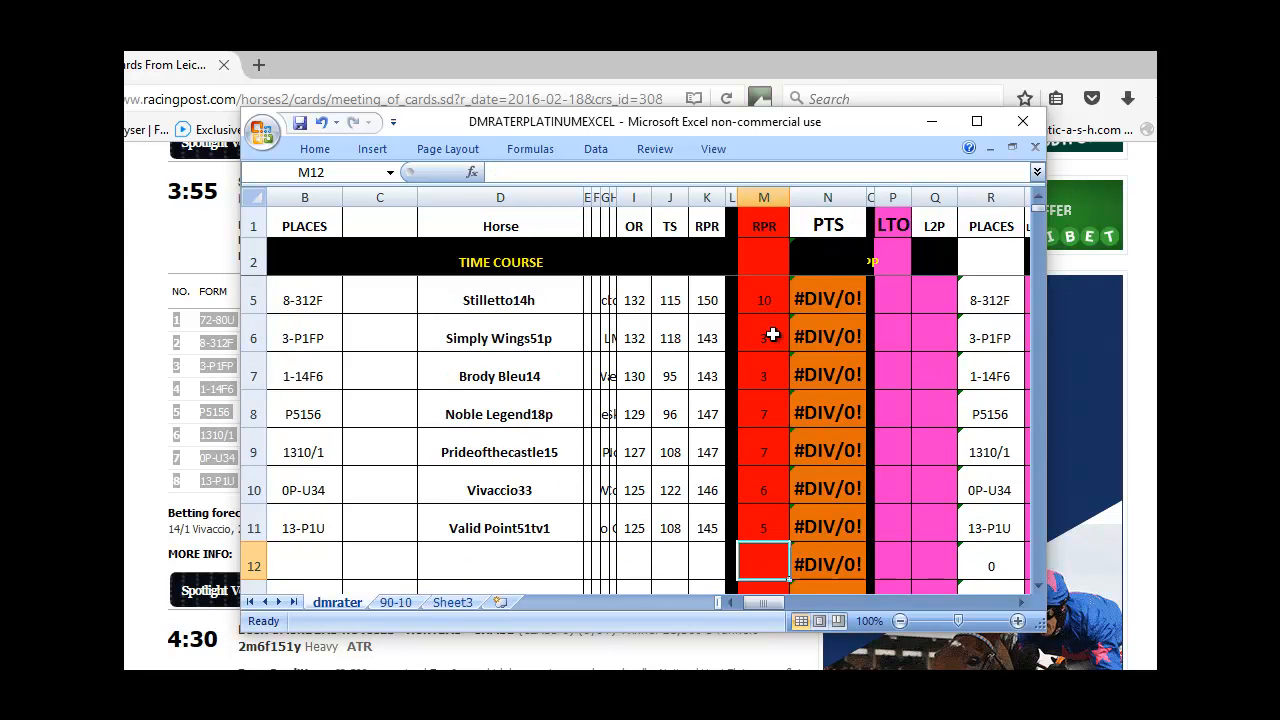
Set Silver Roque75's LTO value to 10 and L2P value to 20 in row 4.
key("Up")
key("Up")
key("Up")
key("Up")
key("Up")
key("Up")
key("Up")
key("Up")
key("Up")
key("Down")
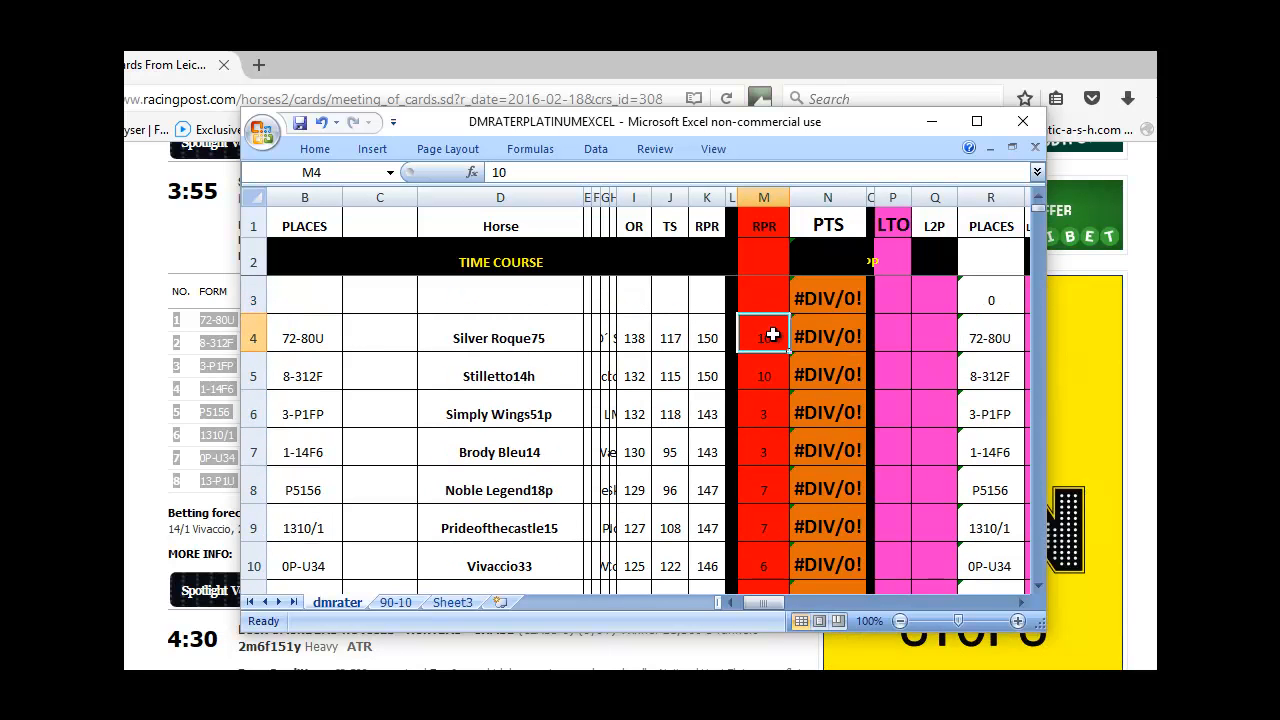
key("Right")
key("Right")
key("Right")
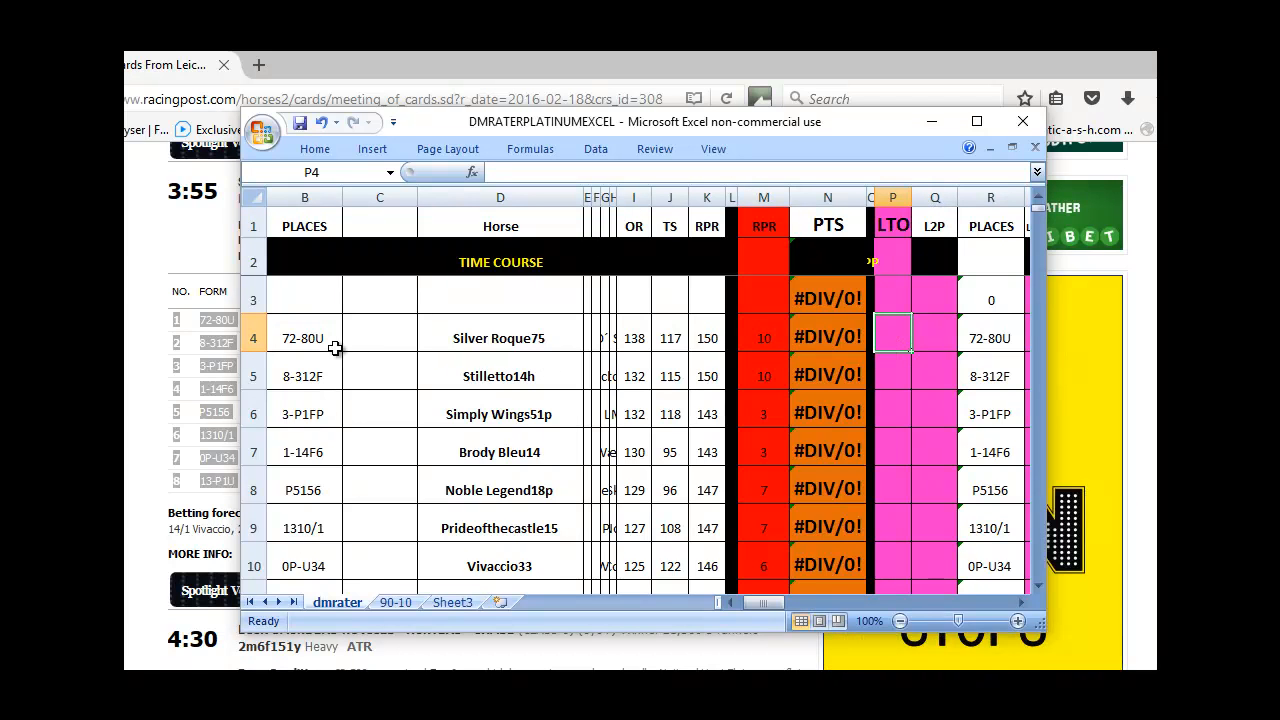
type("10")
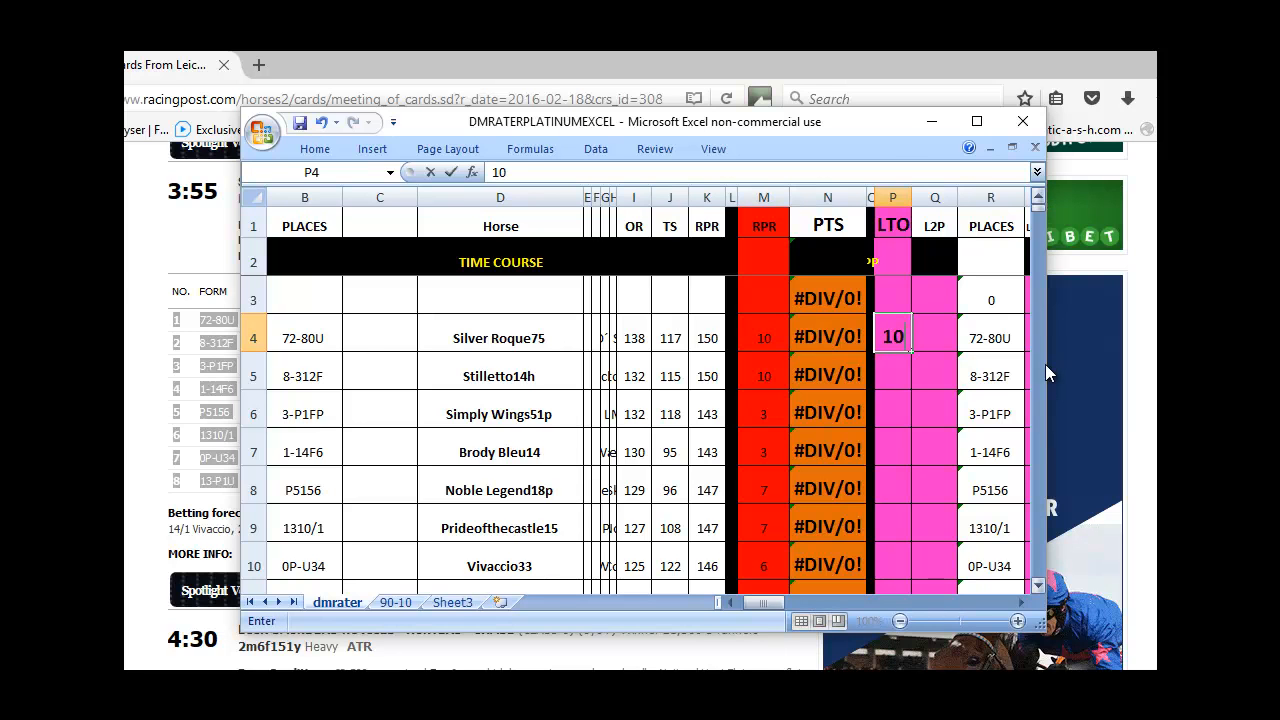
key("Tab")
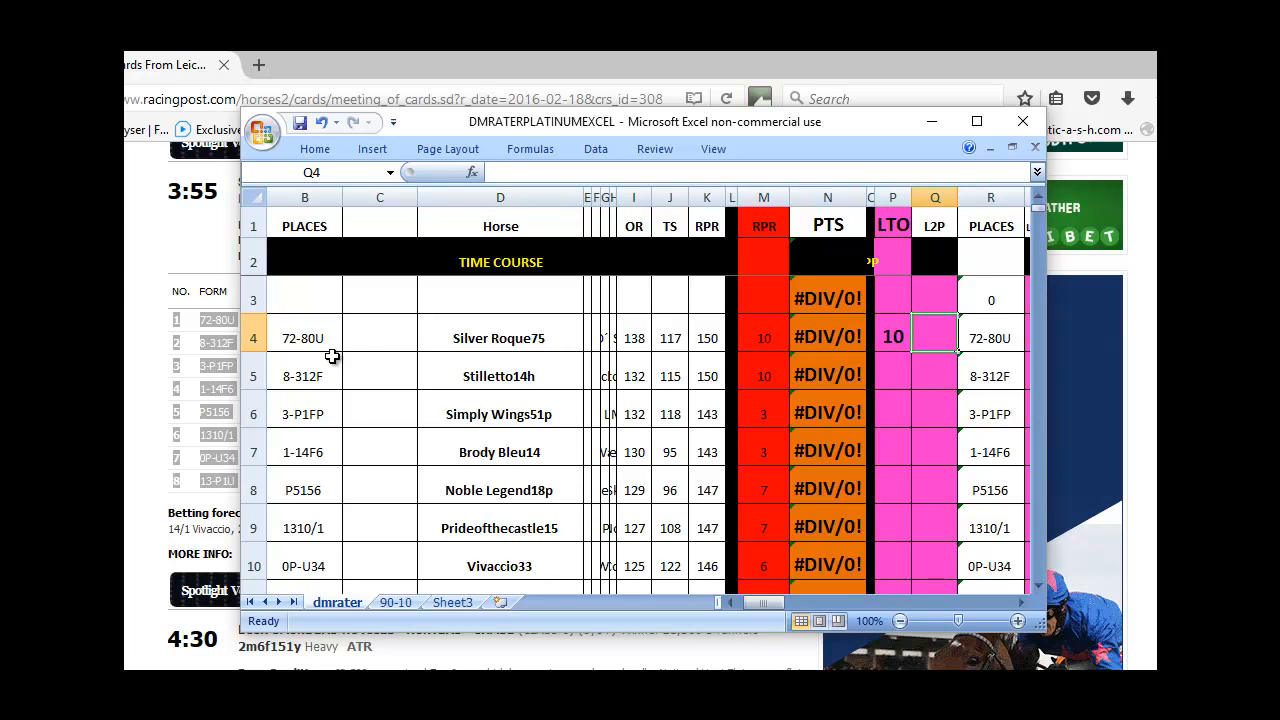
type("20")
key("Return")
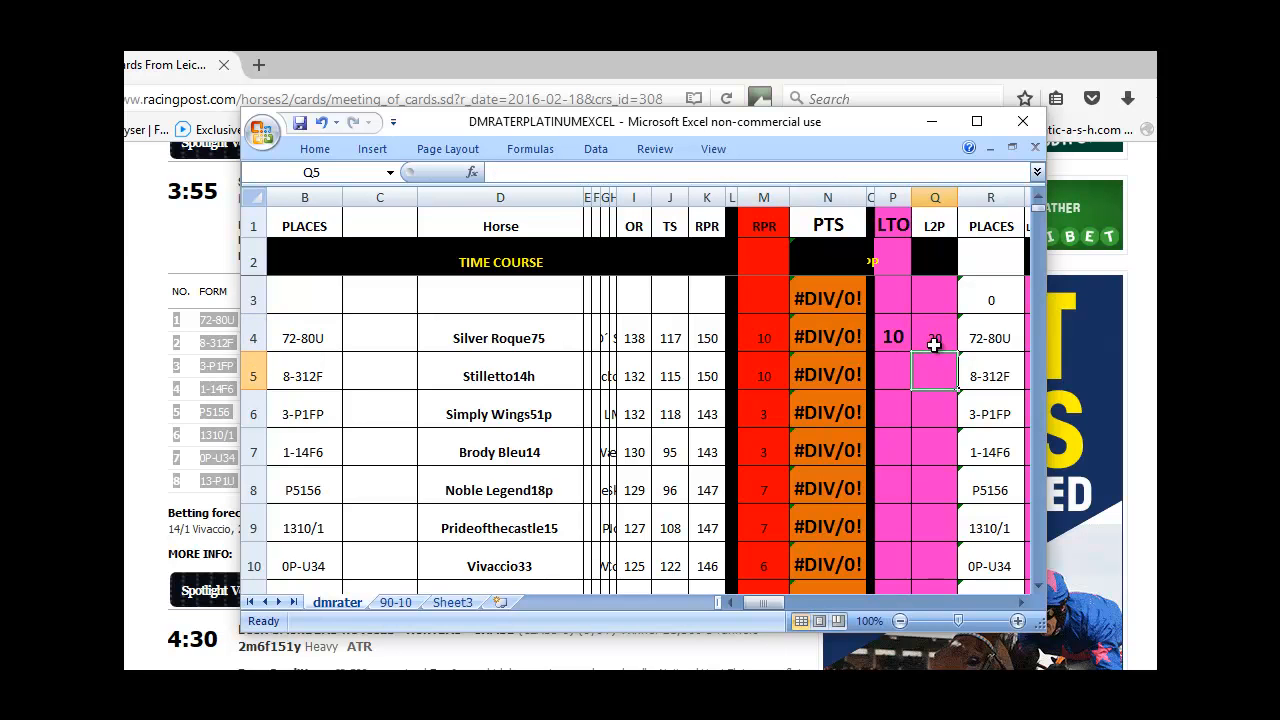
type("10")
key("Tab")
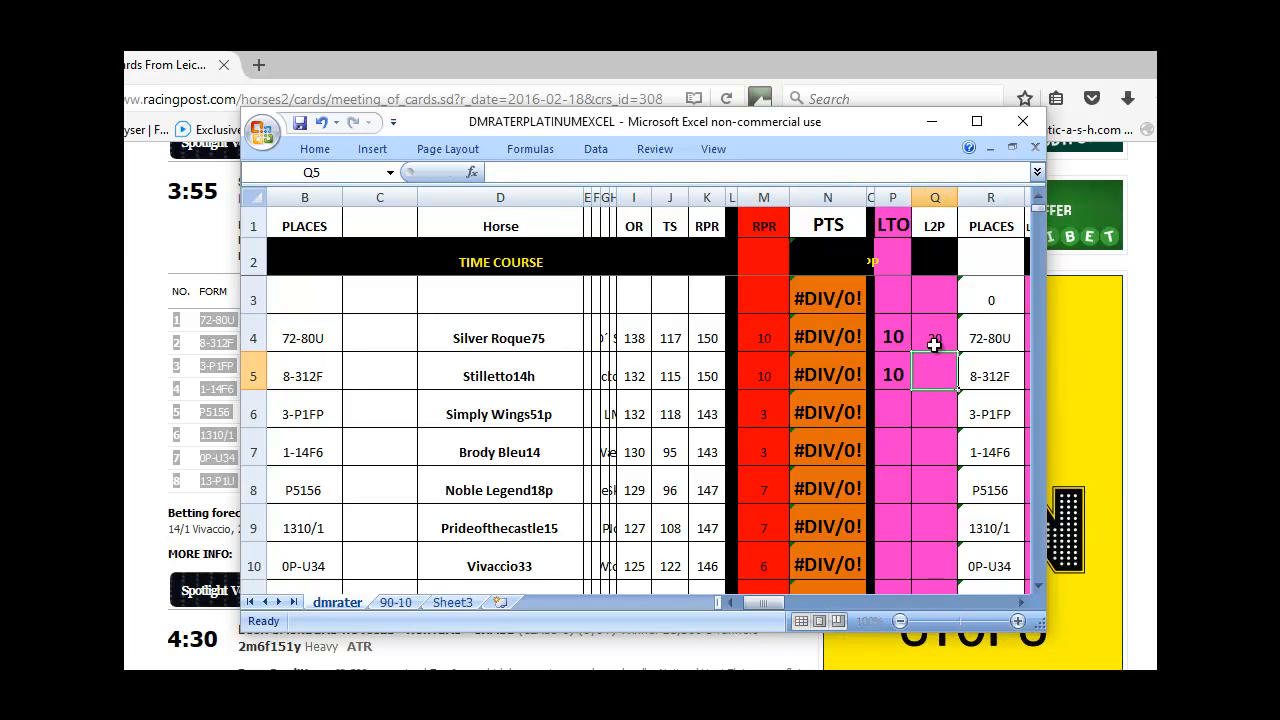
type("12")
key("Return")
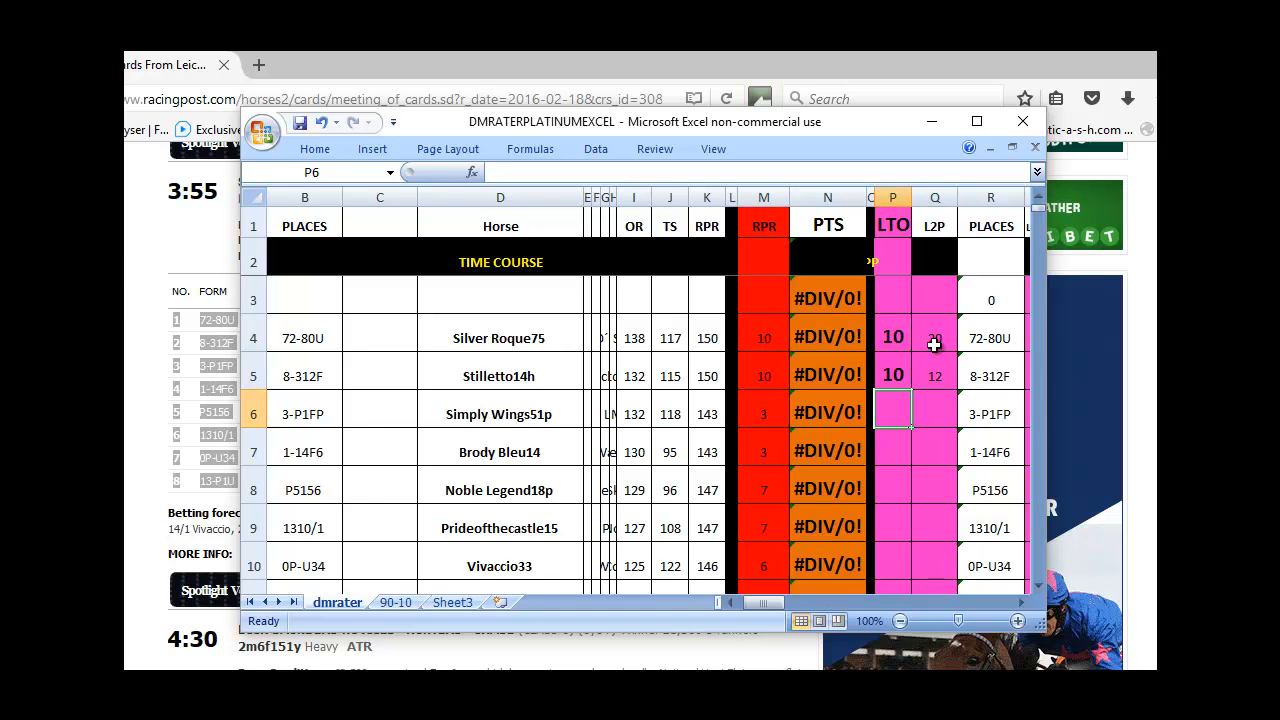
Set the LTO and L2P values to 10 and 20 for Simply Wings51p and to 6 and 16 for Brody Bleu14.
type("10")
key("Tab")
type("20")
key("Return")
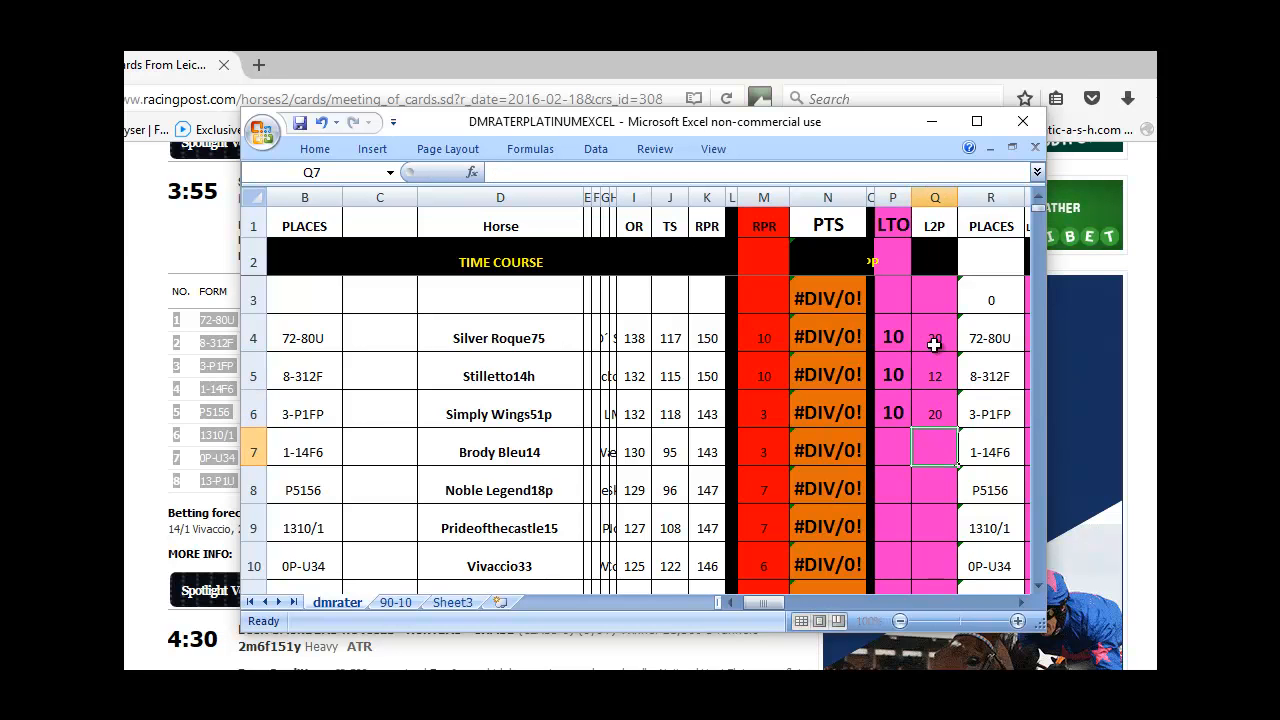
type("6")
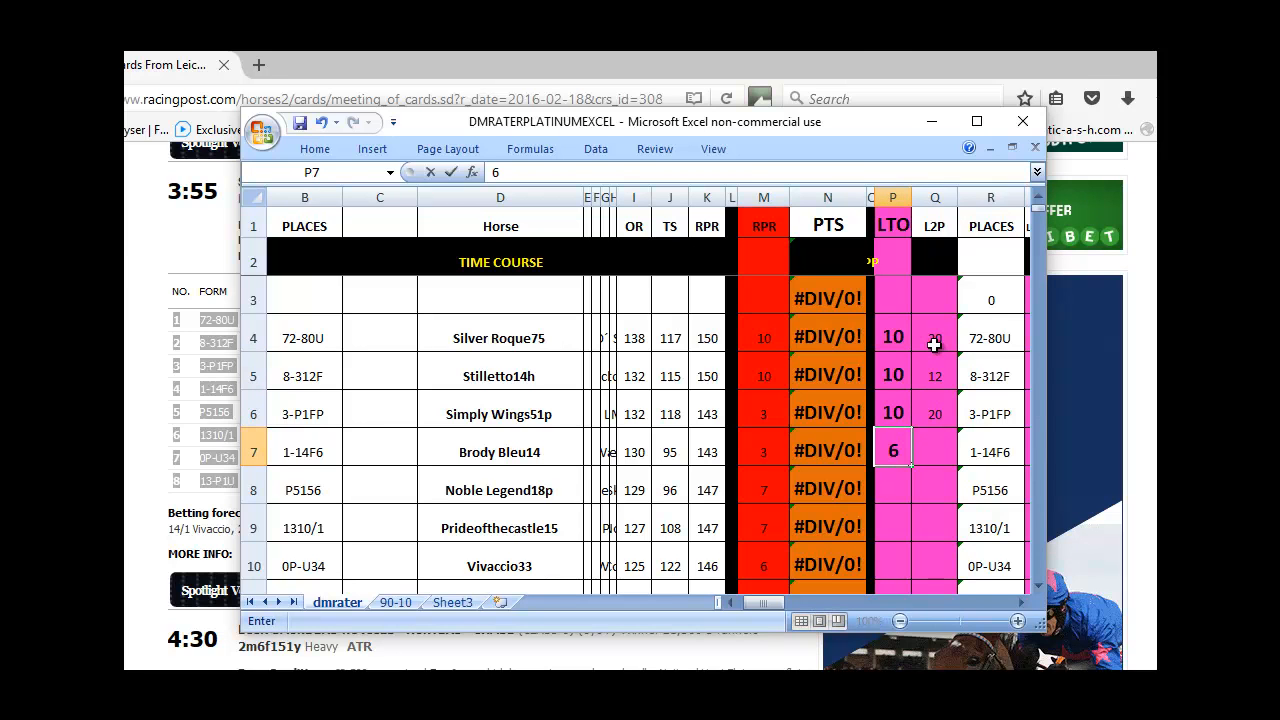
key("Tab")
type("16")
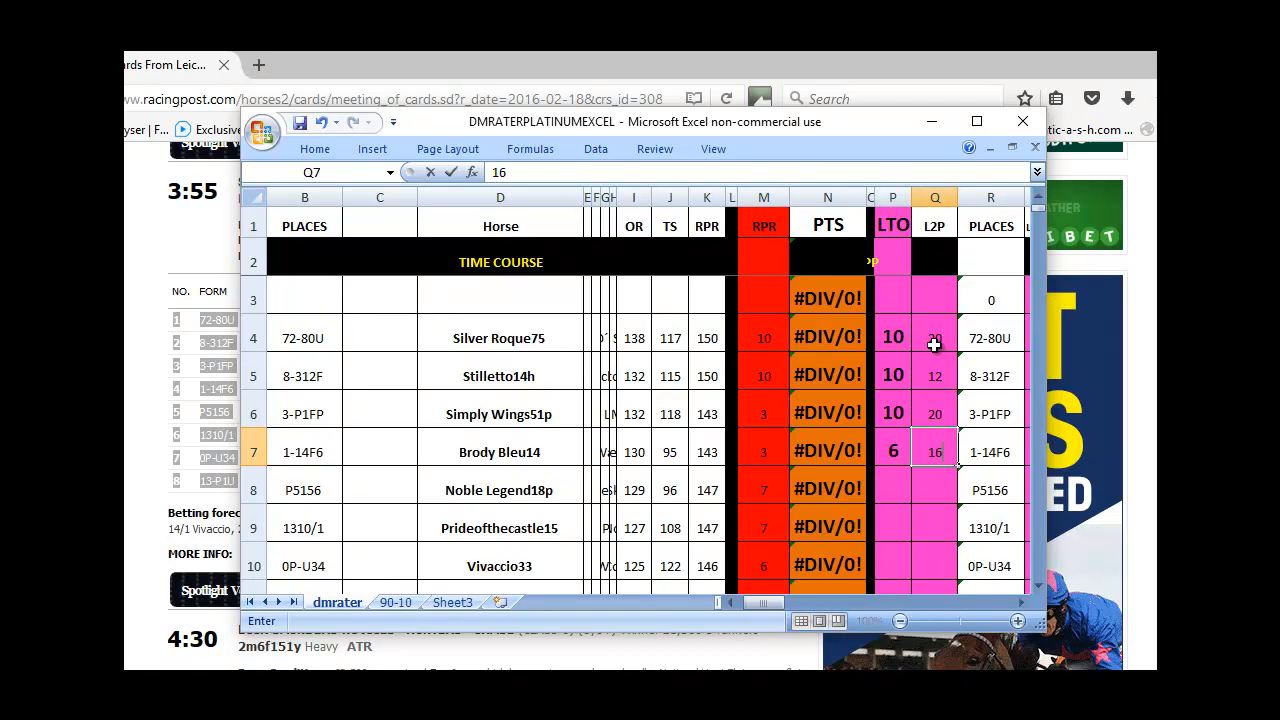
key("Return")
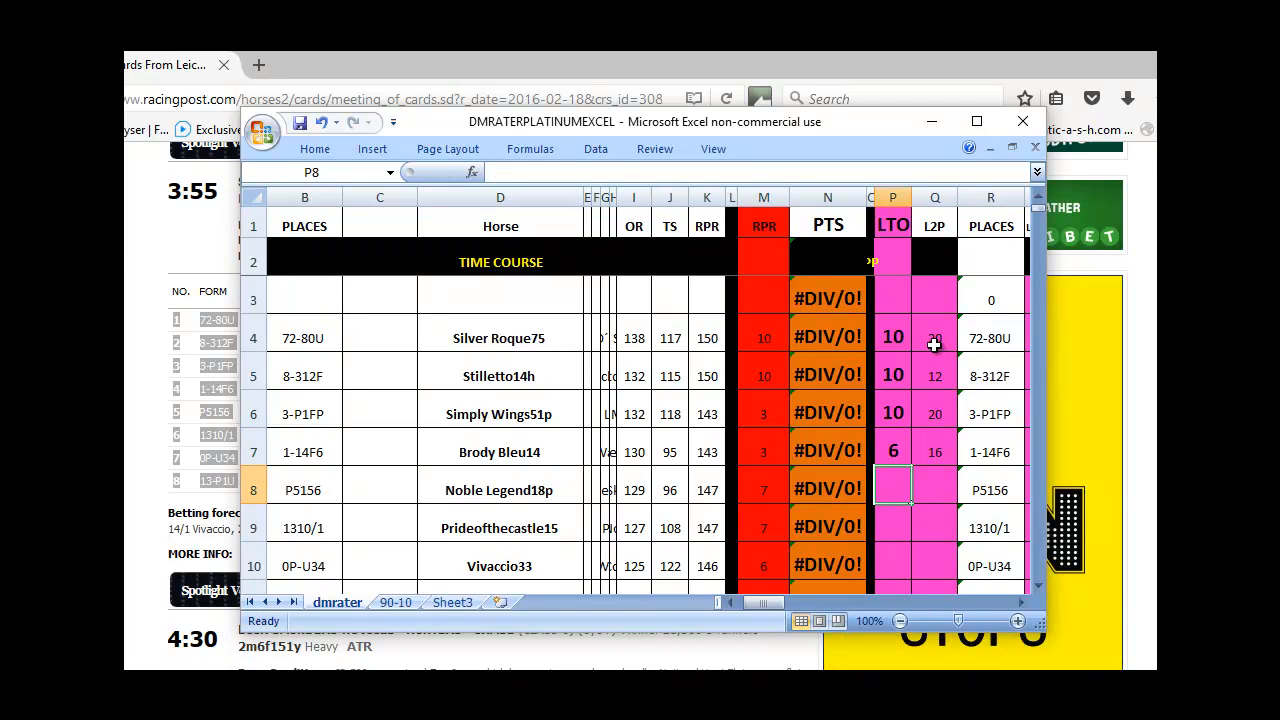
Set the LTO and L2P values to 6 and 11 for Noble Legend18p and to 1 and 11 for Prideofthecastle15.
type("6")
key("Tab")
type("1")
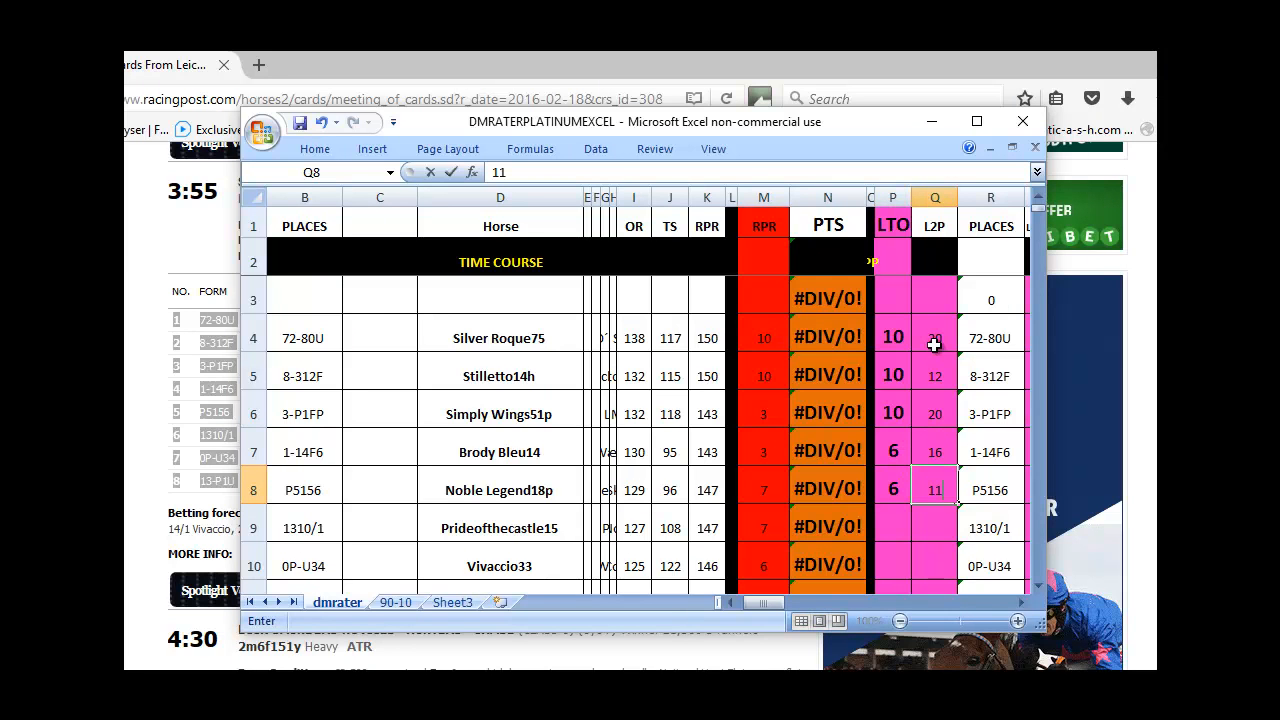
type("1")
key("Return")
key("Left")
type("1")
key("Tab")
type("11")
key("Return")
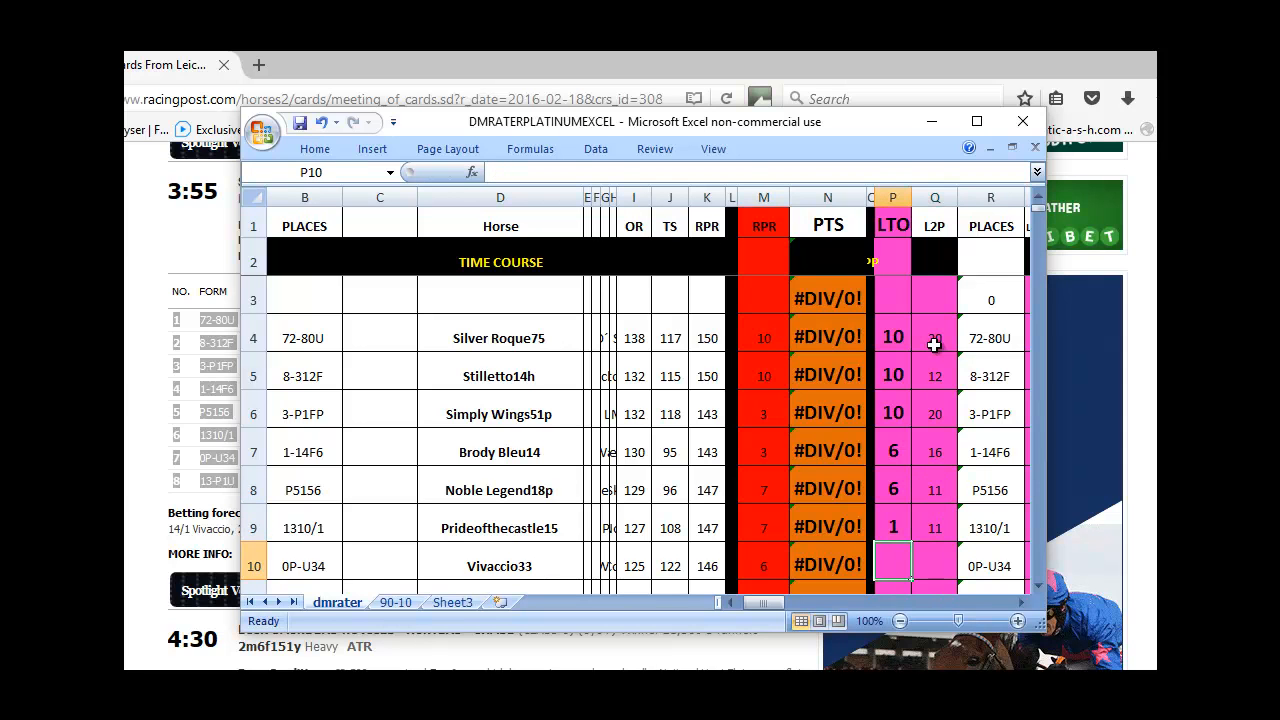
Set the LTO and L2P values to 4 and 7 for Vivaccio33 and to 10 and 11 for Valid Point51tv1.
key("Left")
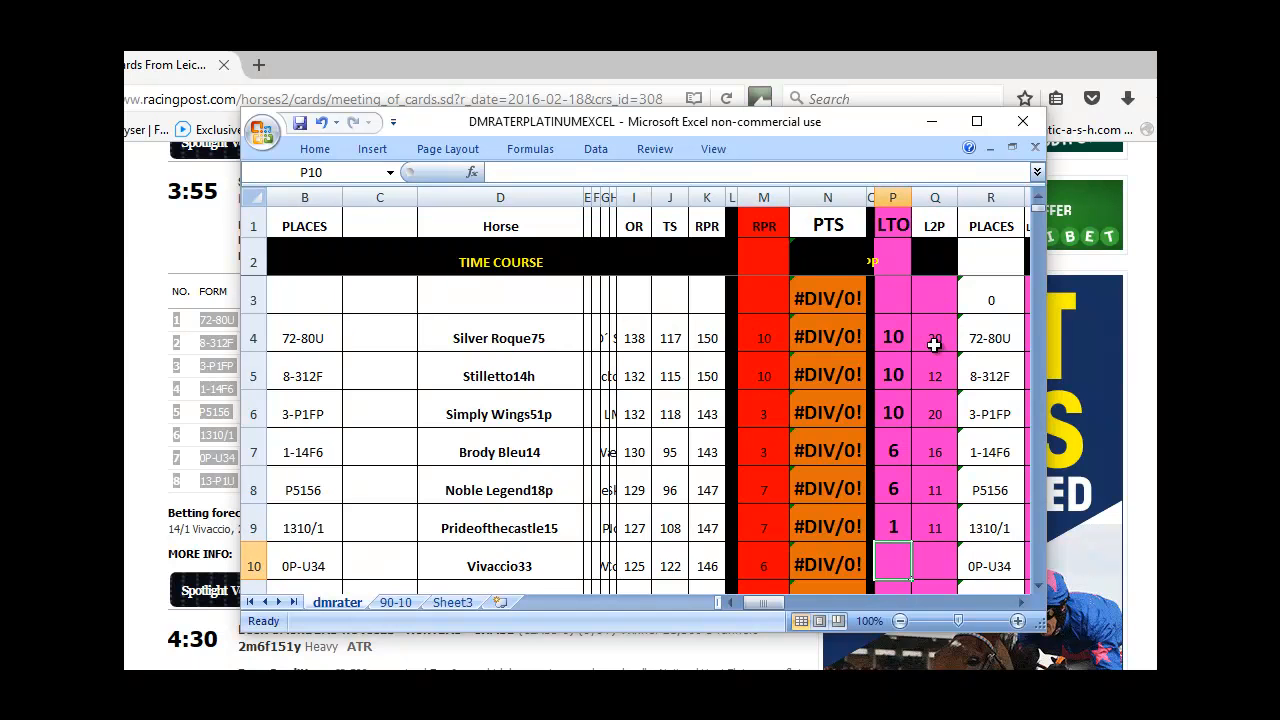
type("4")
key("Tab")
type("7")
key("Return")
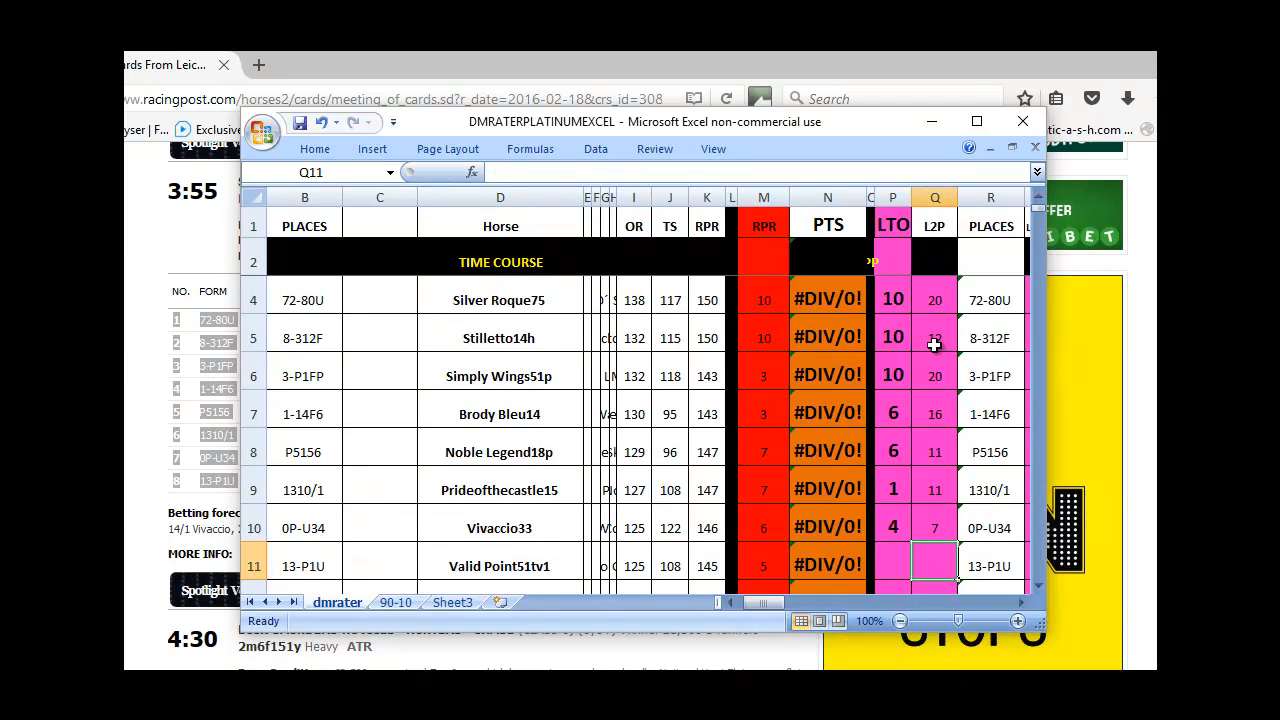
key("Left")
type("10")
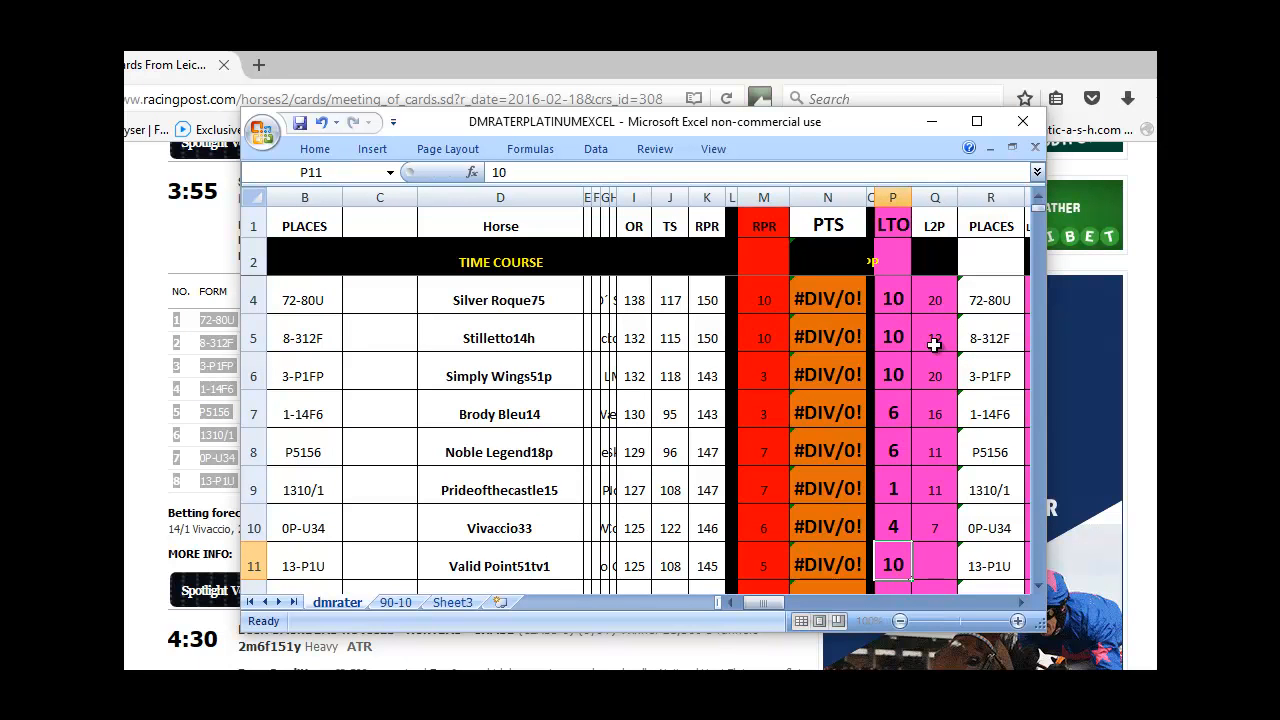
key("Tab")
type("11")
key("Return")
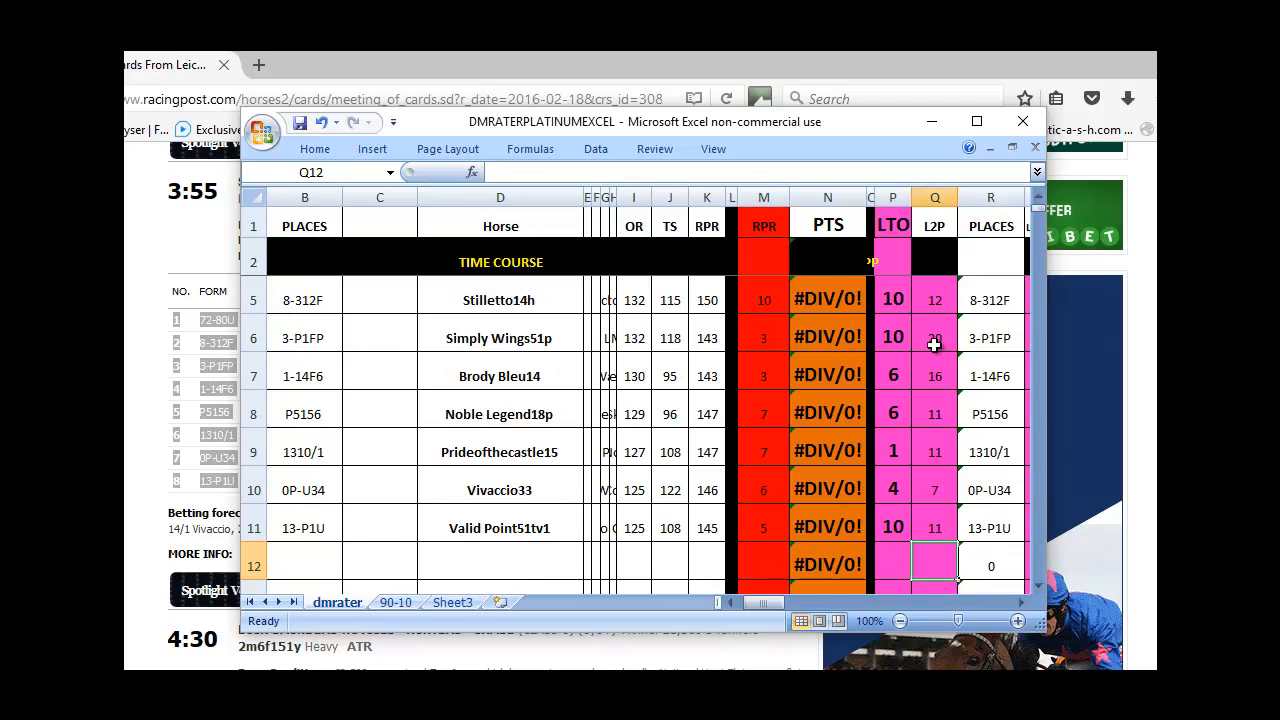
Enter last-time-out bonus points in column S: 25 for Prideofthecastle15 in S9 and 15 for Vivaccio33 in S10.
key("Up")
key("Right")
key("Right")
key("Right")
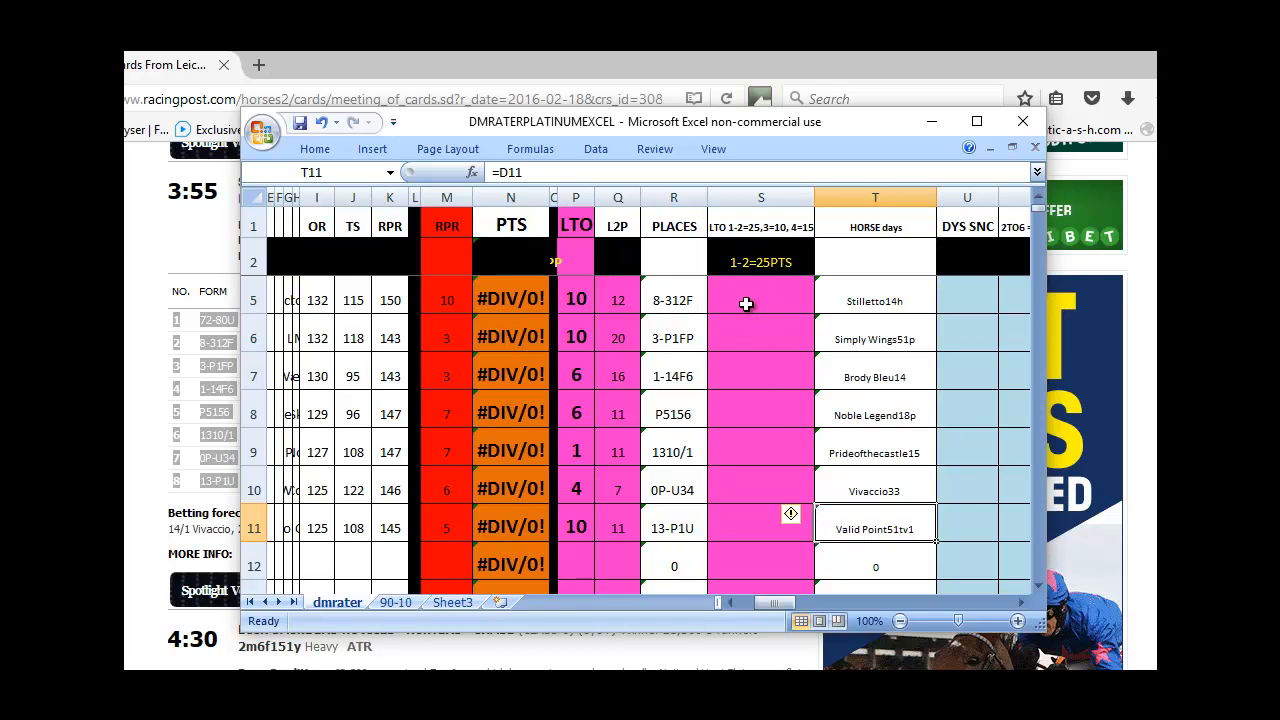
left_click(757, 452)
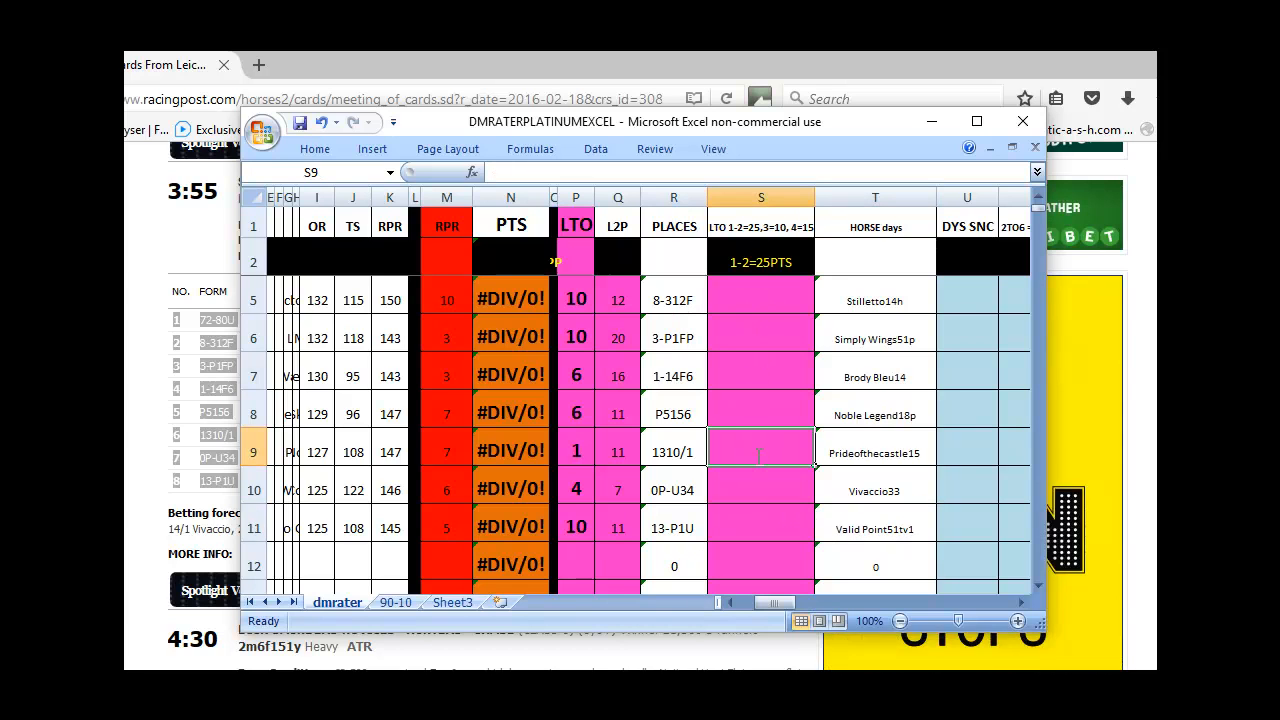
type("25")
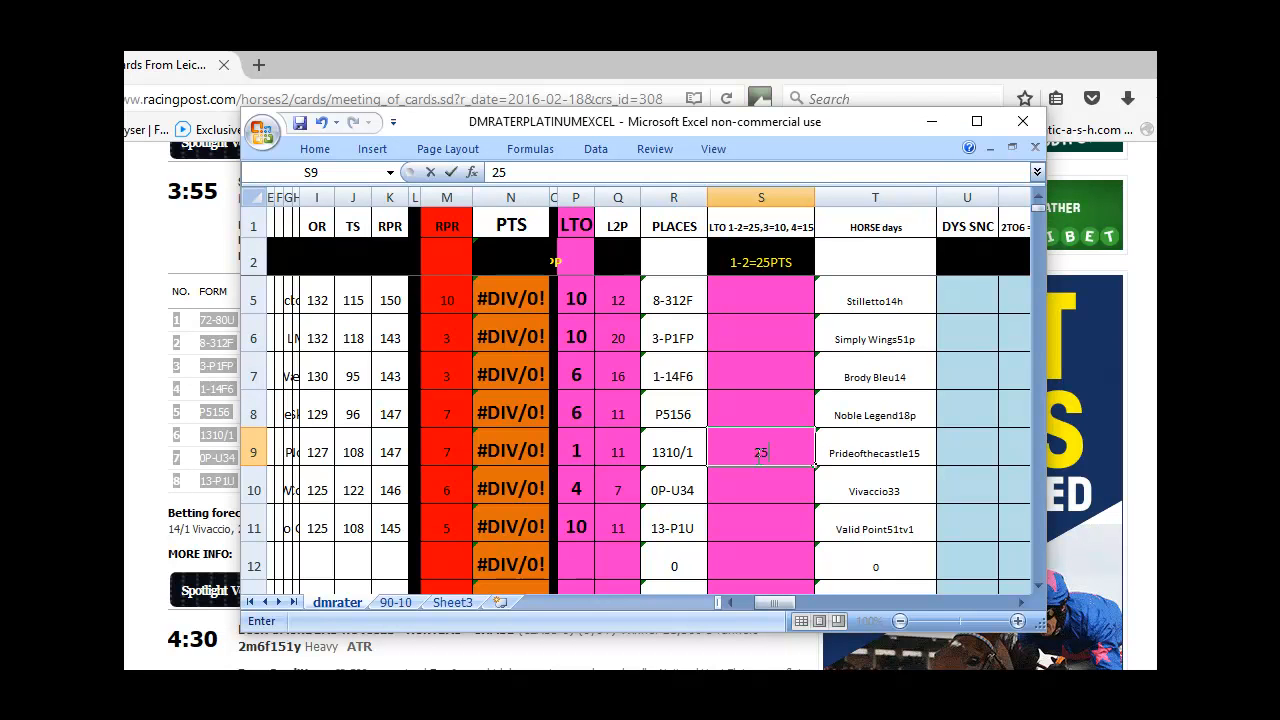
key("Return")
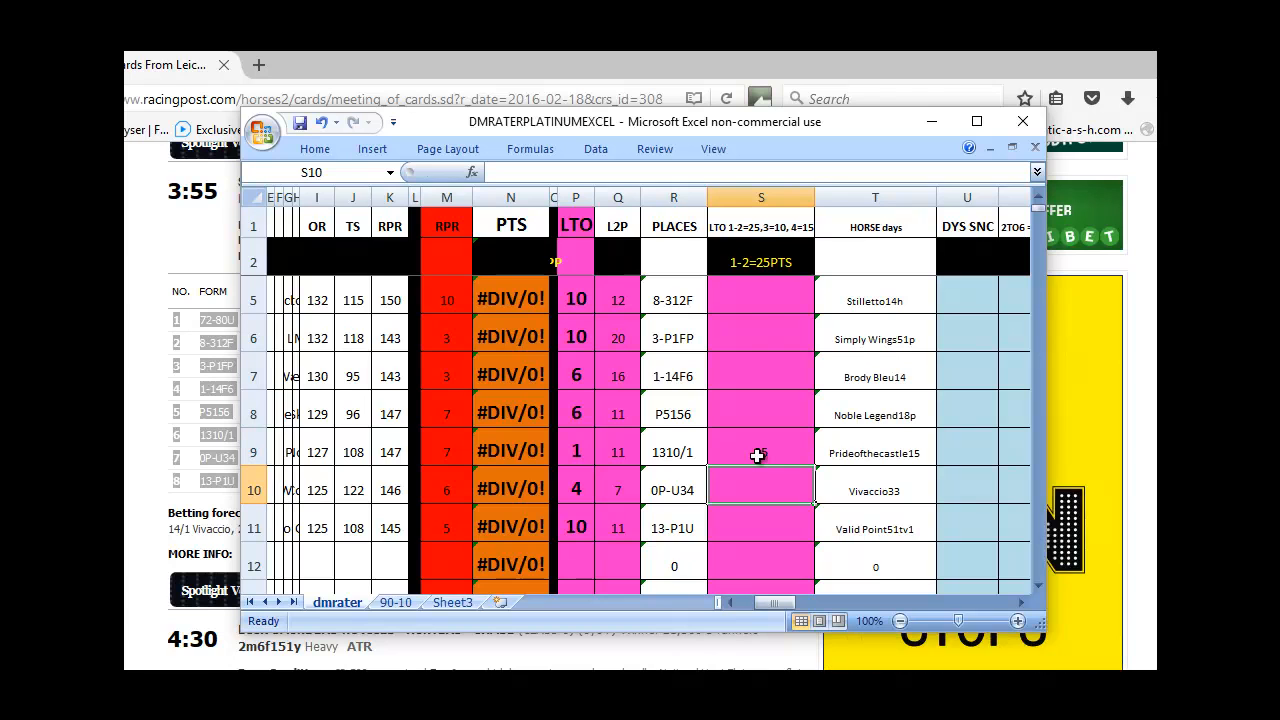
type("15")
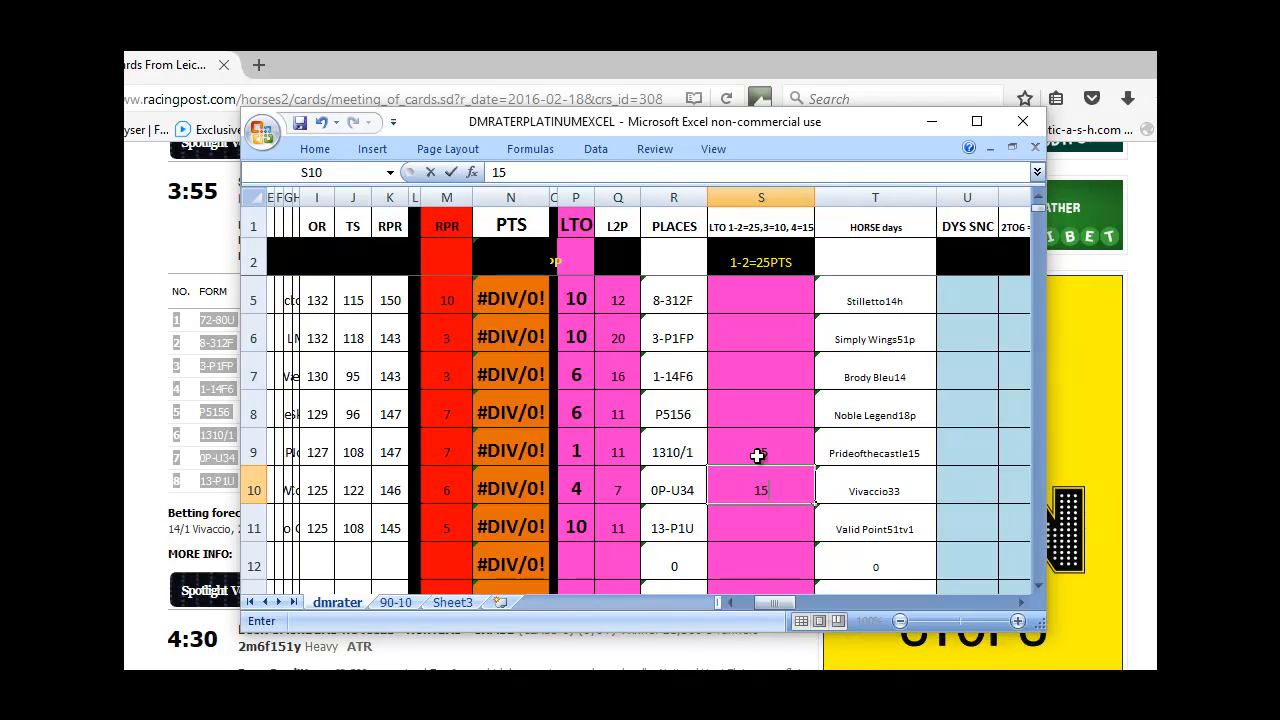
key("Up")
key("Up")
key("Up")
key("Up")
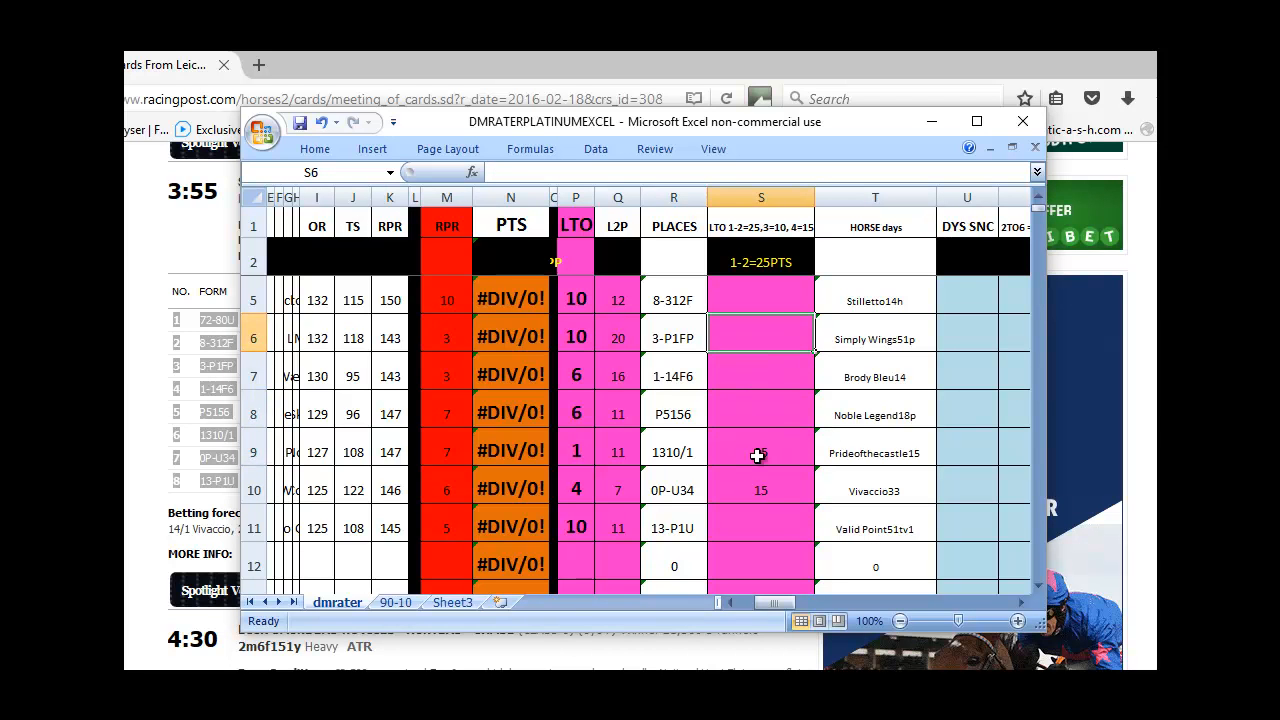
Fill the whole of row 13 with black and reduce its height to form a narrow divider below the runners.
left_click(504, 300)
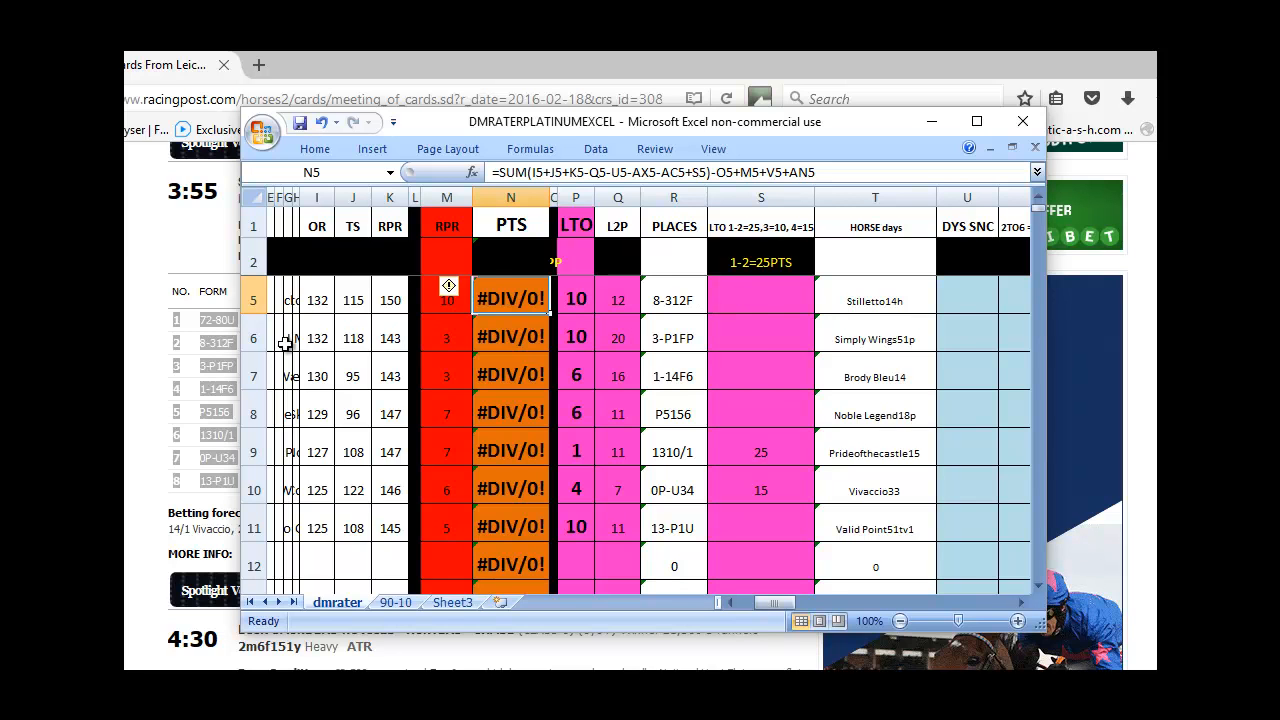
left_click(250, 340)
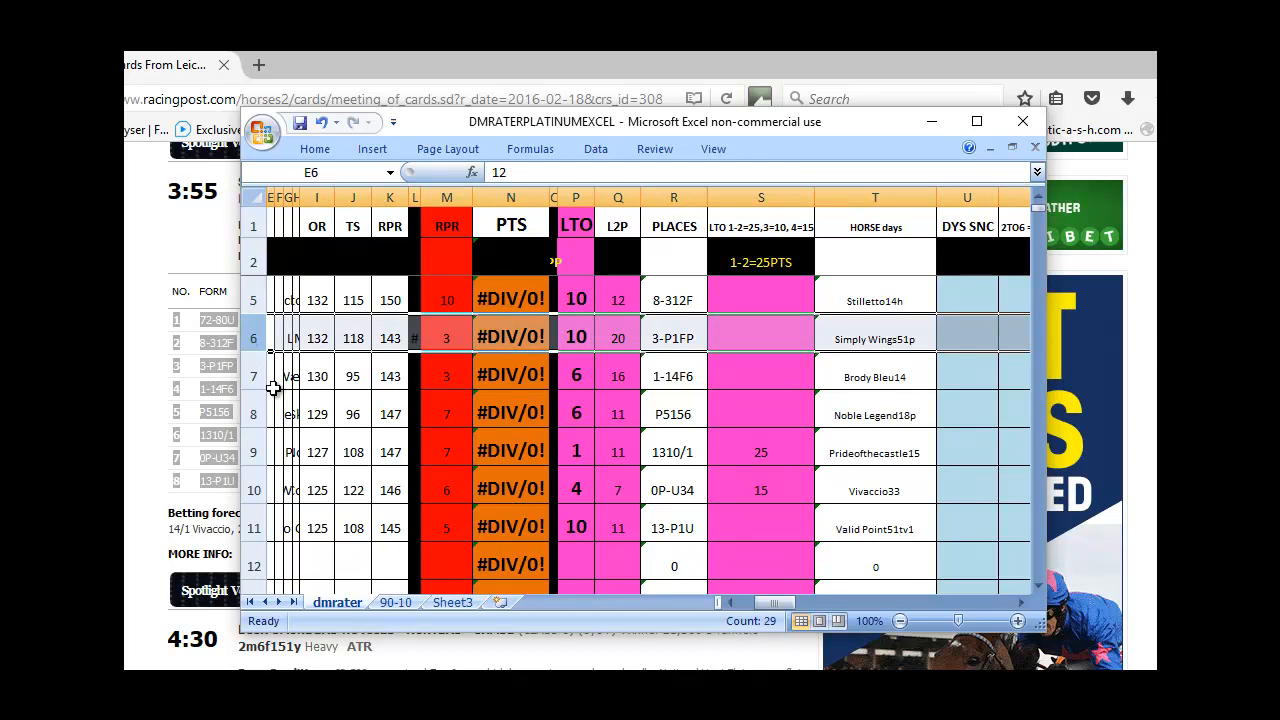
scroll(343, 486, "down", 2)
scroll(349, 478, "up", 1)
left_click(252, 489)
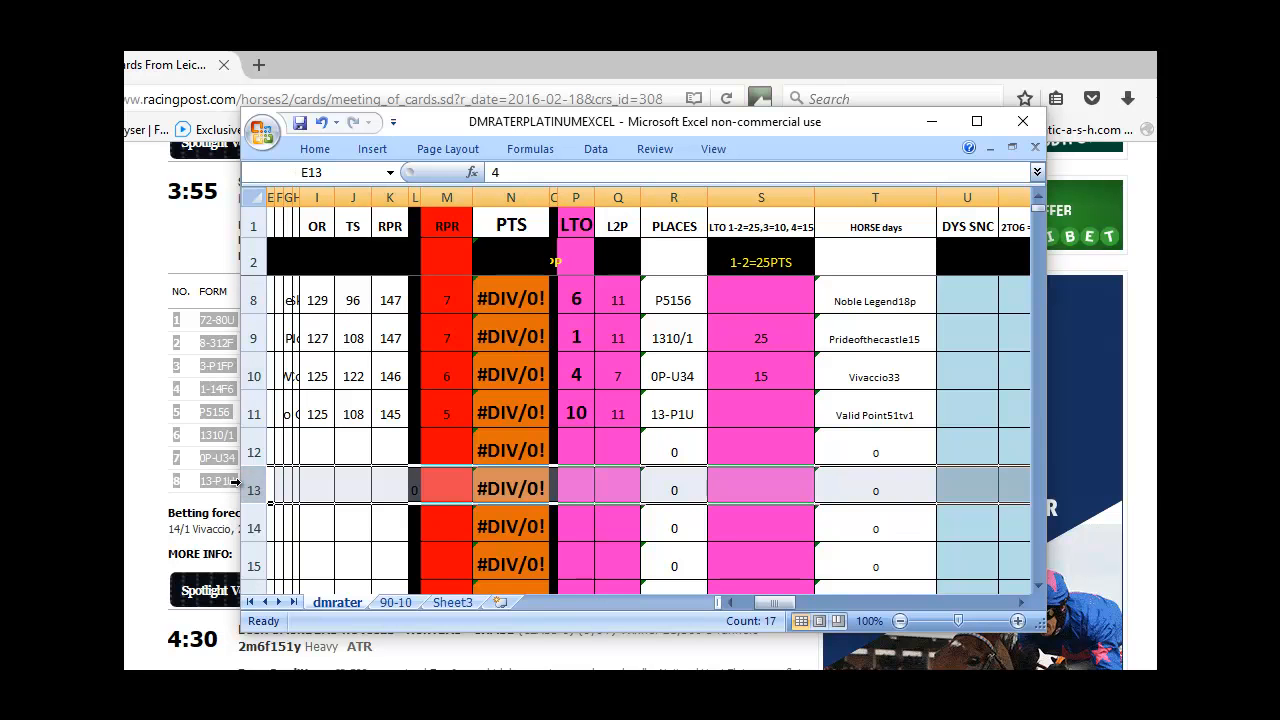
left_click(252, 489)
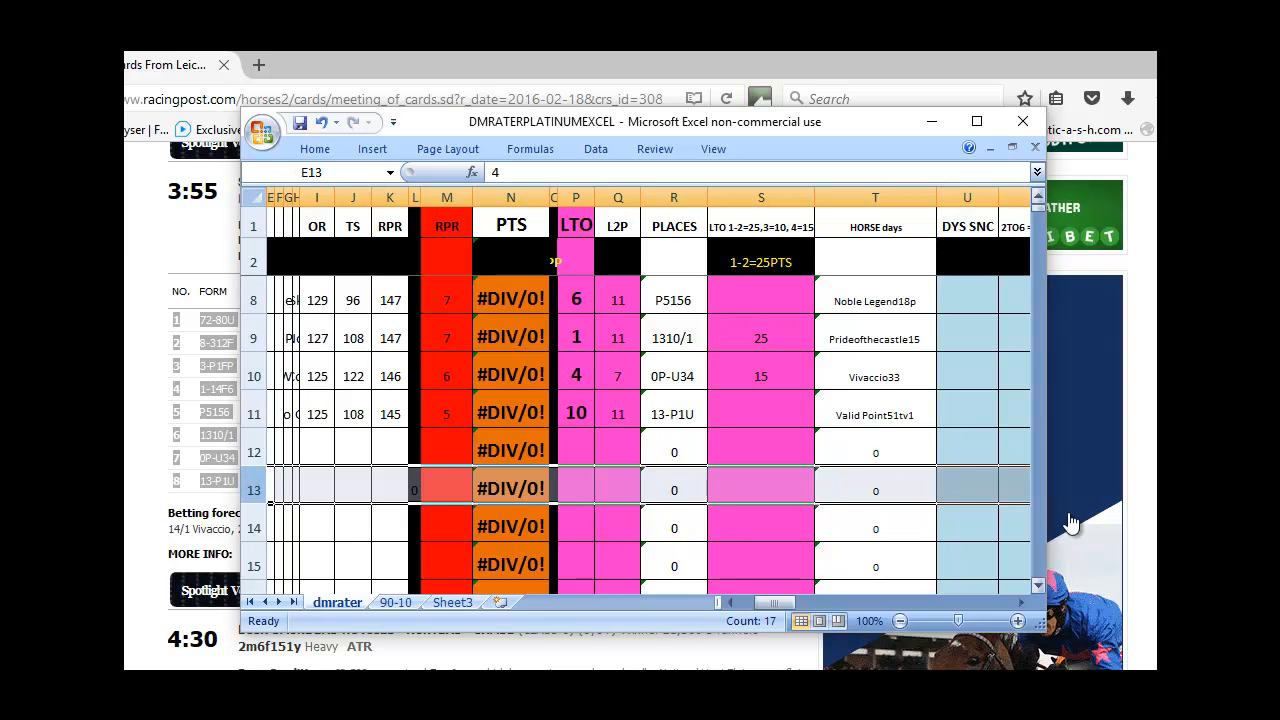
left_click(326, 154)
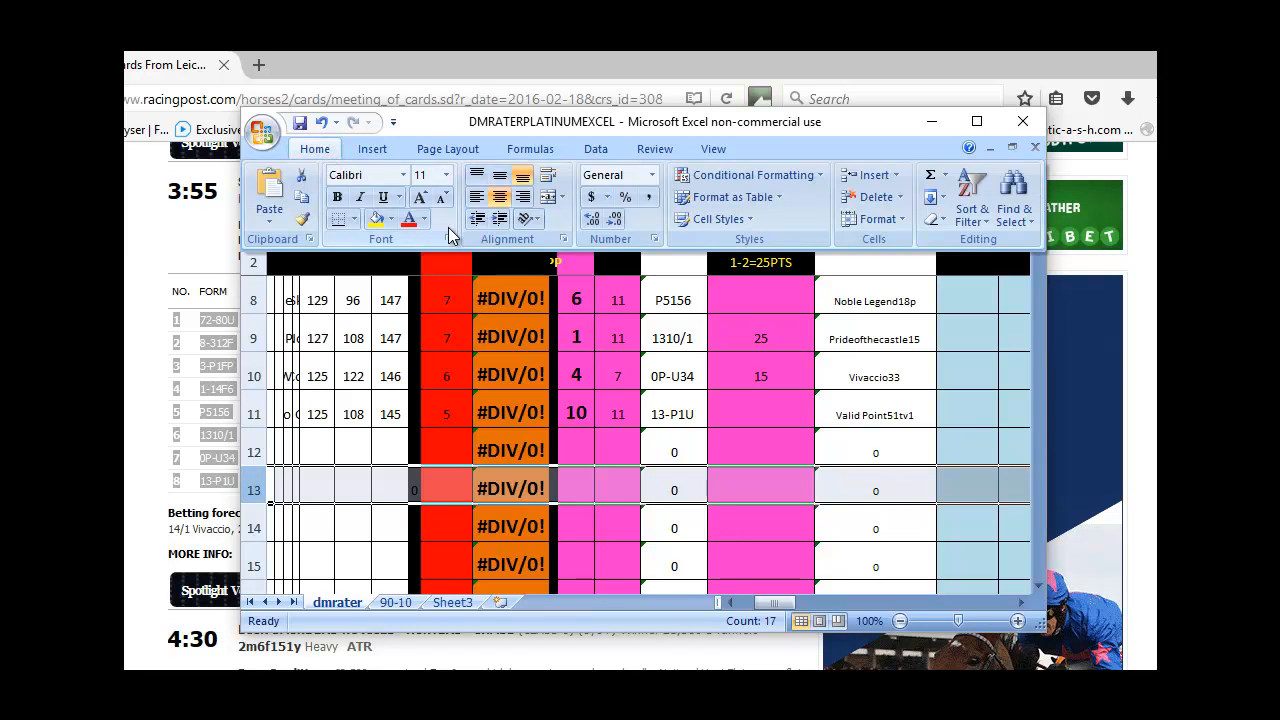
left_click(391, 220)
left_click(392, 278)
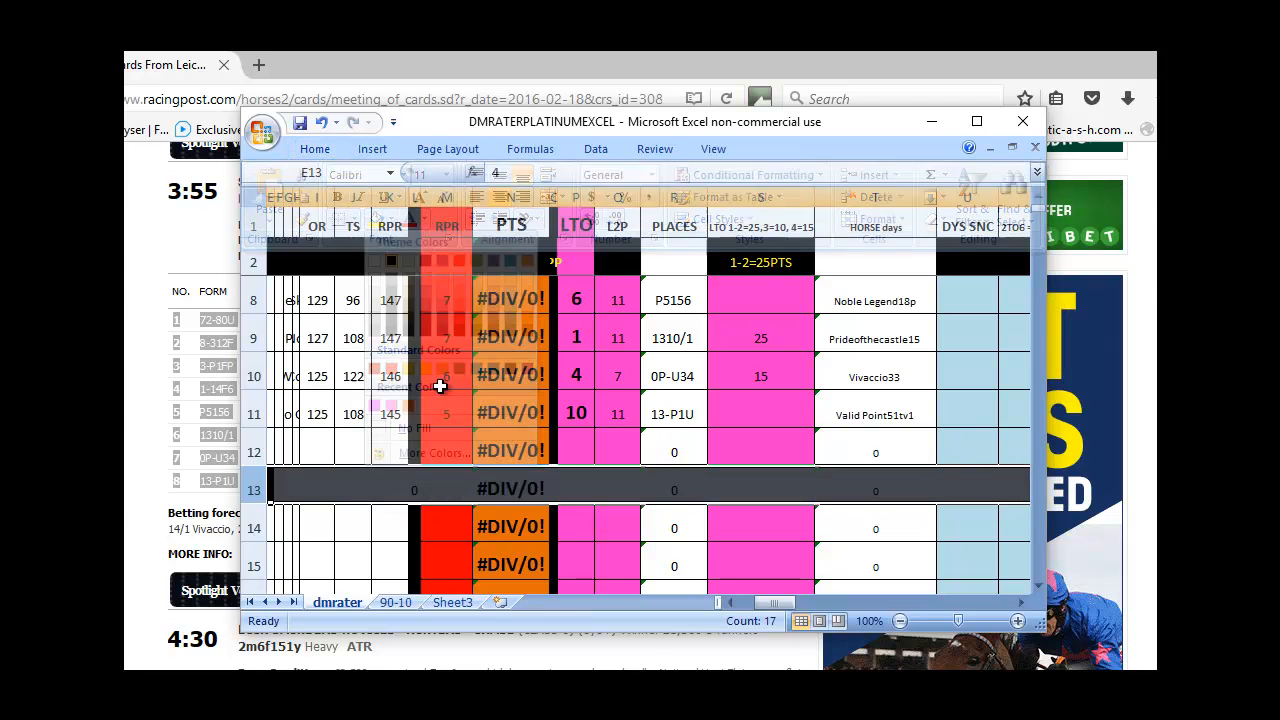
left_click_drag(256, 508, 290, 485)
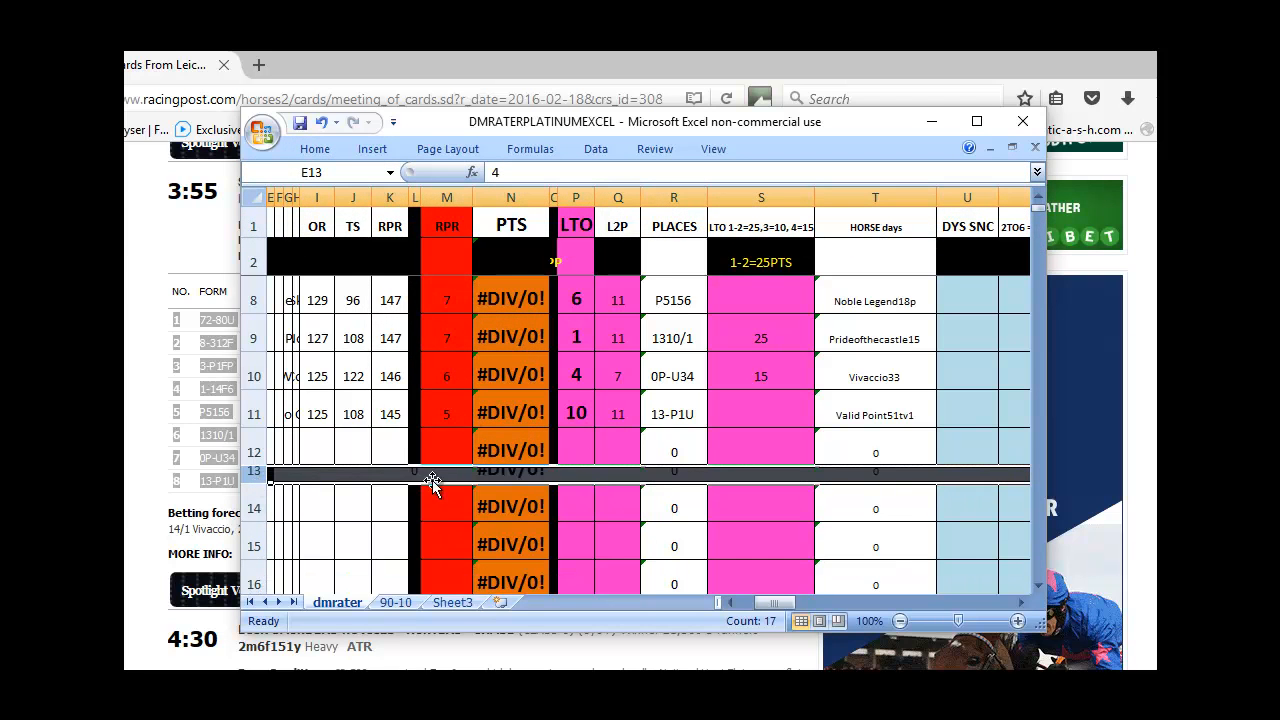
scroll(420, 480, "down", 2)
scroll(411, 487, "up", 1)
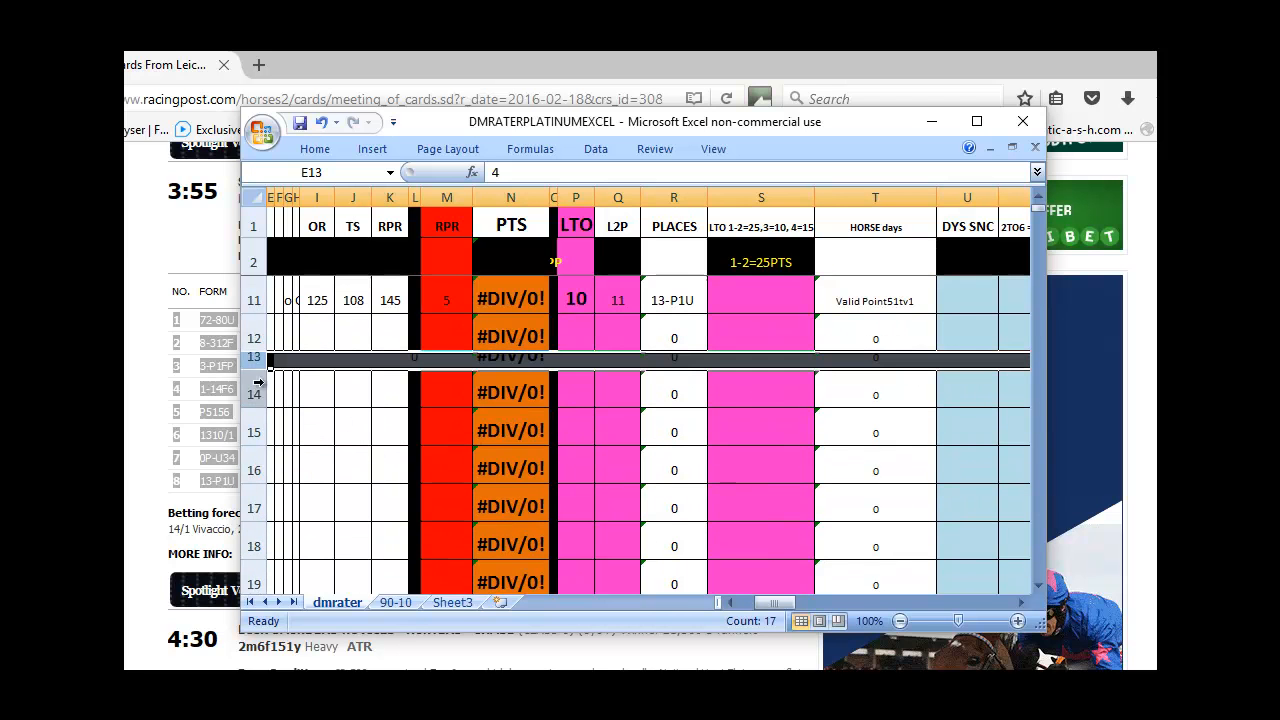
scroll(700, 522, "up", 2)
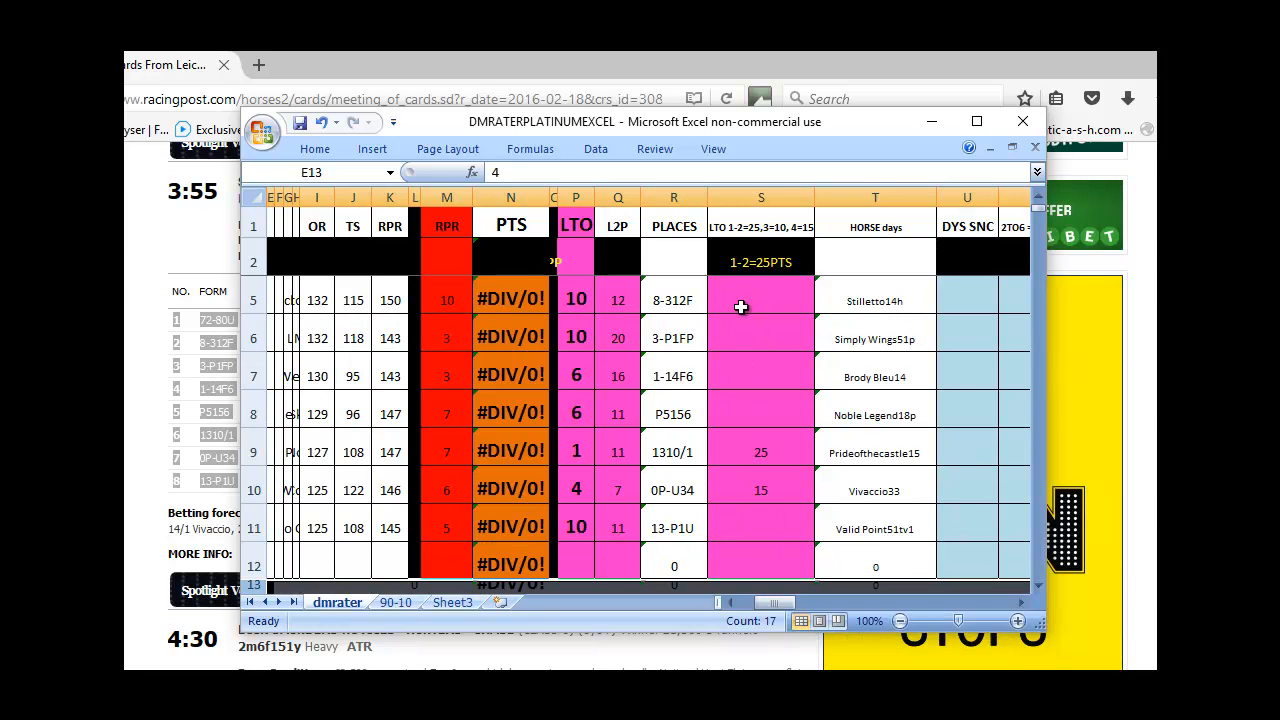
left_click(866, 302)
key("Right")
key("Right")
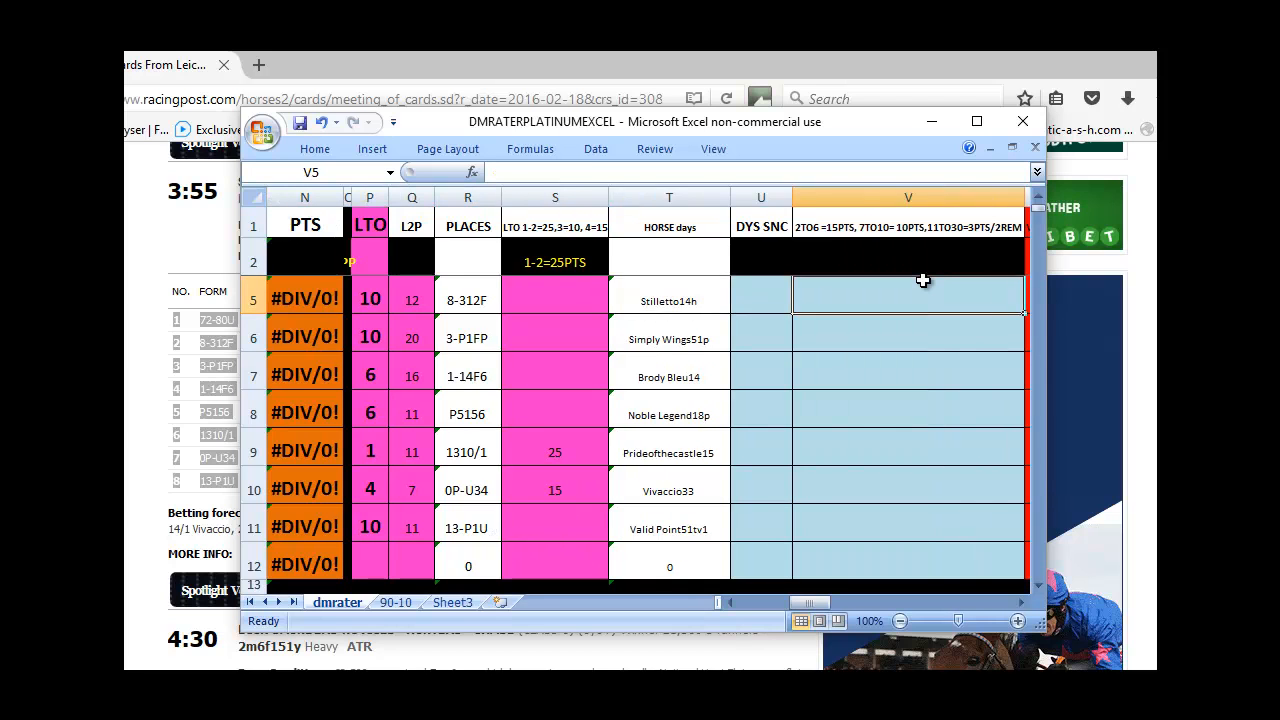
key("Left")
key("Left")
key("Right")
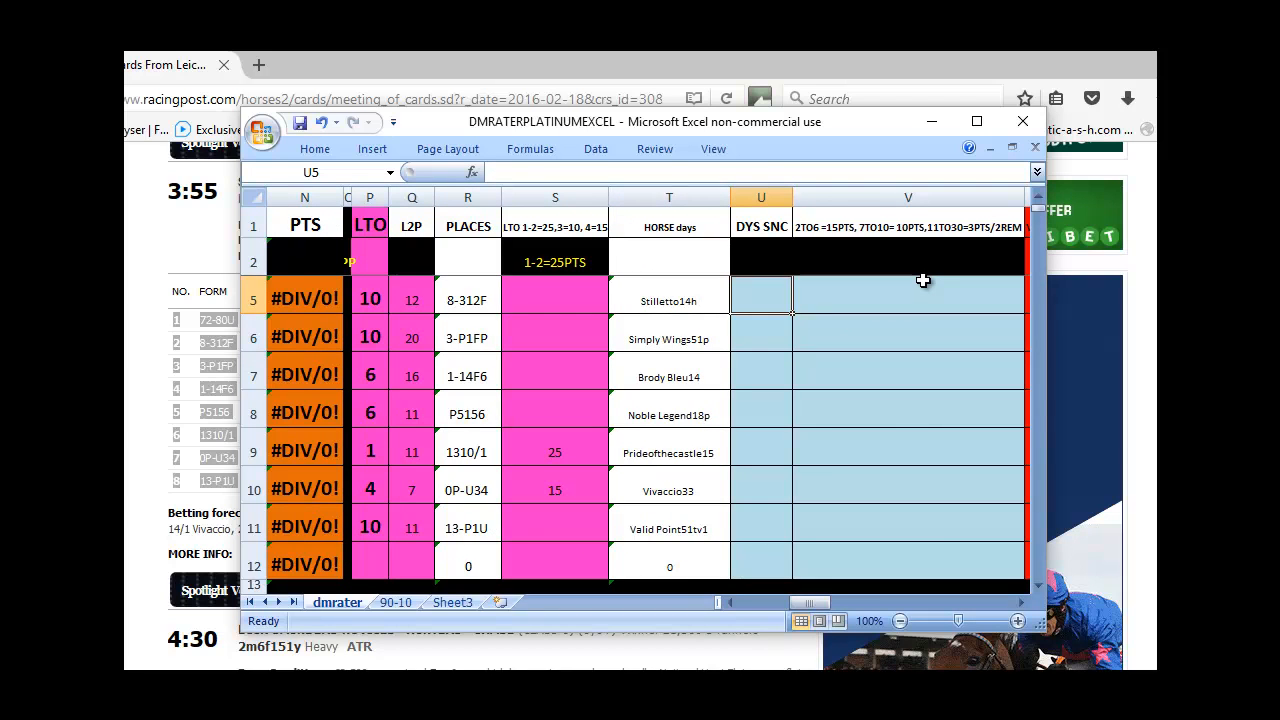
key("Left")
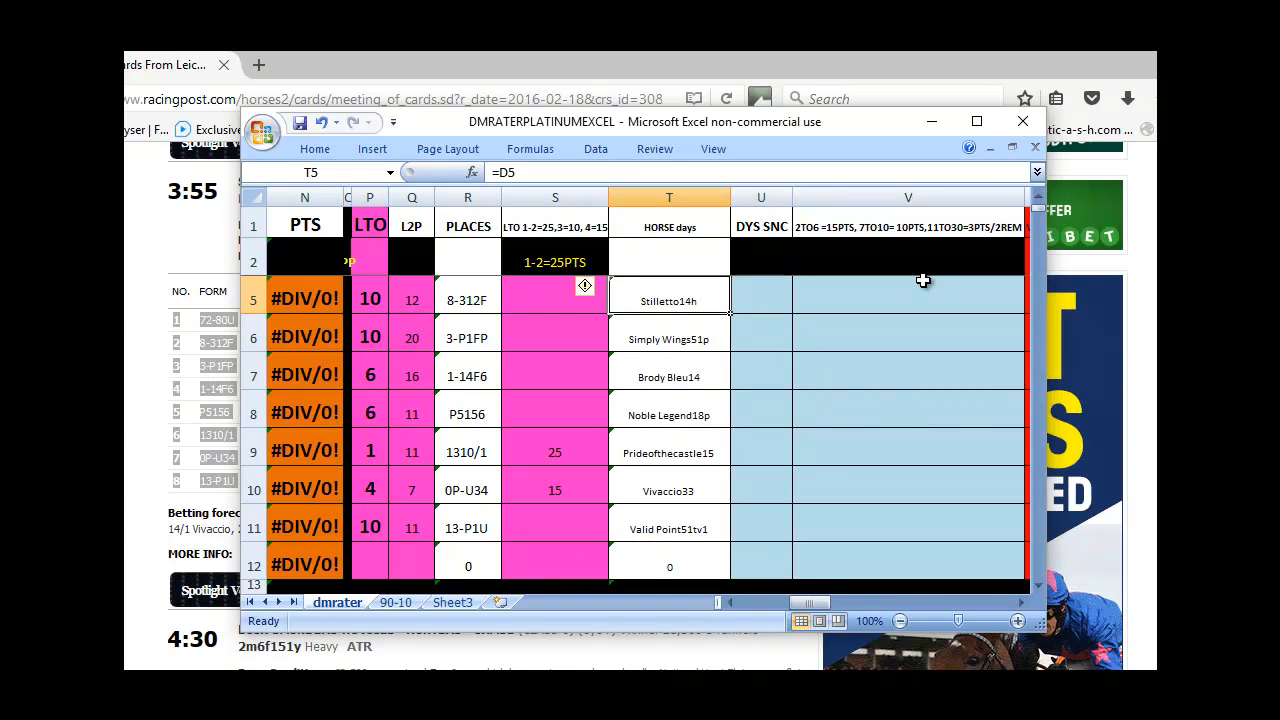
key("Right")
type("14")
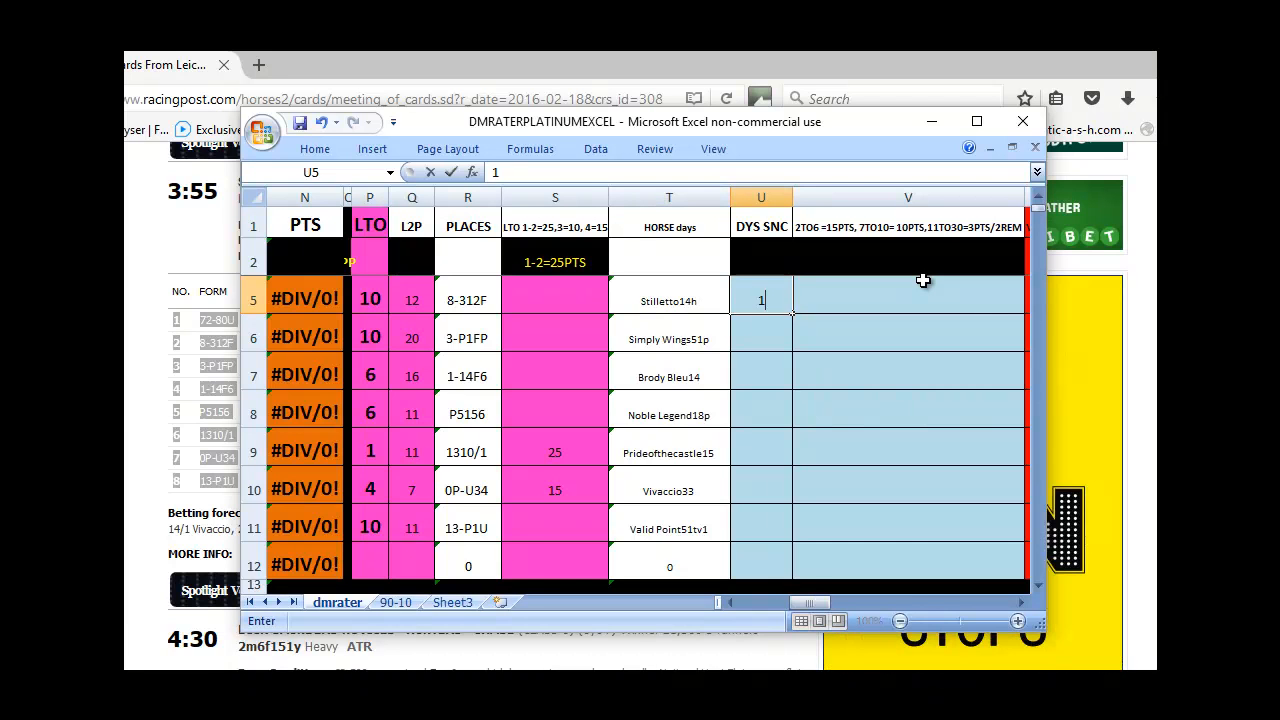
key("Return")
type("51")
key("Return")
type("14")
key("Return")
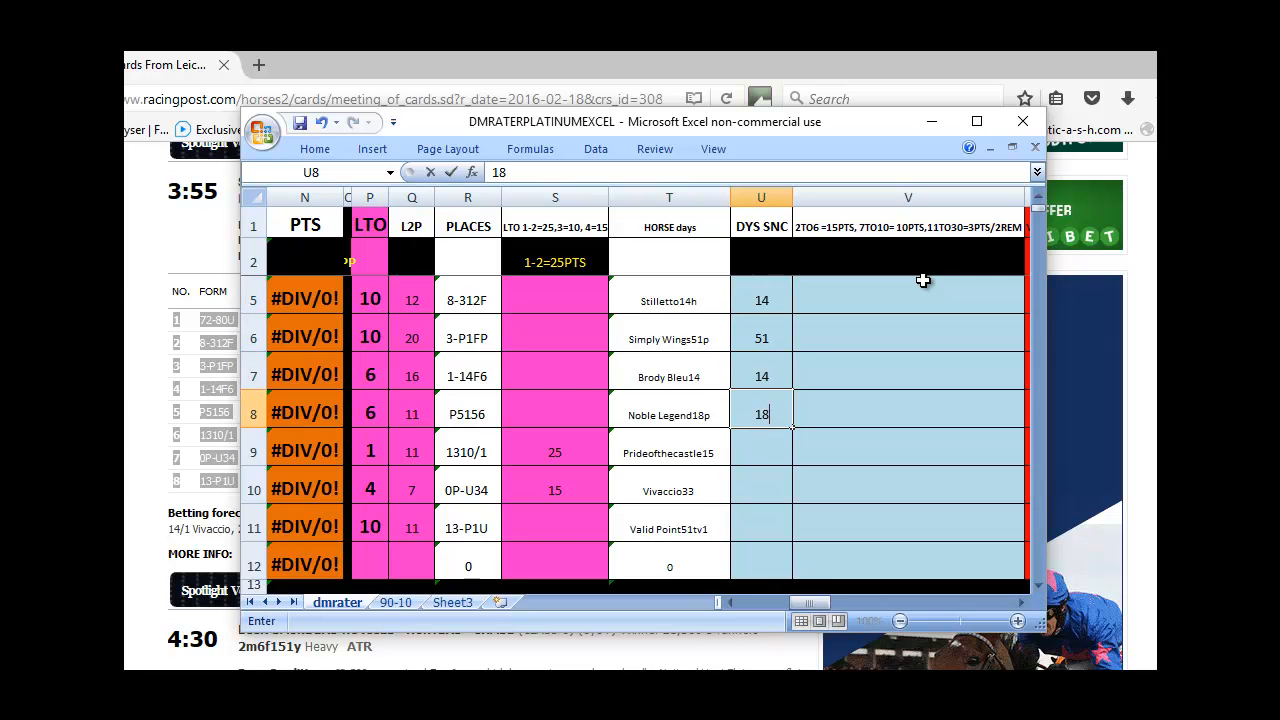
Enter DYS SNC values of 18, 15, 33 and 51 in cells U8 to U11, from Noble Legend18p to Valid Point51tv1.
key("Return")
type("15")
key("Return")
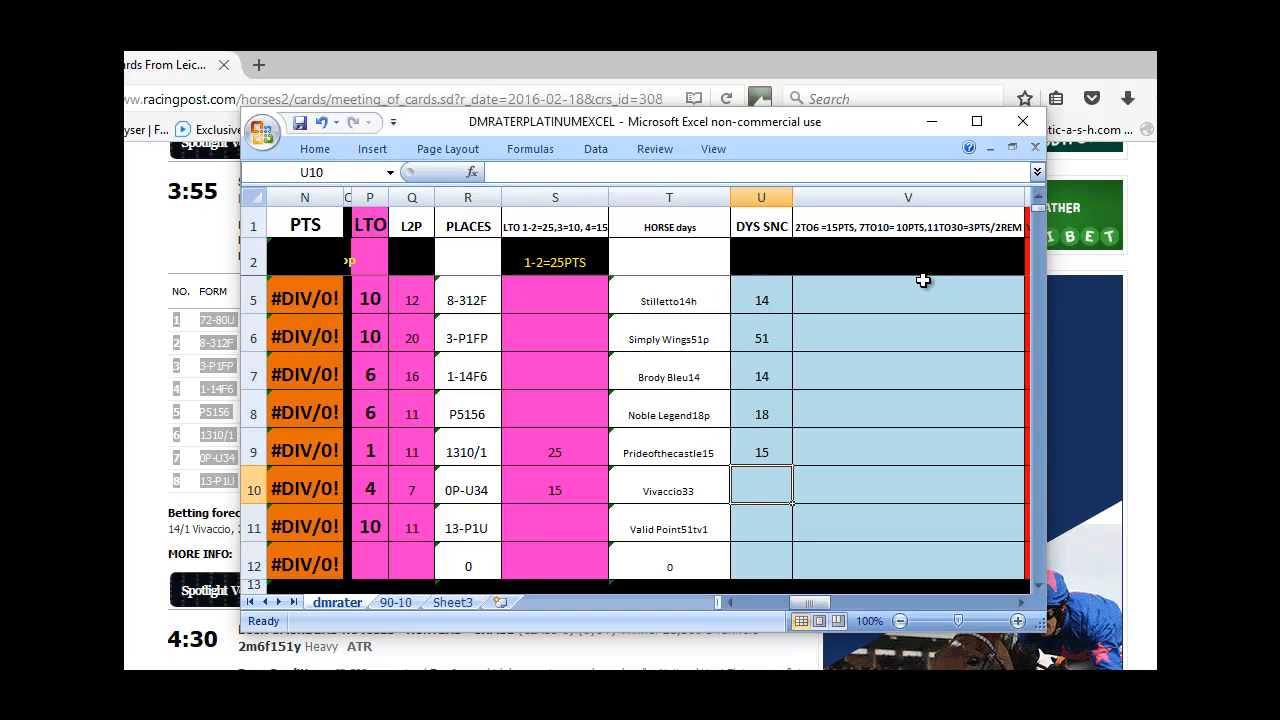
type("33")
key("Return")
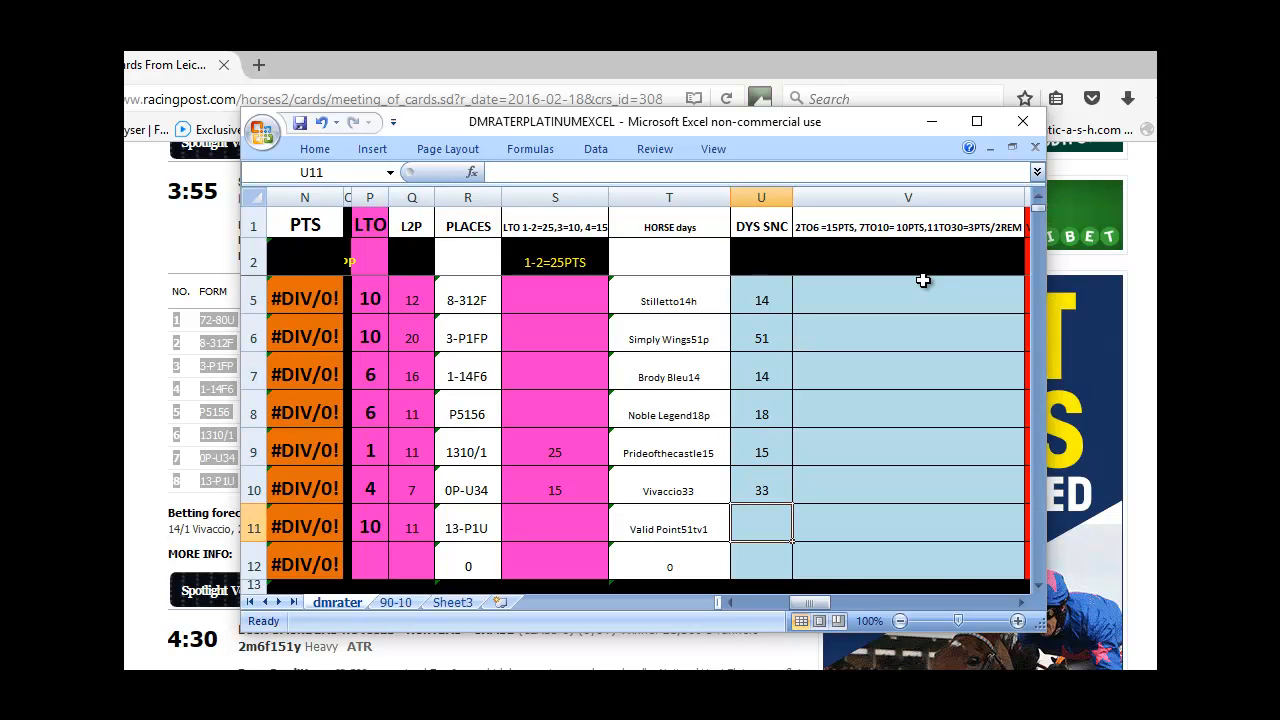
type("51")
key("Return")
Set Silver Roque75's DYS SNC value to 75 in cell U4.
key("Up")
key("Up")
key("Up")
key("Up")
key("Up")
key("Up")
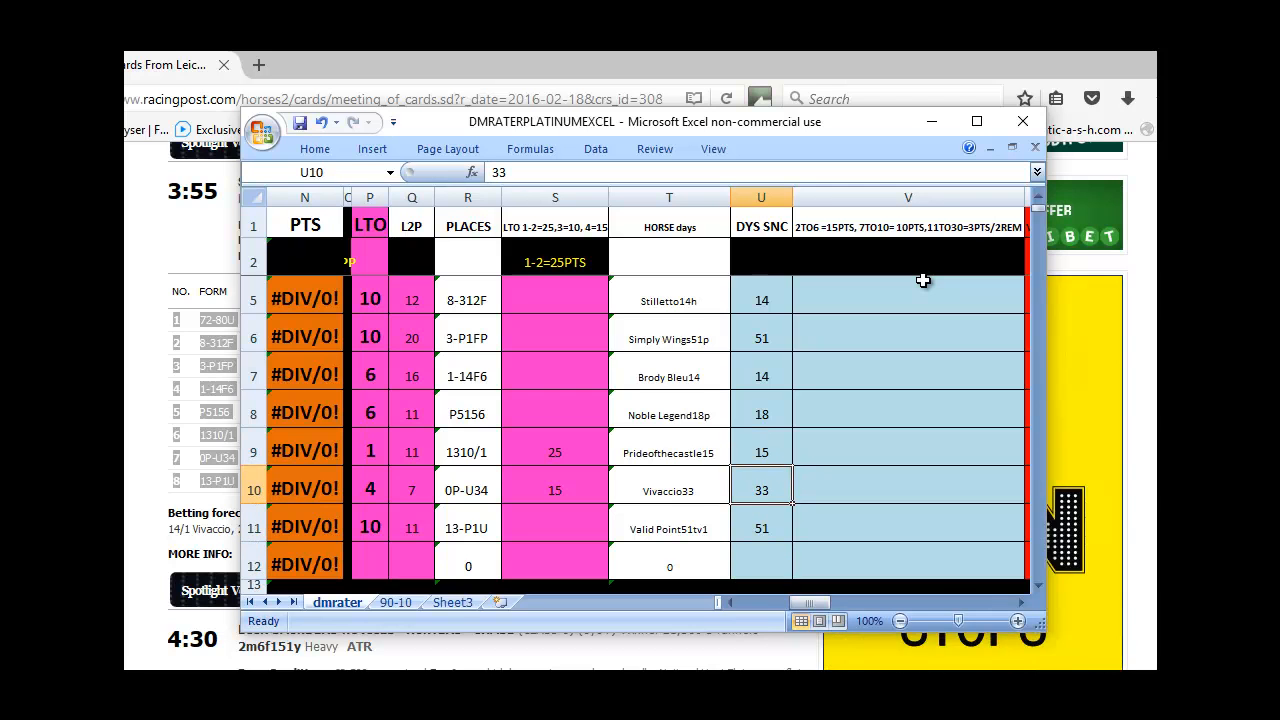
key("Up")
key("Up")
key("Up")
key("Down")
type("75")
key("Up")
key("Up")
key("Up")
key("Down")
key("Down")
key("Down")
key("Down")
key("Down")
key("Down")
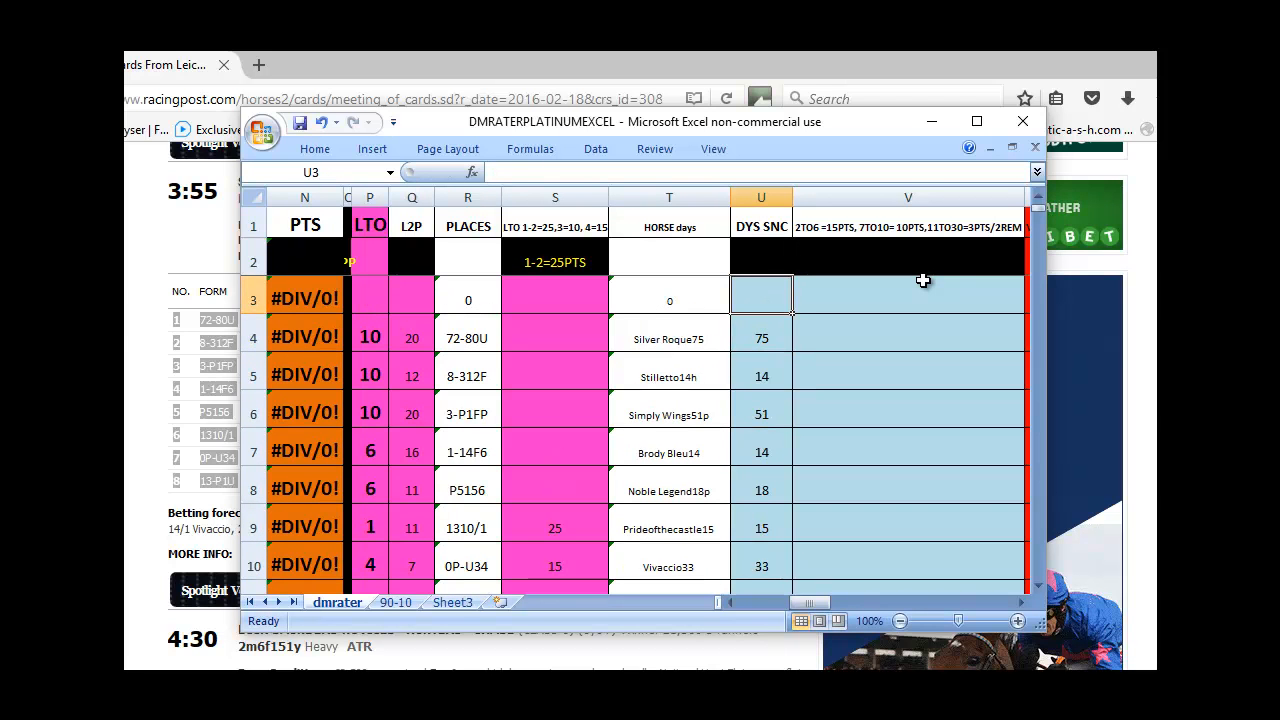
key("Down")
key("Down")
key("Down")
key("Down")
key("Down")
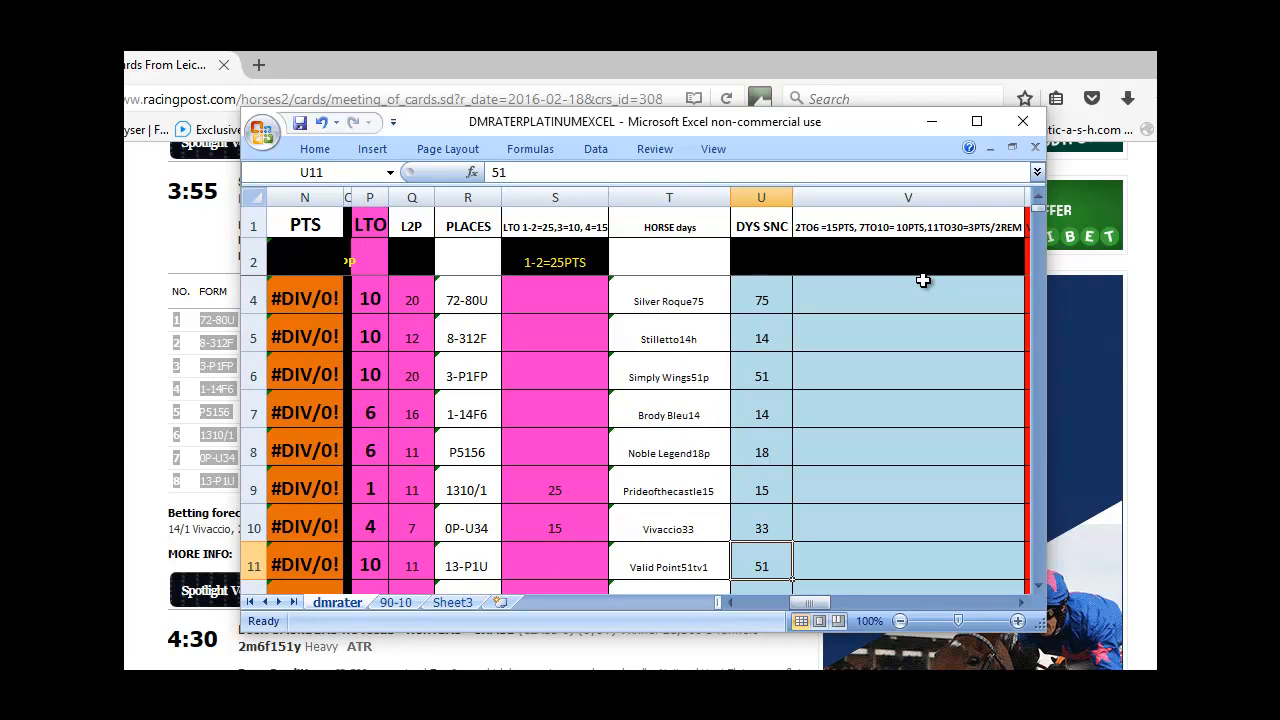
Enter days-since-run points of 2, 3, 2 and 3 in cells V4 to V7, from Silver Roque75 to Brody Bleu14.
key("Up")
key("Up")
key("Up")
key("Up")
key("Up")
key("Up")
key("Up")
key("Up")
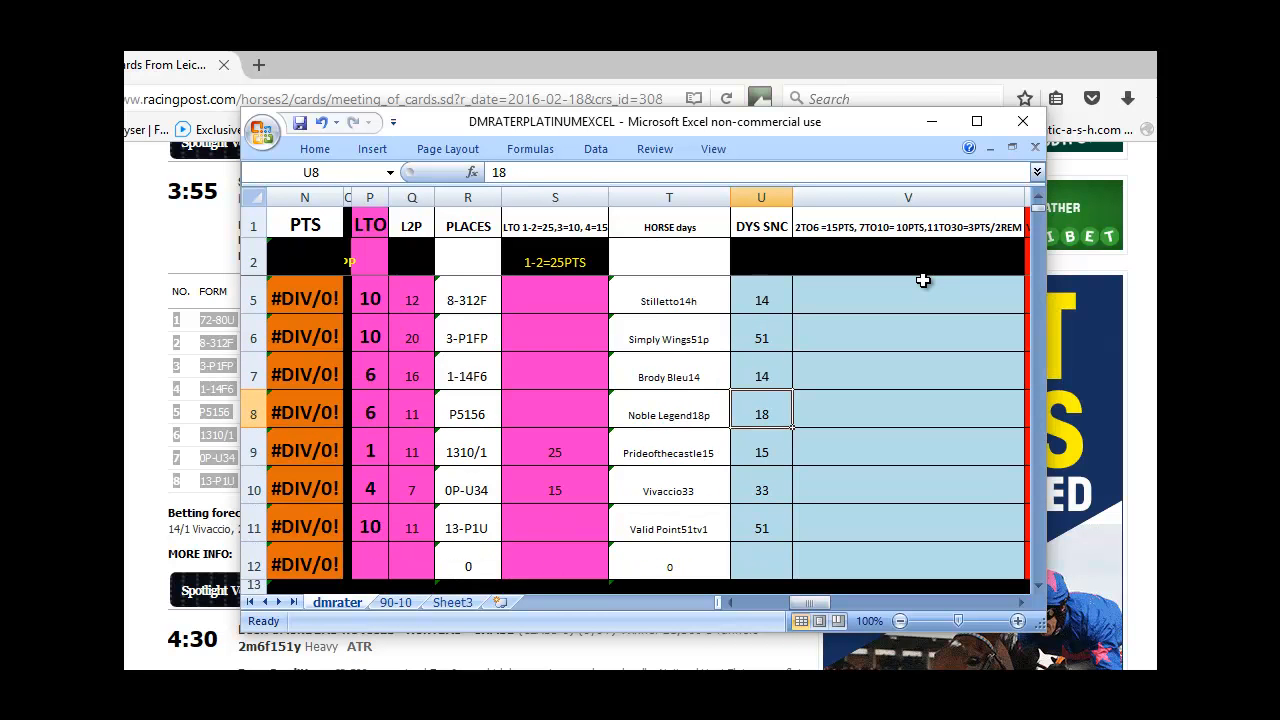
key("Up")
key("Down")
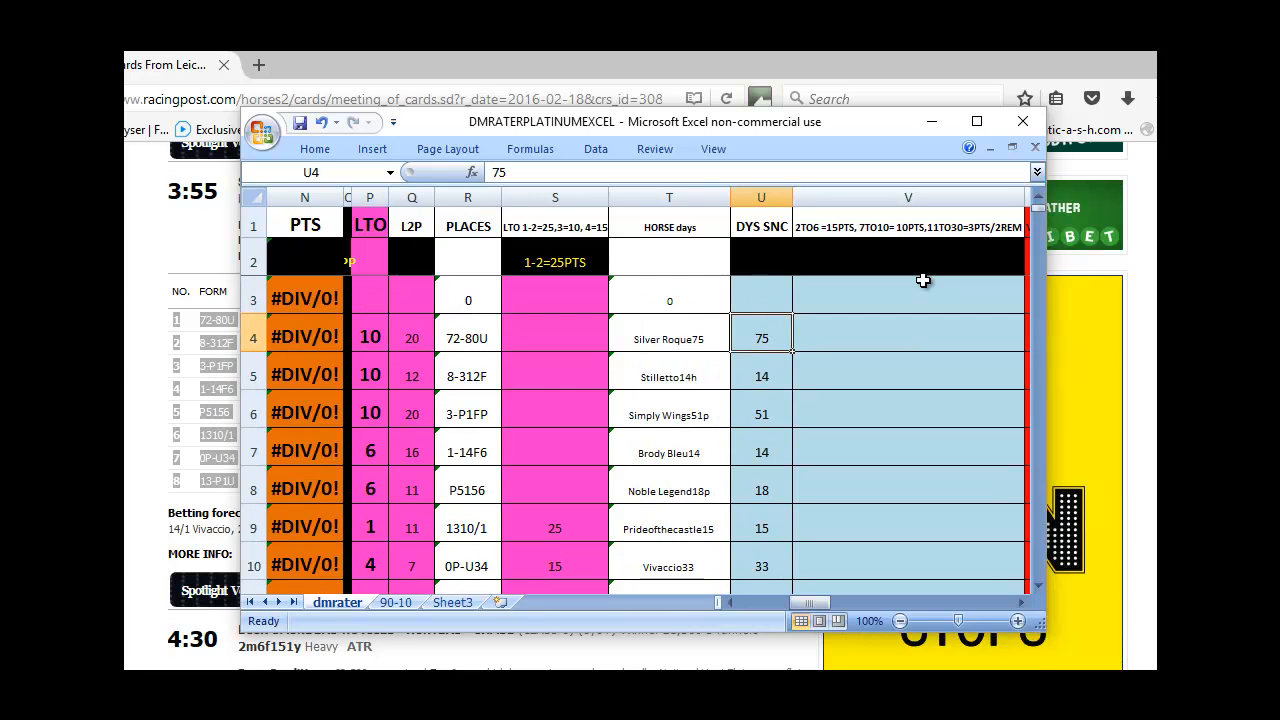
key("Right")
key("Right")
key("Right")
key("Right")
key("Left")
key("Left")
key("Left")
key("Left")
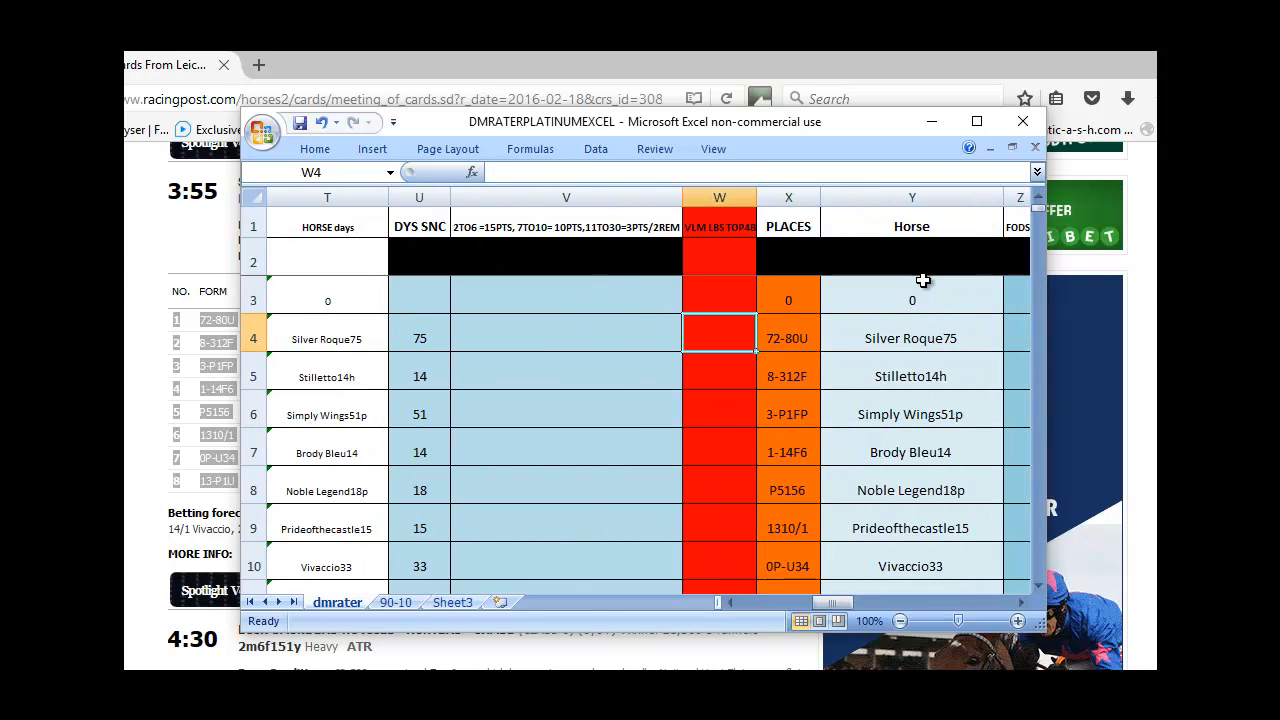
key("Right")
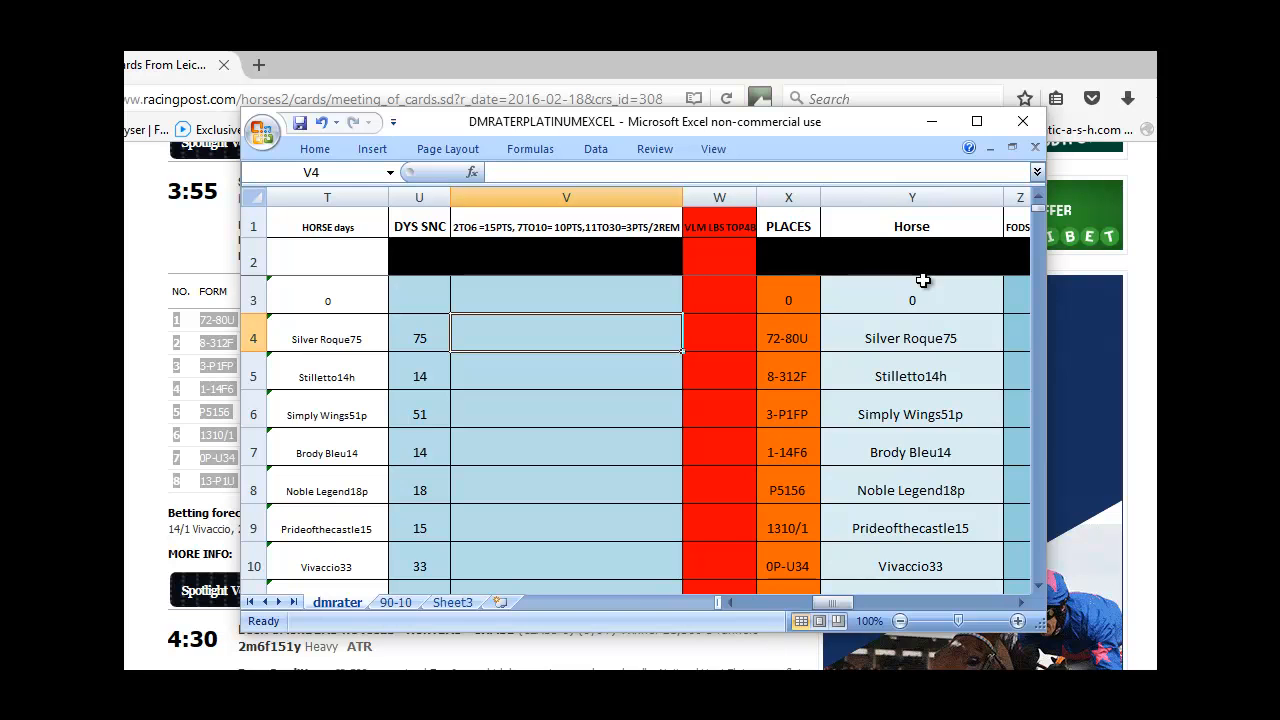
type("2")
key("Return")
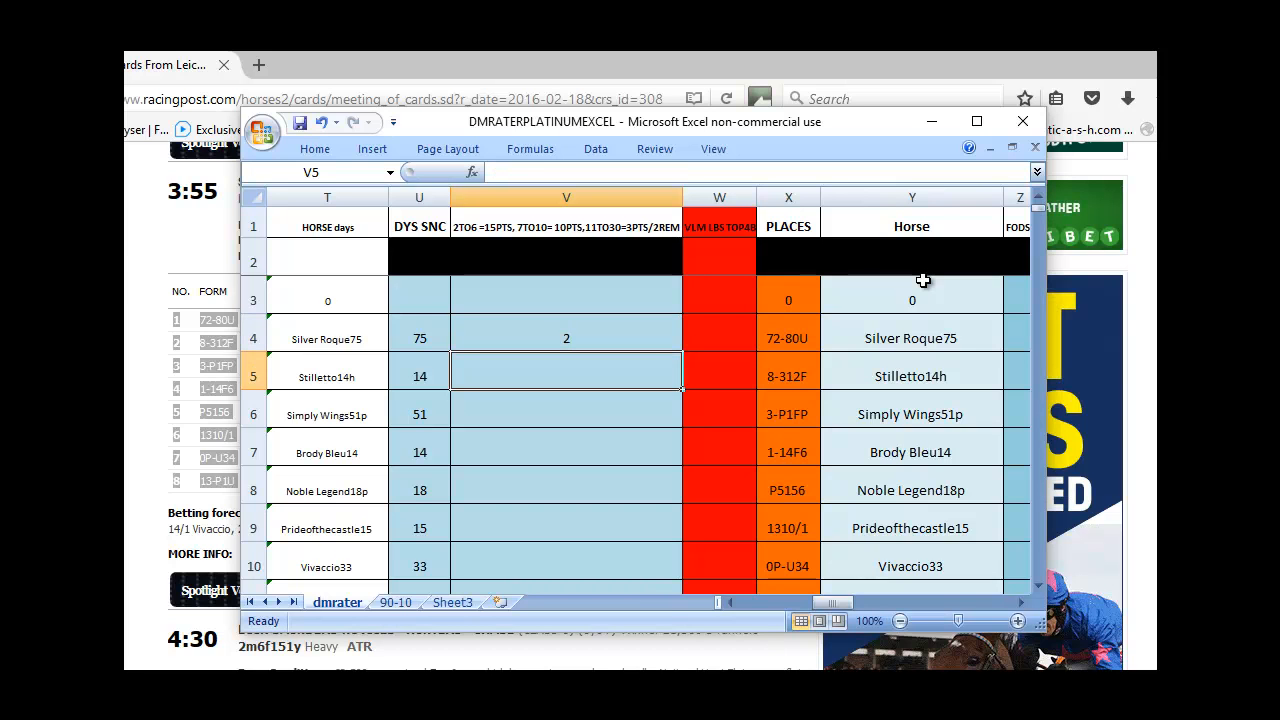
type("3")
key("Return")
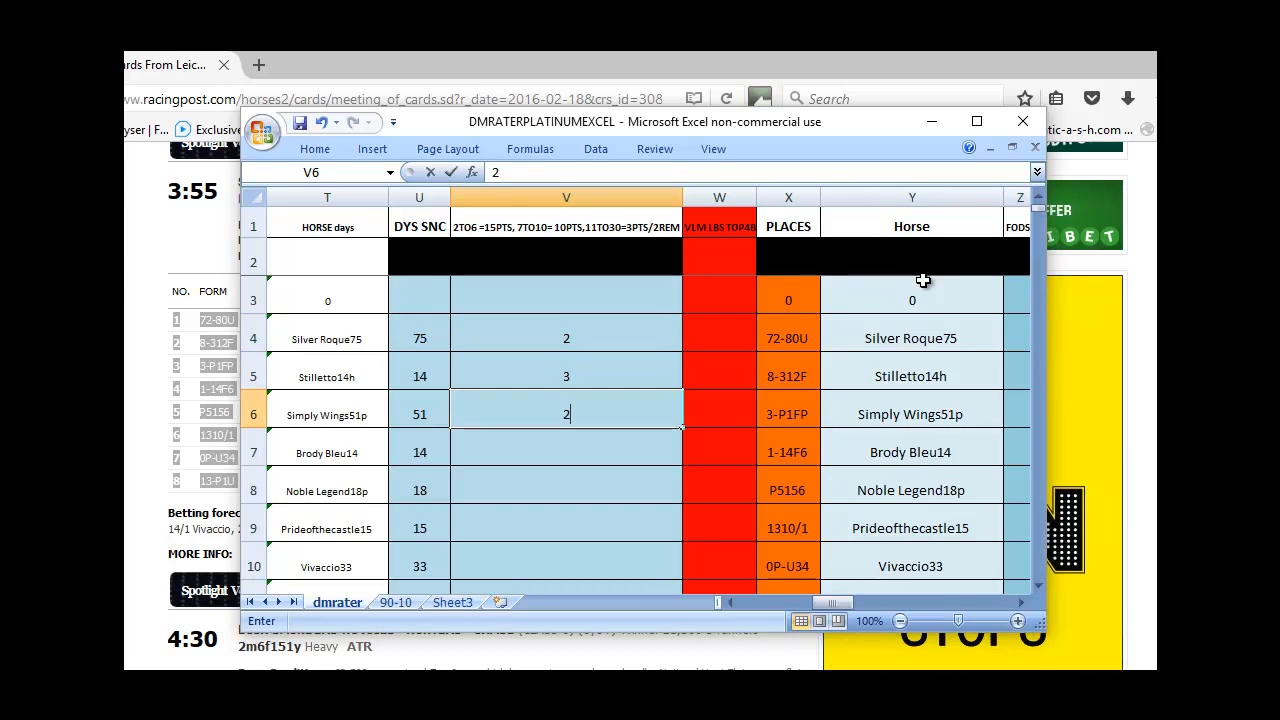
type("2")
key("Return")
type("3")
key("Return")
Enter days-since-run points of 3, 3, 2 and 2 in cells V8 to V11, from Noble Legend18p to Valid Point51tv1.
type("3")
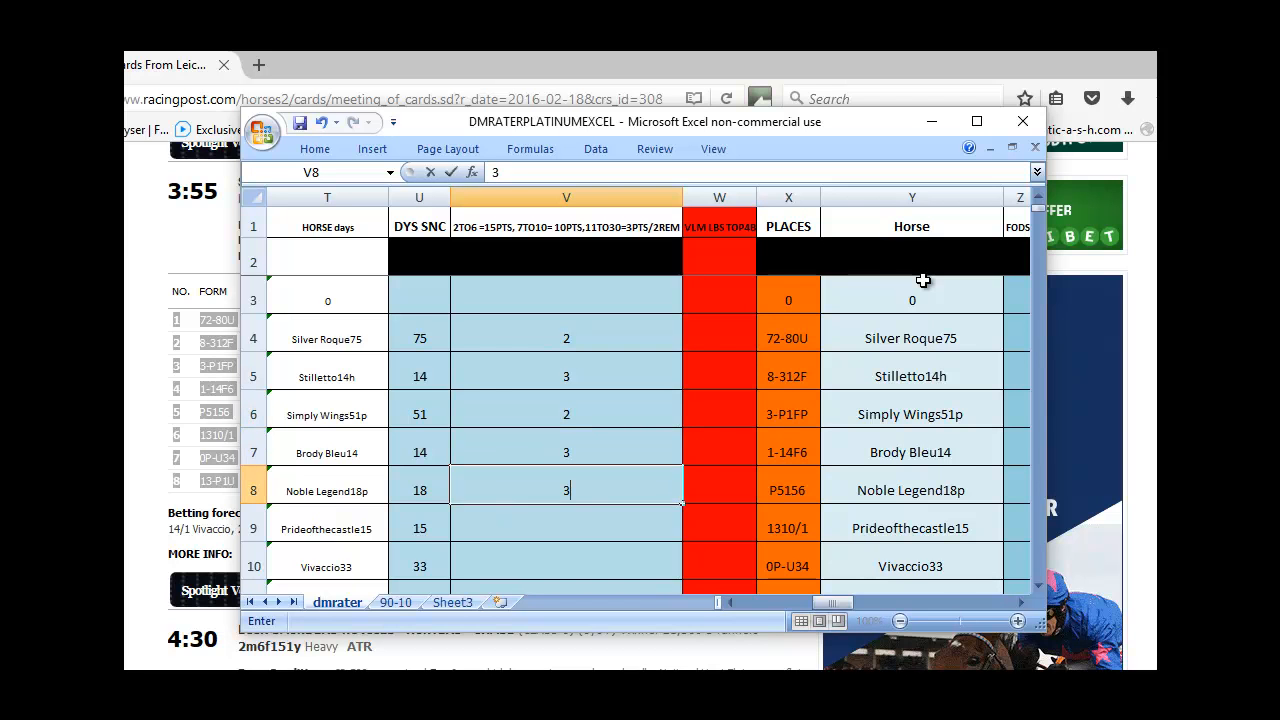
key("Return")
type("3")
key("Return")
type("2")
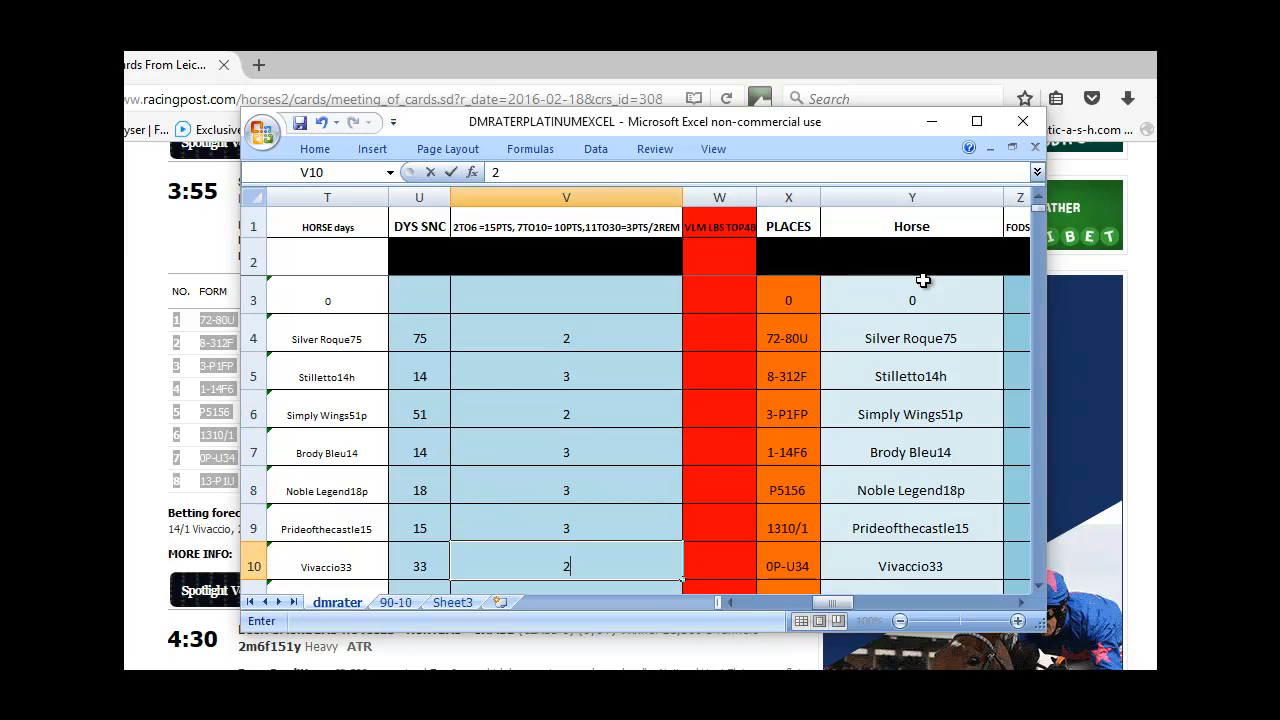
key("Return")
type("2")
key("Return")
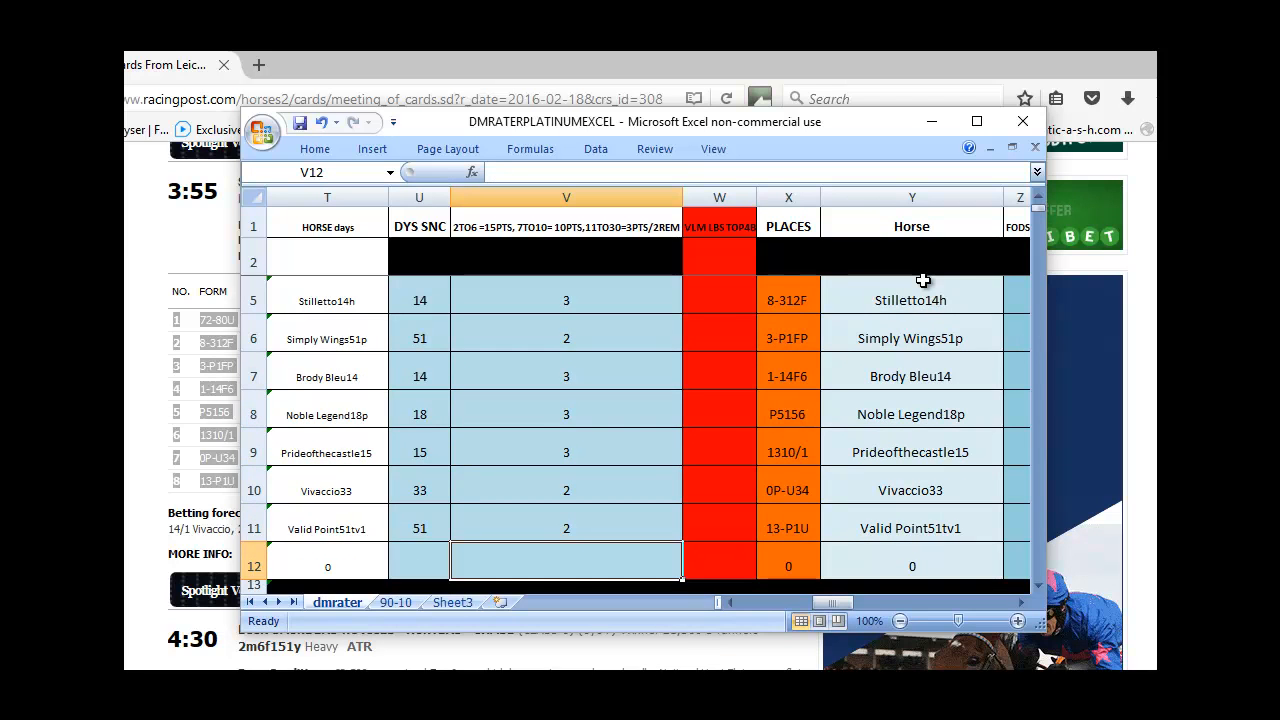
Review the days-since-run points in column V against each runner's DYS SNC value.
key("Up")
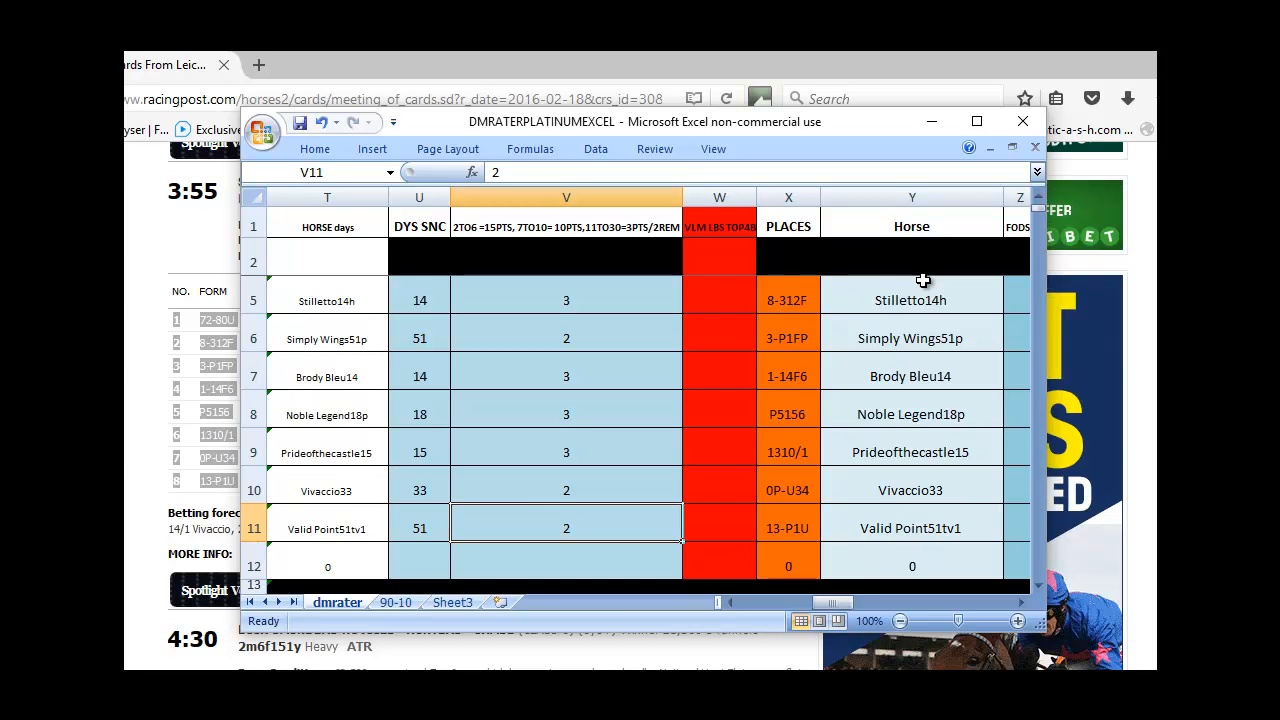
key("Up")
key("Up")
key("Up")
key("Up")
key("Up")
key("Up")
key("Up")
key("Up")
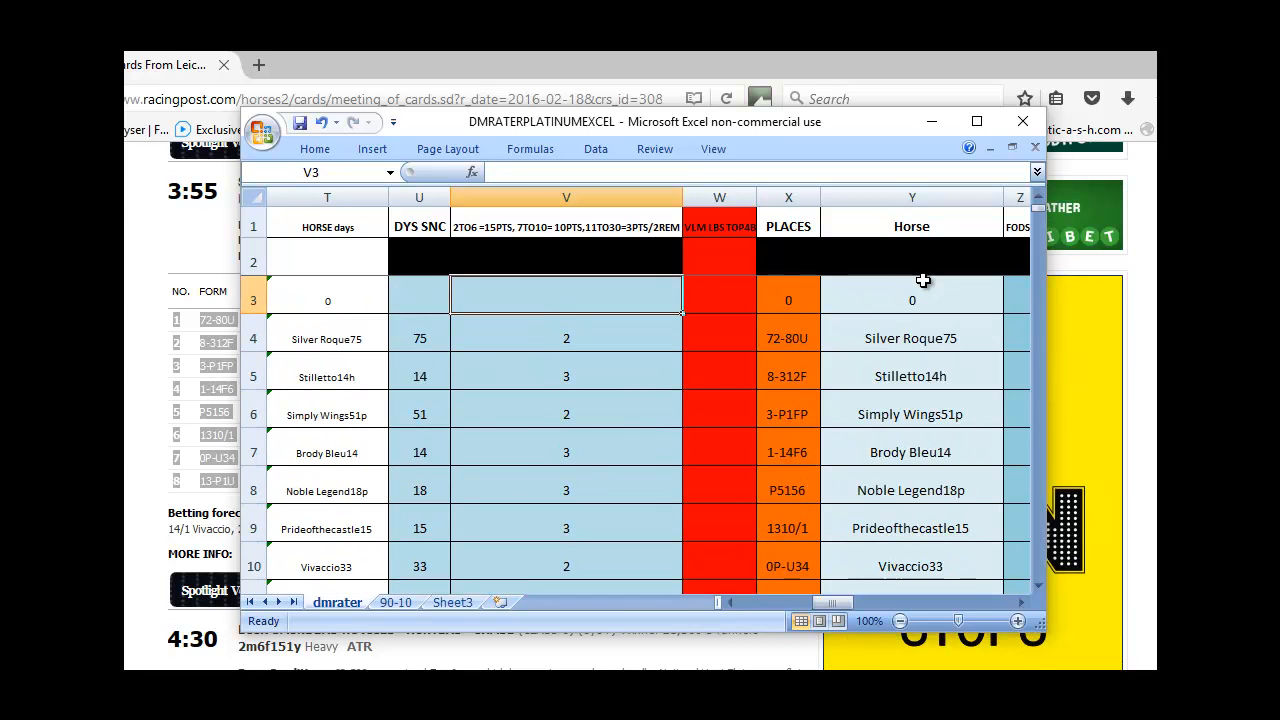
key("Down")
key("Down")
key("Up")
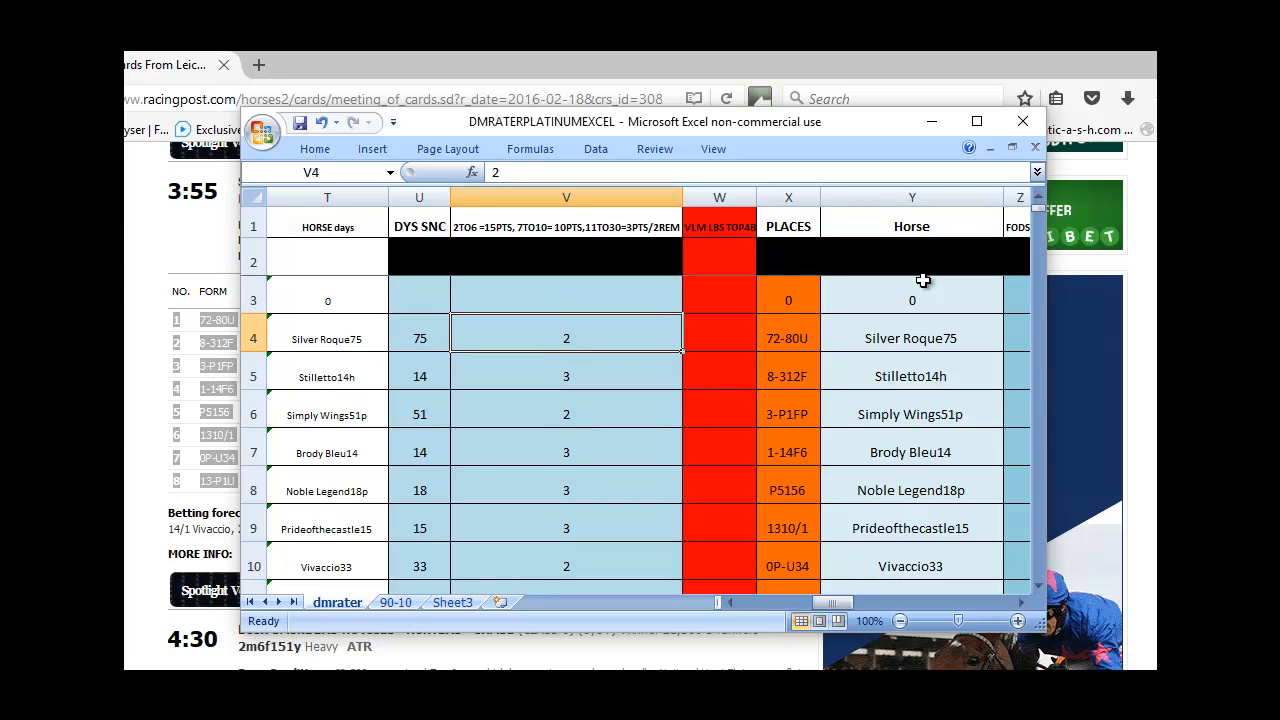
key("Down")
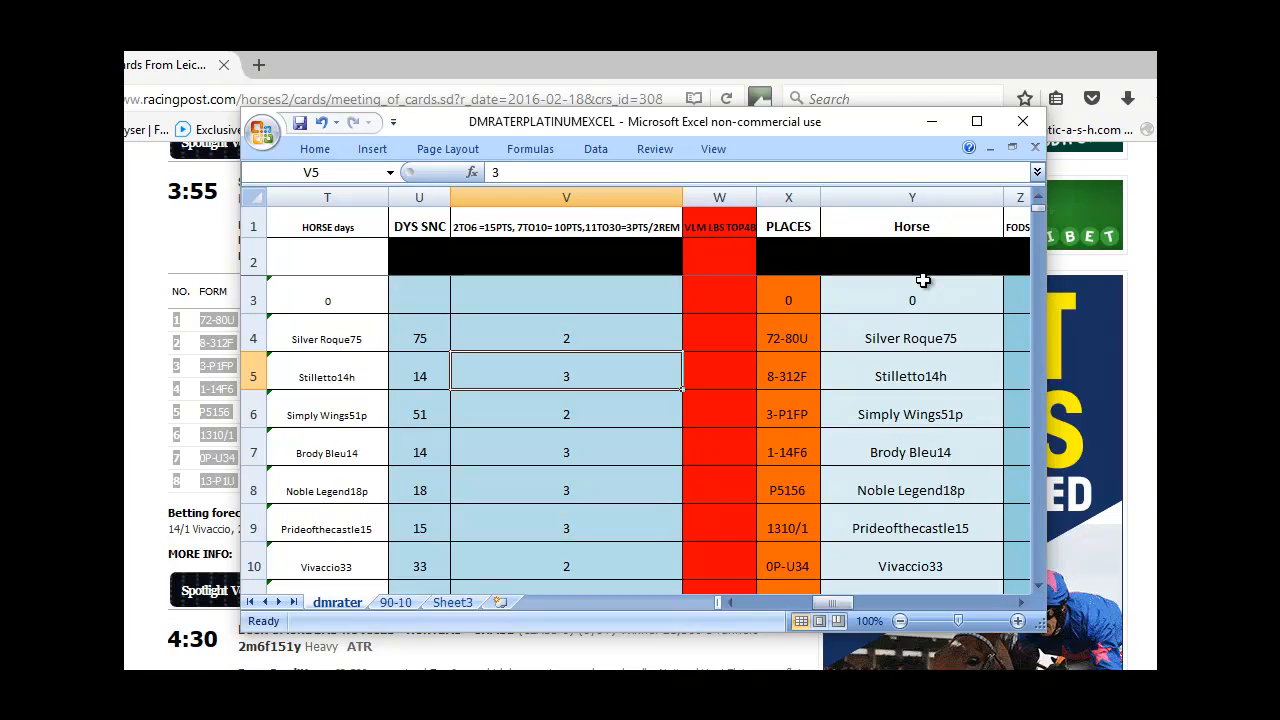
Consult the 3:55 racecard, place the workbook back over it, and enter 7 in cell W4 for Silver Roque75.
key("Right")
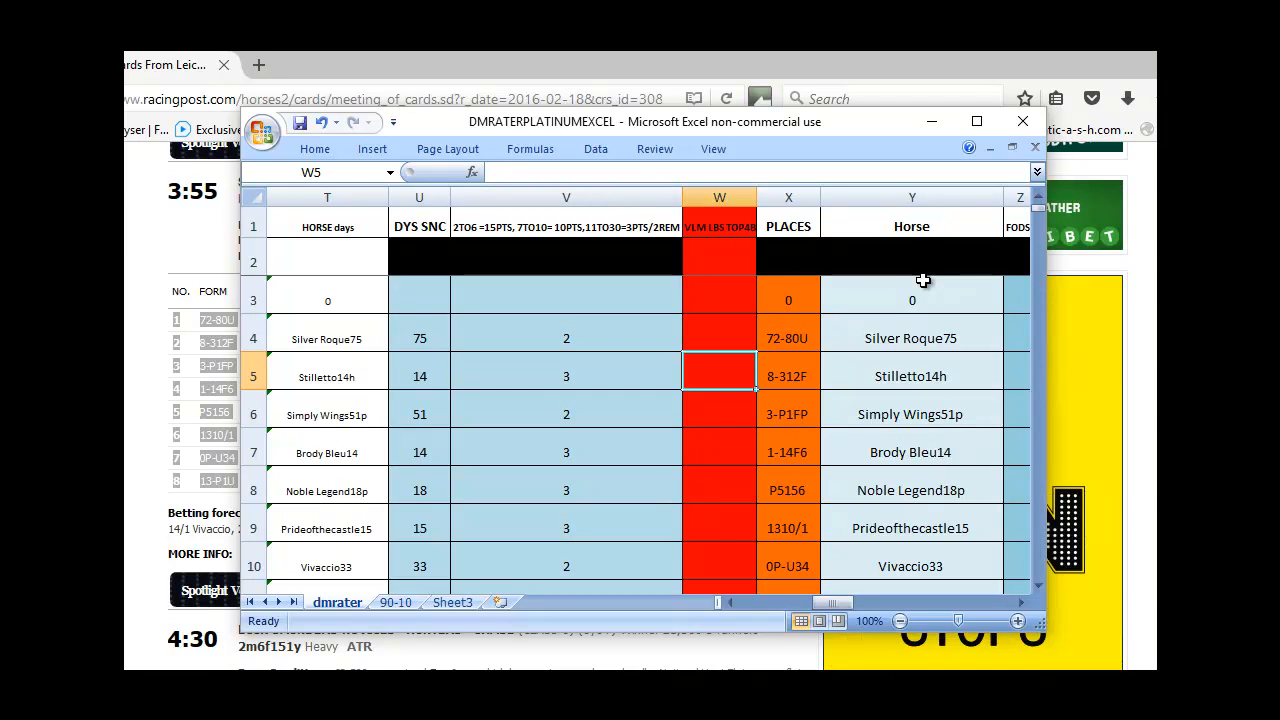
key("Up")
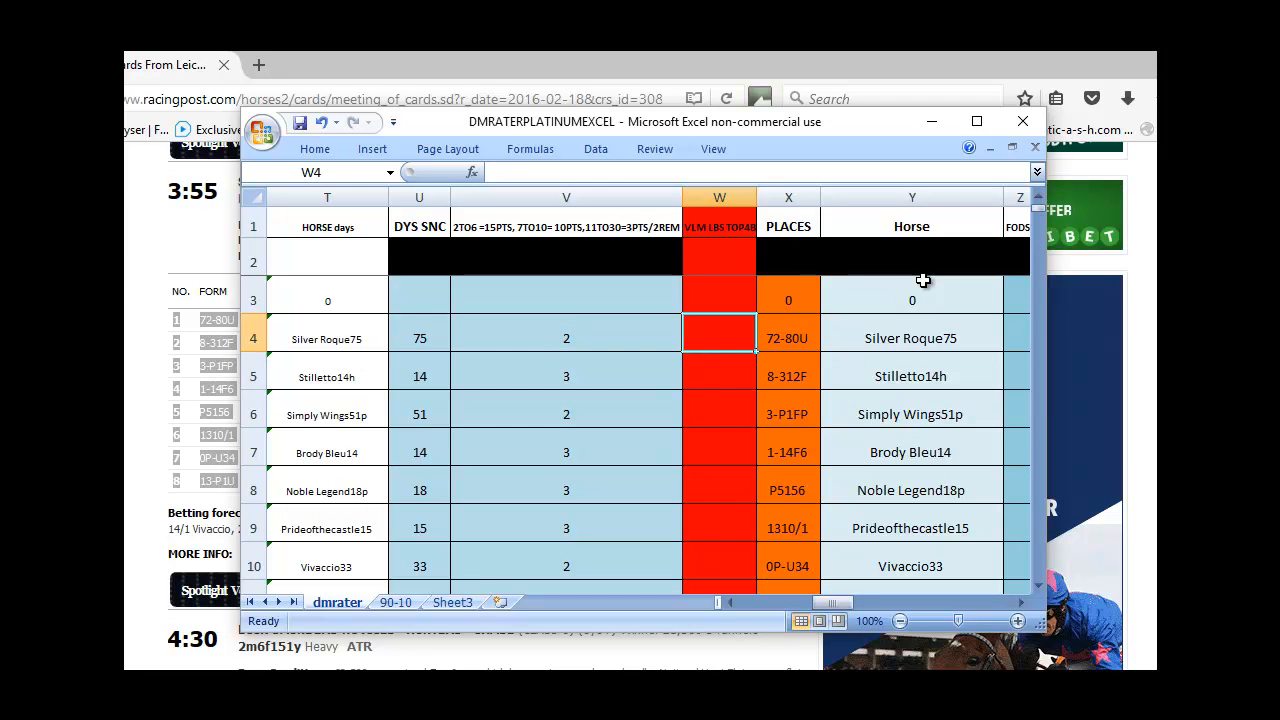
key("Right")
key("Right")
key("Right")
key("Right")
key("Left")
key("Left")
key("Left")
key("Left")
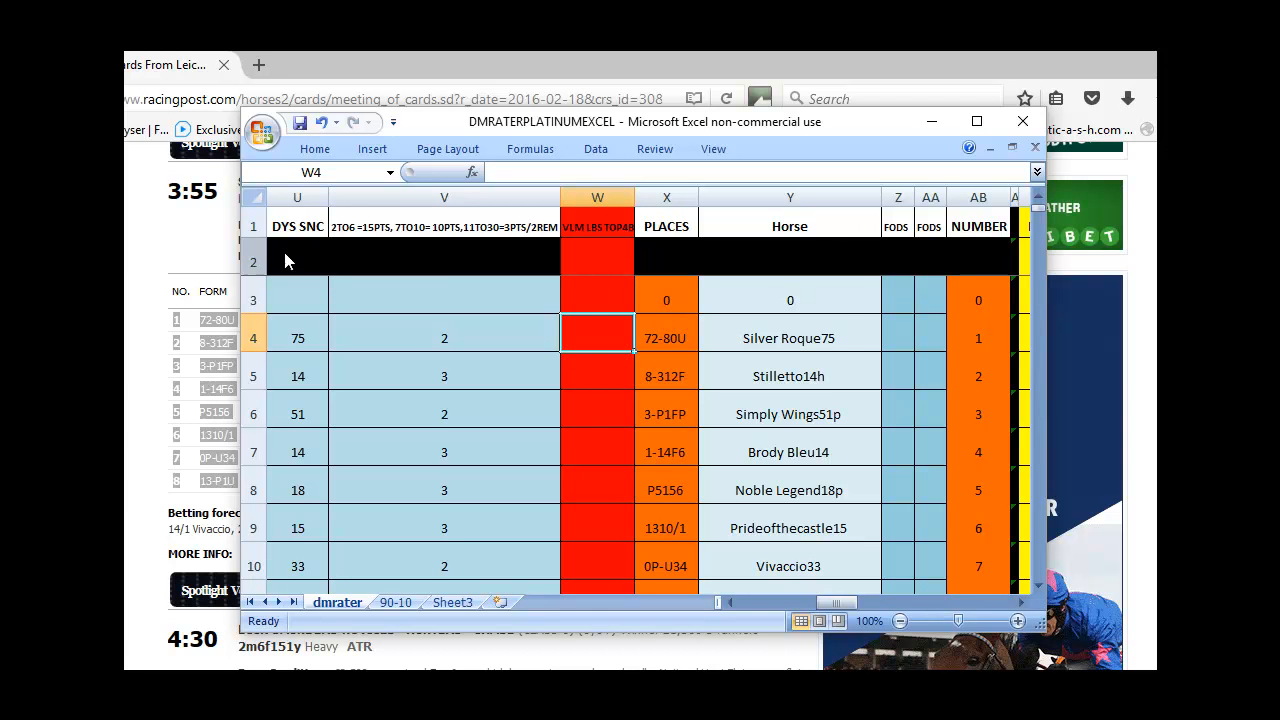
left_click(145, 198)
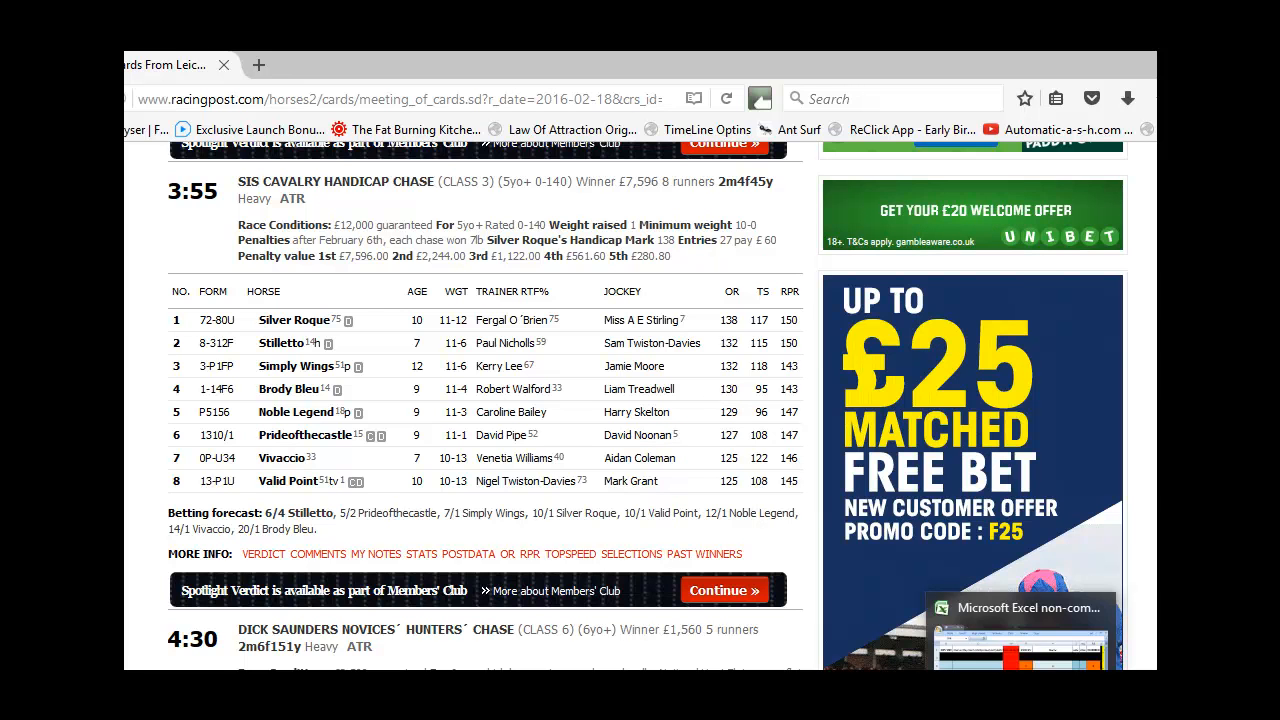
left_click(1021, 612)
left_click_drag(792, 125, 1279, 239)
left_click_drag(1150, 230, 681, 173)
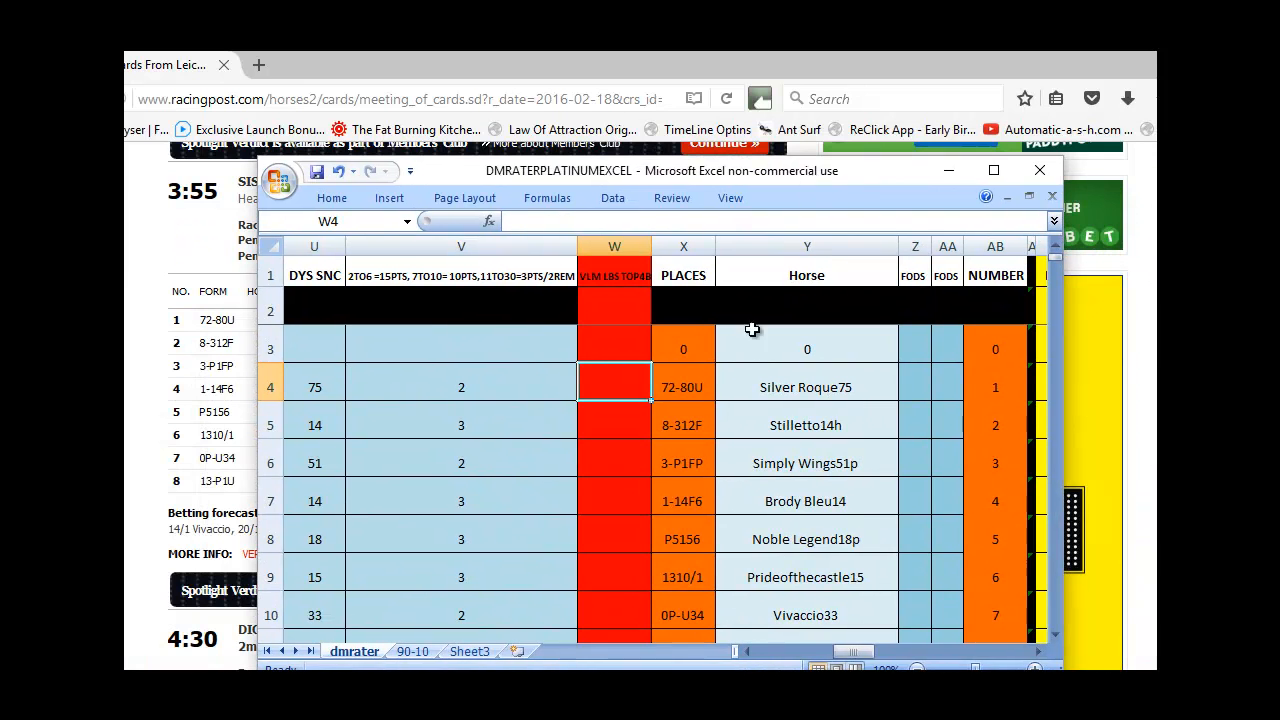
type("7")
key("Return")
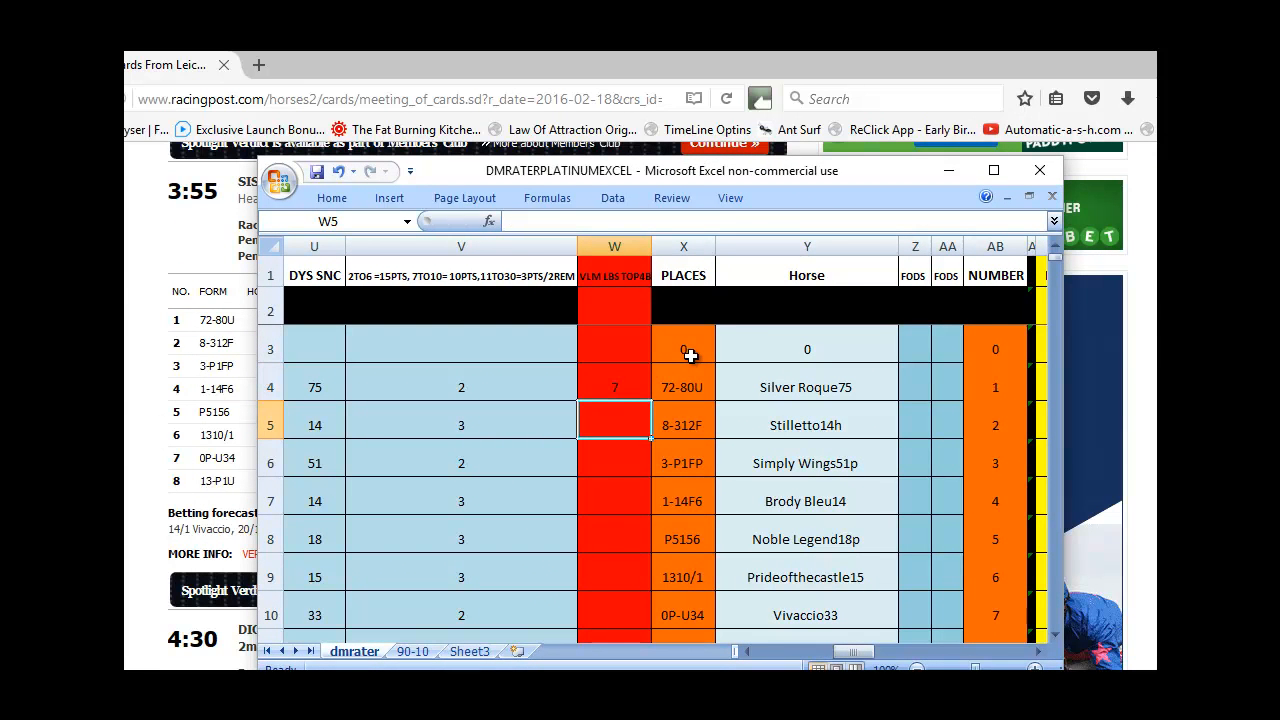
Enter 5 in cell W10 of the red VLM LBS column for Vivaccio33.
mouse_move(665, 176)
left_mouse_down()
mouse_move(658, 215)
mouse_move(731, 503)
mouse_move(590, 465)
mouse_move(645, 486)
mouse_move(663, 153)
left_mouse_up()
left_click(638, 588)
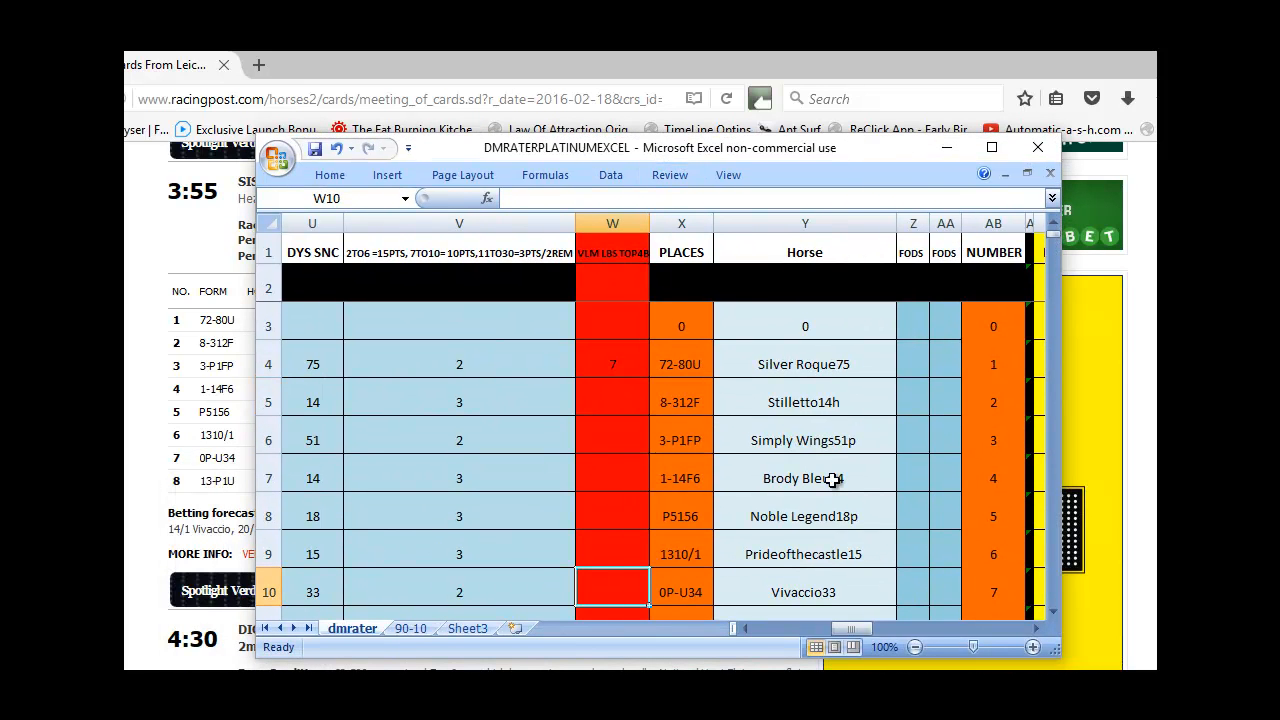
type("5")
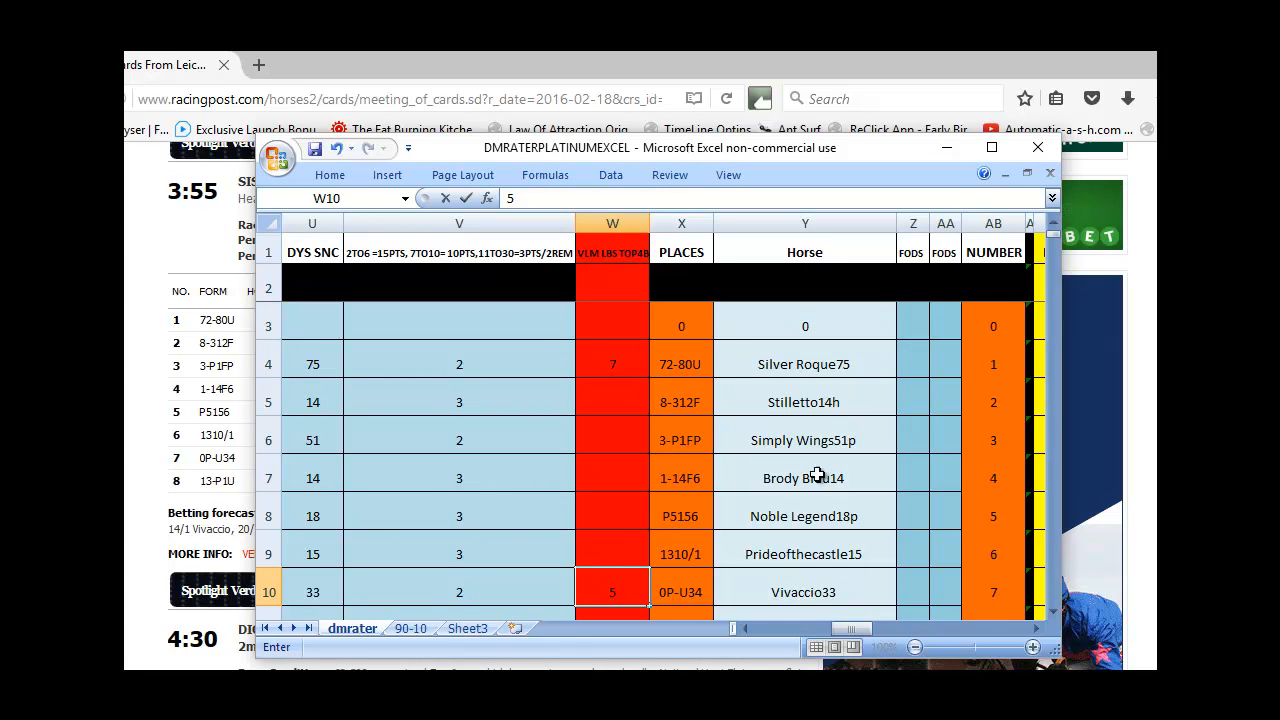
left_click_drag(619, 152, 475, 136)
left_click(768, 347)
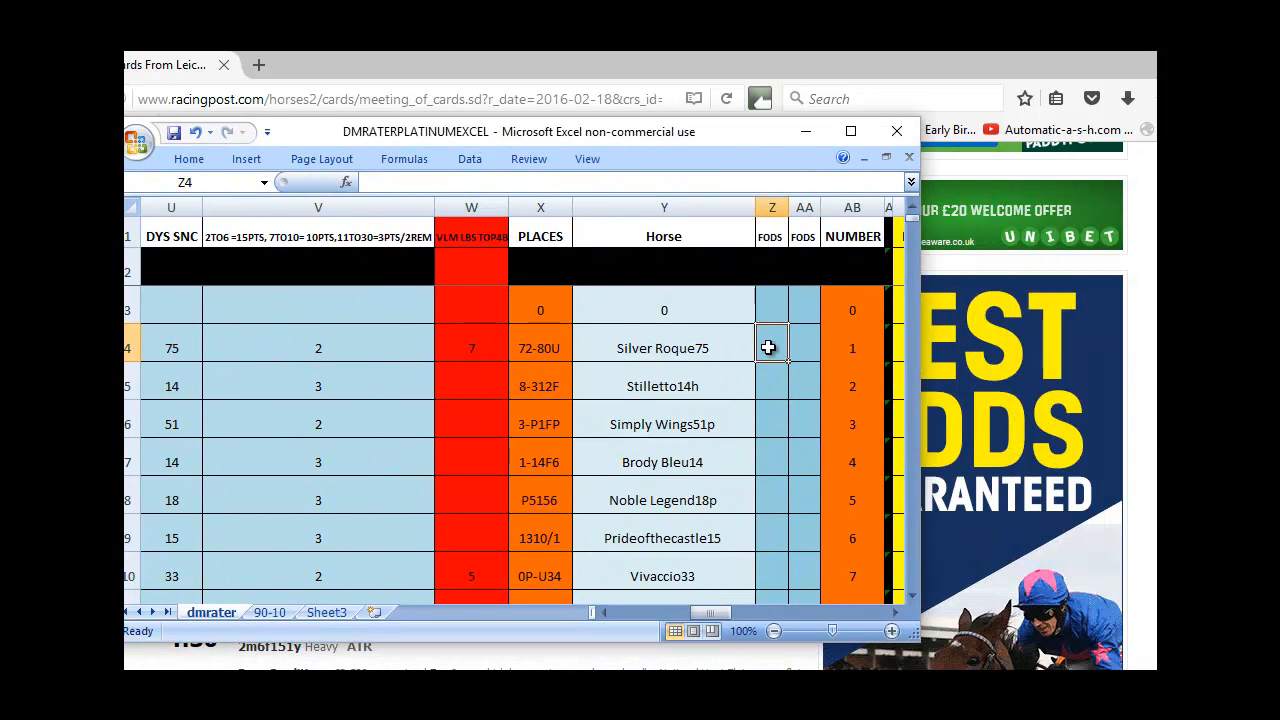
Look over the Silver Roque75 row from the FODS columns past the RESULT column.
key("Right")
key("Right")
key("Right")
key("Right")
key("Right")
key("Right")
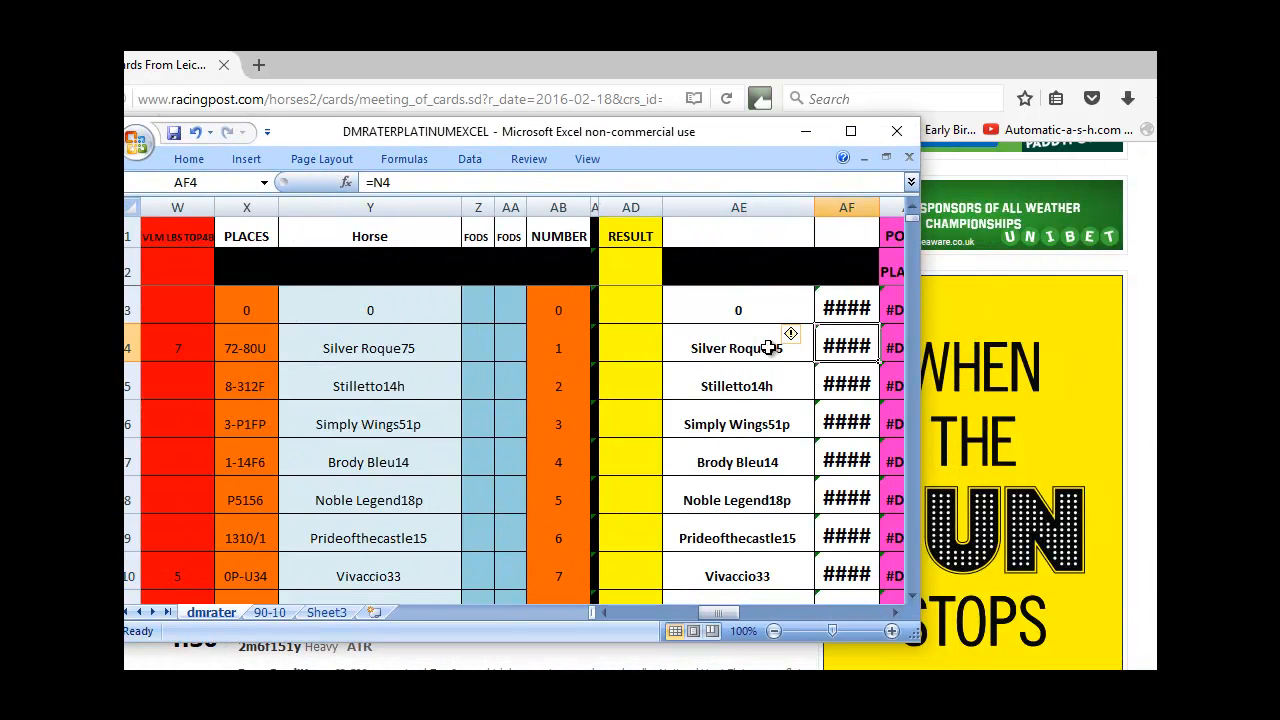
key("Left")
key("Left")
key("Left")
key("Left")
key("Left")
key("Left")
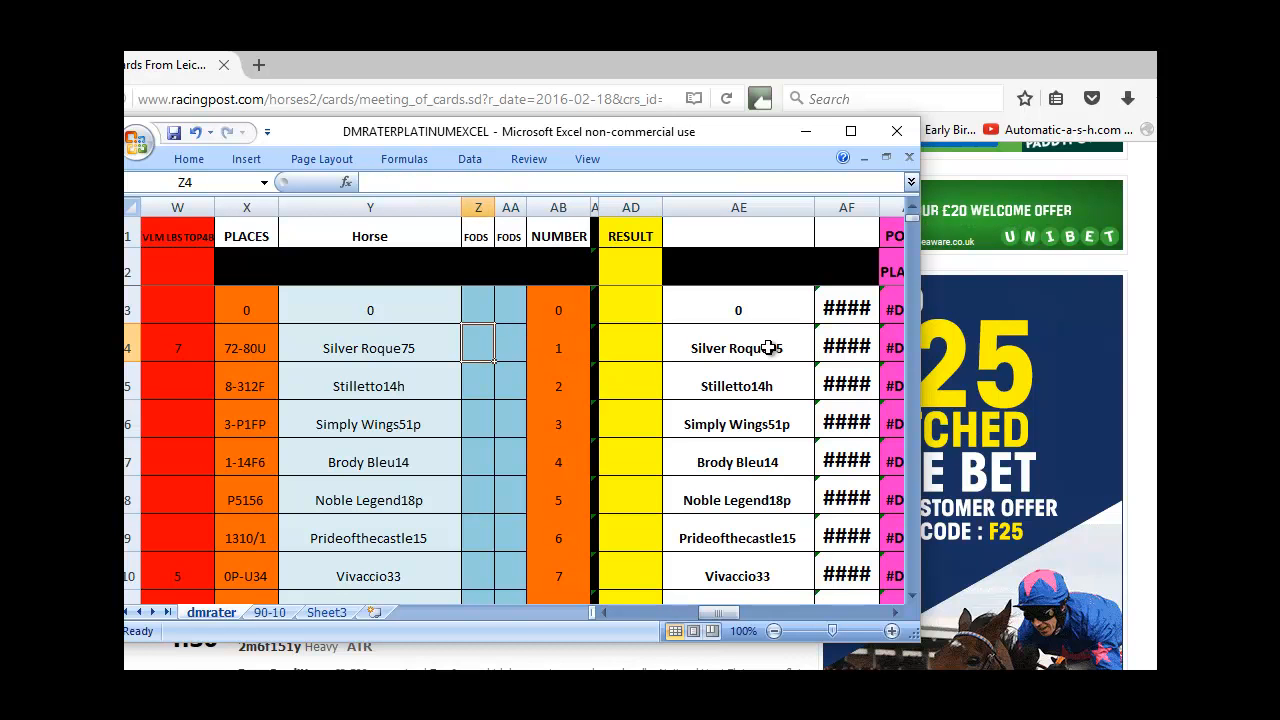
Uncover the racecard's betting forecast, then open Sporting Life's racecards for today in a new browser tab.
left_click_drag(491, 134, 871, 170)
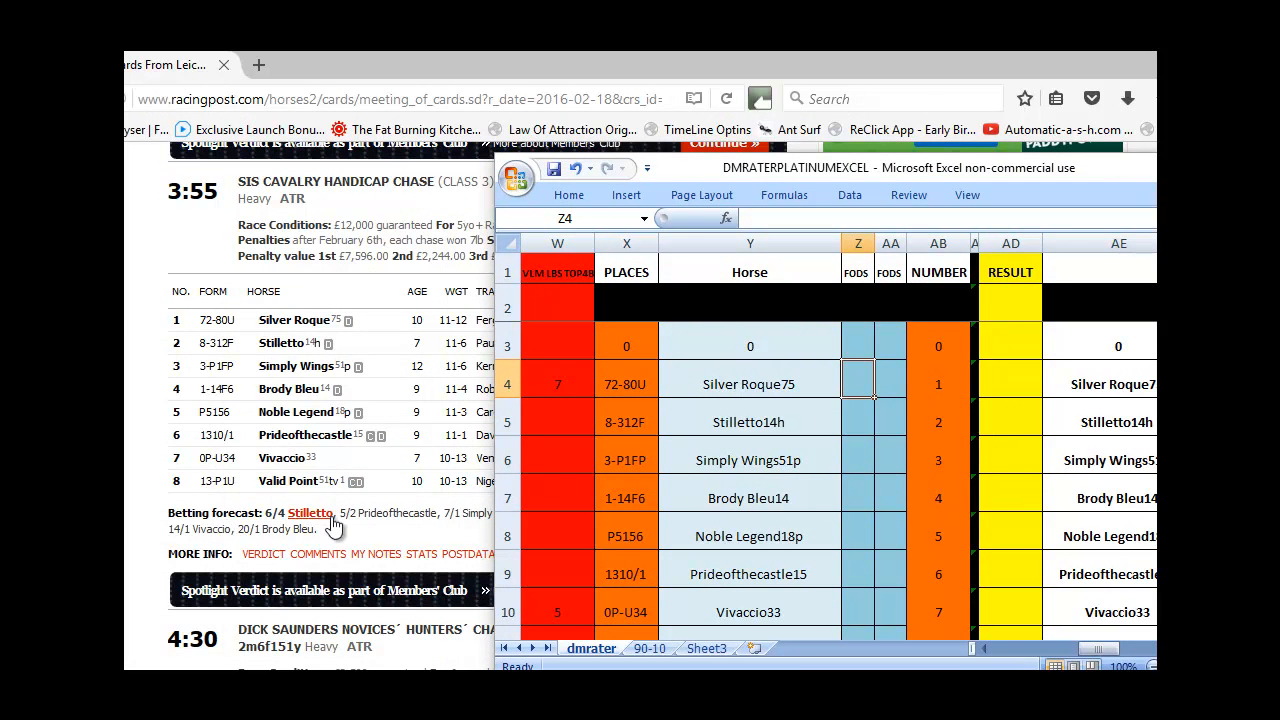
left_click(258, 66)
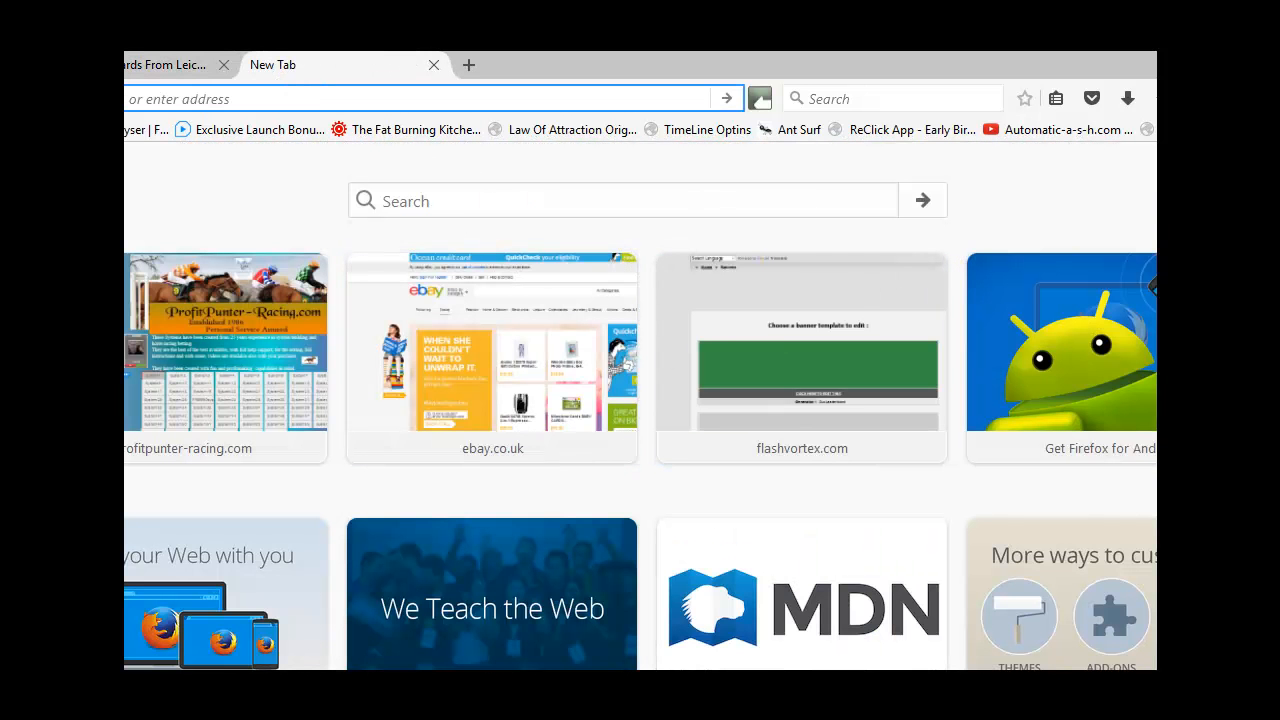
left_click(1156, 130)
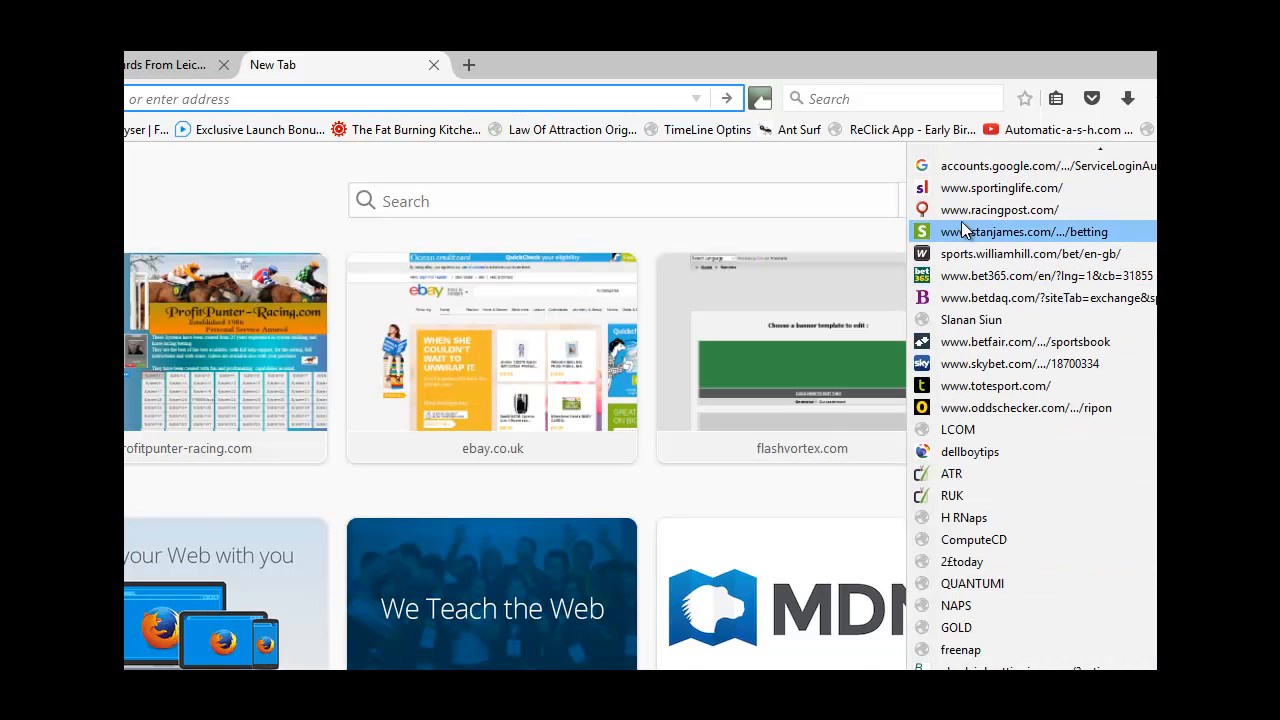
left_click(966, 190)
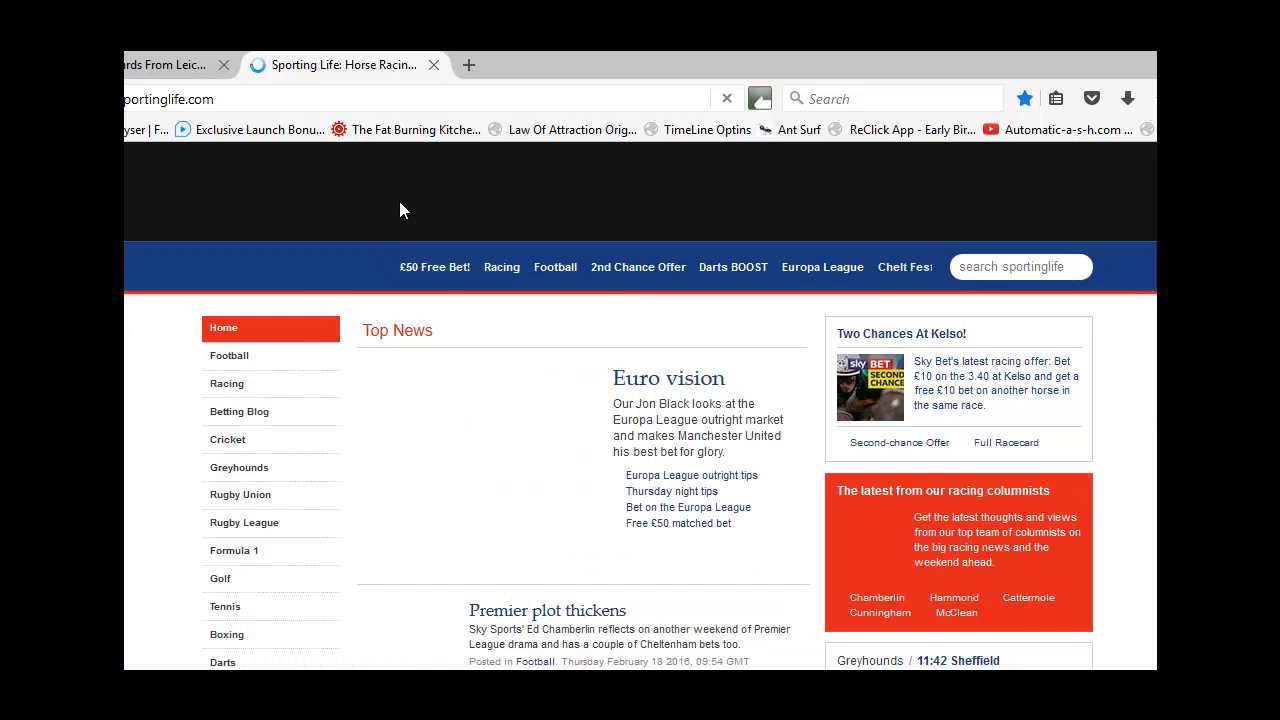
left_click(225, 392)
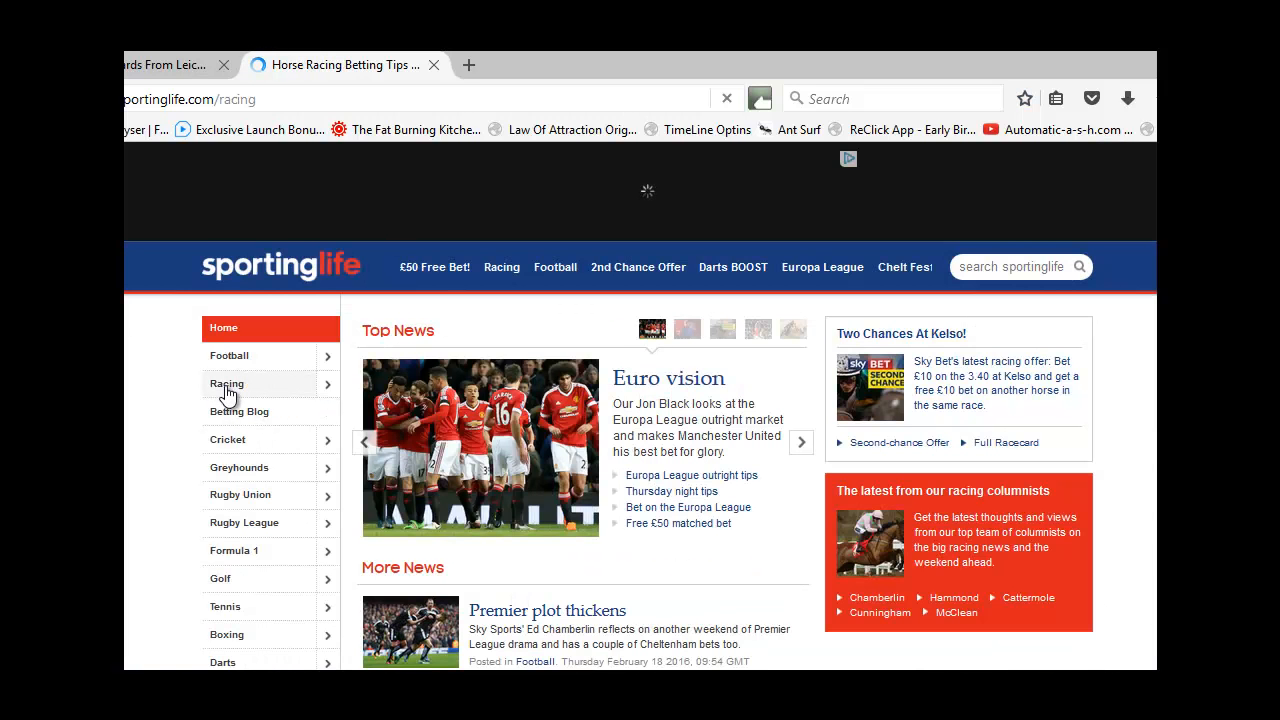
left_click(248, 416)
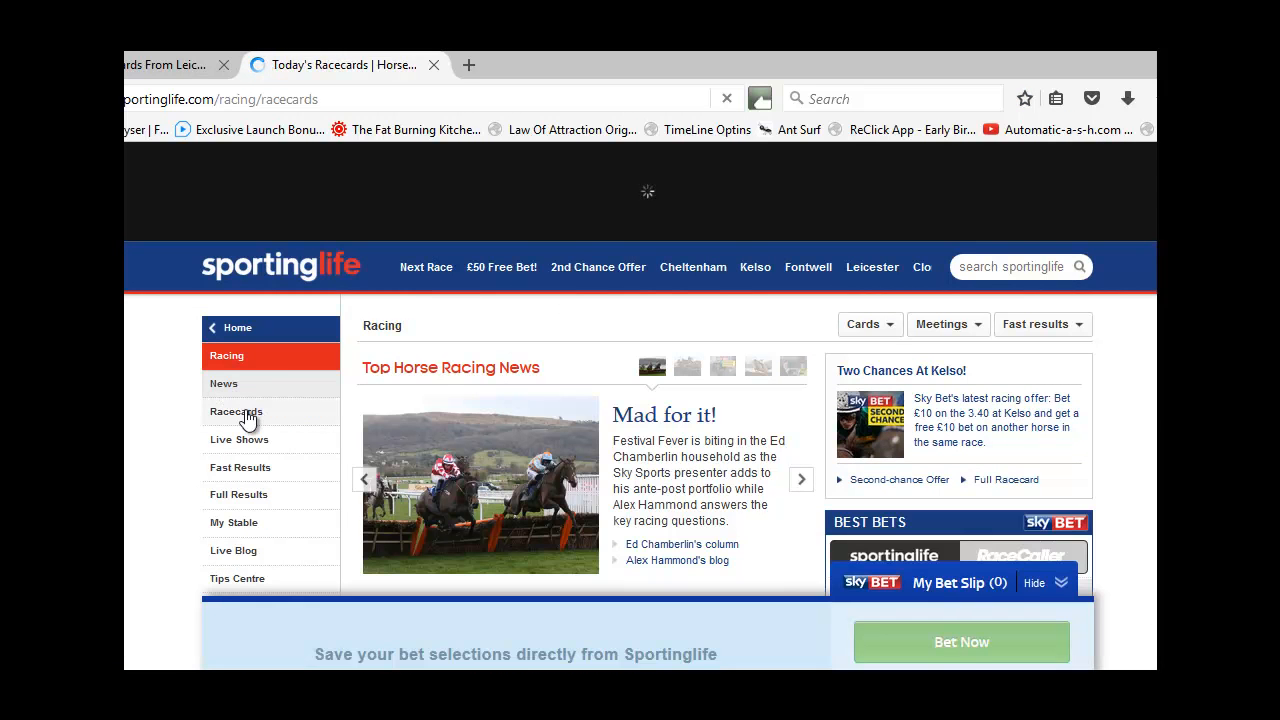
Open the 15:55 Leicester SIS Cavalry Handicap Chase racecard and bring the runners' odds into view.
scroll(565, 416, "down", 3)
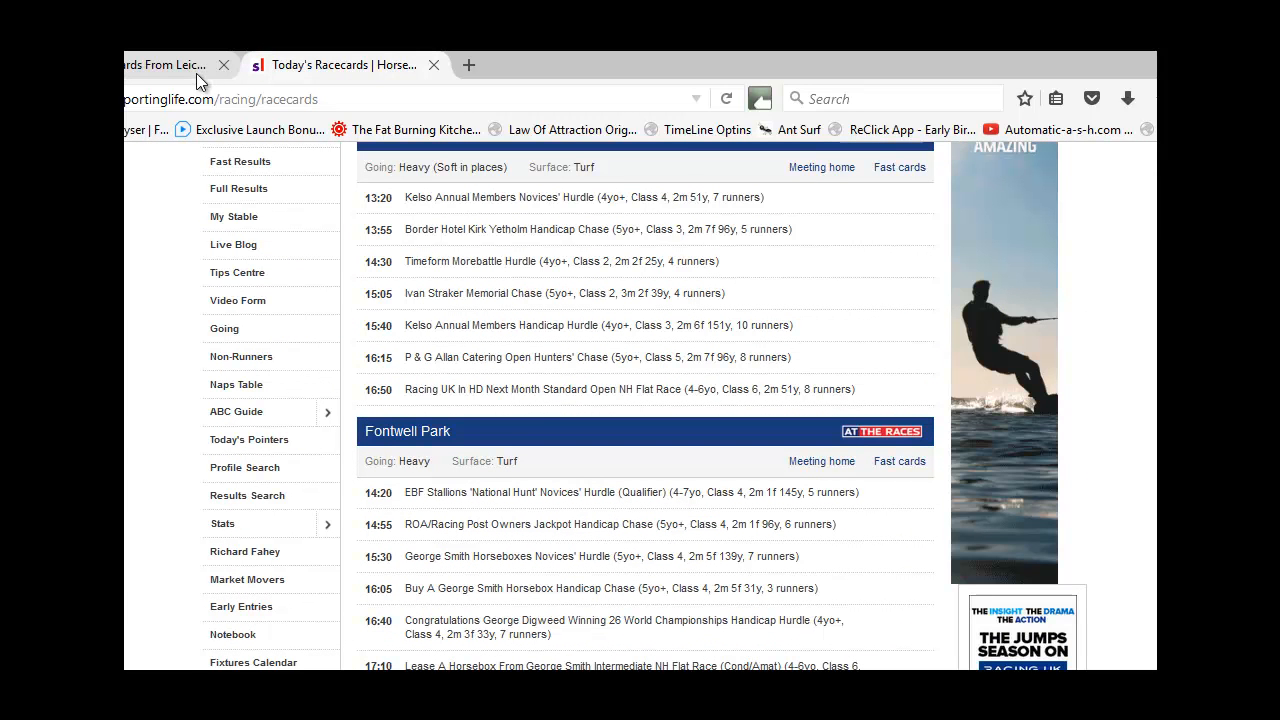
scroll(460, 350, "up", 3)
scroll(462, 400, "down", 3)
left_click(167, 74)
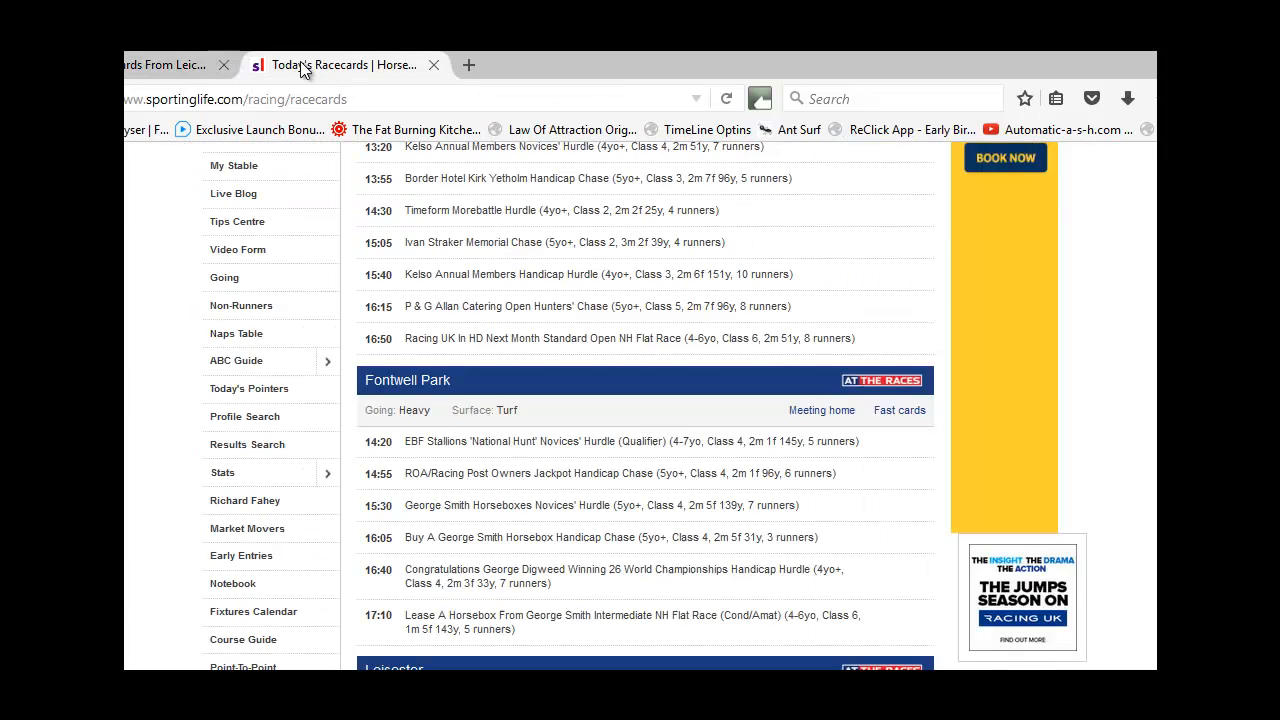
left_click(300, 64)
scroll(435, 380, "down", 3)
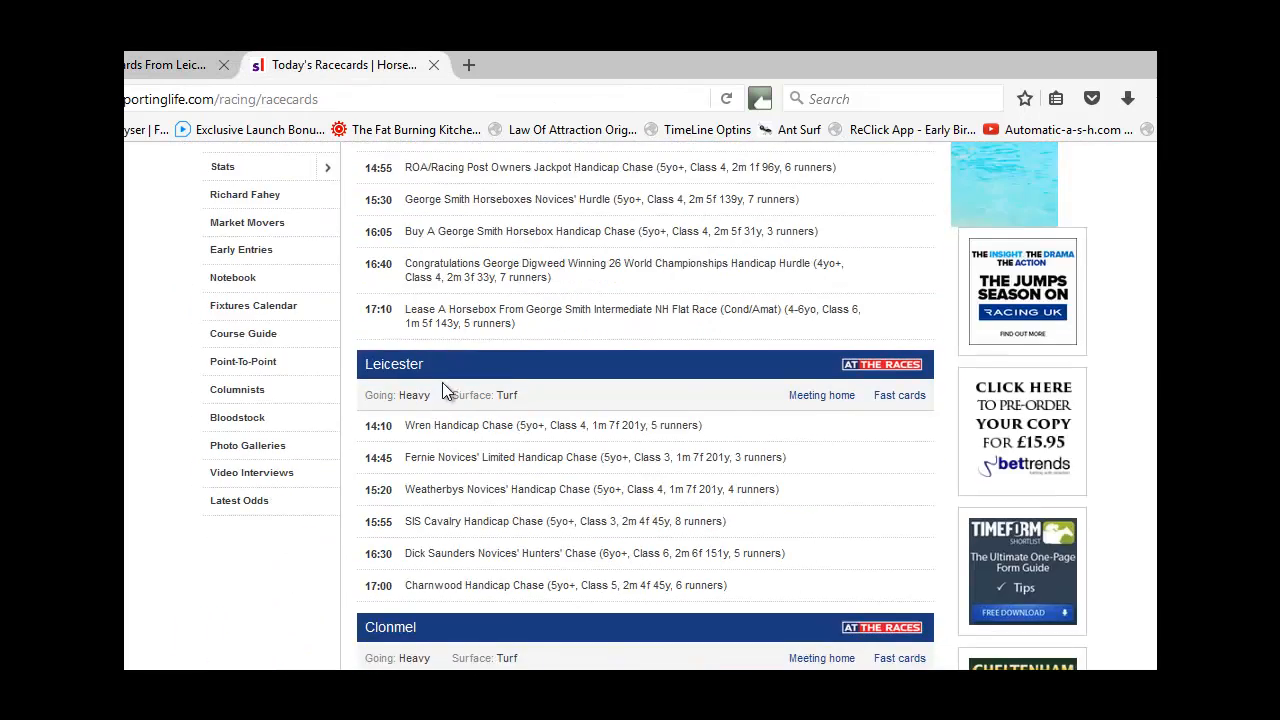
scroll(445, 375, "down", 3)
scroll(445, 395, "up", 2)
left_click(437, 418)
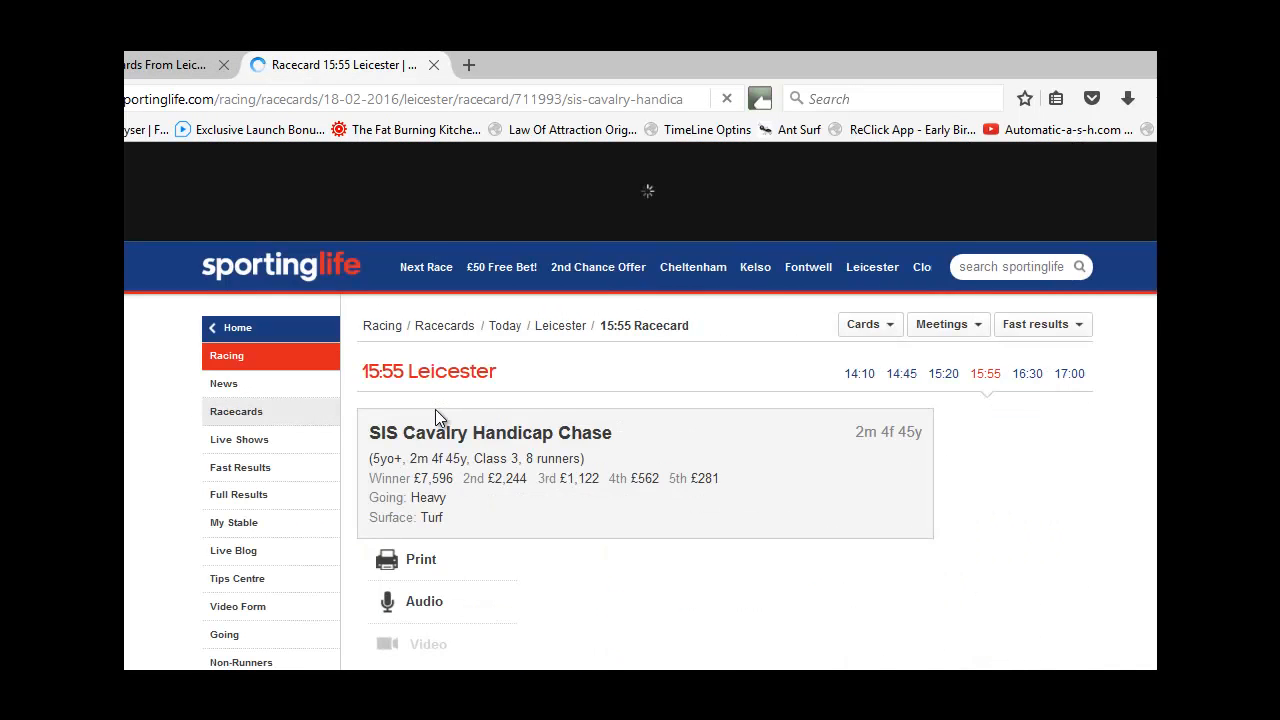
scroll(499, 385, "down", 6)
scroll(499, 343, "up", 2)
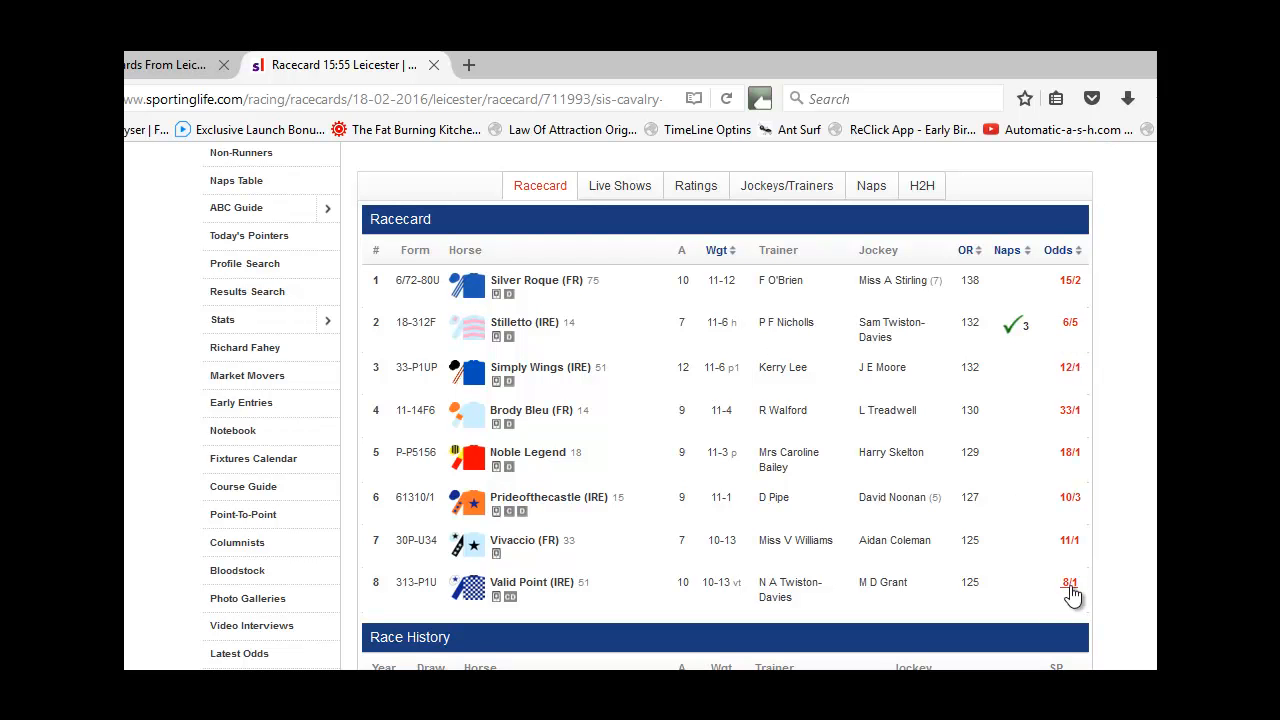
Check the racecard's betting forecast, then switch to the DMRATERPLATINUMEXCEL workbook and place its window so the racecard's Odds column stays visible.
scroll(1071, 594, "down", 5)
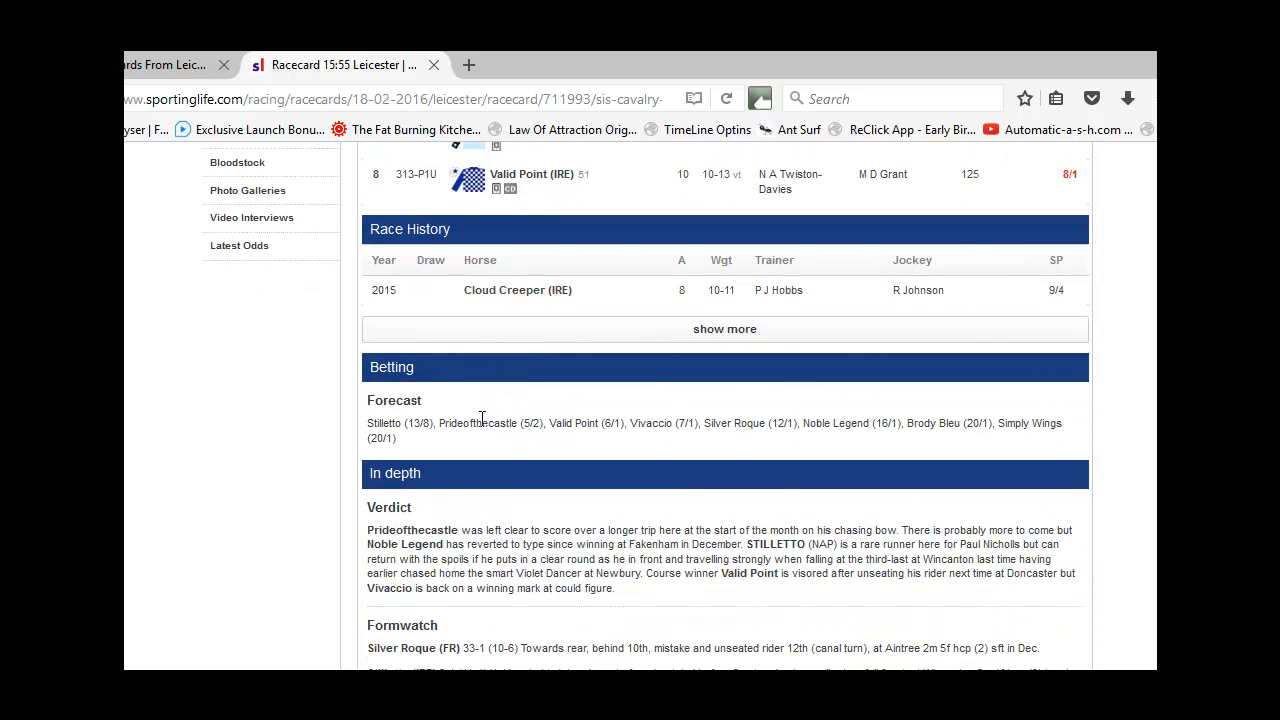
scroll(1046, 426, "up", 5)
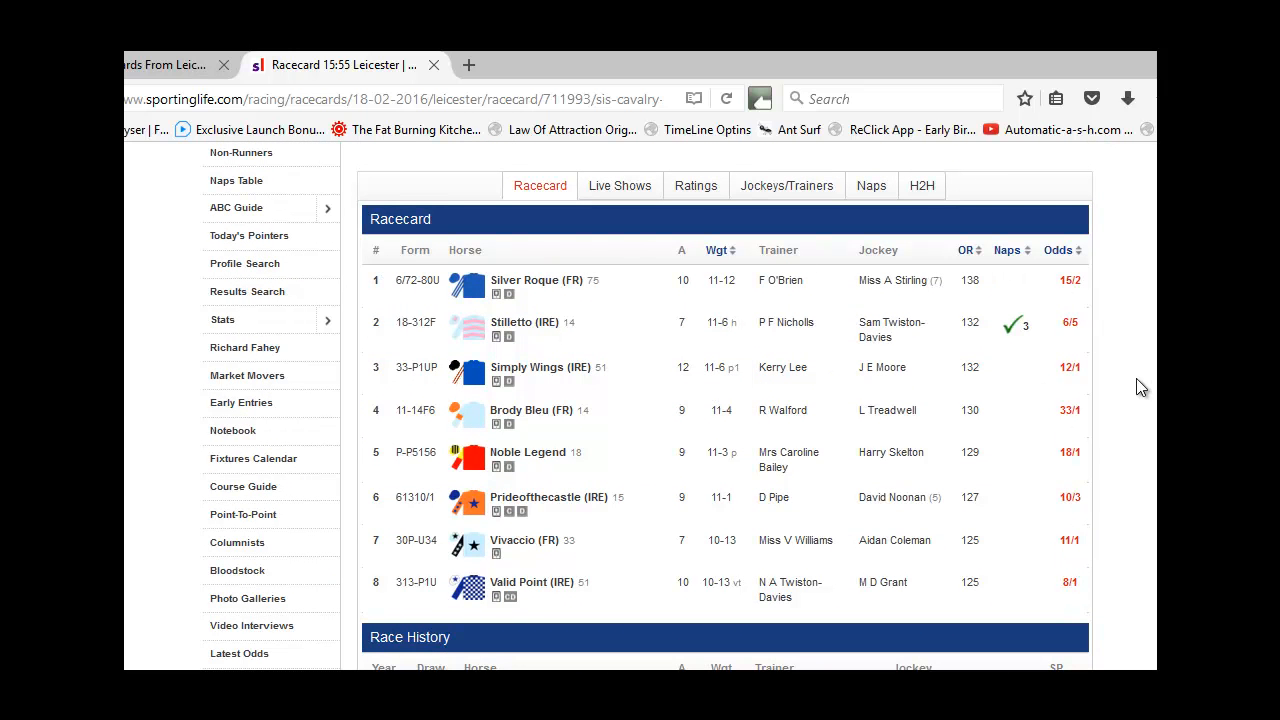
key("alt+Tab")
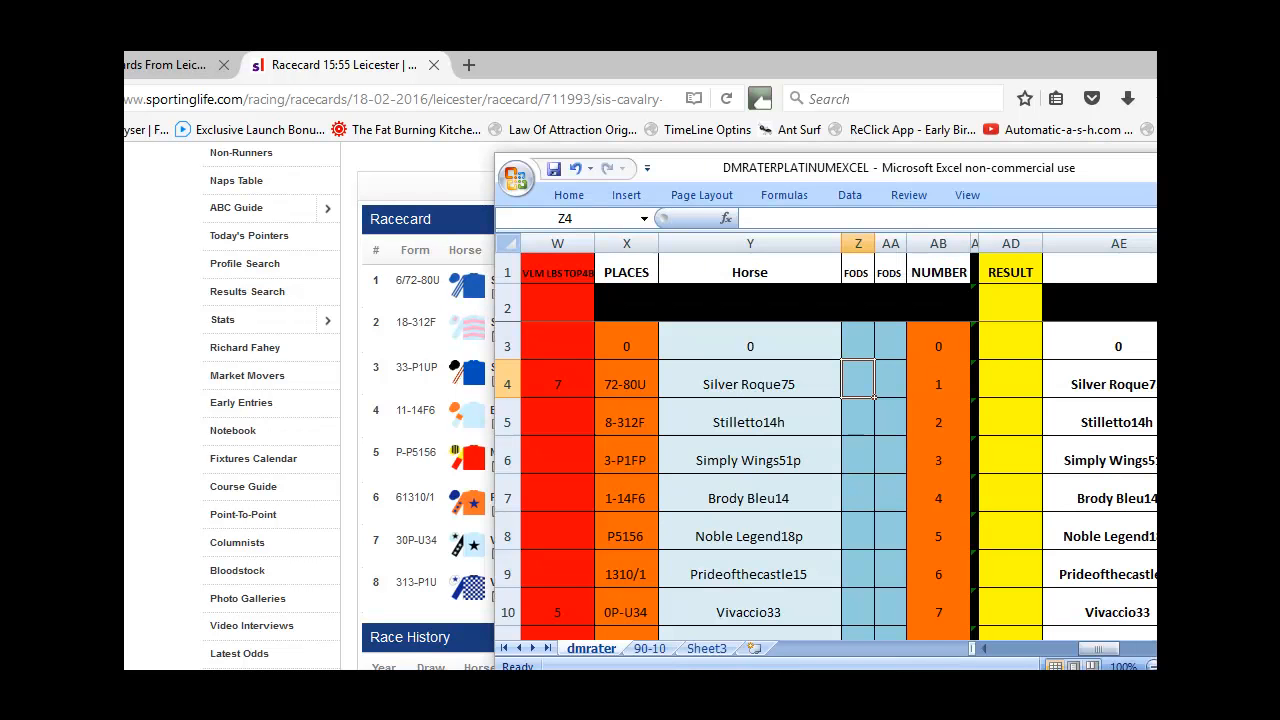
left_click_drag(1096, 648, 1078, 650)
left_click_drag(1110, 165, 765, 165)
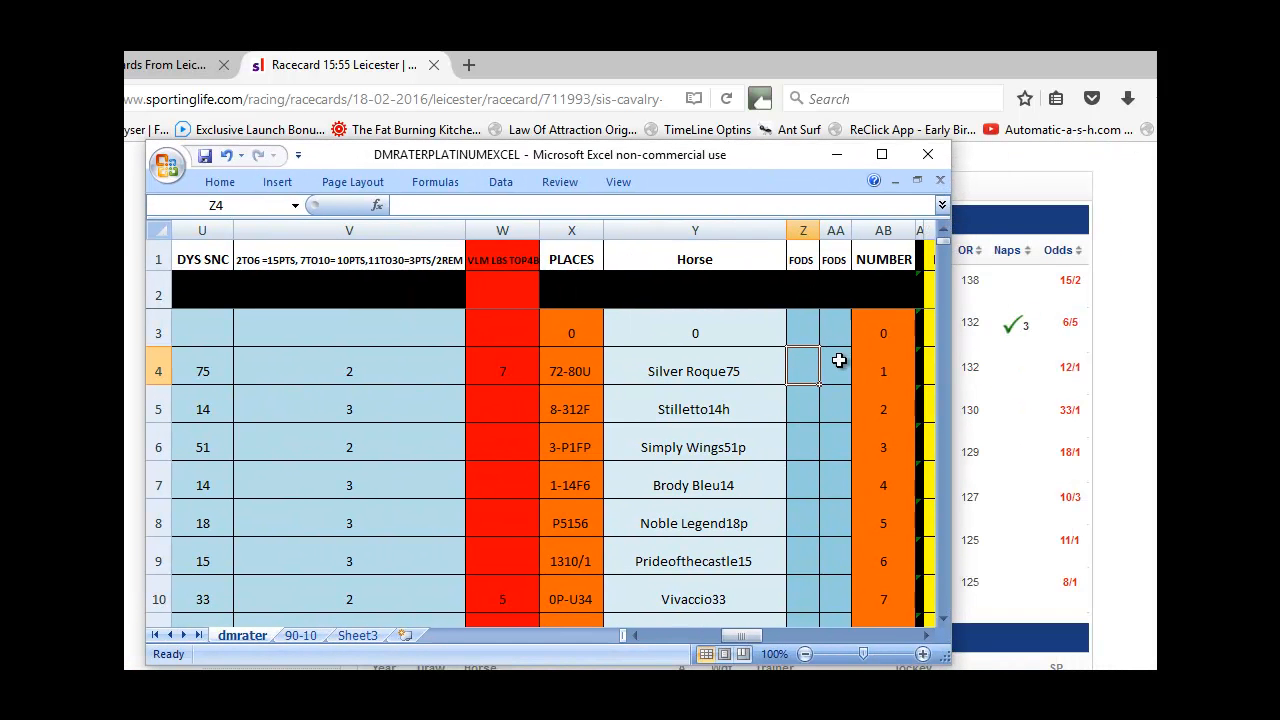
Enter the odds in the FODS columns as 15 and 2 for Silver Roque75 and 6 and 5 for Stilletto14h.
type("16")
key("Tab")
type("2")
key("Return")
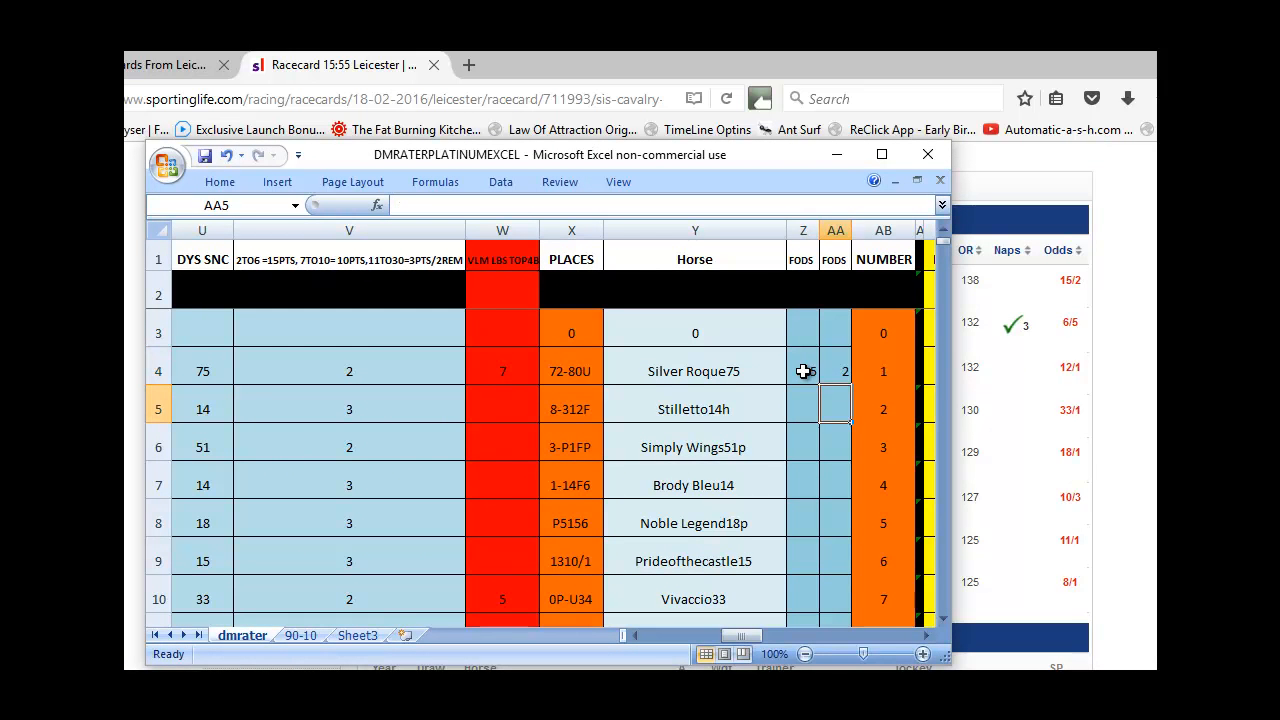
key("Left")
type("6")
key("Tab")
type("5")
key("Return")
key("Left")
type("12")
key("Tab")
type("1")
key("Return")
key("Left")
type("33")
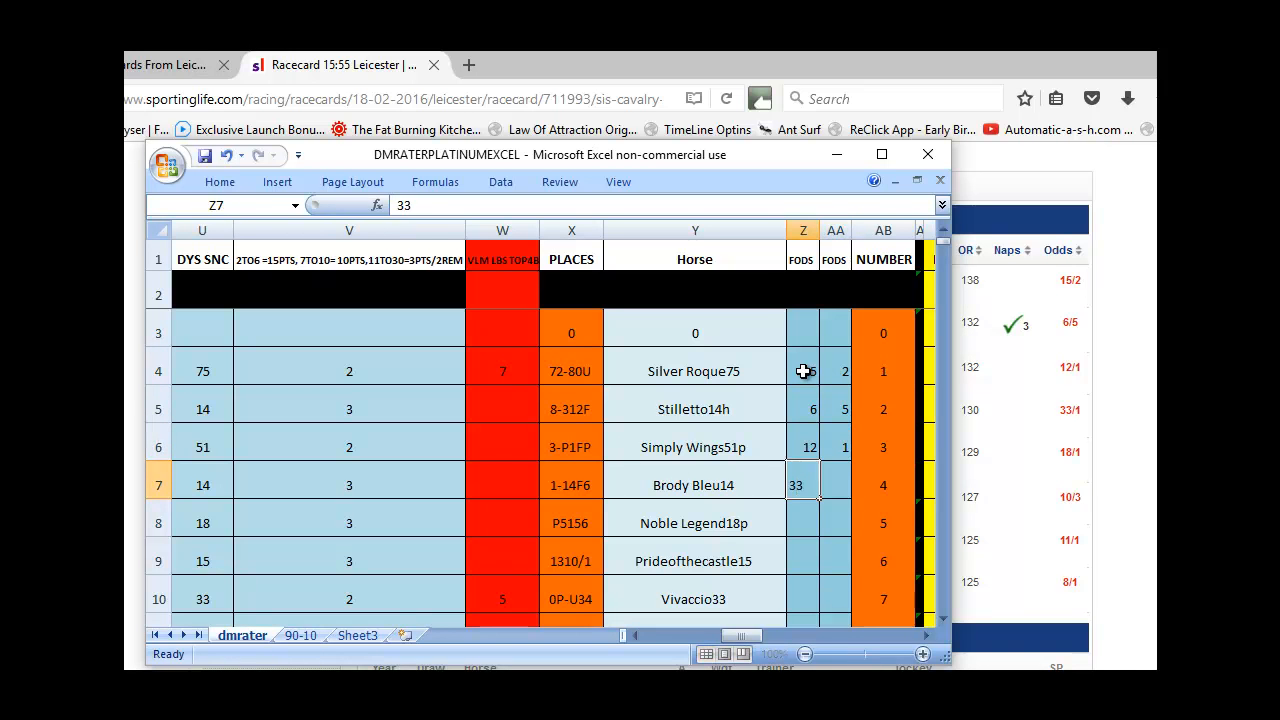
key("Tab")
type("1")
key("Return")
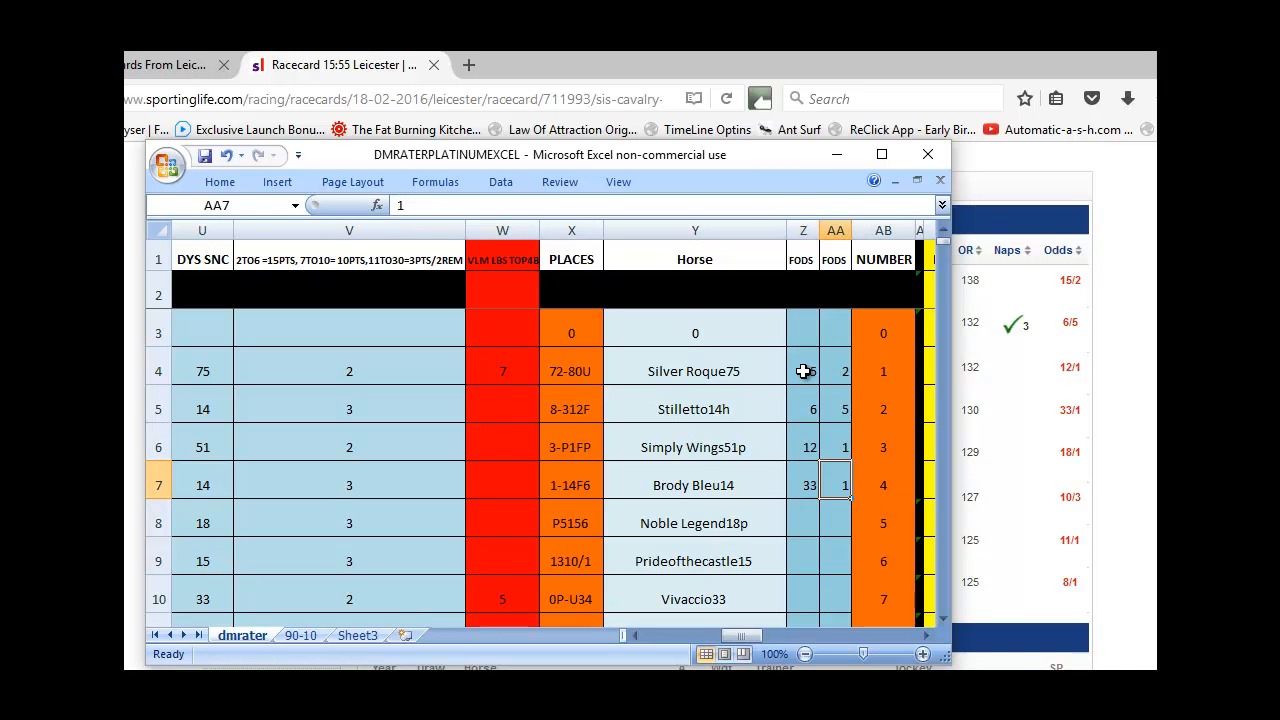
Fill the FODS columns with 18 and 1 for Noble Legend18p and 10 and 3 for Prideofthecastle15.
key("Left")
type("18")
key("Tab")
type("1")
key("Return")
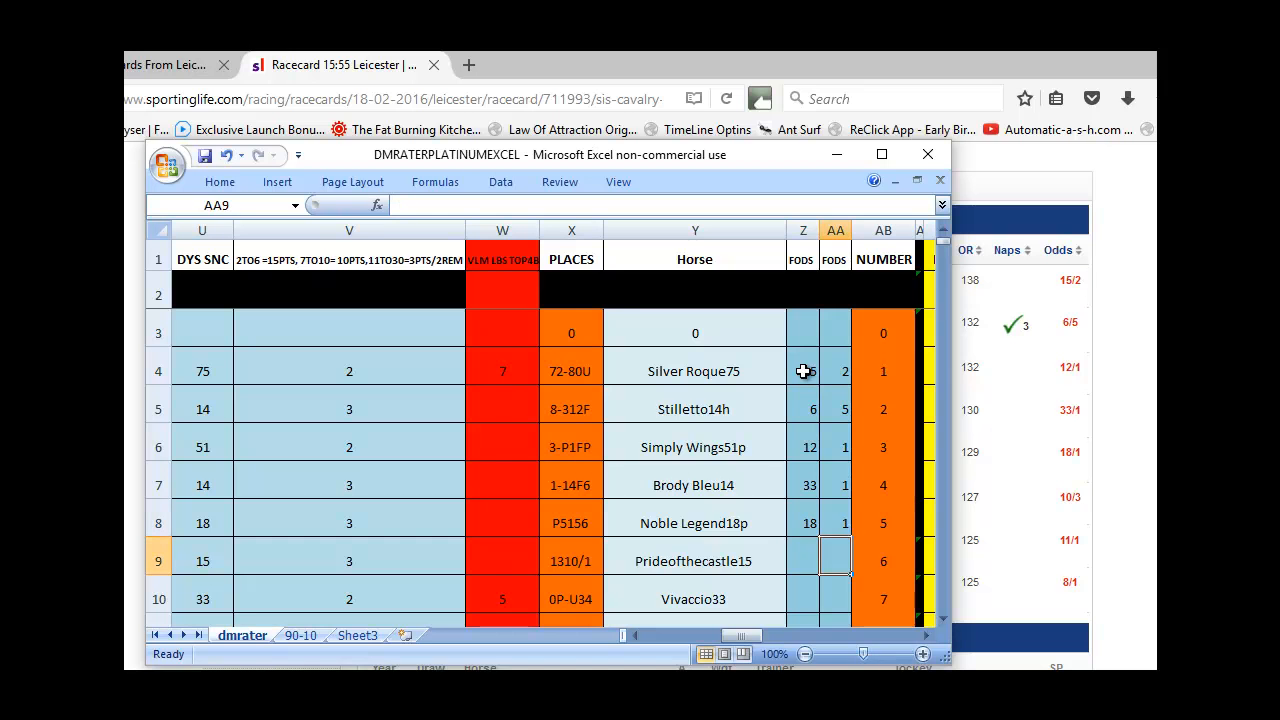
key("Left")
type("10")
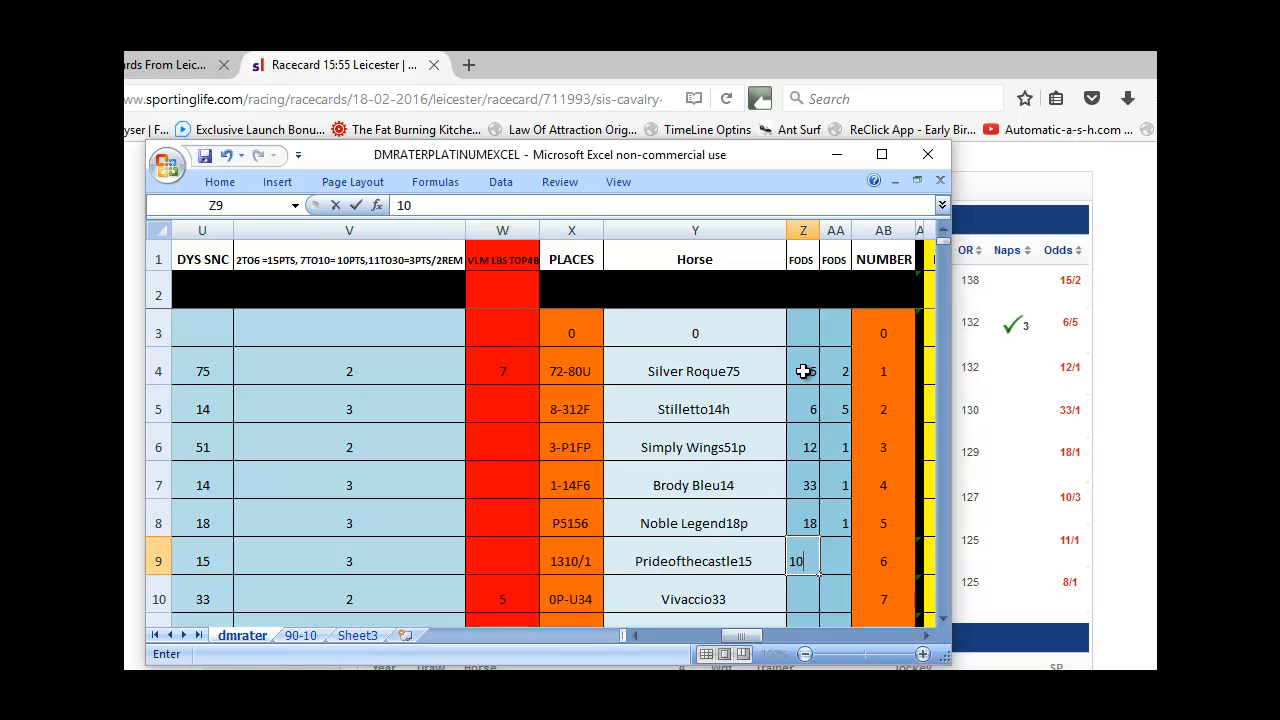
key("Tab")
type("3")
key("Return")
Fill the FODS columns with 11 and 1 for Vivaccio33 and 8 and 1 for Valid Point51tv1.
type("11")
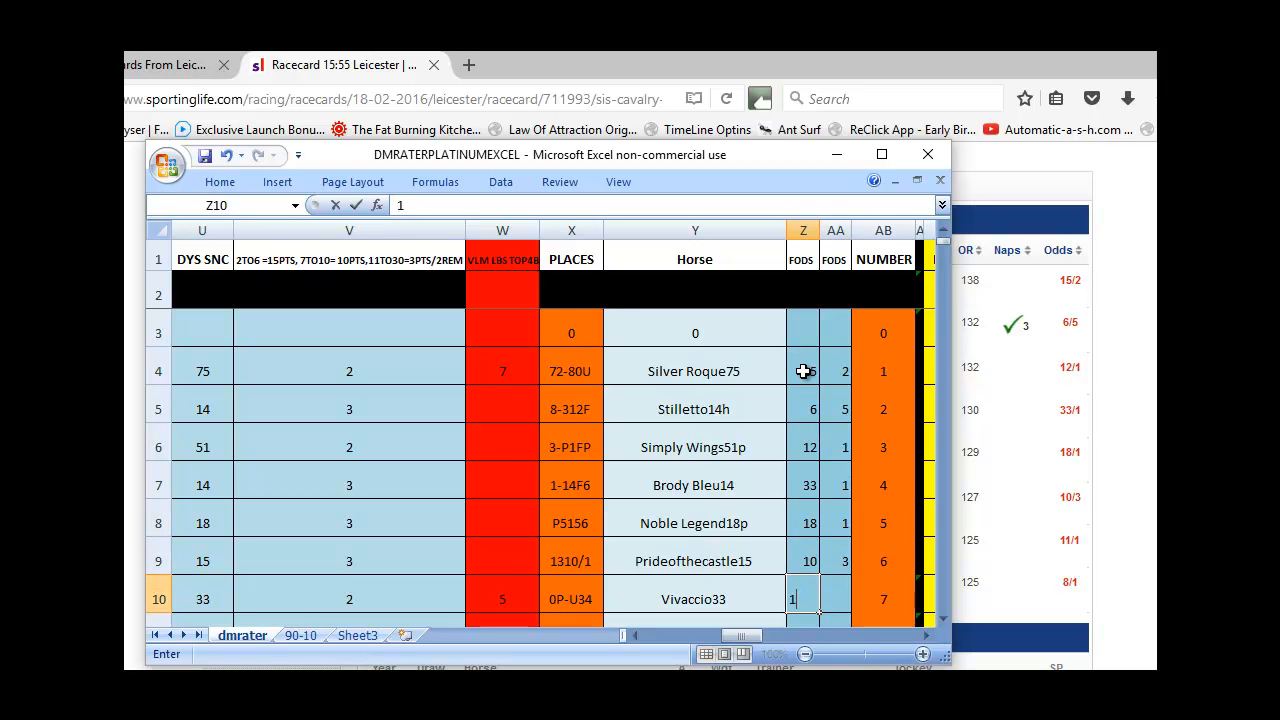
key("Tab")
type("1")
key("Return")
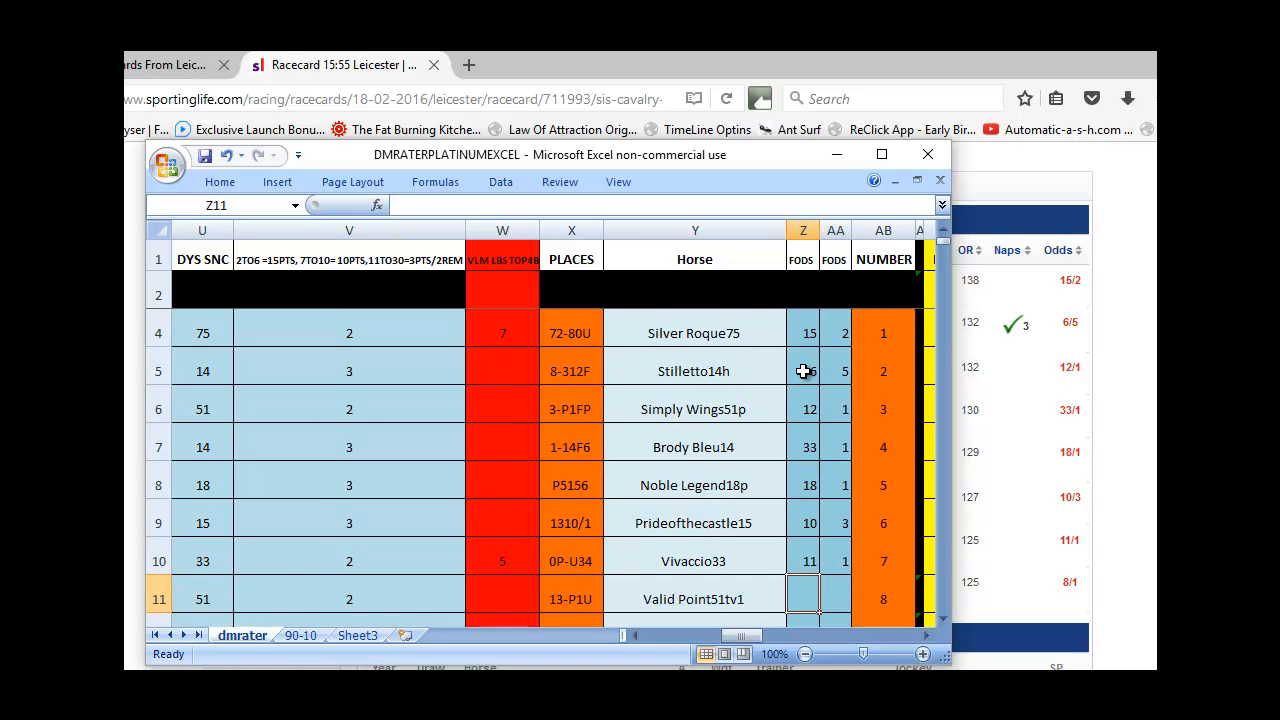
type("8")
key("Tab")
key("Down")
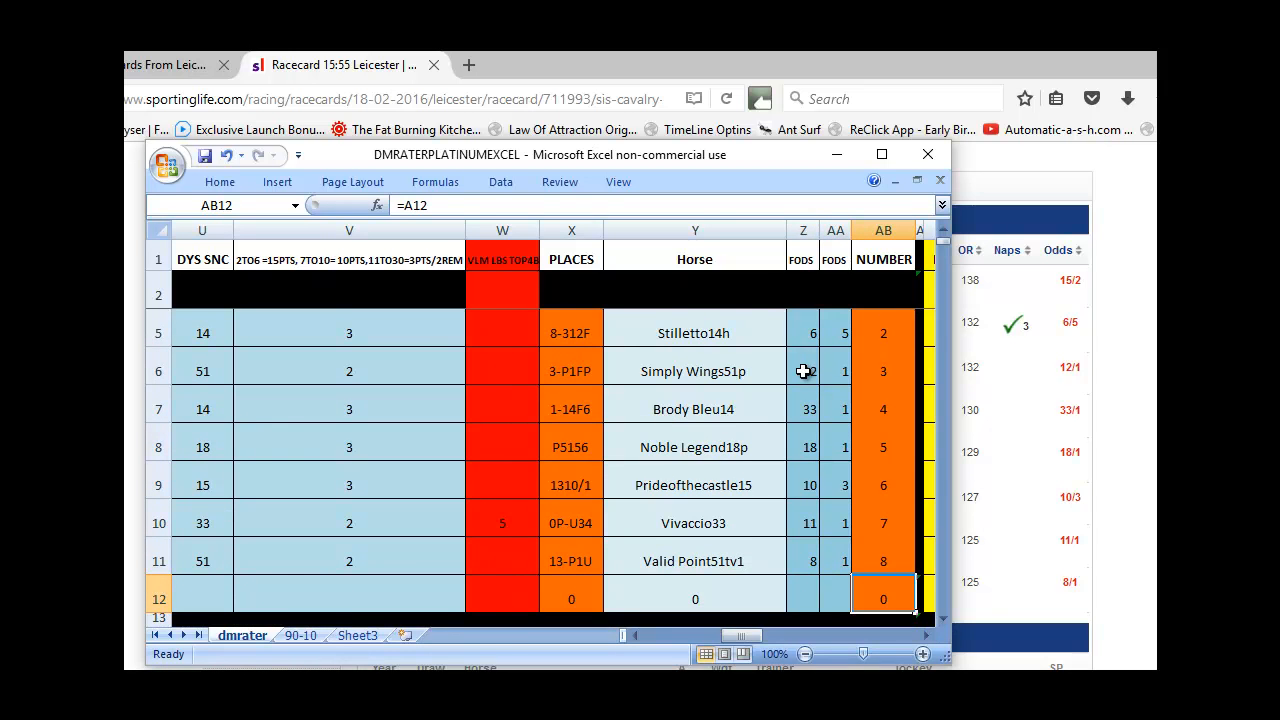
Look across the Silver Roque75 row from the FODS columns past the purple POWERPTS column.
scroll(808, 371, "up", 1)
left_click(812, 371)
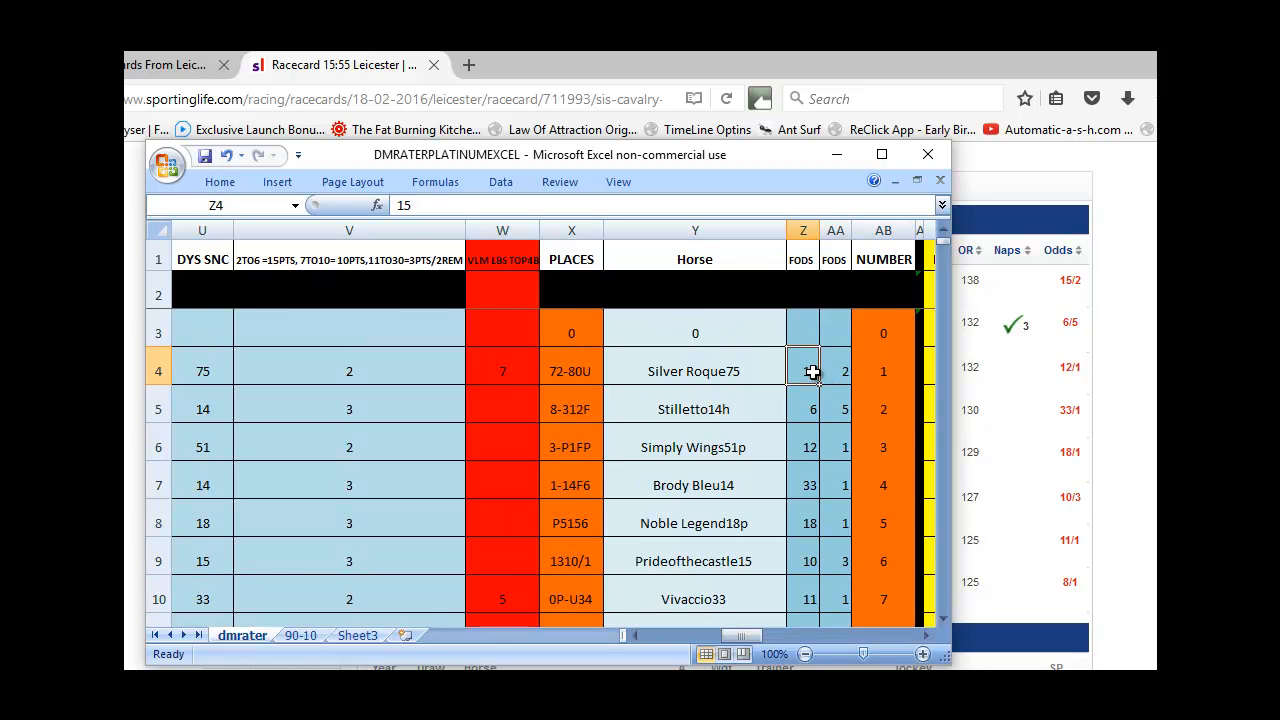
key("Right")
key("Right")
key("Right")
key("Right")
key("Right")
key("Right")
key("Right")
key("Right")
key("Right")
key("Right")
key("Right")
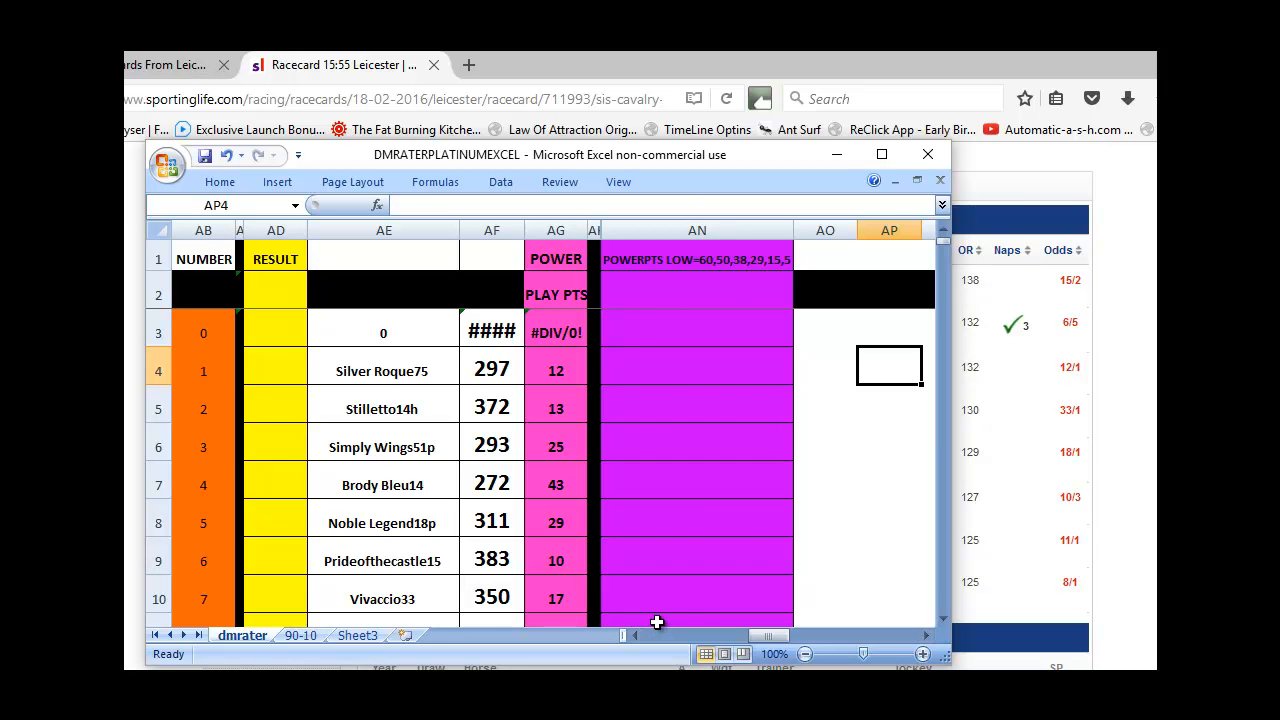
Examine the runners' ratings and POWER PLAY PTS against the scoring scale in the POWERPTS header.
left_click(690, 288)
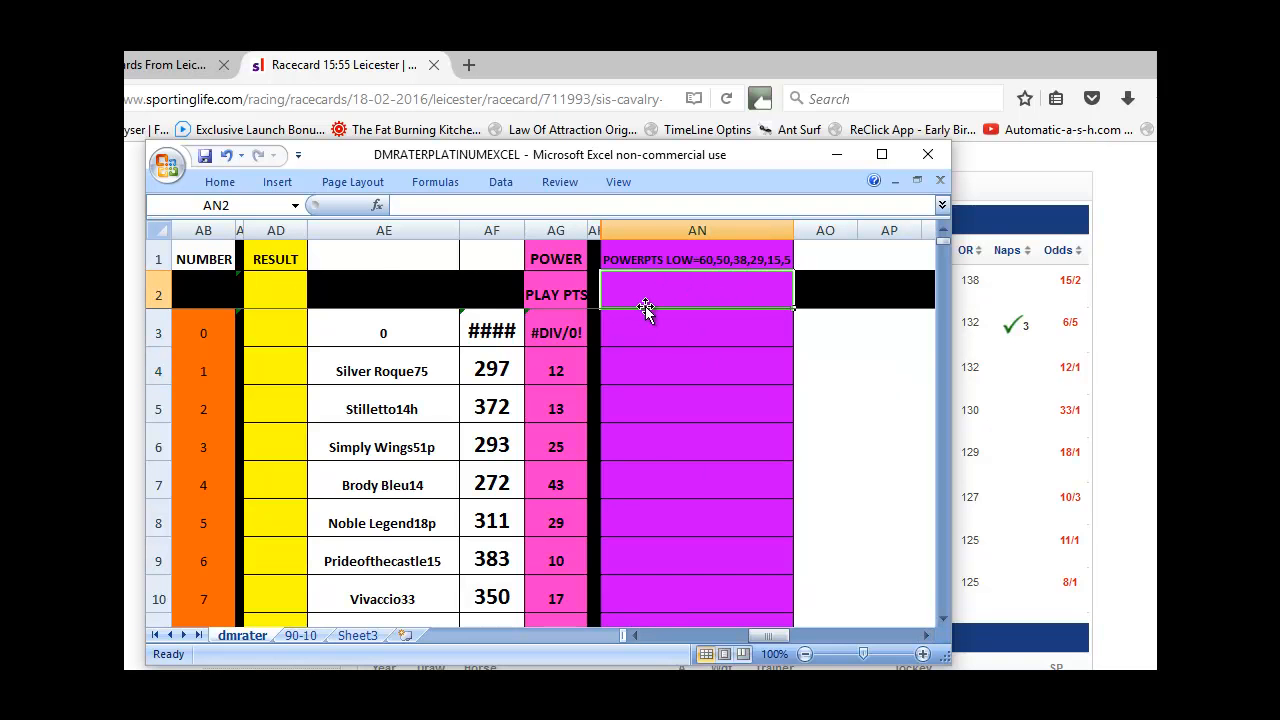
left_click(492, 370)
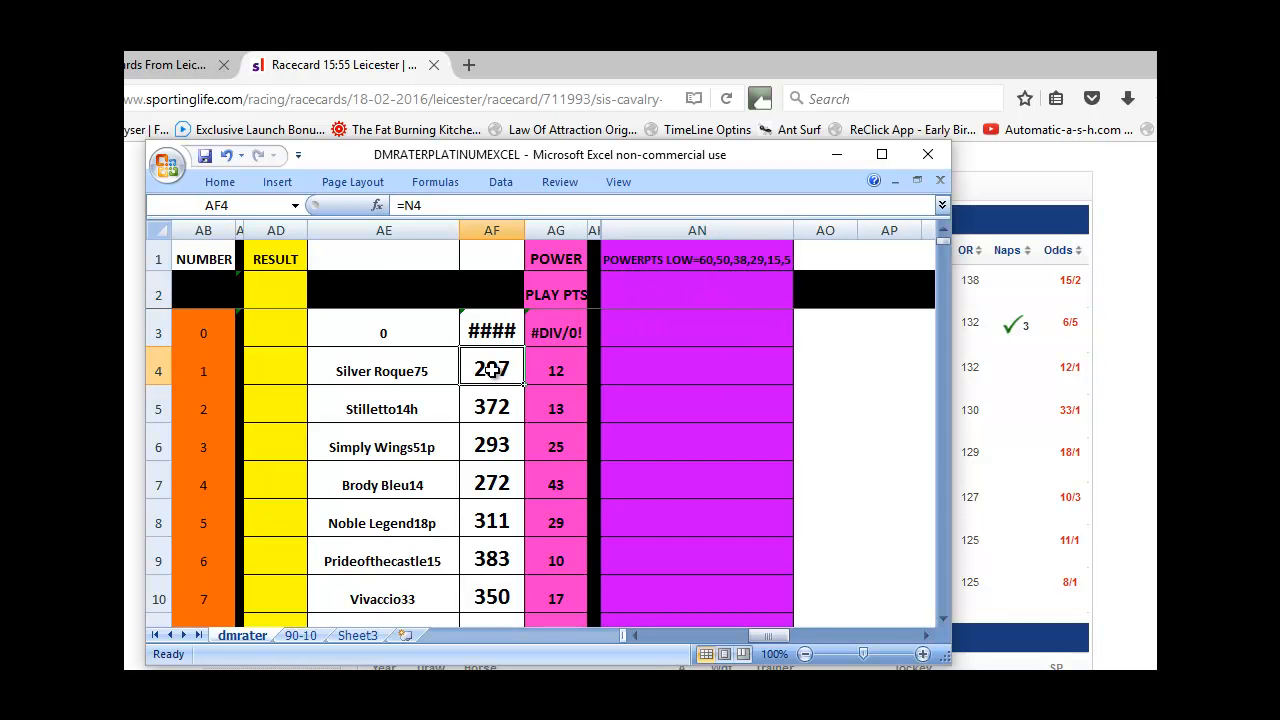
left_click(654, 295)
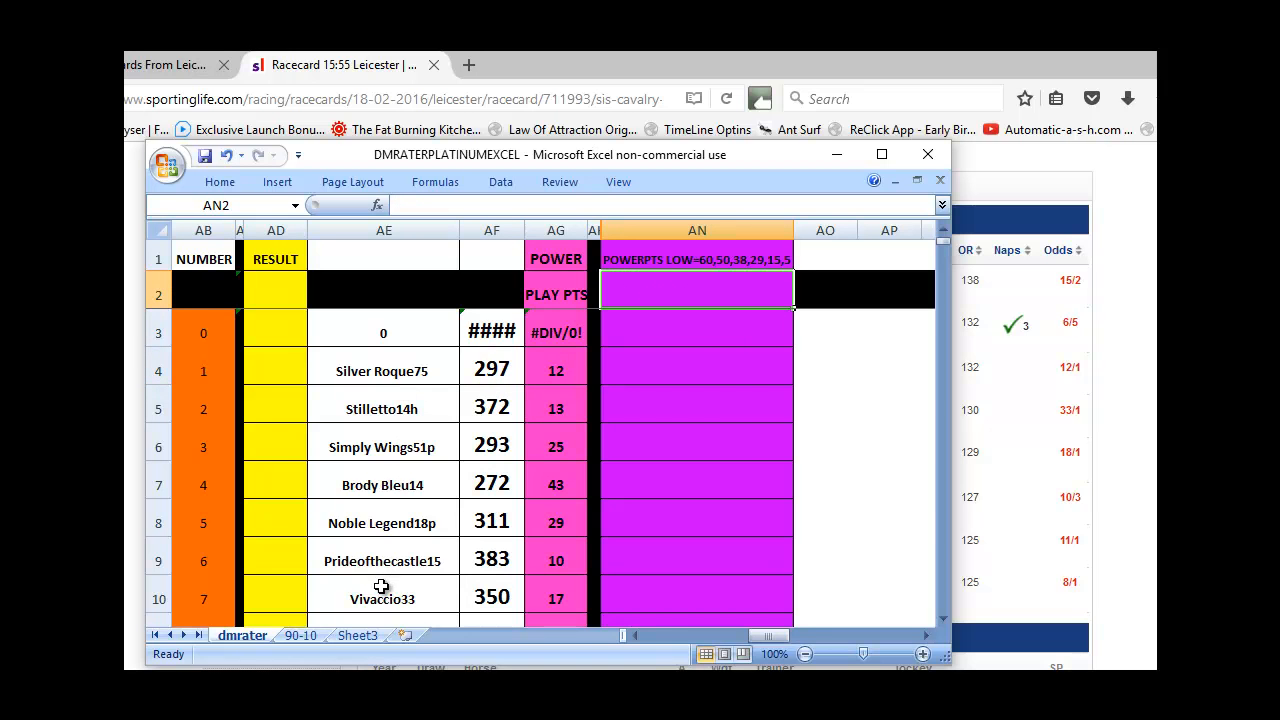
left_click(156, 331)
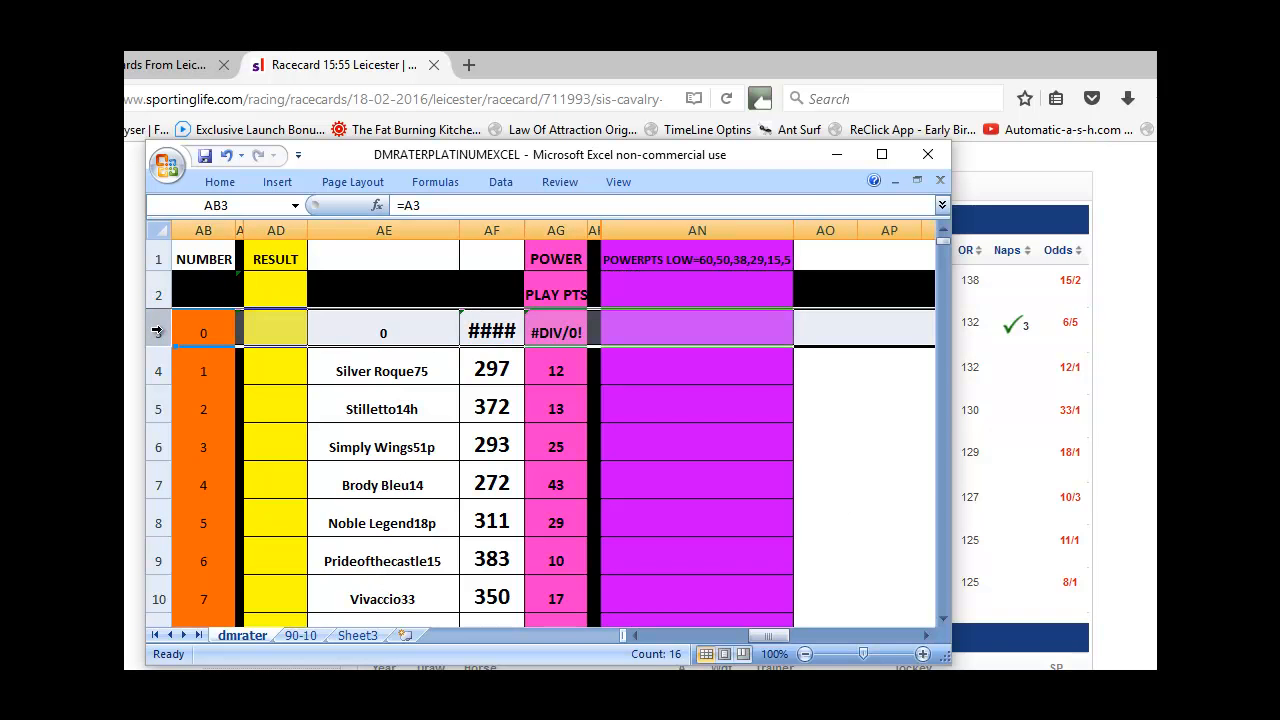
mouse_move(158, 338)
left_mouse_down()
mouse_move(140, 428)
mouse_move(146, 557)
mouse_move(150, 317)
left_mouse_up()
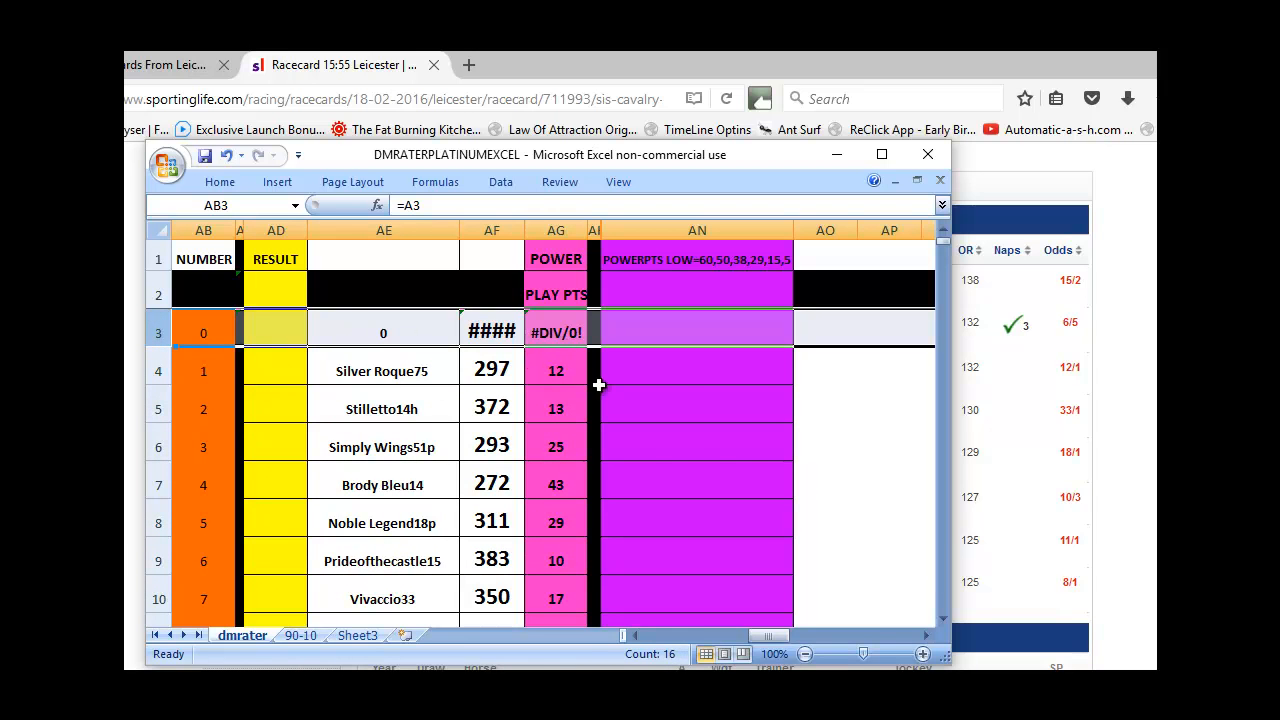
left_click(694, 410)
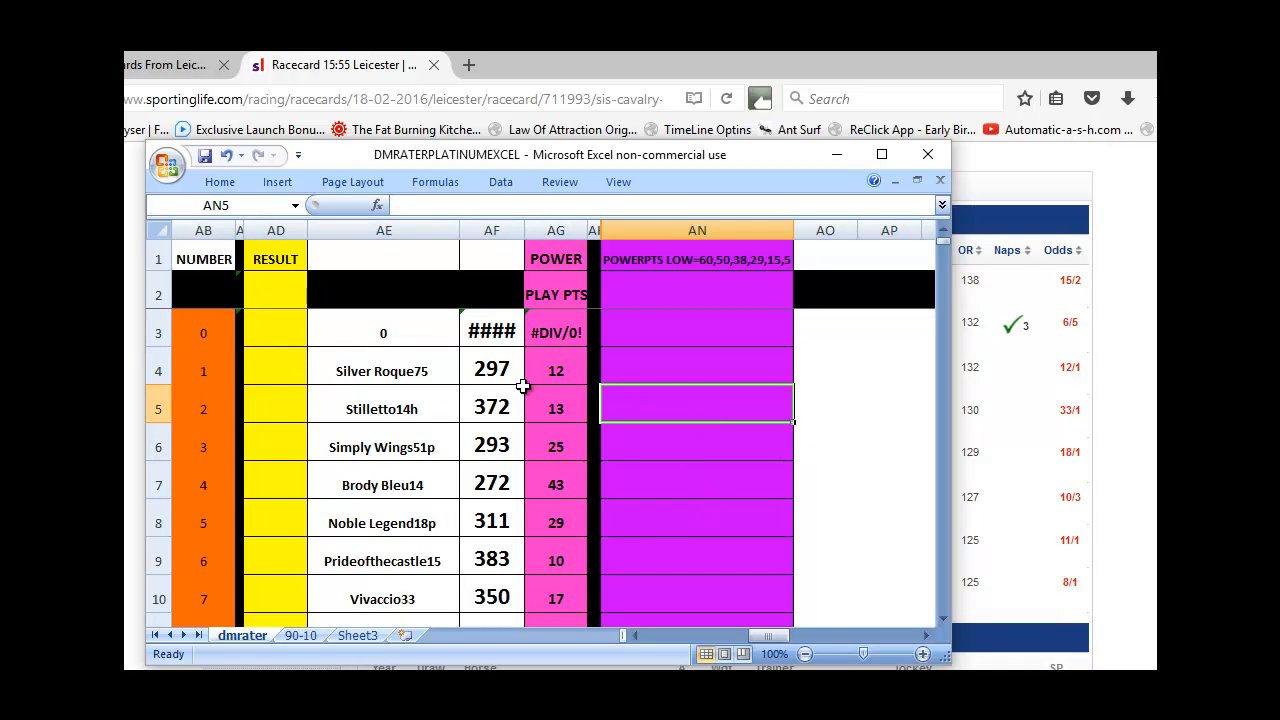
scroll(608, 403, "down", 1)
scroll(608, 403, "up", 1)
left_click(663, 551)
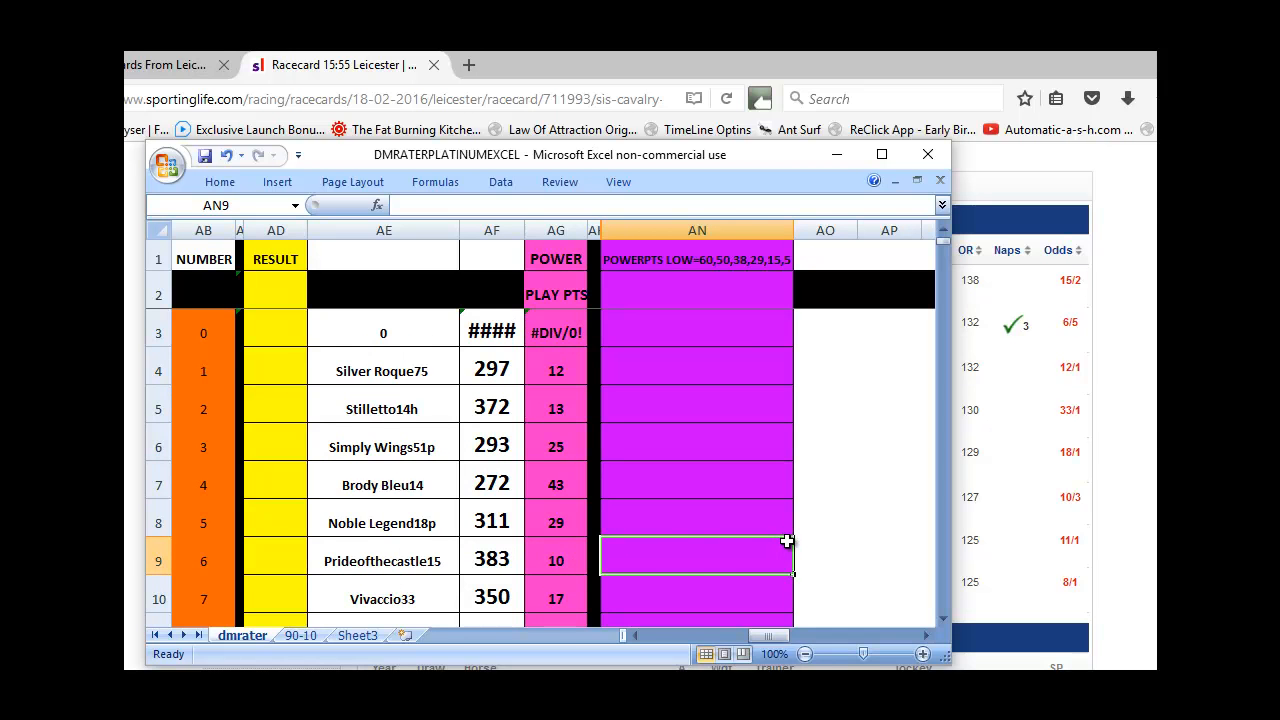
type("60")
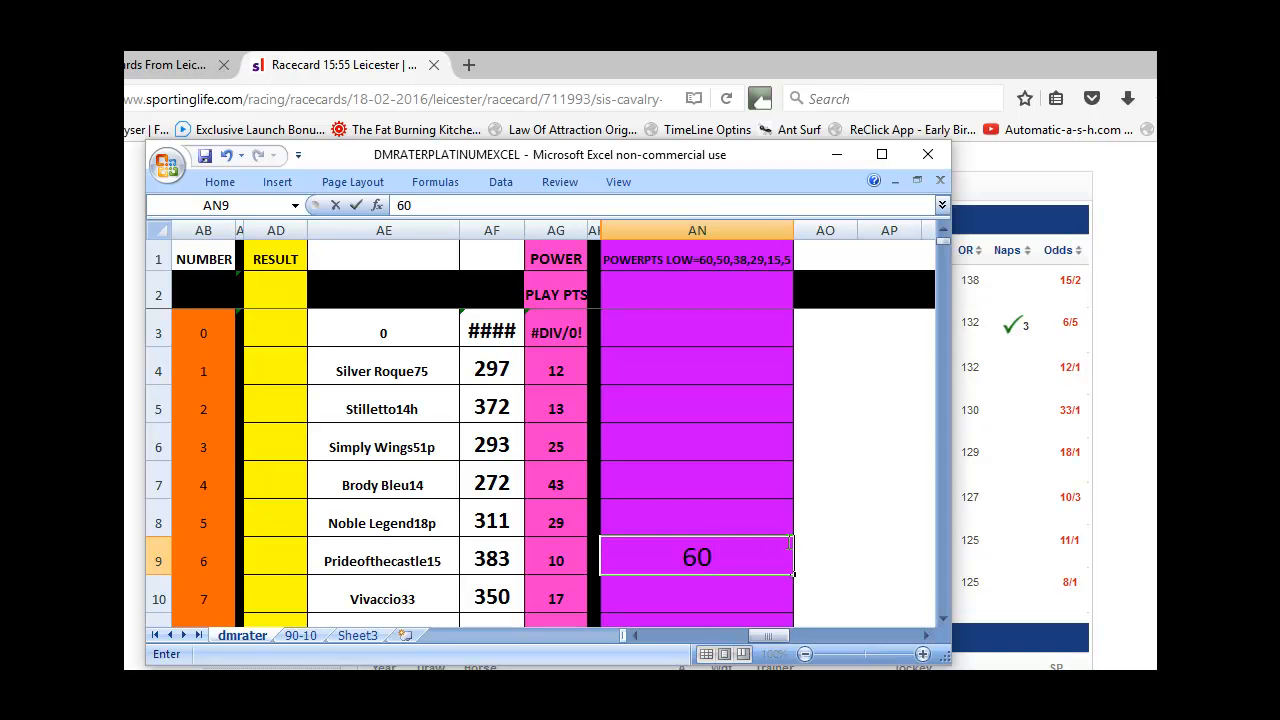
key("Up")
key("Up")
key("Up")
key("Up")
key("Up")
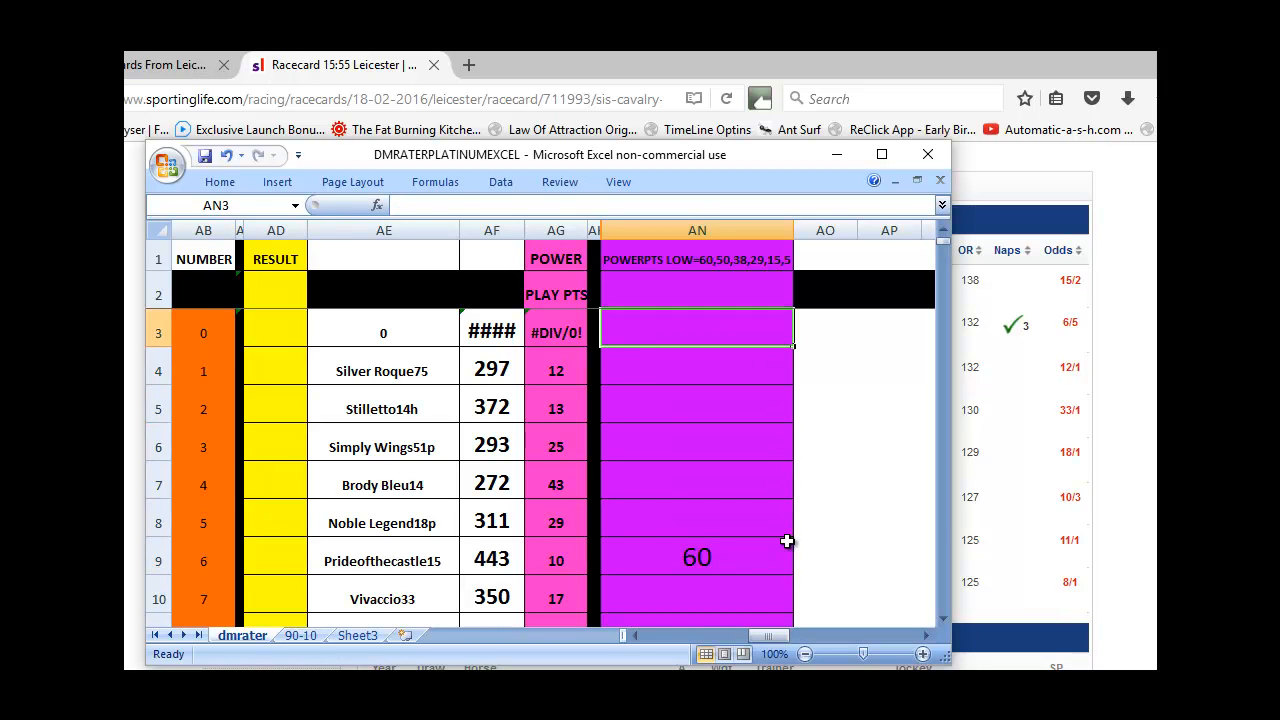
Enter 60 in the POWERPTS column for both Silver Roque75 and Stilletto14h.
type("60")
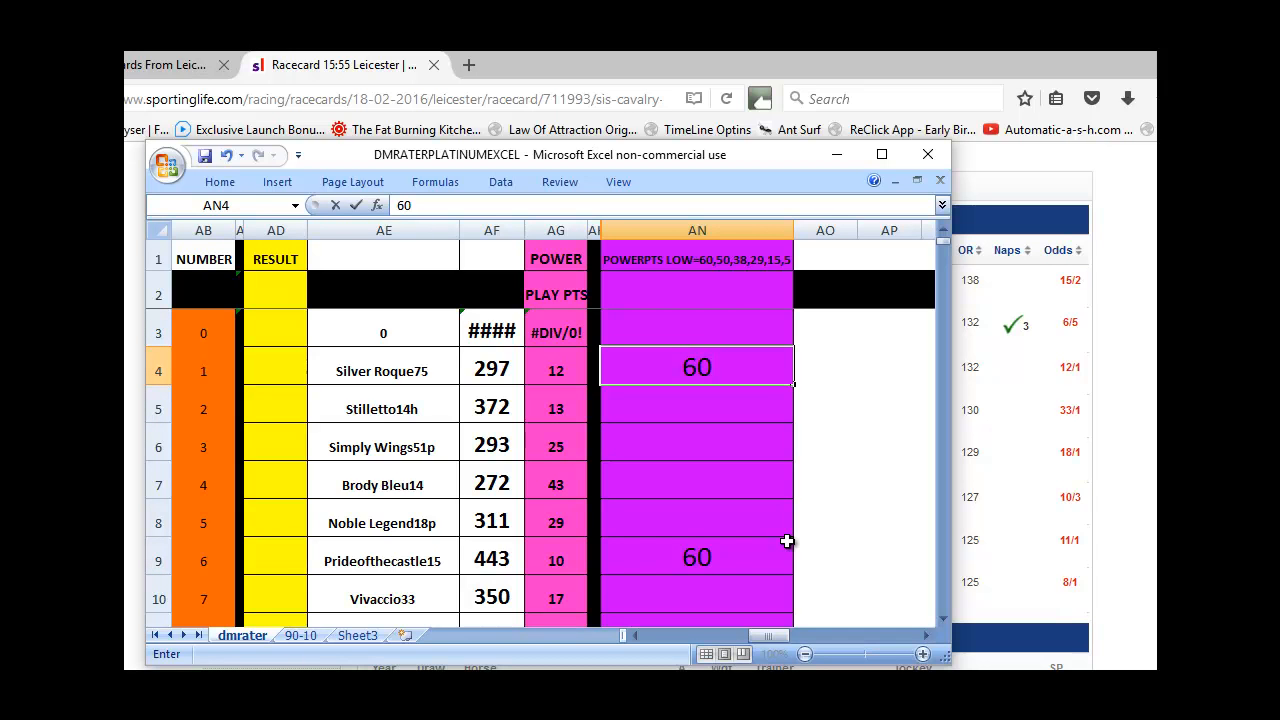
key("Return")
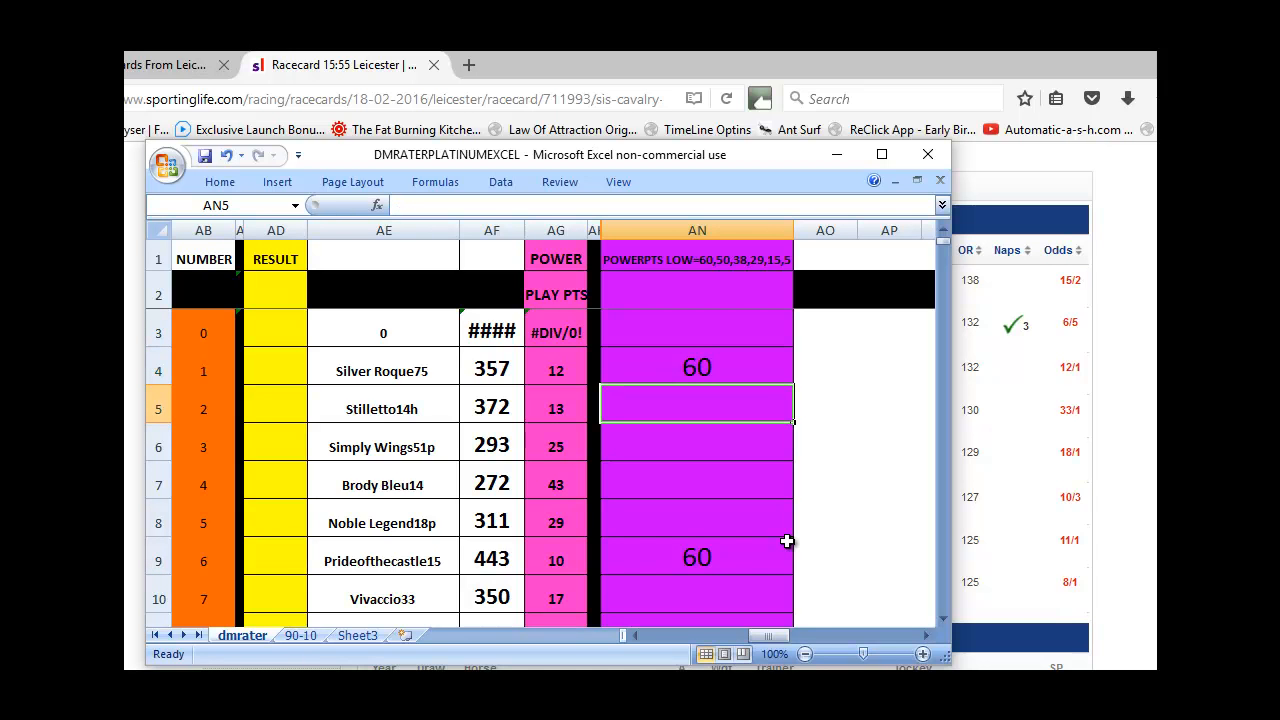
type("60")
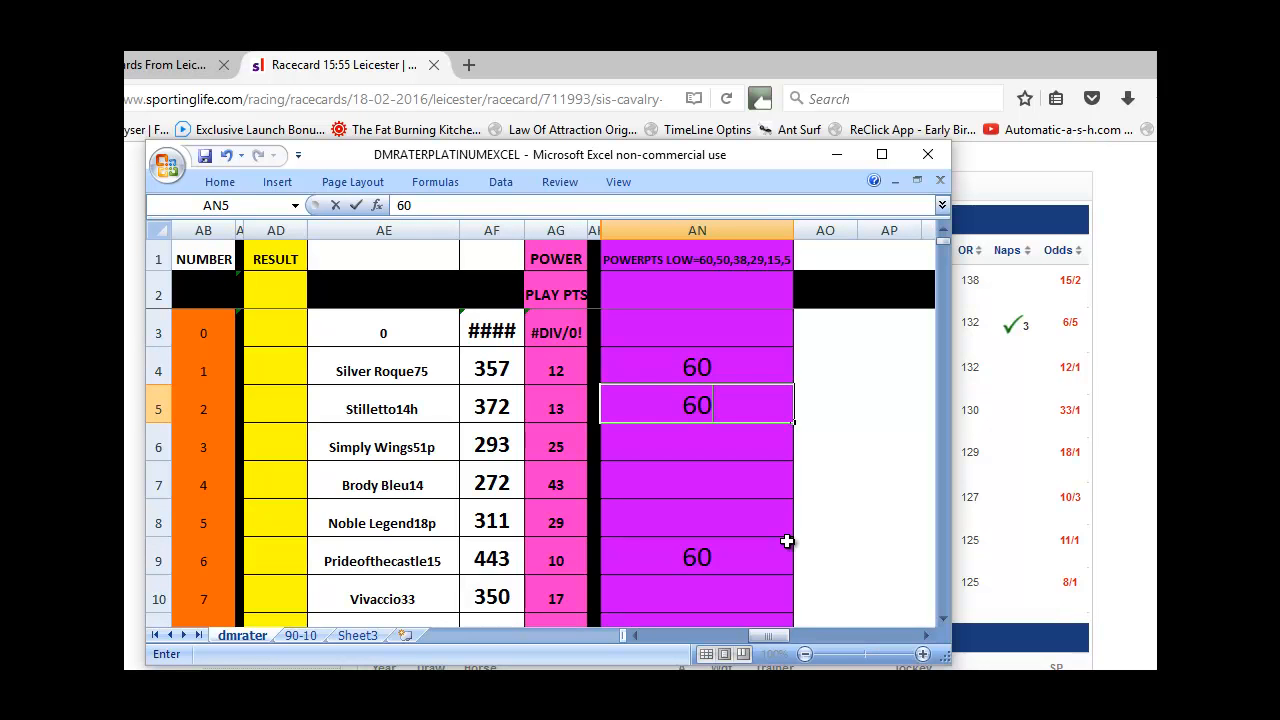
key("Up")
Look through the POWER PLAY PTS of all eight runners for the lowest value still without POWERPTS.
key("Up")
key("Up")
key("Up")
key("Down")
key("Down")
key("Down")
key("Down")
key("Down")
key("Down")
key("Down")
key("Down")
key("Down")
key("Down")
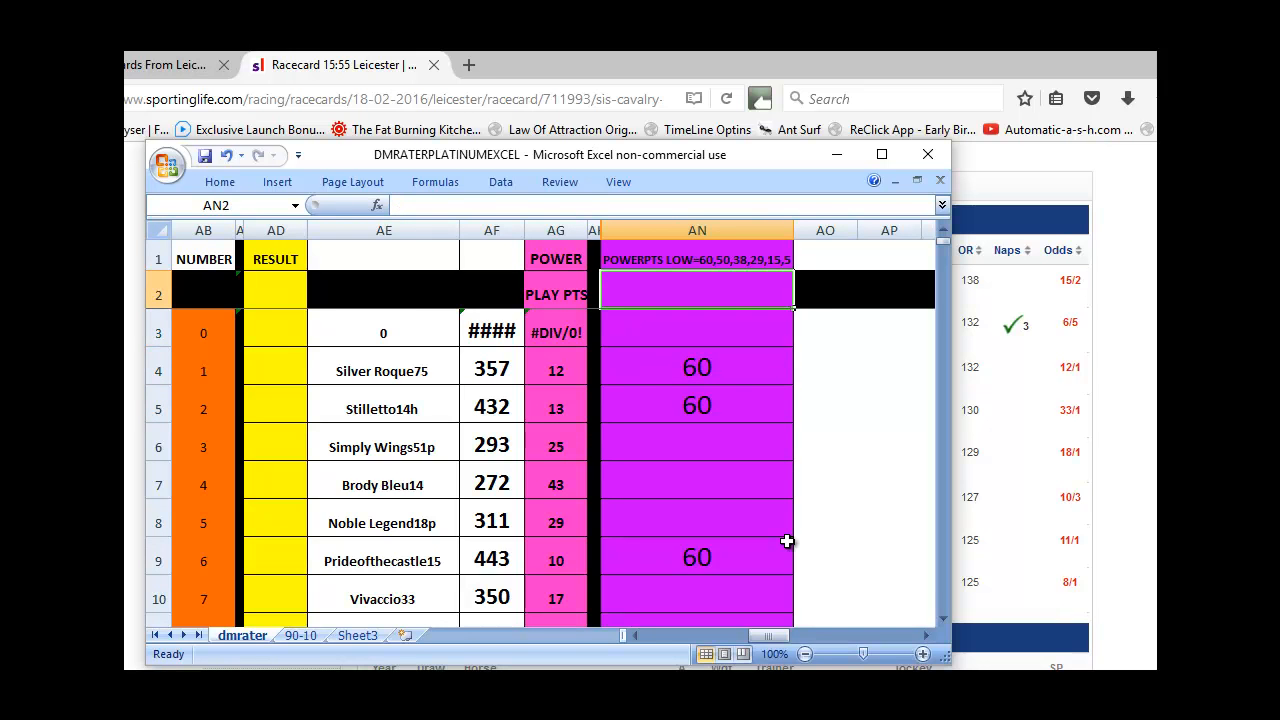
key("Down")
key("Down")
key("Down")
key("Down")
key("Up")
key("Up")
key("Up")
key("Up")
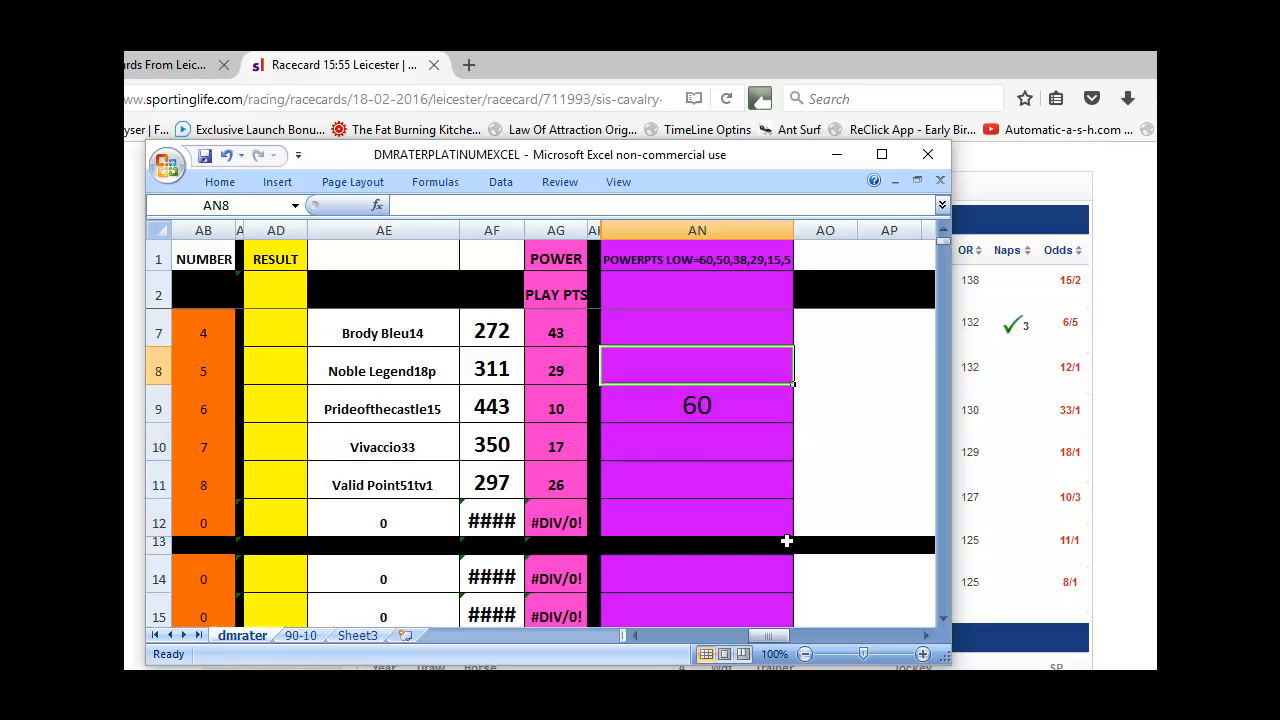
key("Up")
key("Up")
key("Up")
key("Up")
key("Up")
key("Up")
key("Up")
key("Down")
key("Down")
key("Down")
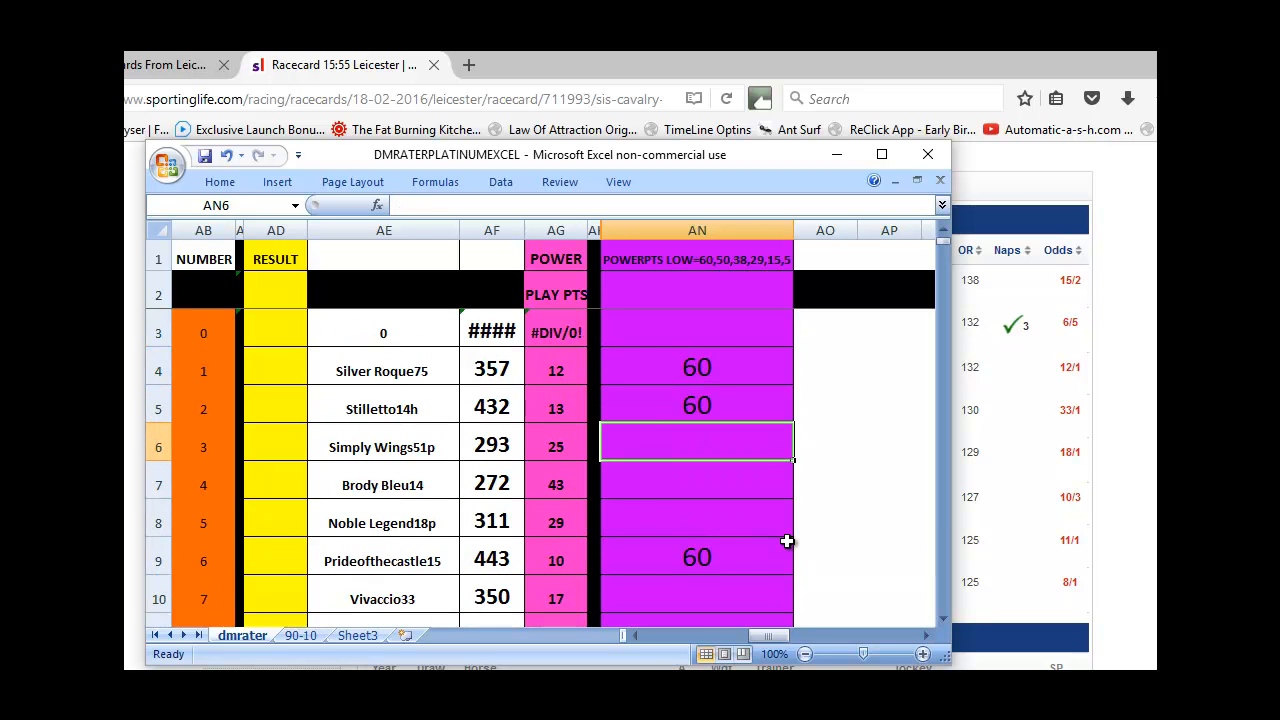
key("Down")
key("Down")
key("Down")
key("Down")
key("Down")
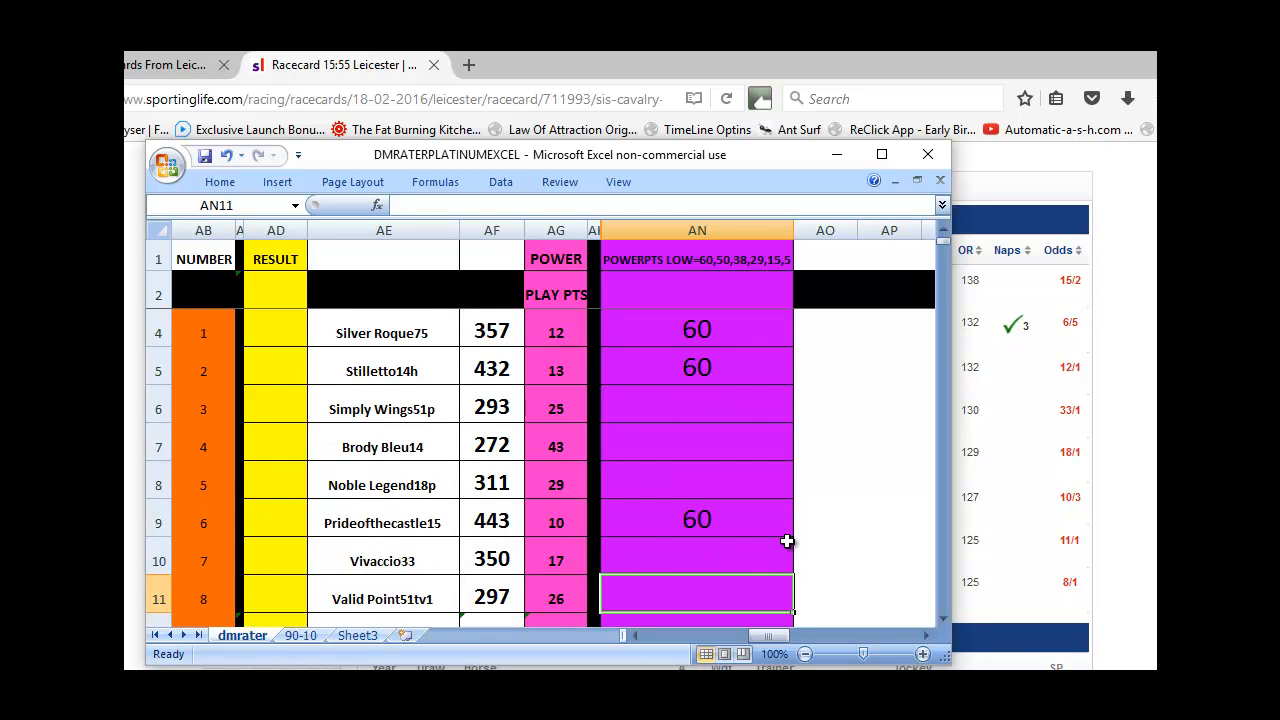
key("Down")
key("Up")
key("Up")
type("50")
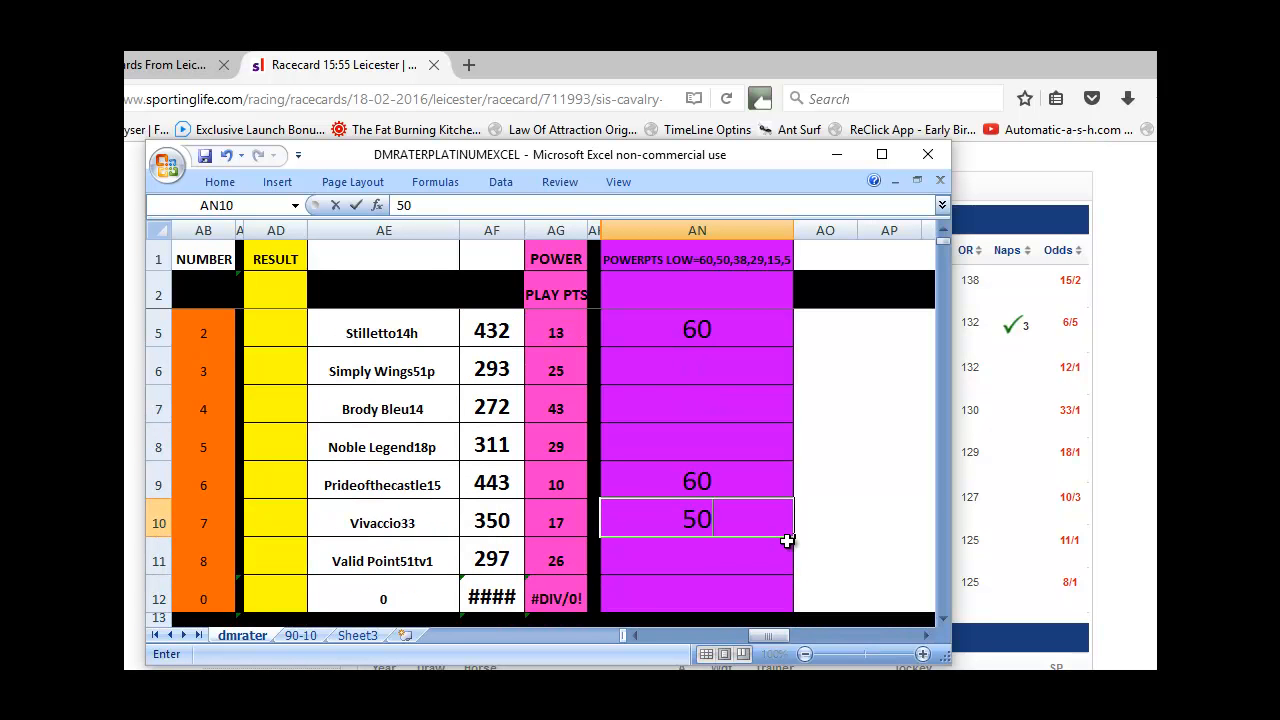
key("Up")
Compare the POWER PLAY PTS of the runners that still have no POWERPTS to find the next lowest.
key("Up")
key("Up")
key("Up")
key("Up")
key("Up")
key("Up")
key("Down")
key("Down")
key("Down")
key("Down")
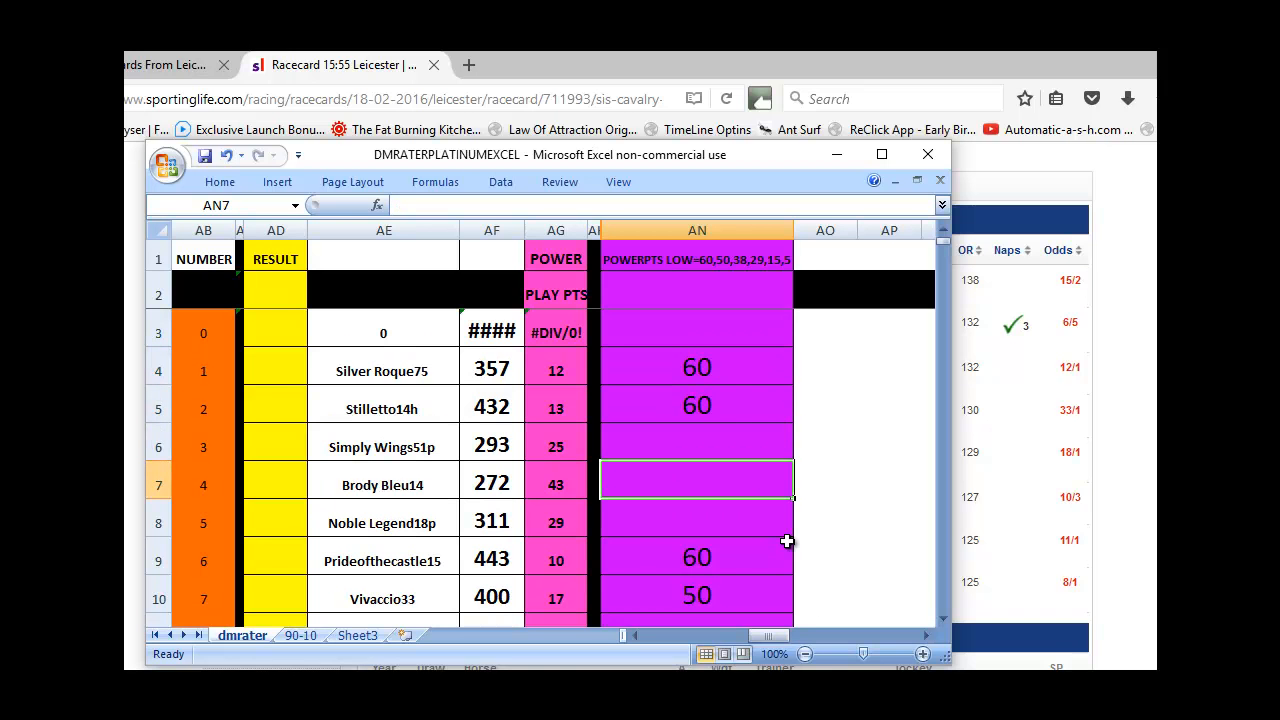
key("Up")
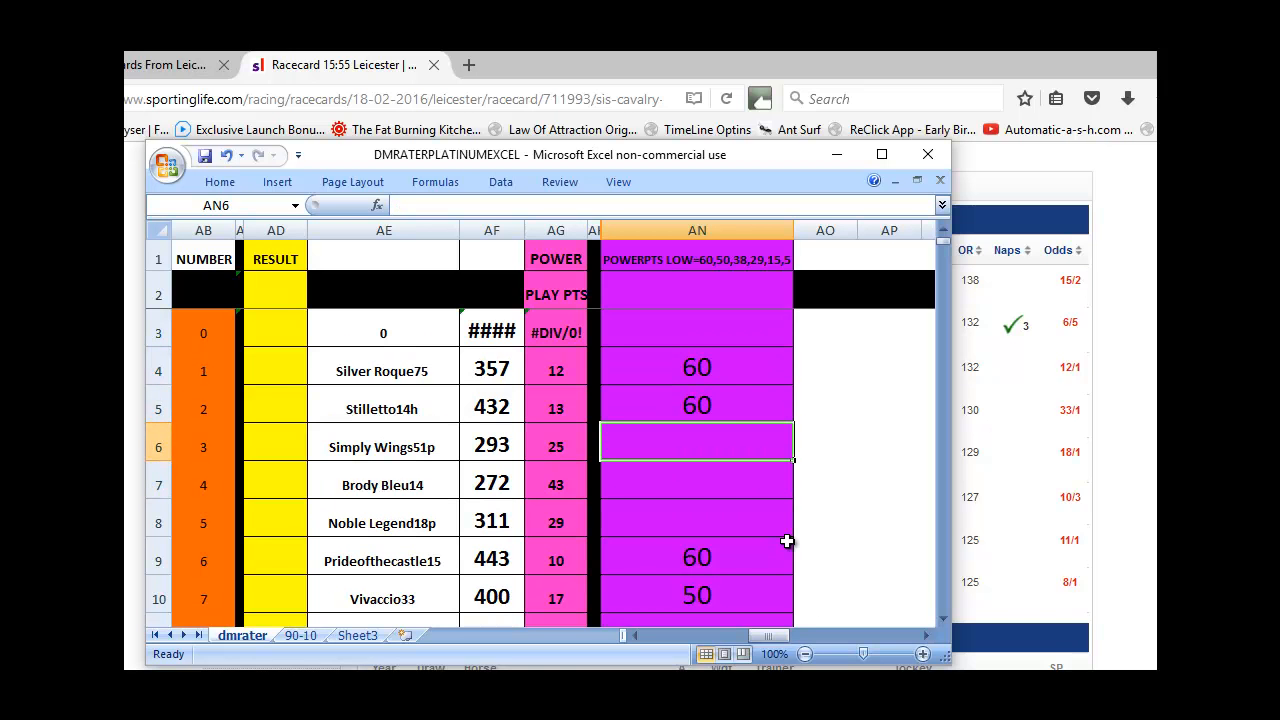
key("Down")
key("Down")
key("Down")
key("Down")
key("Down")
key("Down")
key("Up")
key("Up")
key("Up")
key("Up")
key("Up")
key("Up")
key("Up")
key("Up")
key("Up")
Enter 38 in the POWERPTS column for Simply Wings51p.
key("Down")
key("Down")
key("Down")
key("Down")
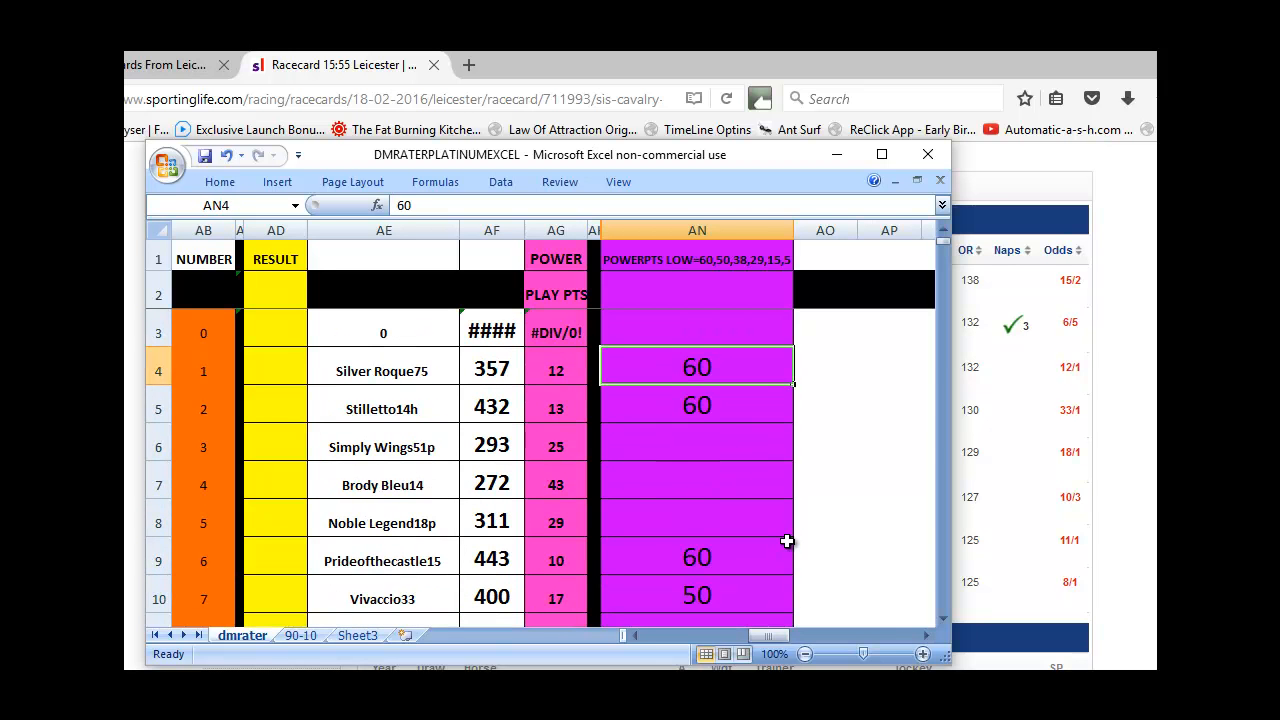
key("Up")
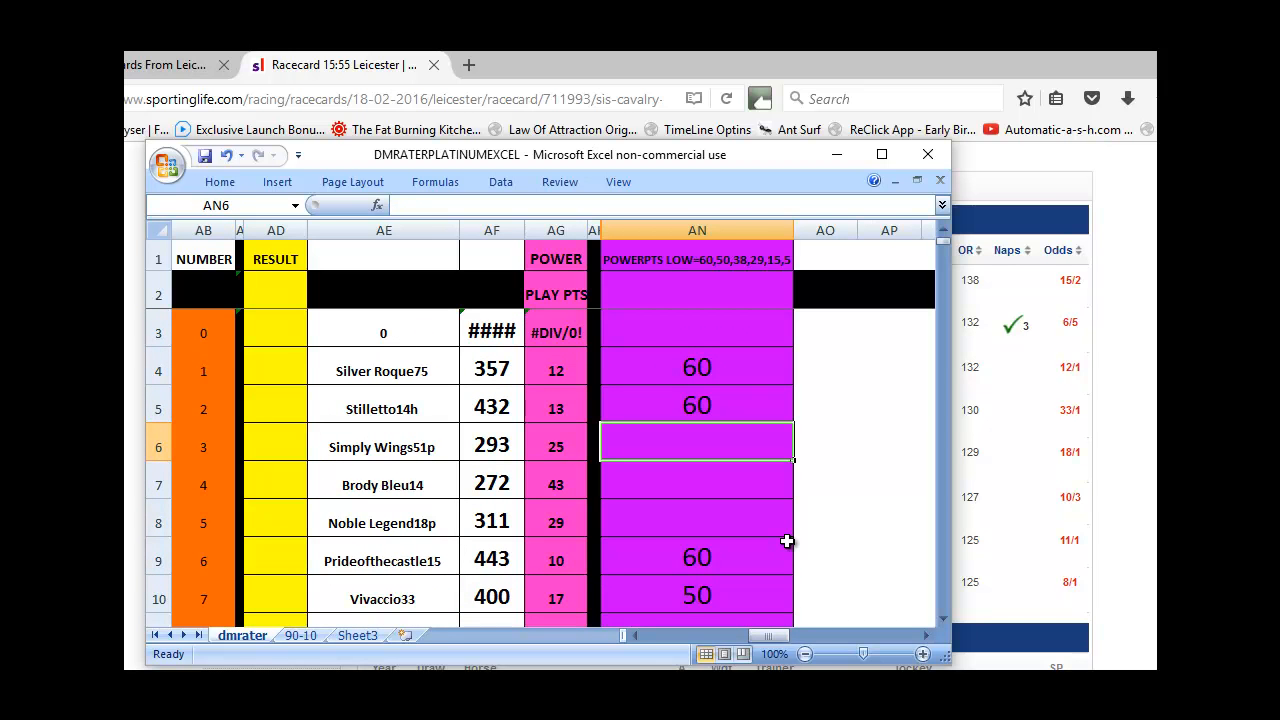
type("38")
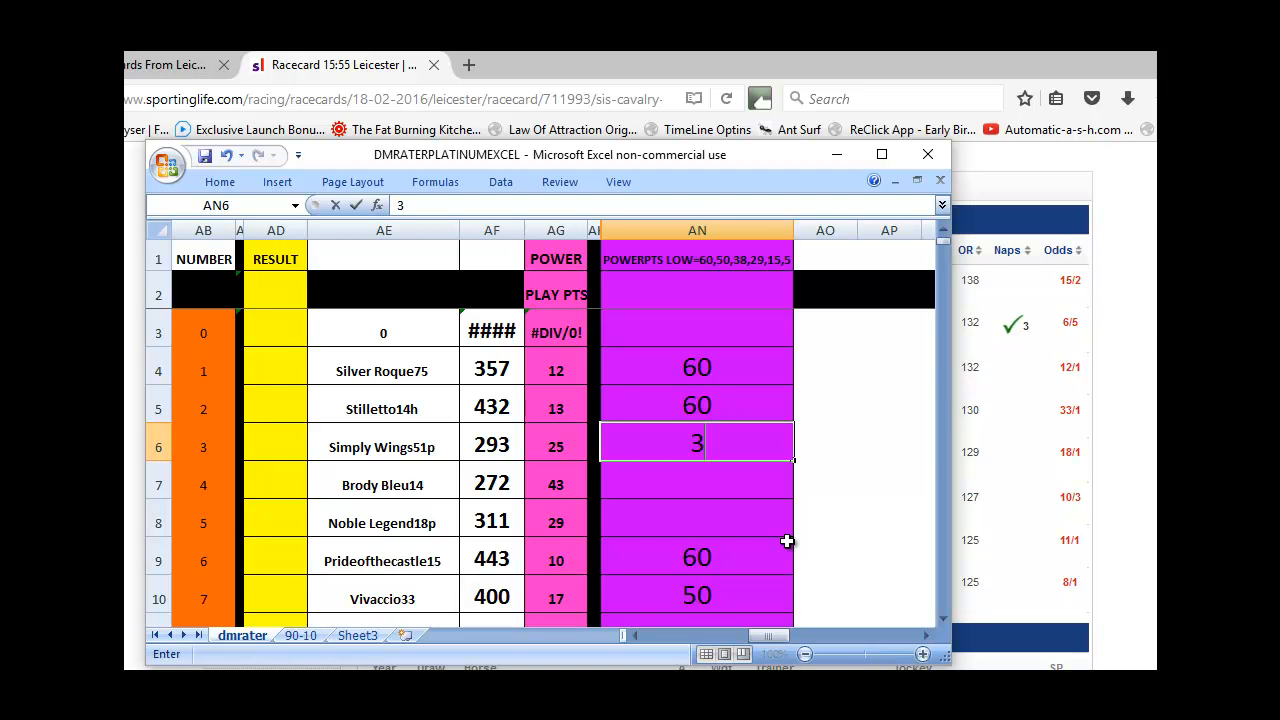
key("Return")
key("Down")
key("Down")
key("Down")
key("Down")
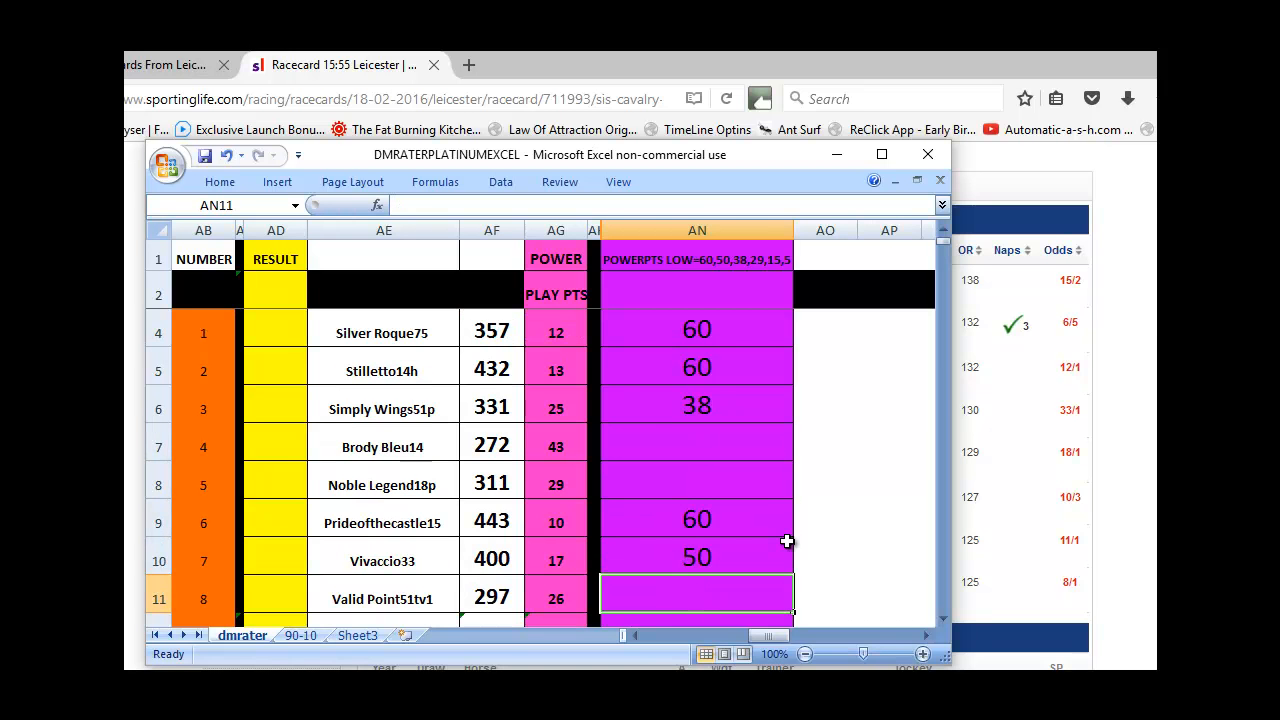
type("38")
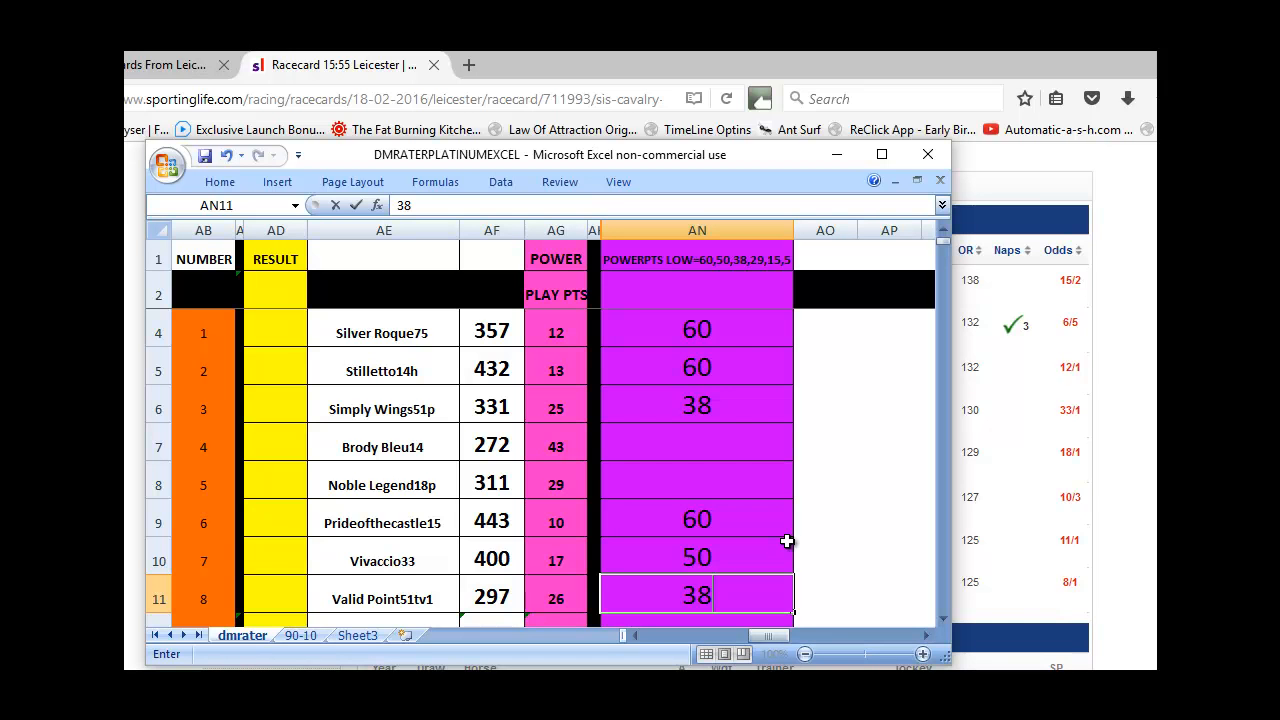
key("Up")
key("Up")
key("Up")
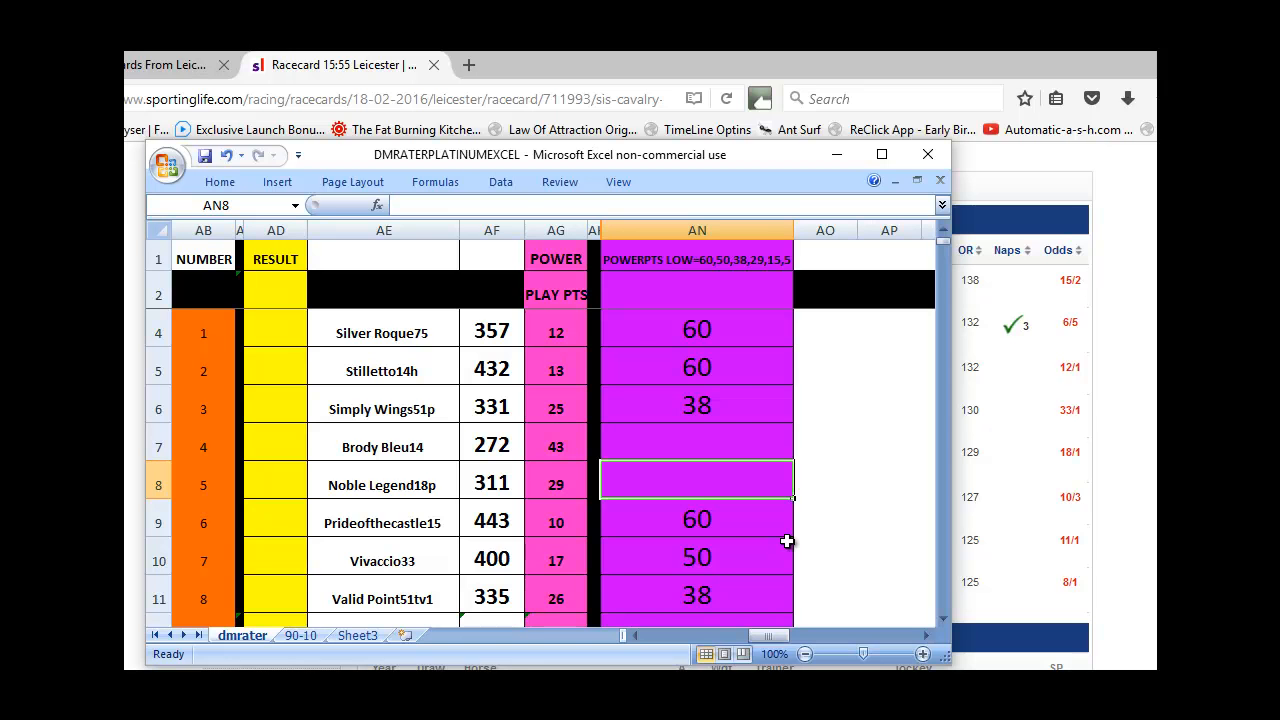
type("29")
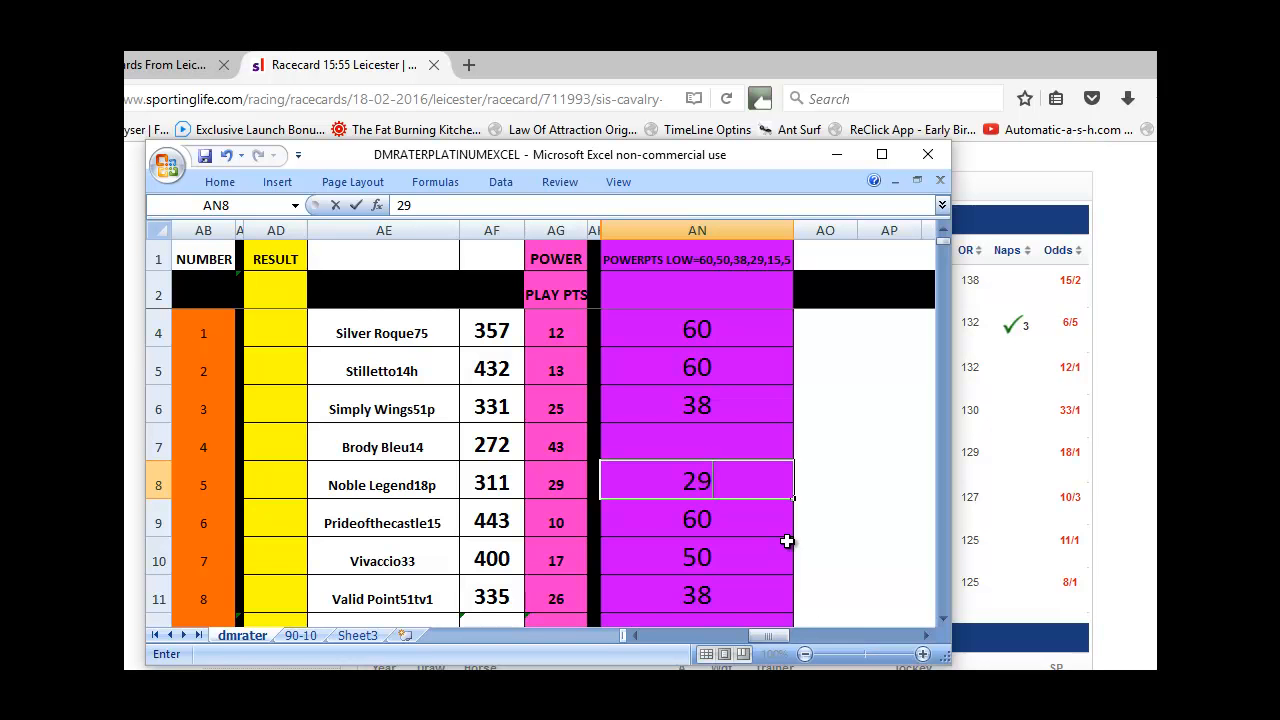
key("Down")
key("Down")
key("Down")
key("Down")
key("Up")
key("Up")
key("Up")
key("Up")
key("Up")
key("Up")
key("Up")
key("Up")
key("Up")
key("Up")
key("Up")
key("Down")
key("Down")
key("Down")
key("Down")
key("Down")
key("Down")
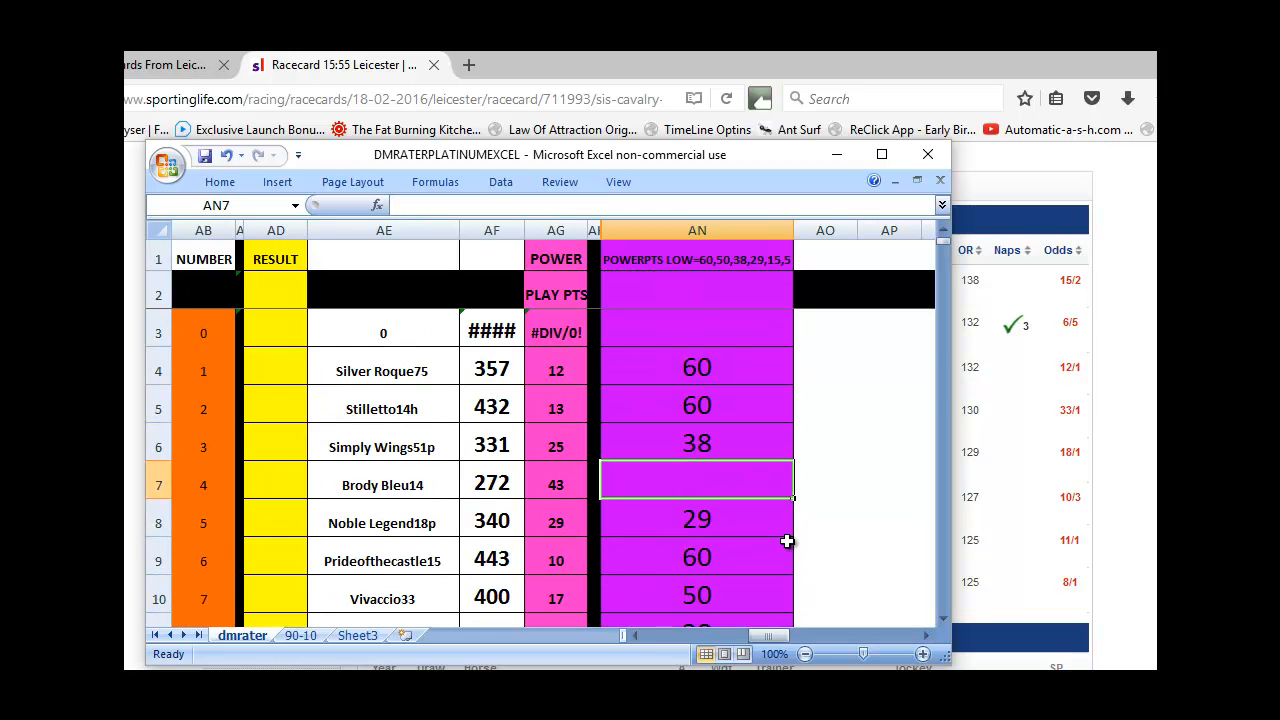
type("15")
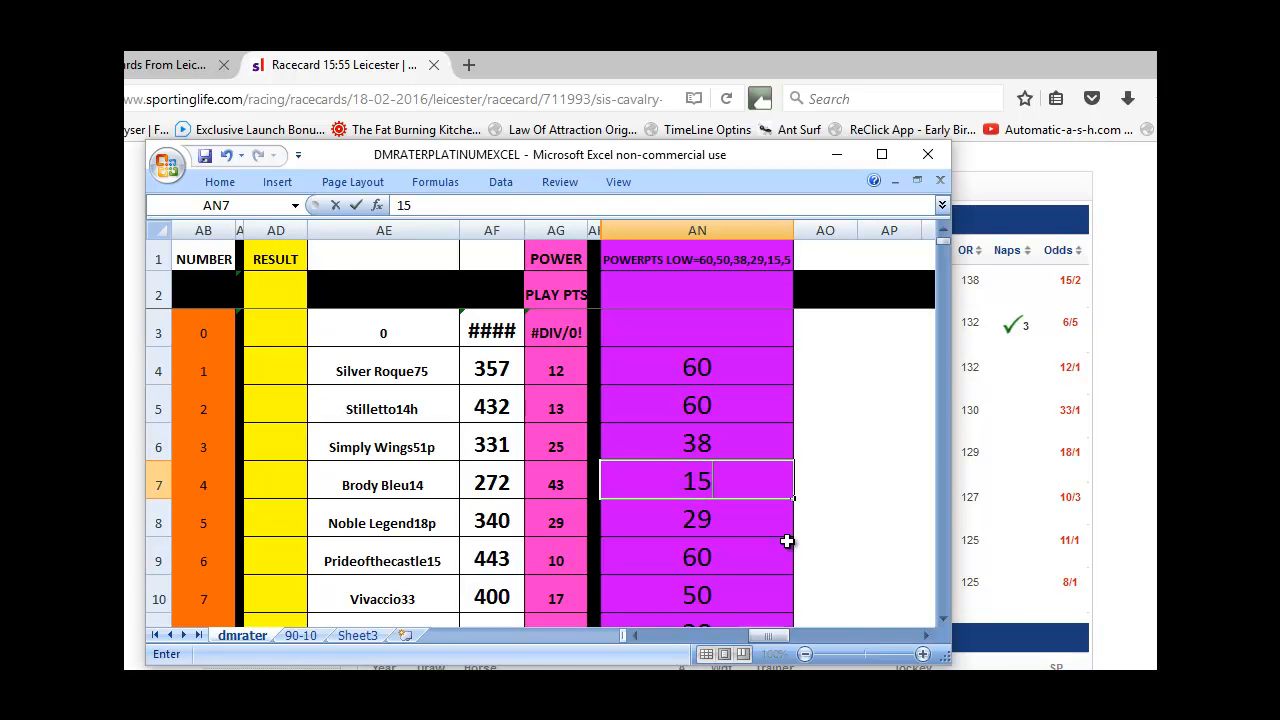
key("Up")
key("Up")
Go back to the PTS column beside the RPR ratings and compare the horses' totals.
key("Down")
key("Down")
key("Left")
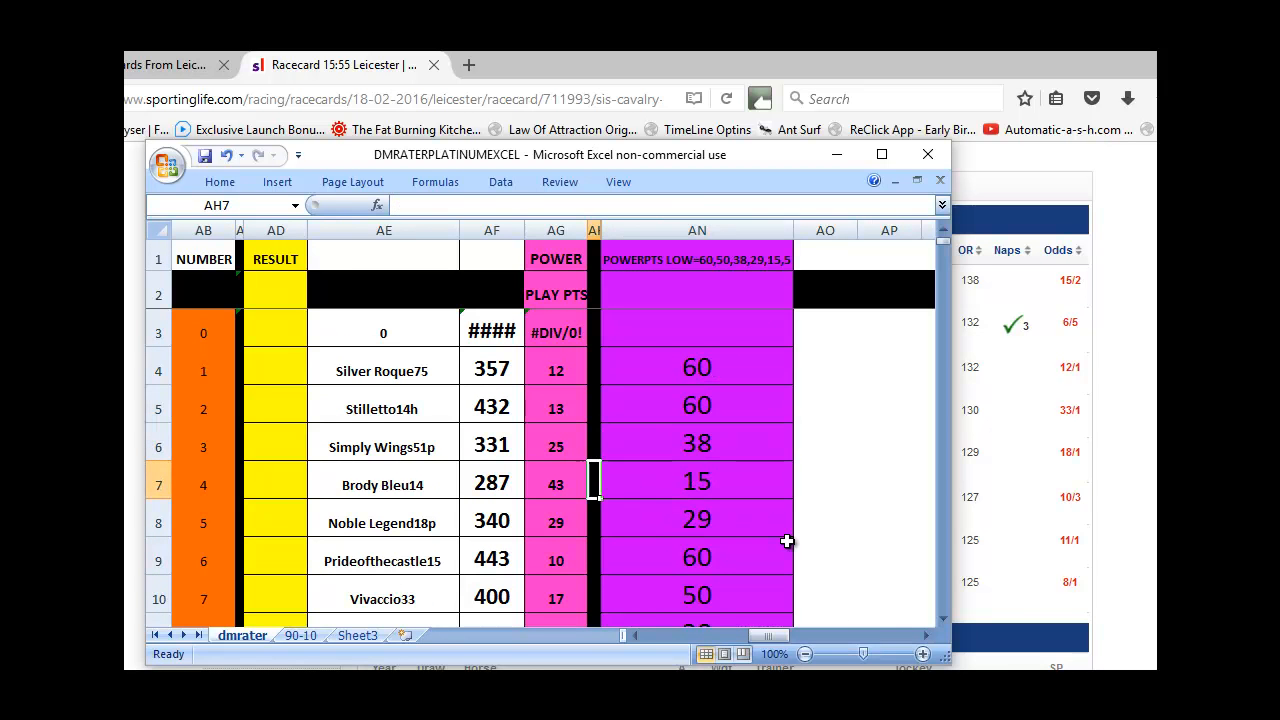
key("Left")
key("Left")
key("Left")
key("Left")
key("Left")
key("Left")
key("Left")
key("Left")
key("Left")
key("Left")
key("Left")
key("Left")
key("Left")
key("Left")
key("Left")
key("Left")
key("Left")
key("Left")
key("Left")
key("Left")
key("Left")
key("Left")
key("Left")
key("Left")
key("Left")
key("Left")
key("Left")
key("Right")
key("Right")
key("Right")
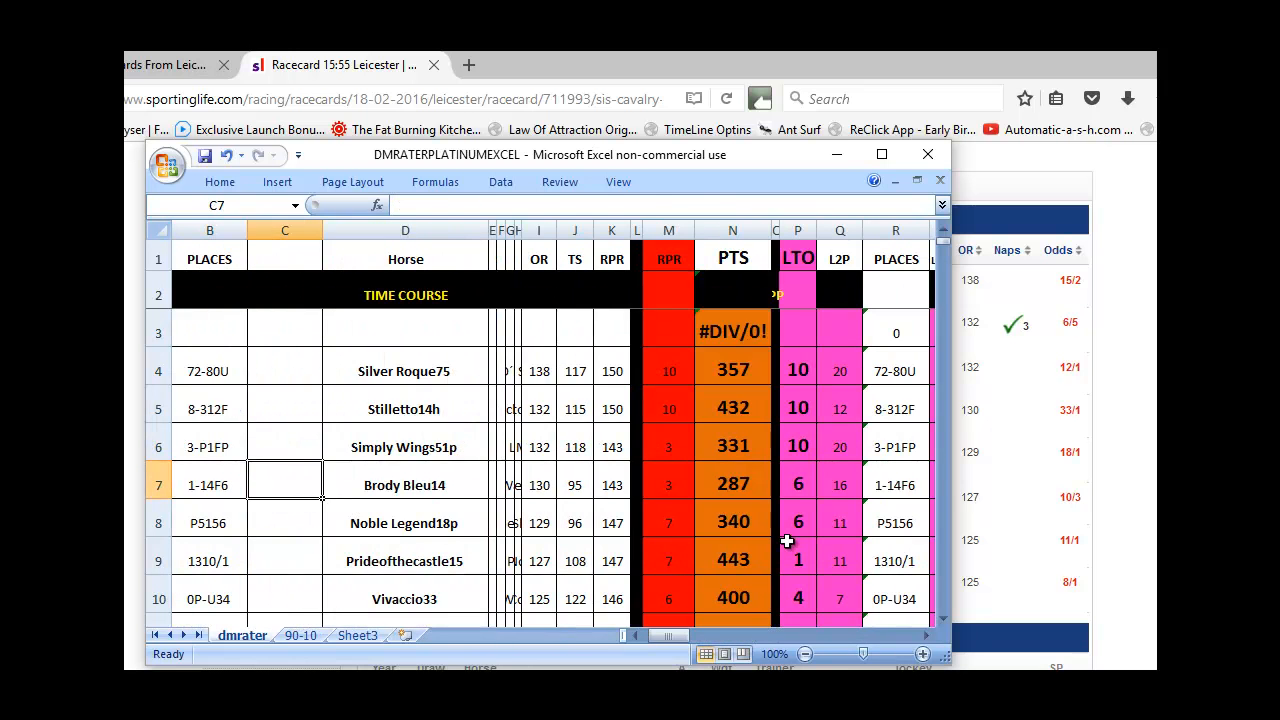
key("Right")
key("Right")
key("Right")
key("Right")
key("Right")
key("Right")
key("Right")
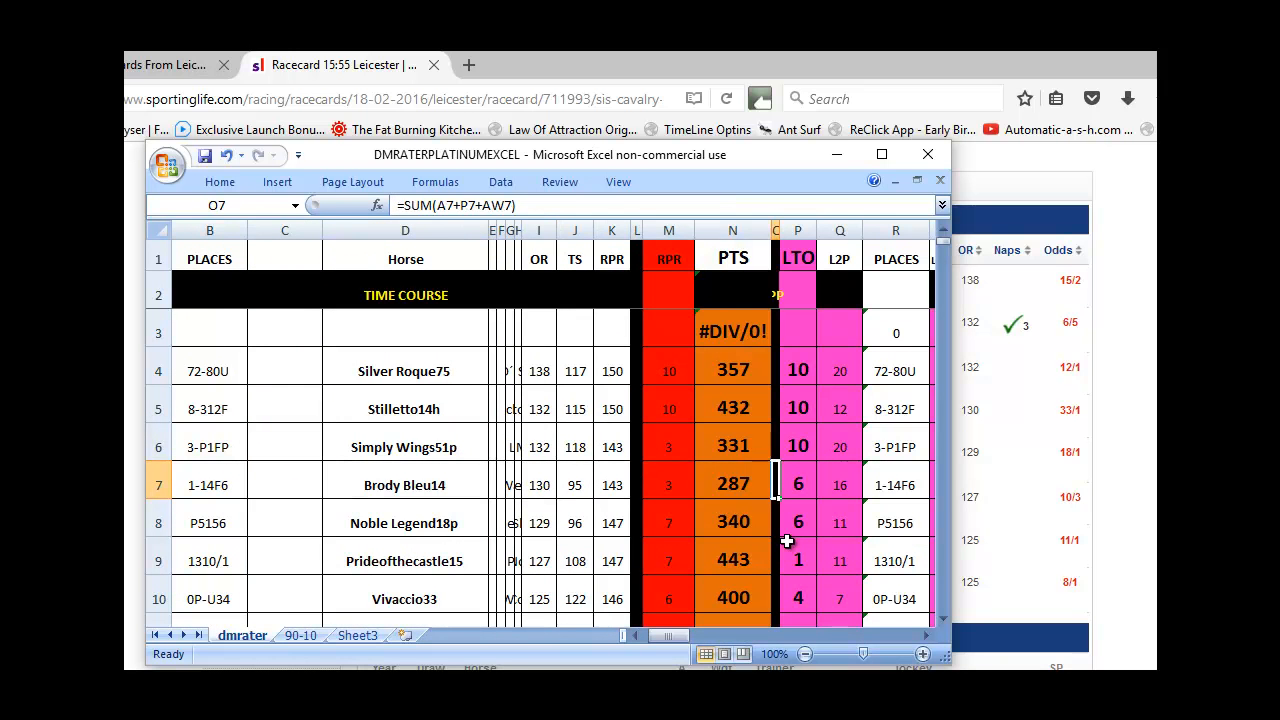
key("Left")
key("Up")
key("Up")
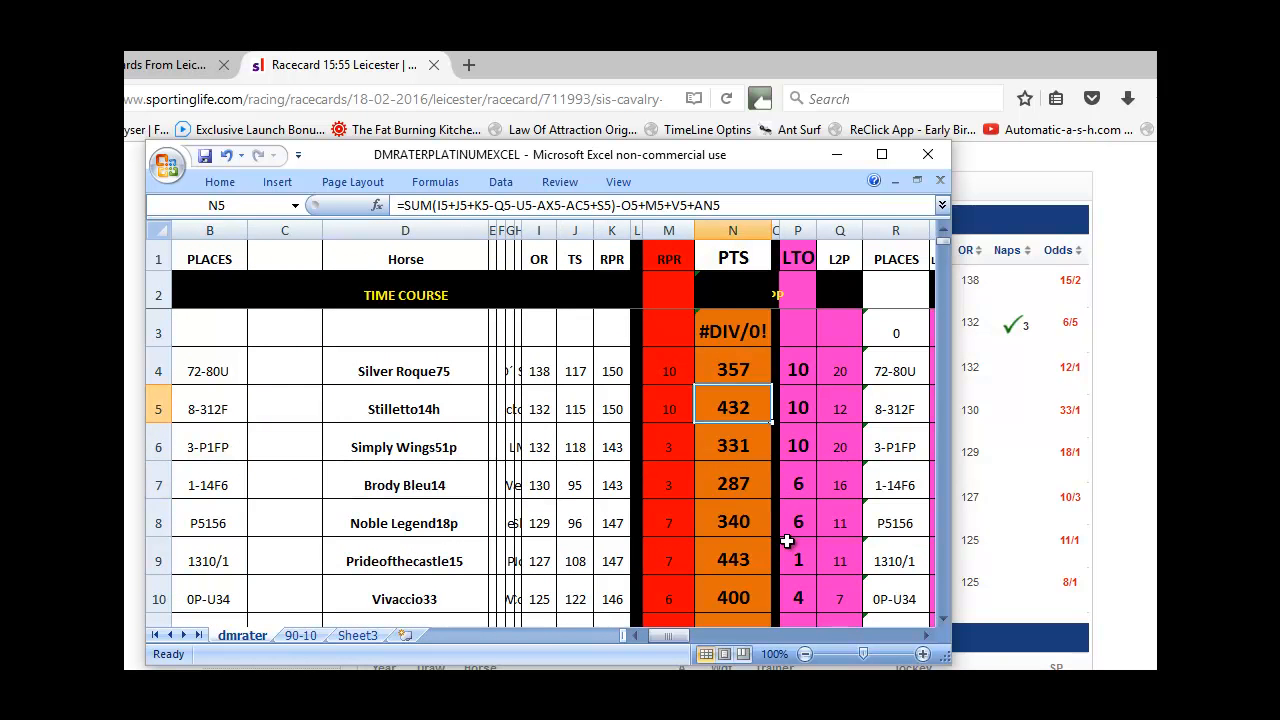
Fill the PTS cell of Prideofthecastle15, the top-rated runner, with the recently used purple colour.
key("Down")
key("Down")
key("Down")
key("Down")
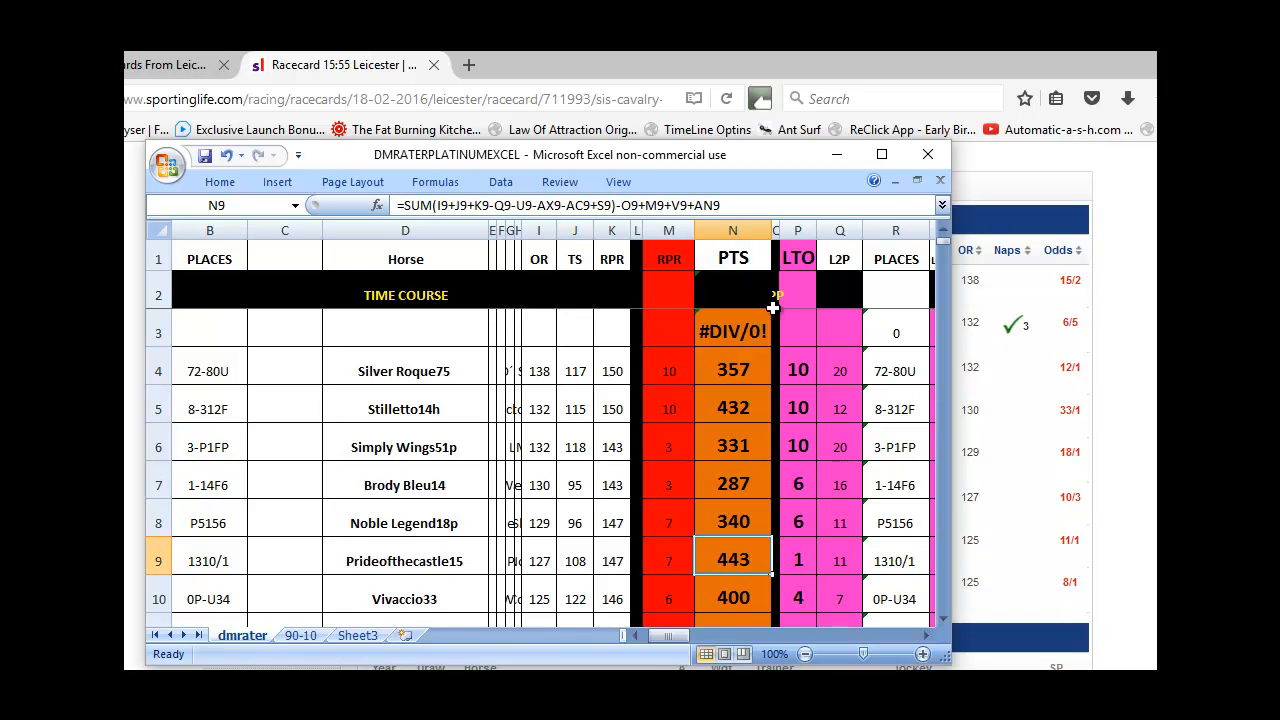
left_click(212, 187)
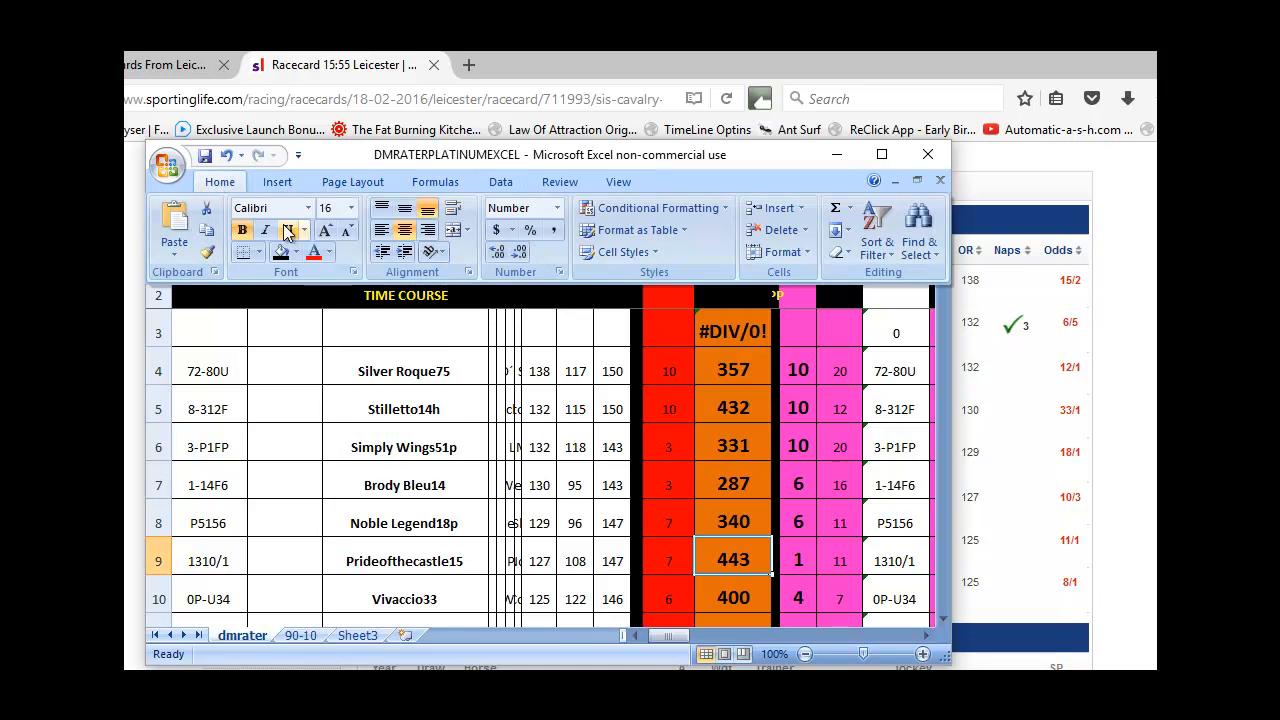
left_click(296, 252)
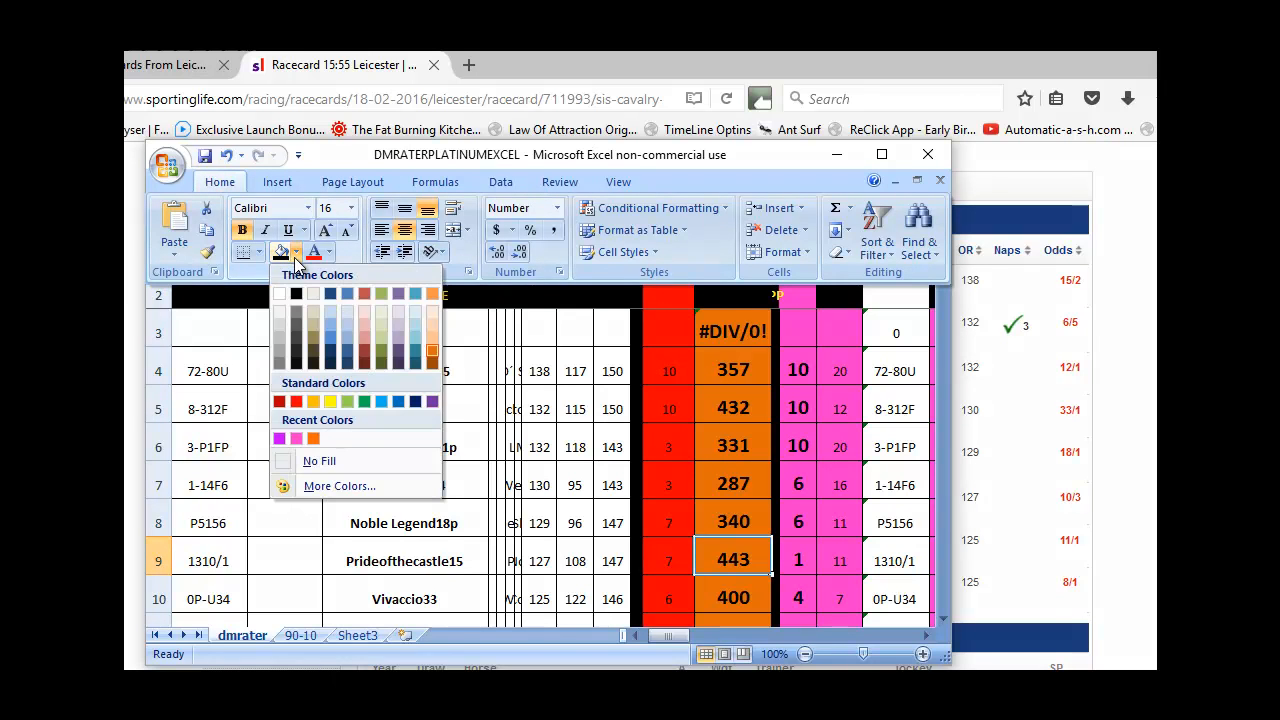
left_click(293, 441)
Find the second-highest total in the PTS column and fill Stilletto14h's PTS cell with the same purple.
scroll(795, 533, "down", 1)
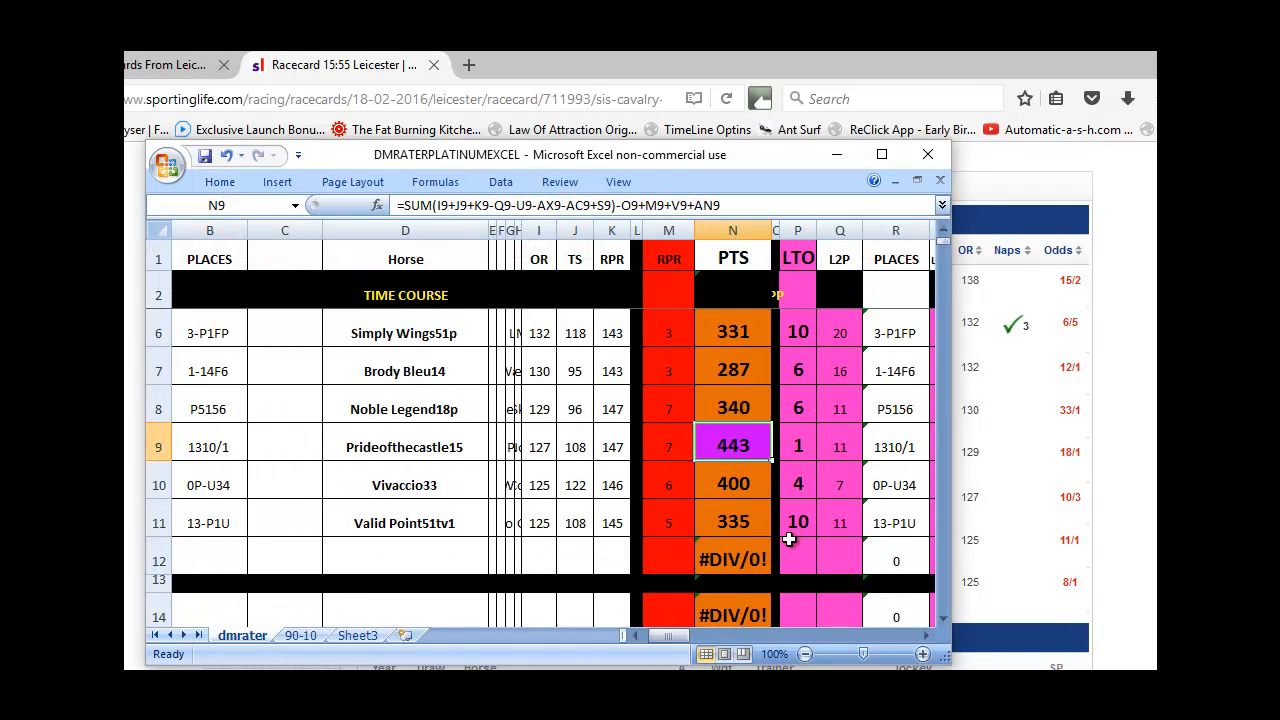
scroll(763, 430, "up", 1)
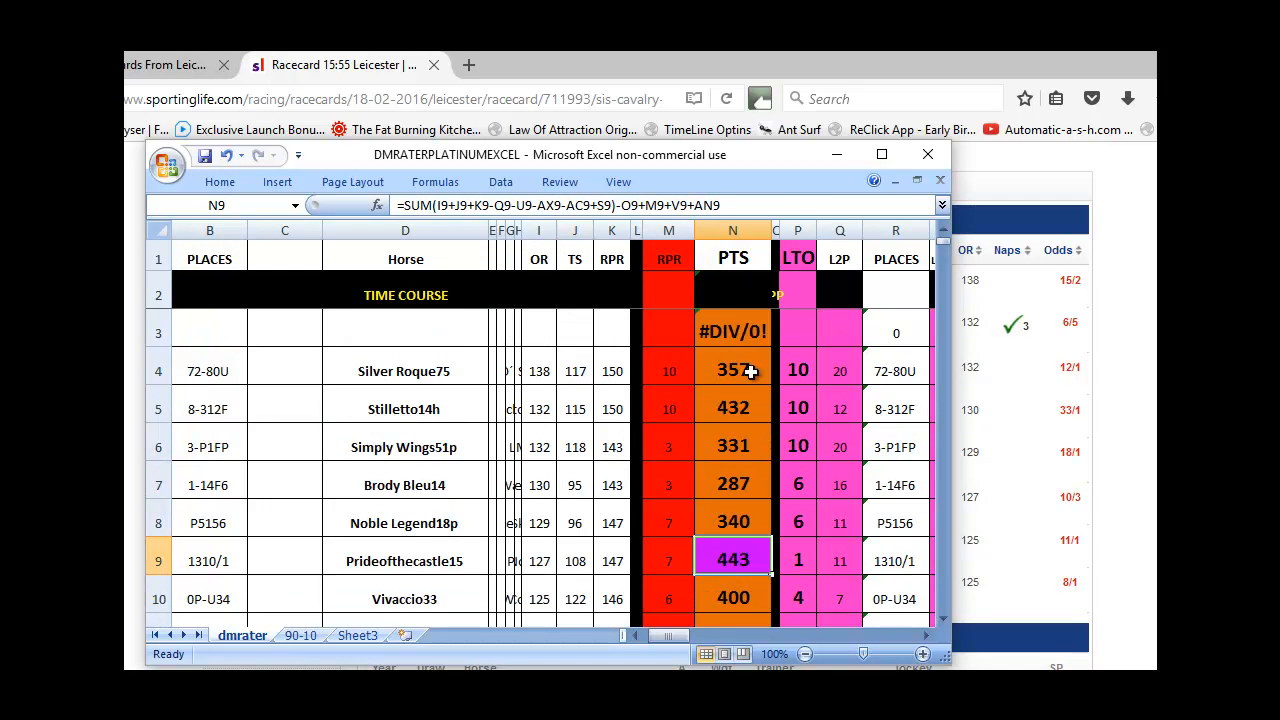
scroll(785, 535, "down", 1)
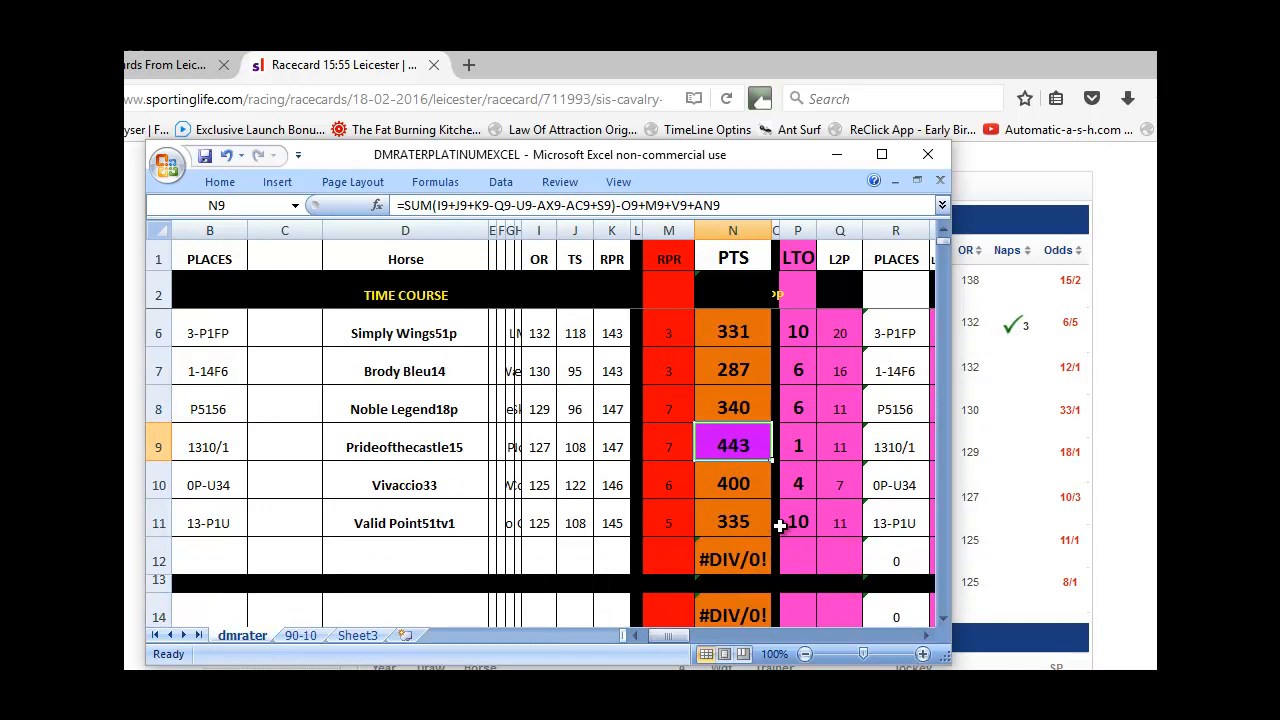
scroll(750, 452, "up", 1)
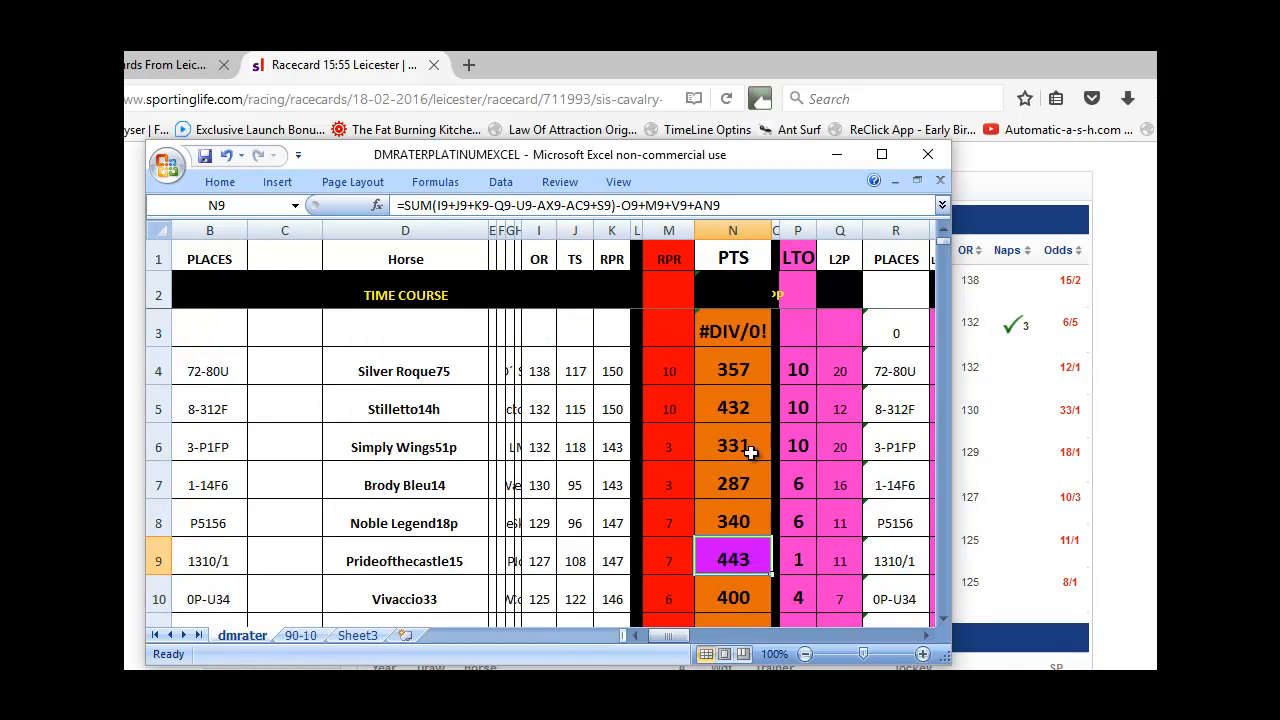
left_click(738, 408)
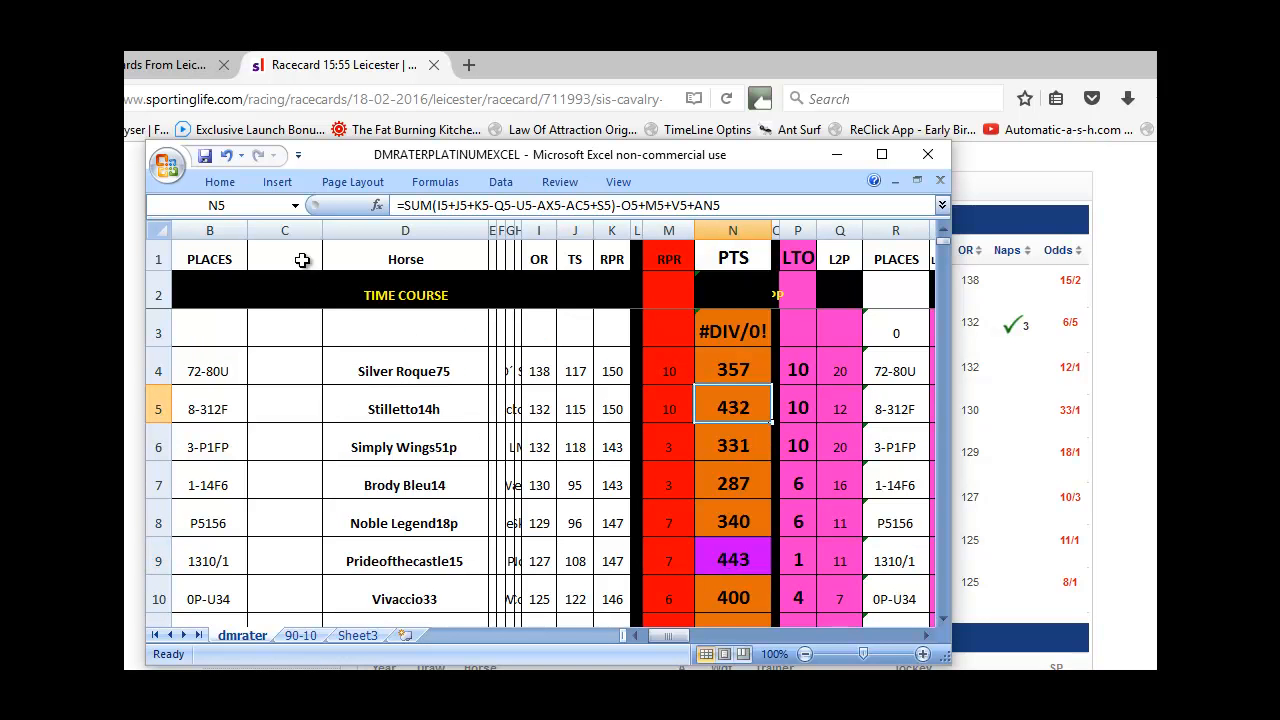
left_click(221, 186)
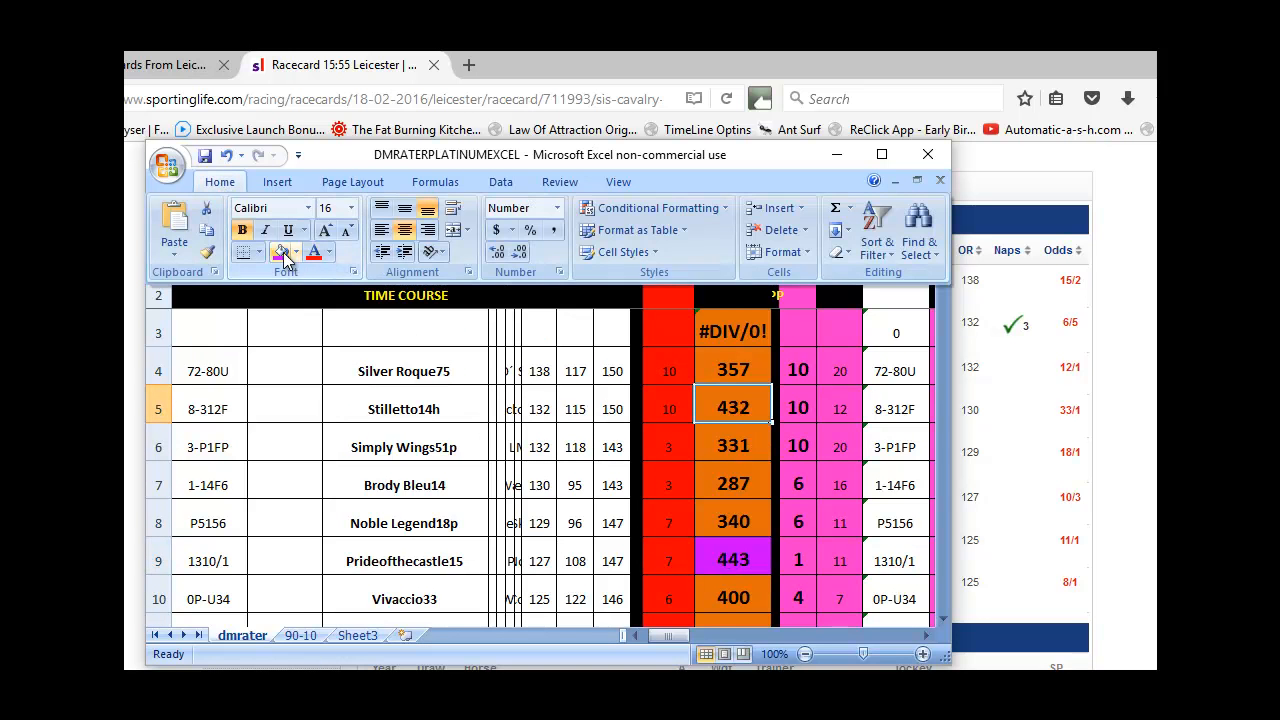
left_click(280, 251)
scroll(790, 565, "down", 1)
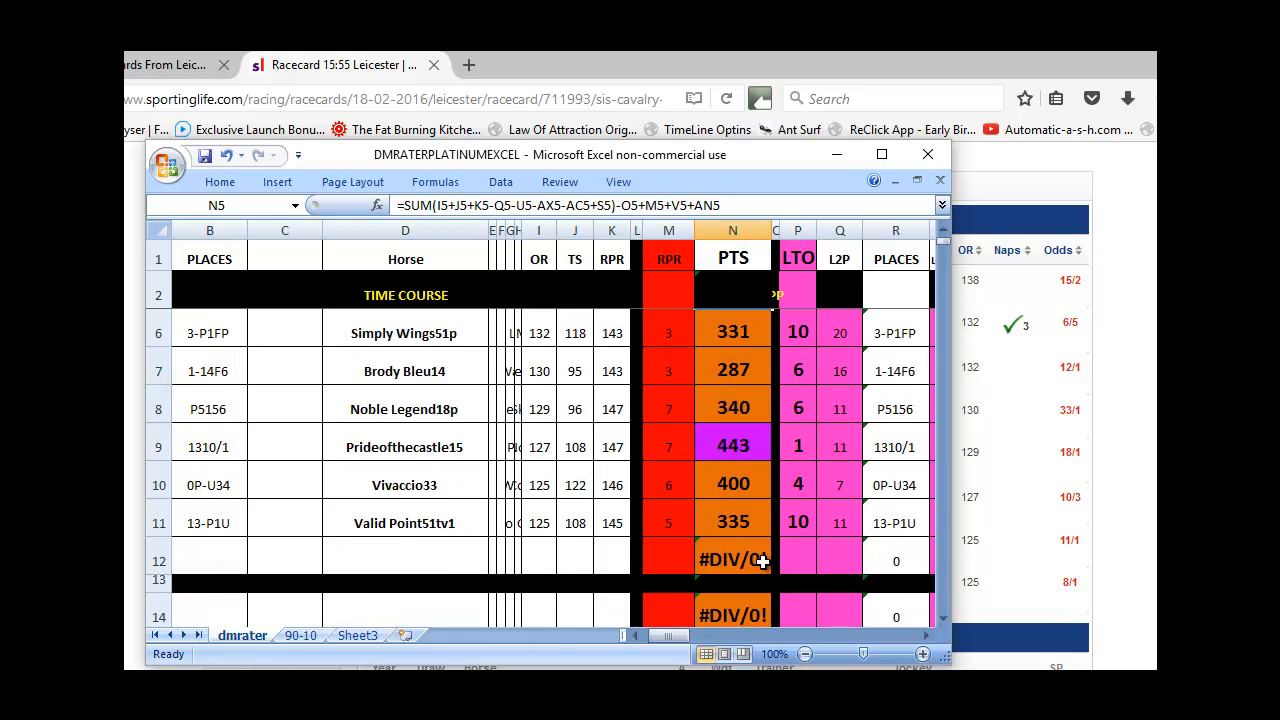
scroll(762, 491, "up", 1)
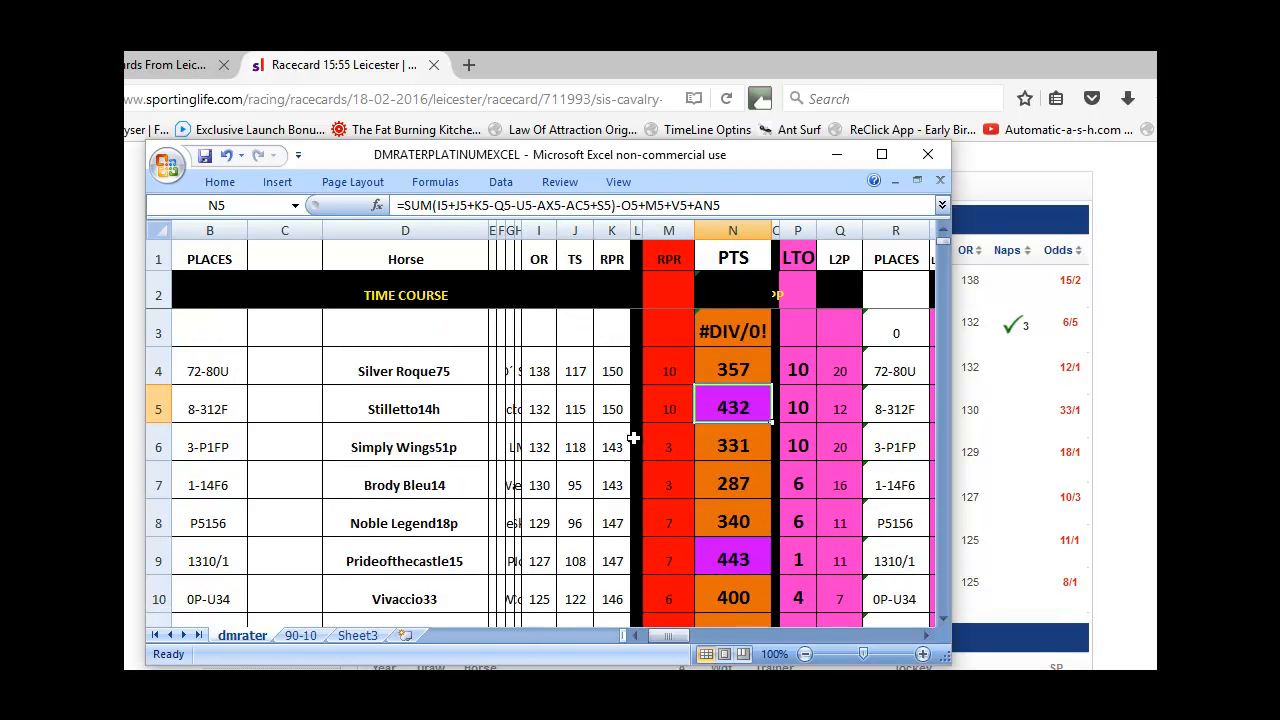
left_click(675, 413)
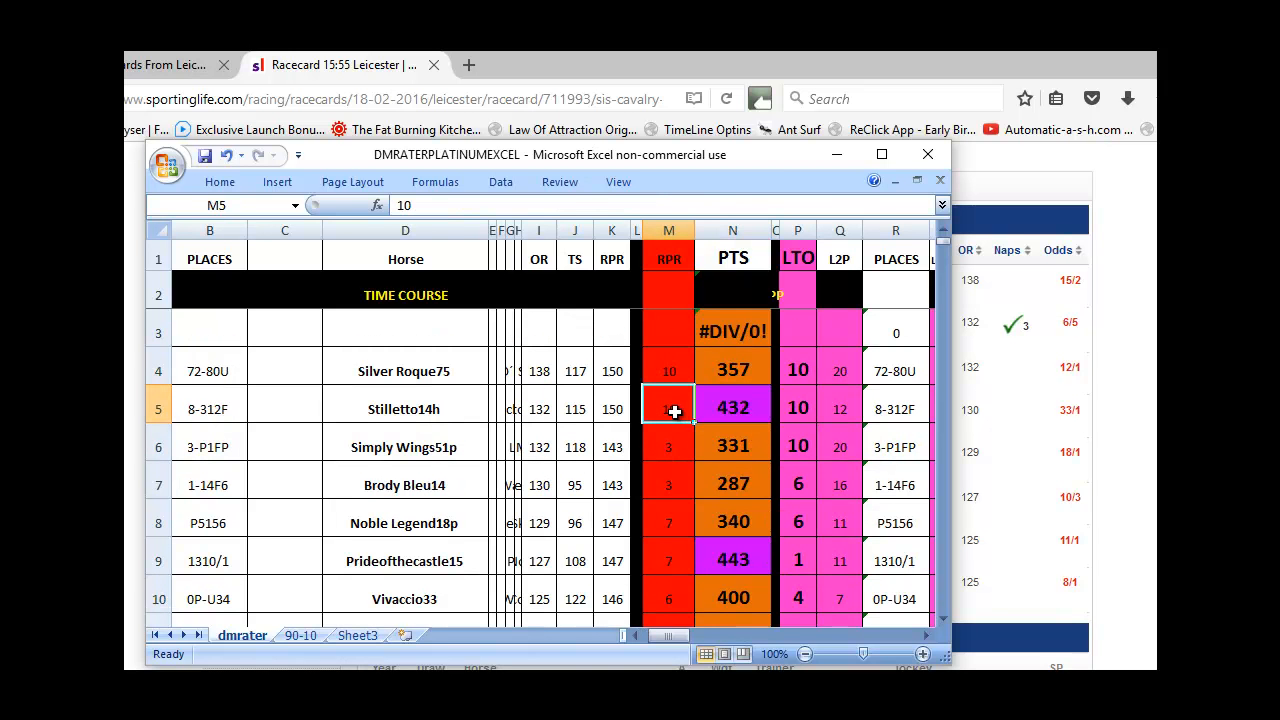
key("Right")
key("Right")
key("Right")
key("Right")
key("Right")
key("Right")
key("Right")
key("Right")
key("Right")
key("Right")
key("Right")
key("Right")
key("Right")
key("Right")
key("Right")
key("Right")
key("Right")
key("Right")
key("Right")
key("Right")
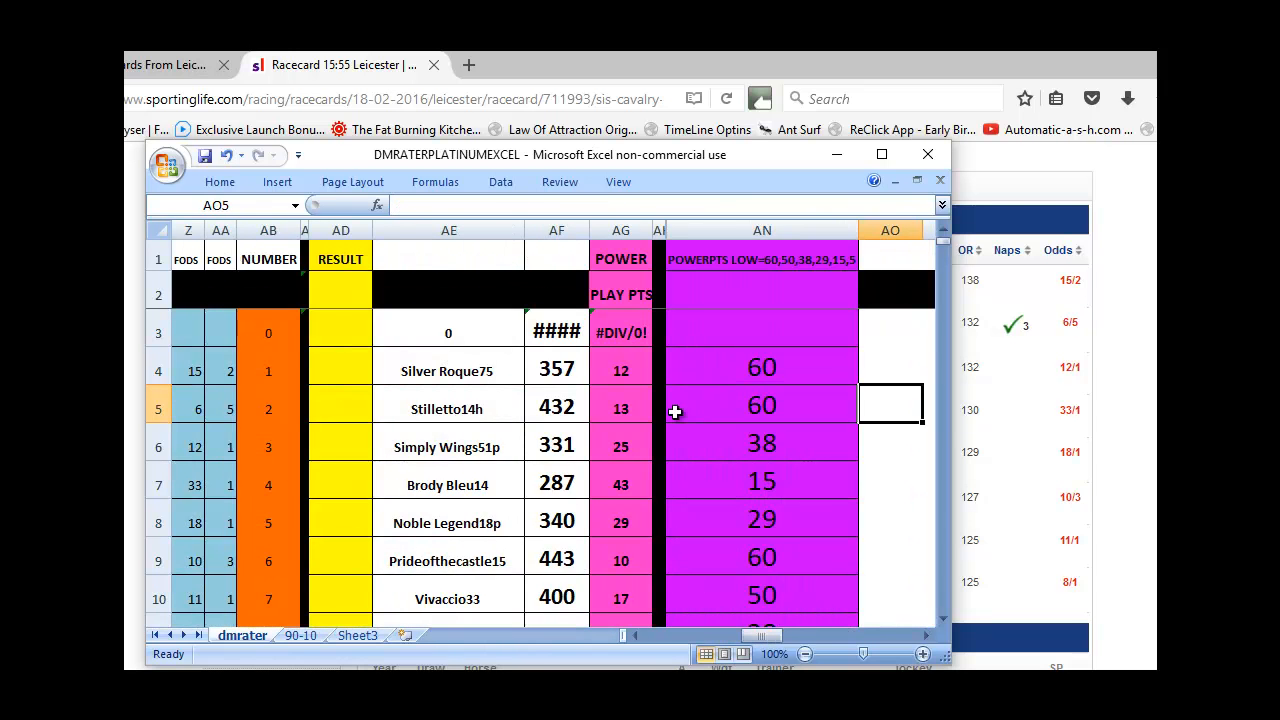
Review Stilletto14h's row back to the Horse column, then across to its POWER PLAY PTS.
key("Left")
key("Left")
key("Left")
key("Left")
key("Left")
key("Left")
key("Left")
key("Left")
key("Left")
key("Left")
key("Left")
key("Left")
key("Left")
key("Right")
key("Right")
key("Right")
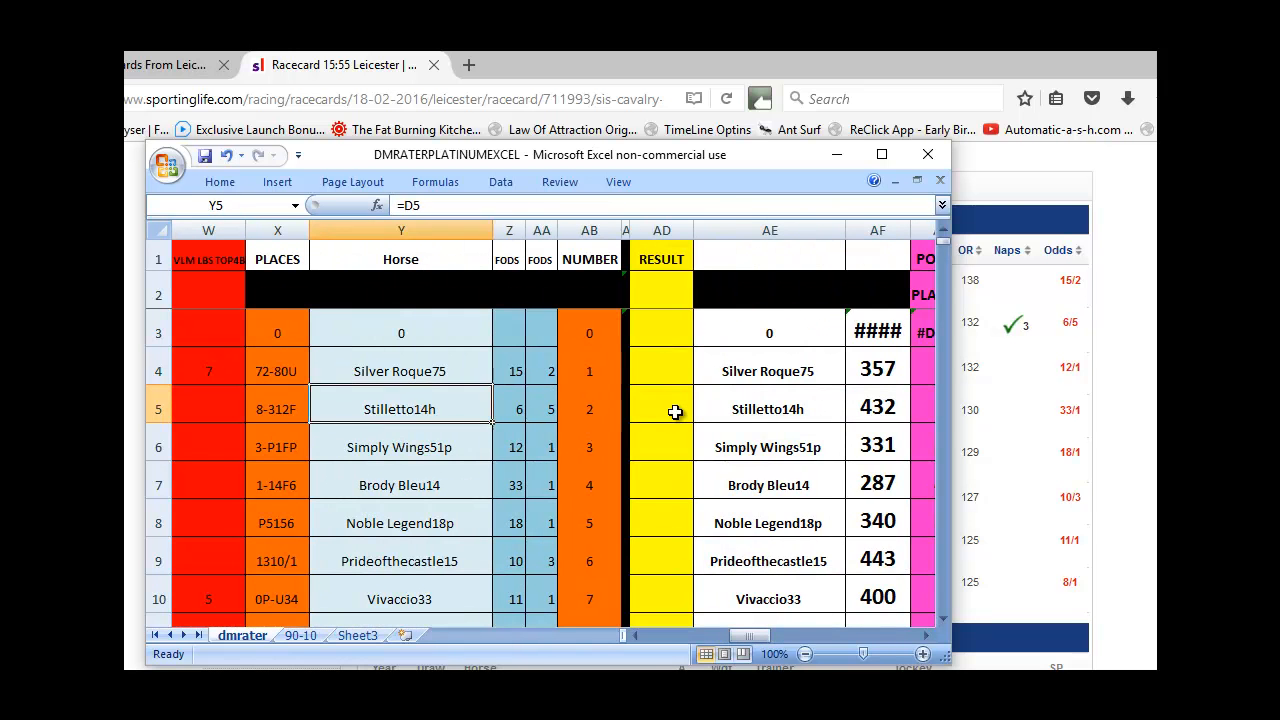
key("Right")
key("Right")
key("Right")
key("Right")
key("Right")
key("Right")
key("Right")
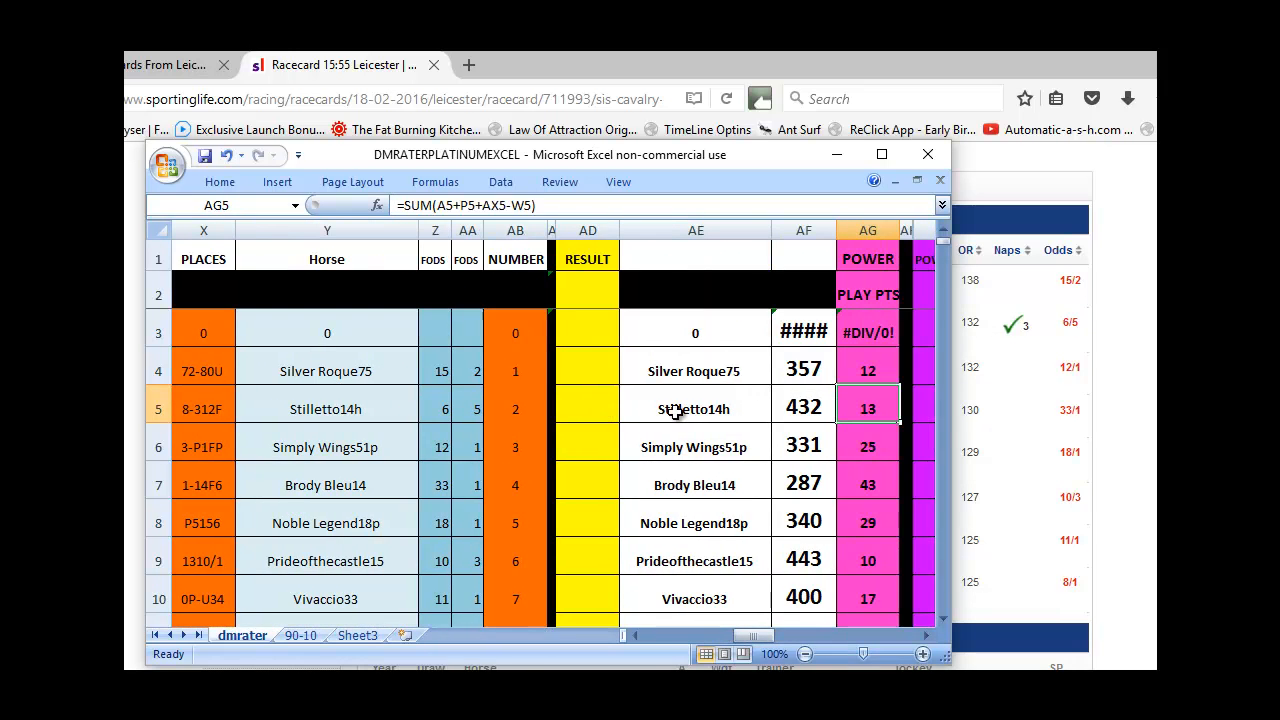
key("Down")
key("Down")
key("Down")
key("Down")
key("Down")
key("Left")
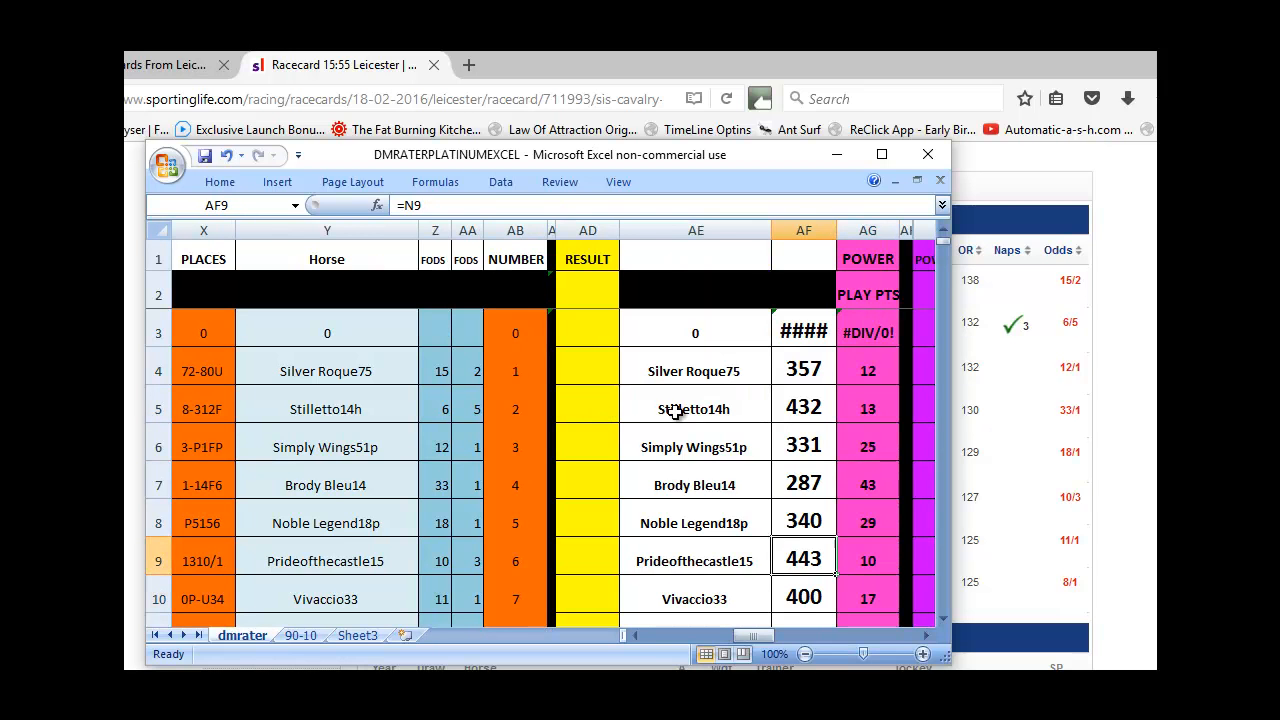
key("Up")
key("Up")
key("Up")
key("Left")
key("Left")
key("Left")
key("Left")
key("Left")
key("Left")
key("Right")
key("Right")
key("Right")
key("Right")
key("Right")
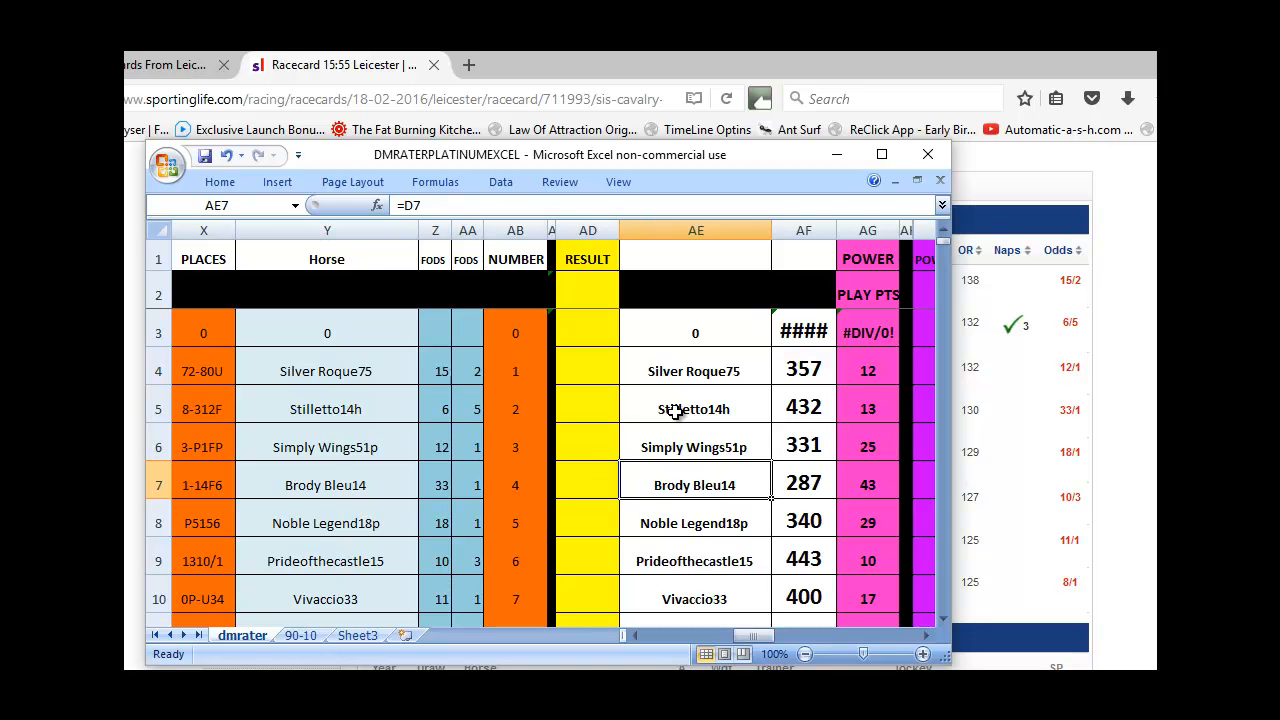
Examine the second FODS column beside NUMBER, reading the horses' values down to Valid Point51tv1.
key("Up")
key("Left")
key("Left")
key("Left")
key("Left")
key("Left")
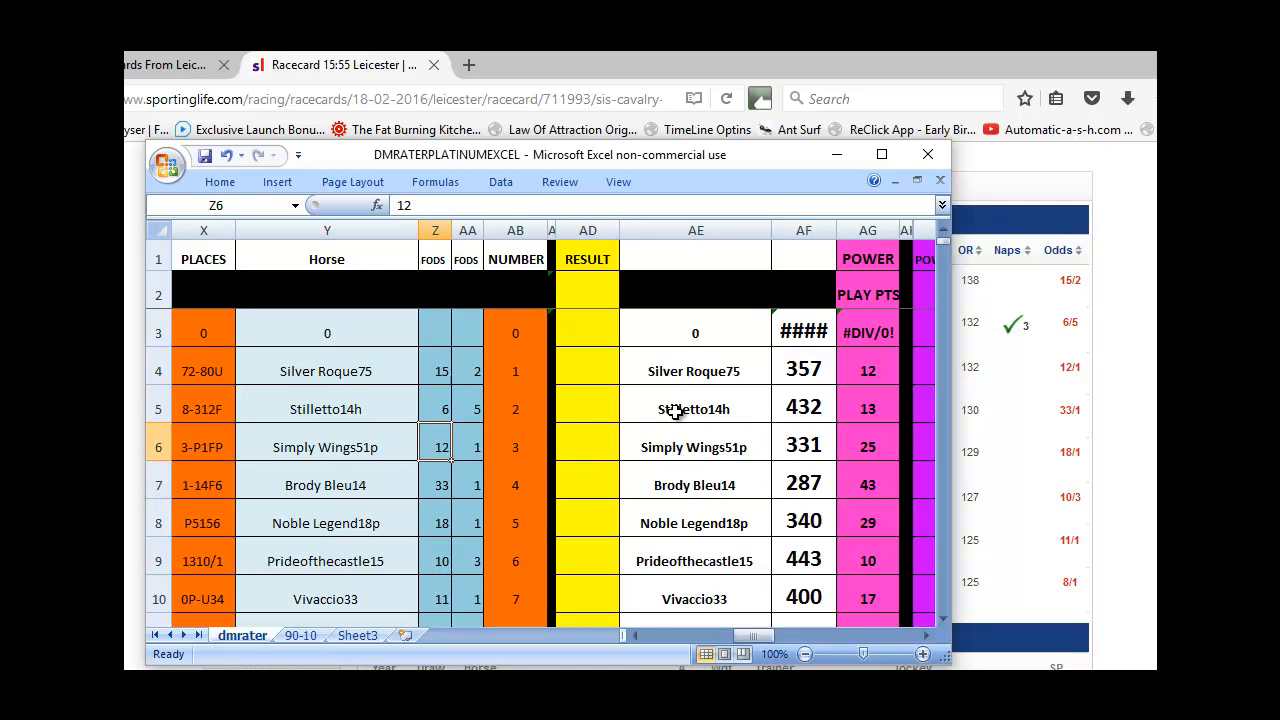
key("Right")
key("Right")
key("Up")
key("Up")
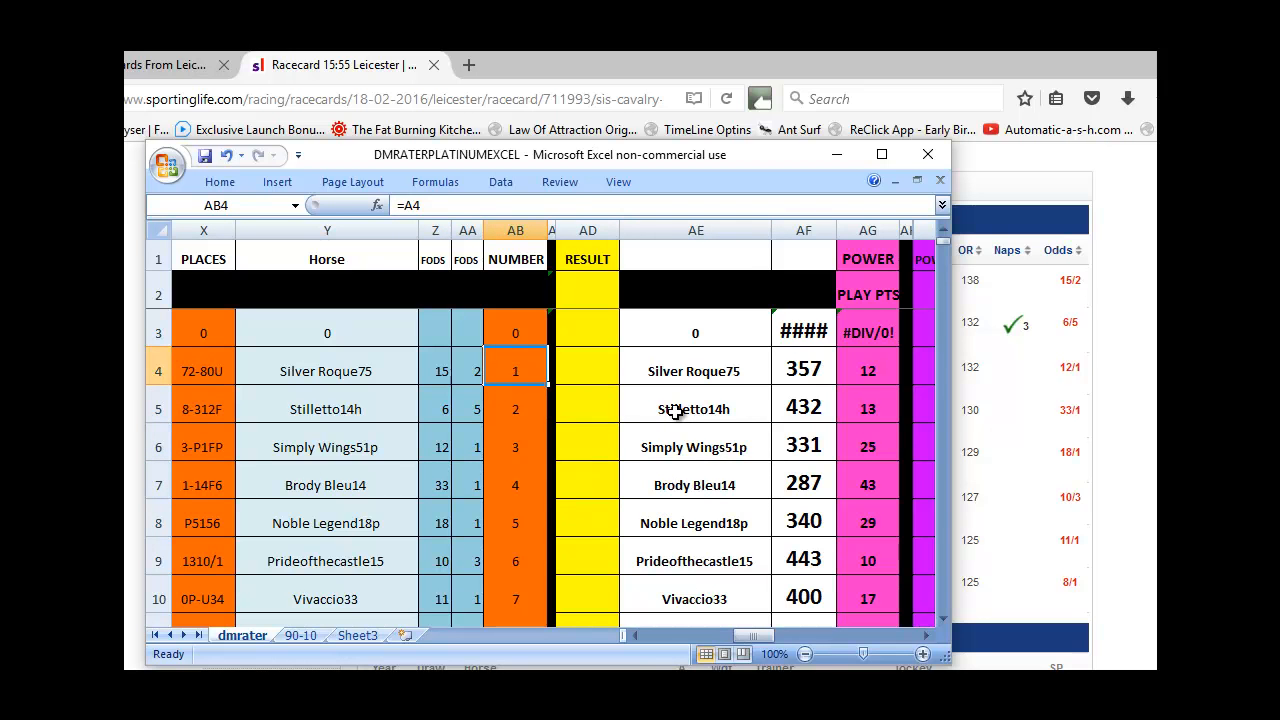
key("Left")
key("Left")
key("Left")
key("Right")
key("Right")
key("Up")
key("Up")
key("Down")
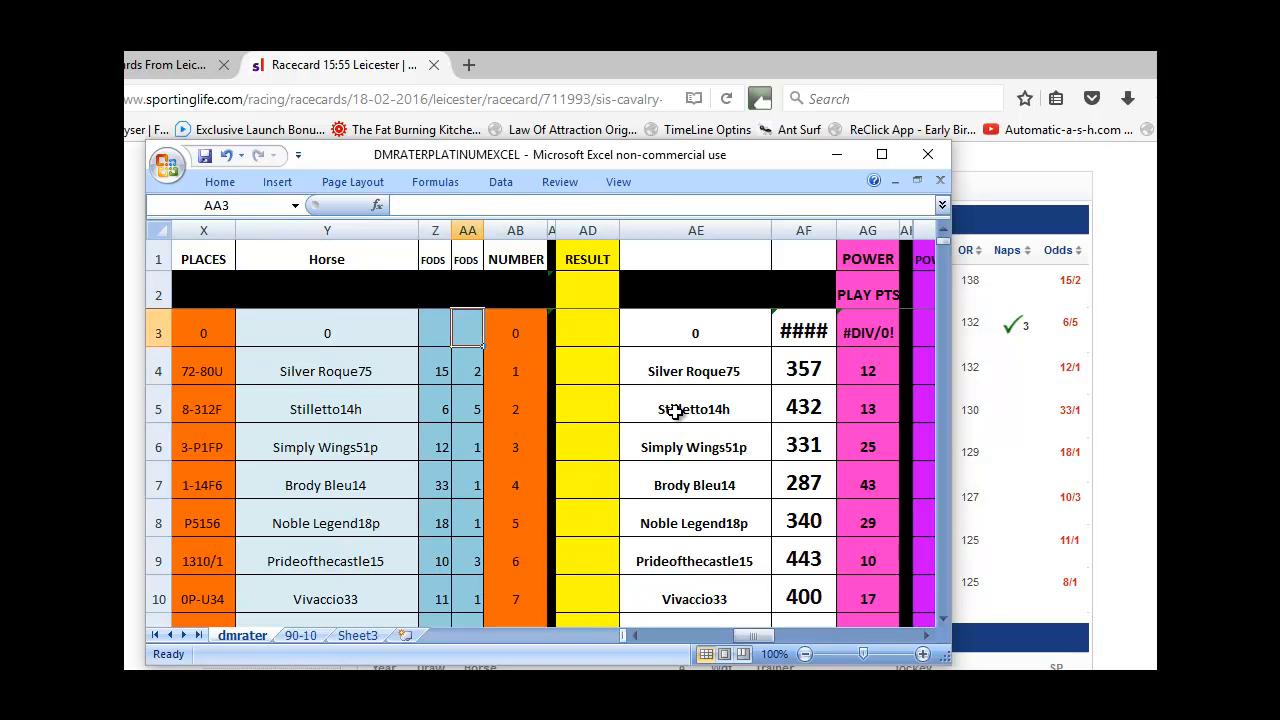
key("Down")
key("Down")
key("Down")
key("Down")
key("Down")
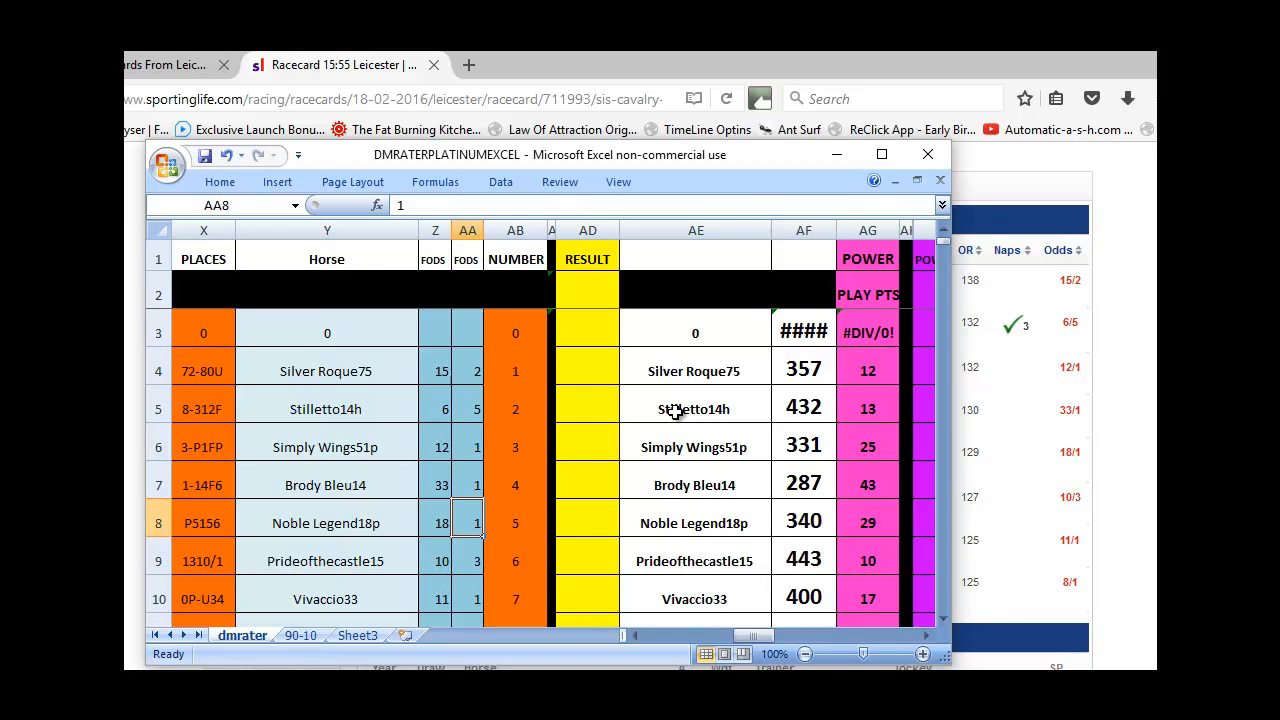
key("Down")
key("Down")
key("Down")
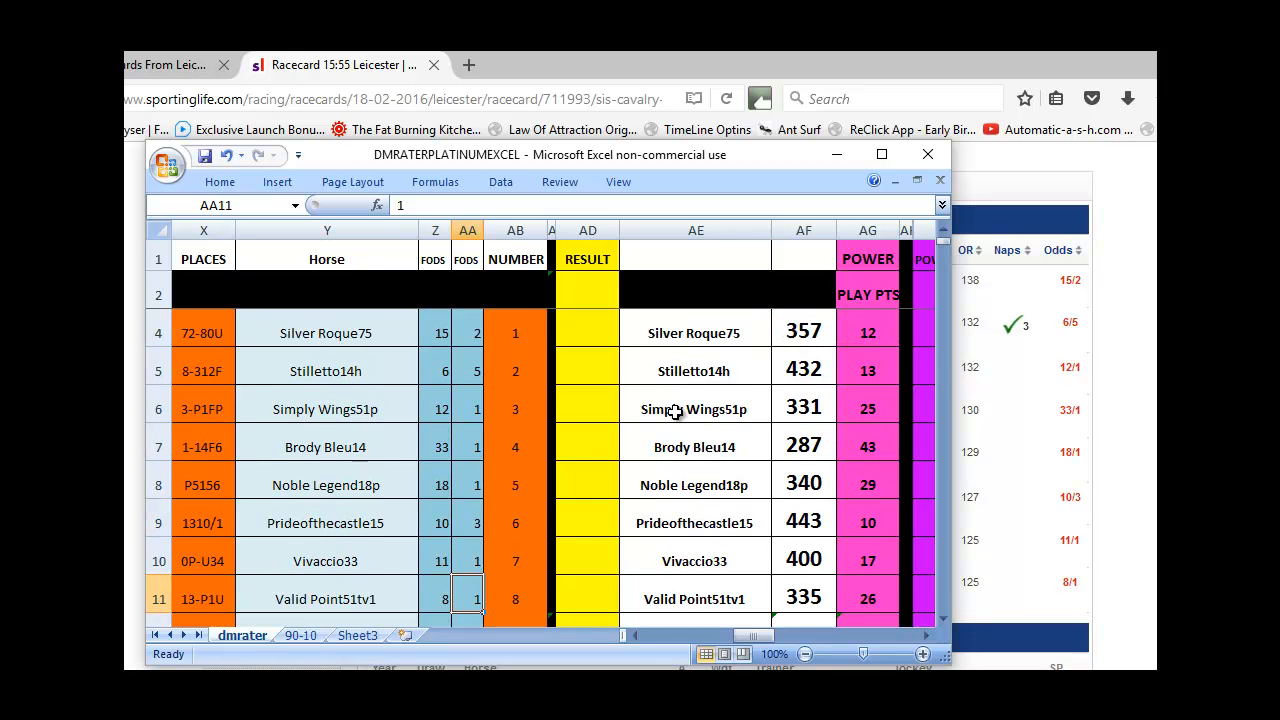
key("Down")
key("Up")
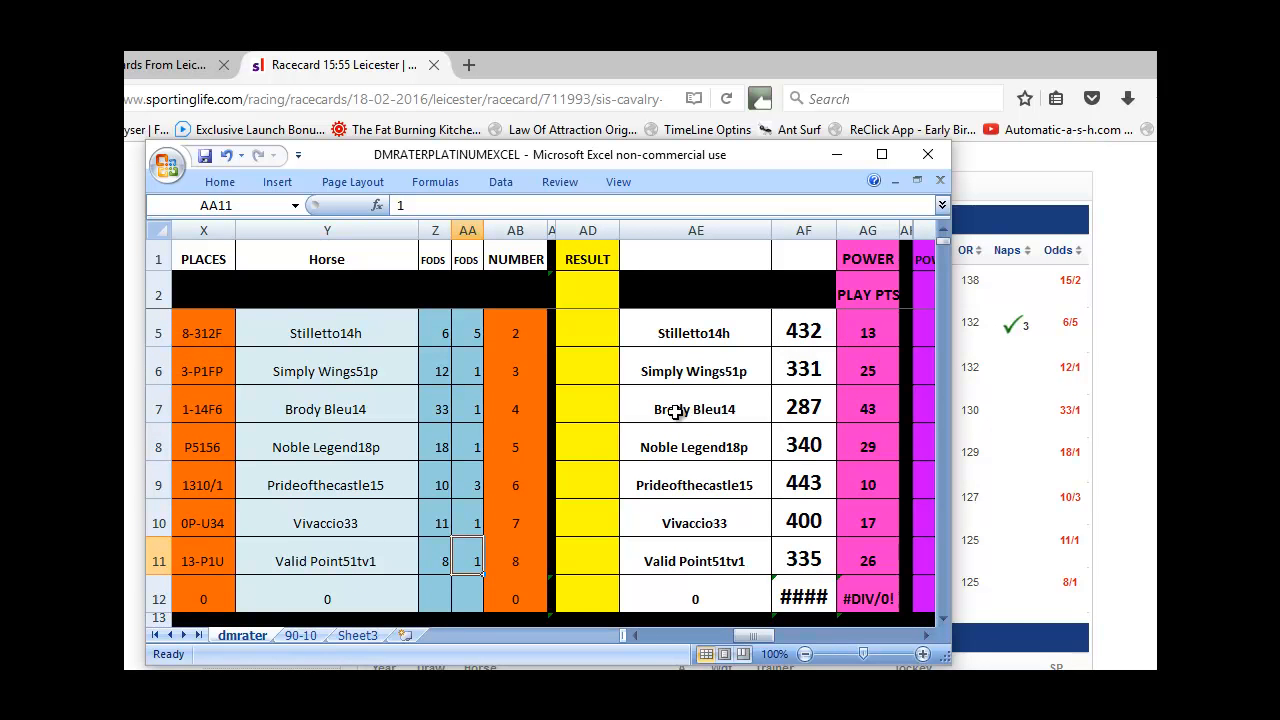
Examine the first FODS column, reading the horses' values from Valid Point51tv1 back up to Silver Roque75.
key("Left")
key("Up")
key("Up")
key("Up")
key("Up")
key("Up")
key("Up")
key("Up")
key("Up")
key("Up")
key("Up")
key("Down")
key("Down")
key("Down")
key("Down")
key("Up")
key("Up")
key("Down")
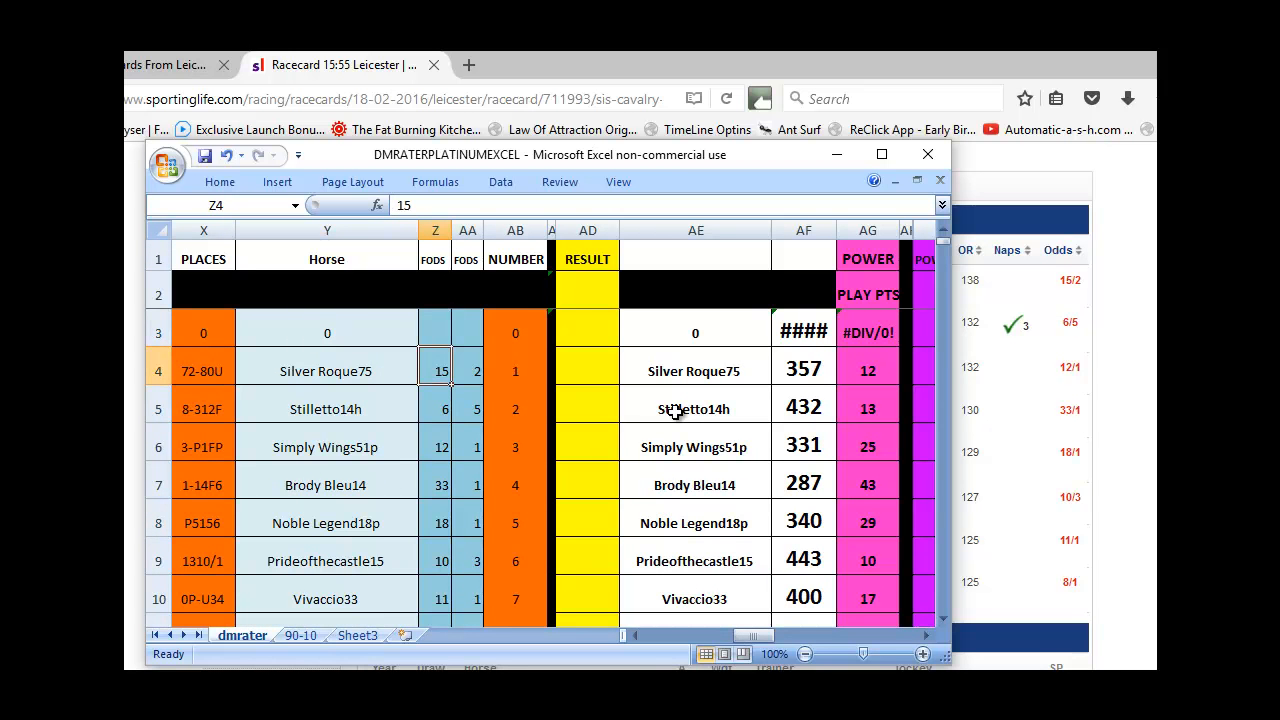
key("Left")
key("Left")
key("Left")
key("Left")
key("Left")
key("Left")
key("Left")
key("Left")
key("Left")
key("Left")
key("Left")
key("Left")
key("Left")
key("Left")
key("Left")
key("Left")
key("Left")
key("Right")
key("Right")
key("Right")
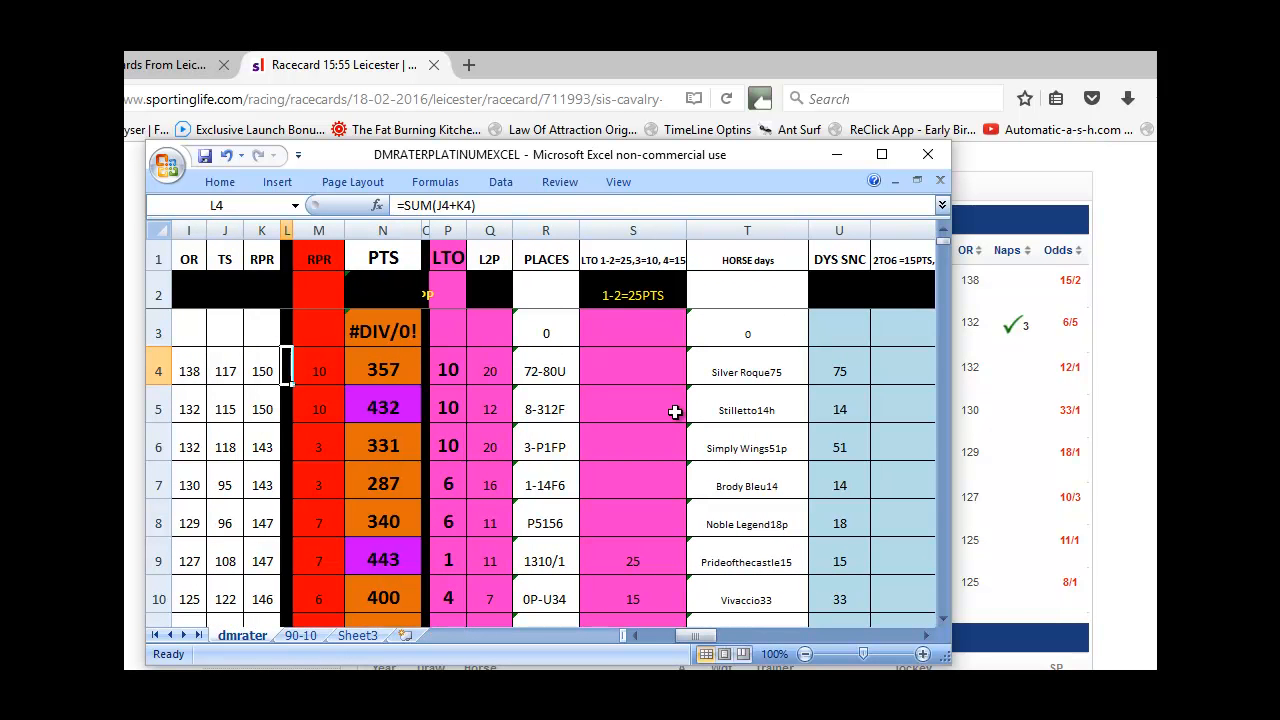
key("Right")
key("Right")
left_click(219, 182)
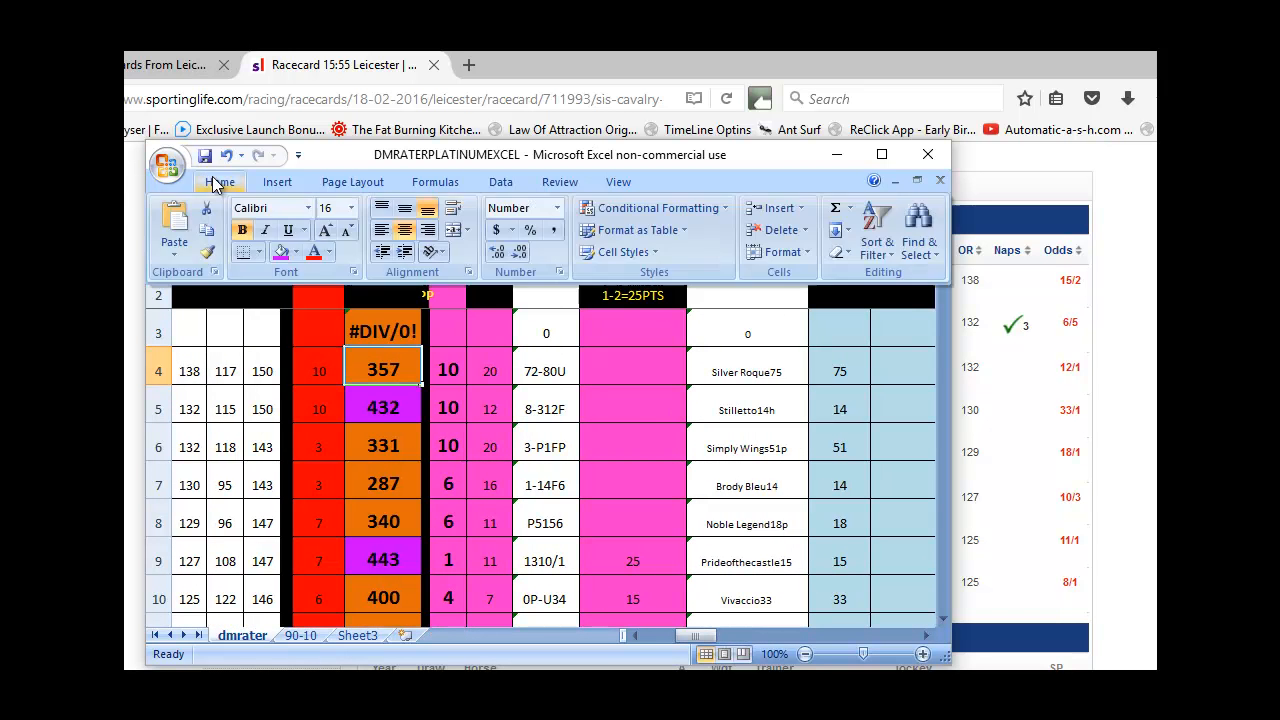
left_click(296, 252)
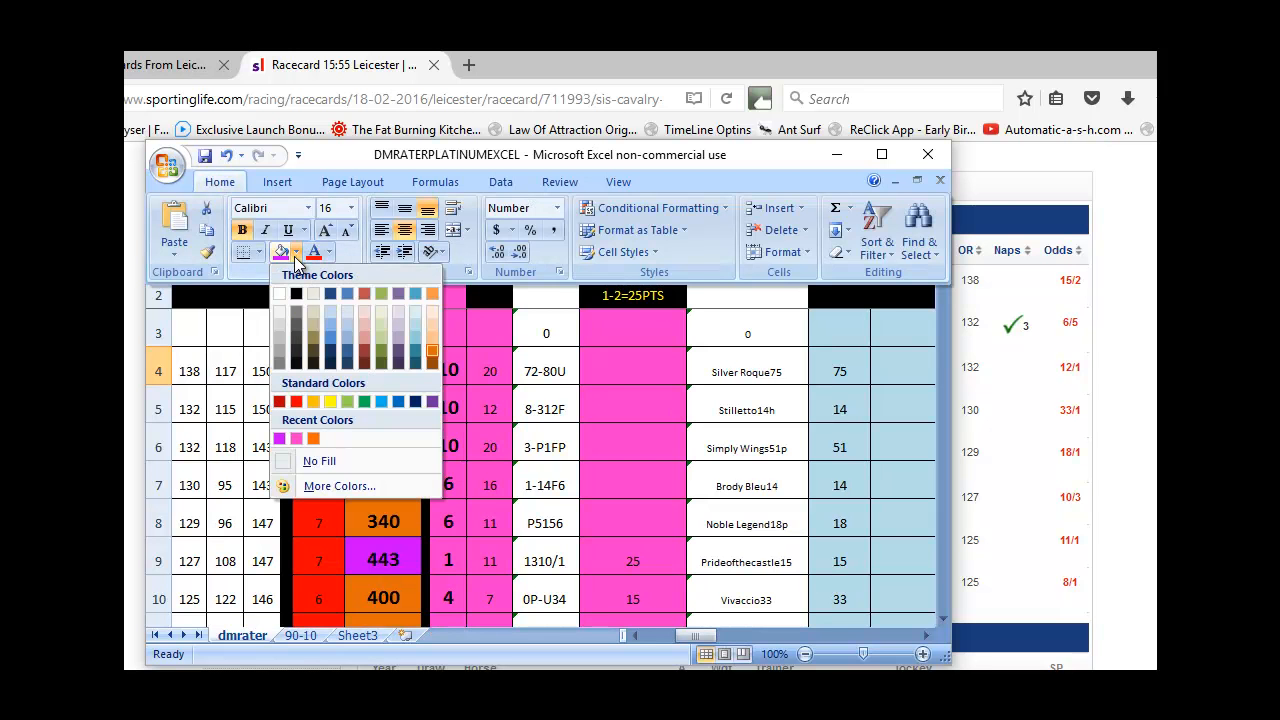
left_click(381, 401)
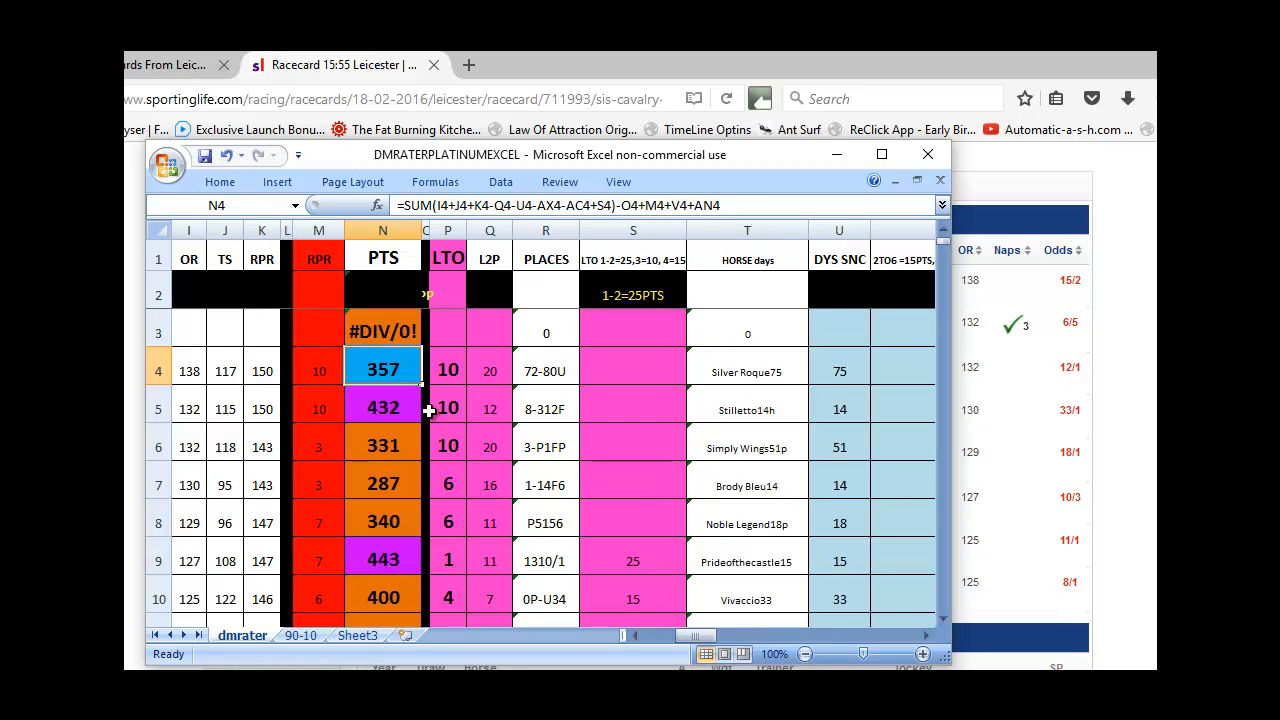
key("Down")
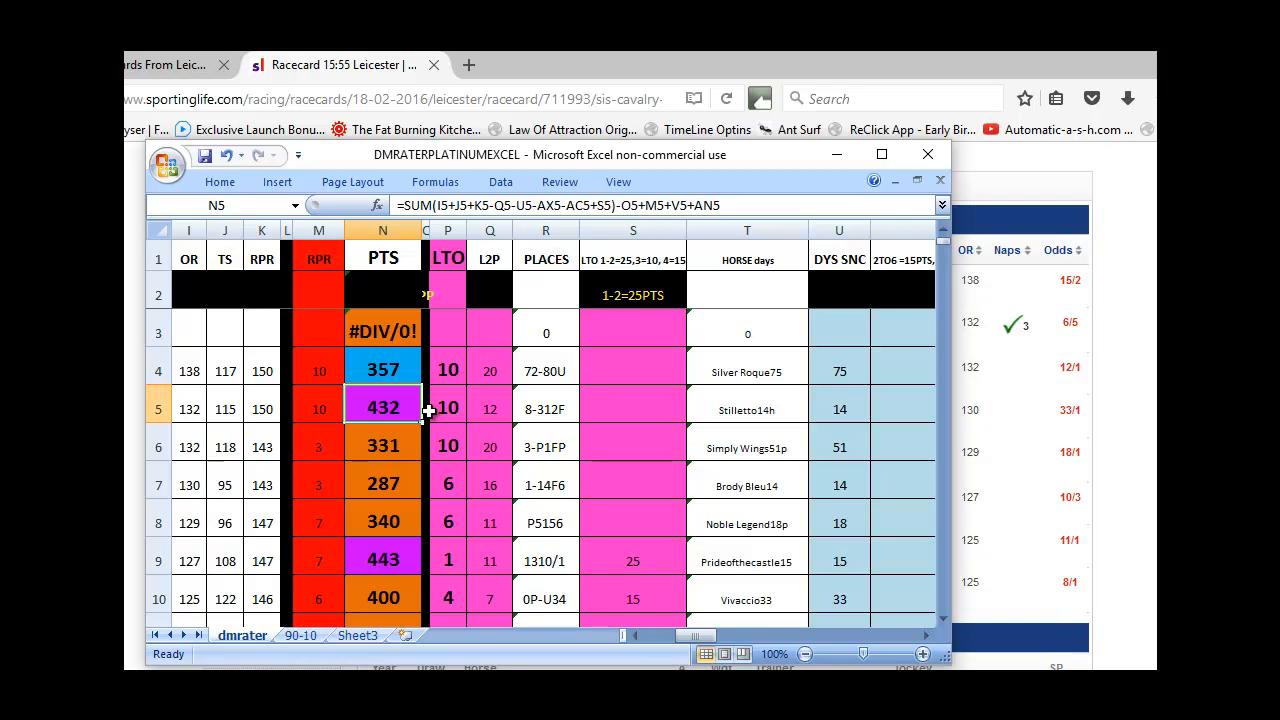
key("Up")
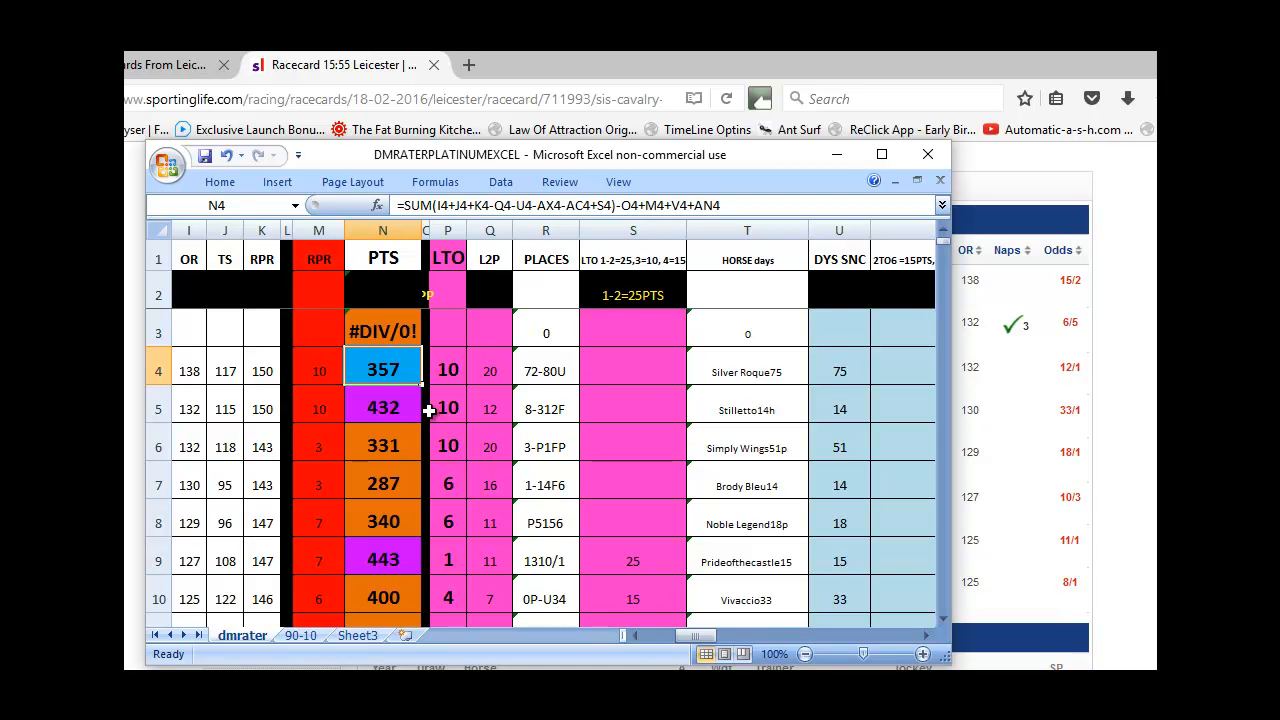
key("Down")
key("Up")
key("Down")
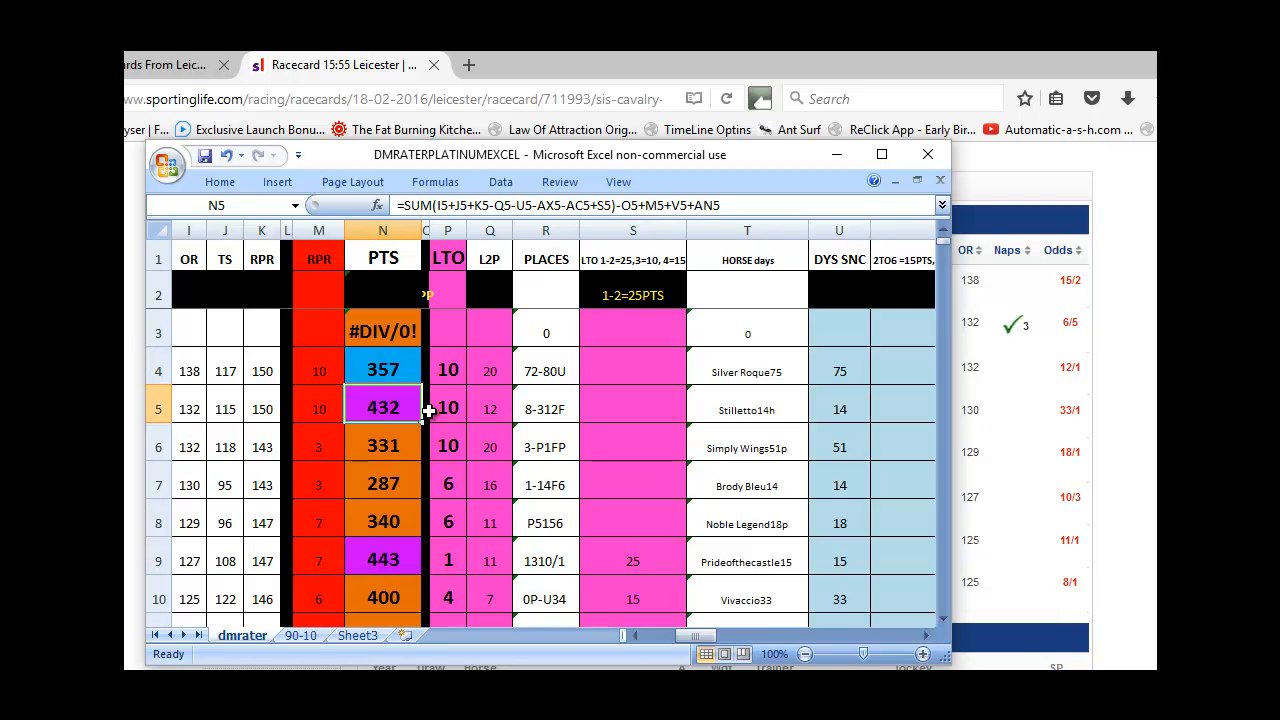
key("Up")
key("Up")
key("Down")
key("Down")
Review Stilletto14h's row from the PTS total back to its NUMBERS and PLACES entries.
key("Left")
key("Left")
key("Left")
key("Left")
key("Left")
key("Left")
key("Left")
key("Left")
key("Left")
key("Left")
key("Left")
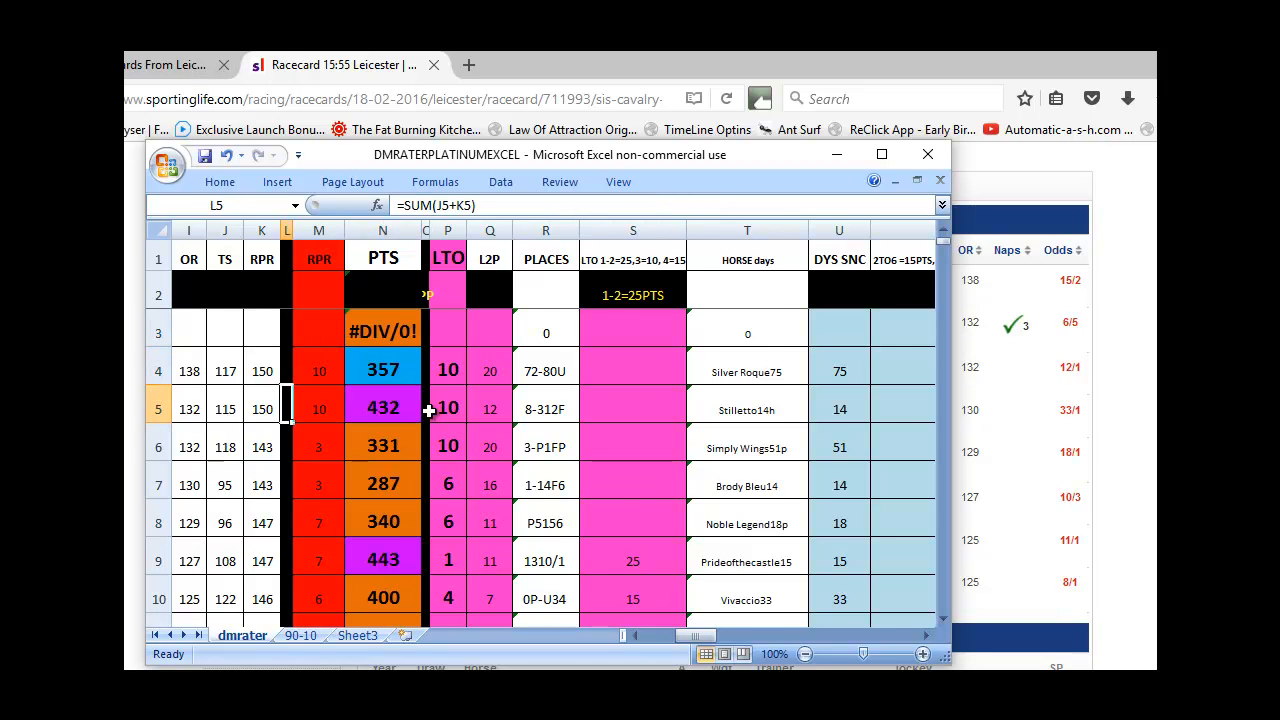
key("Left")
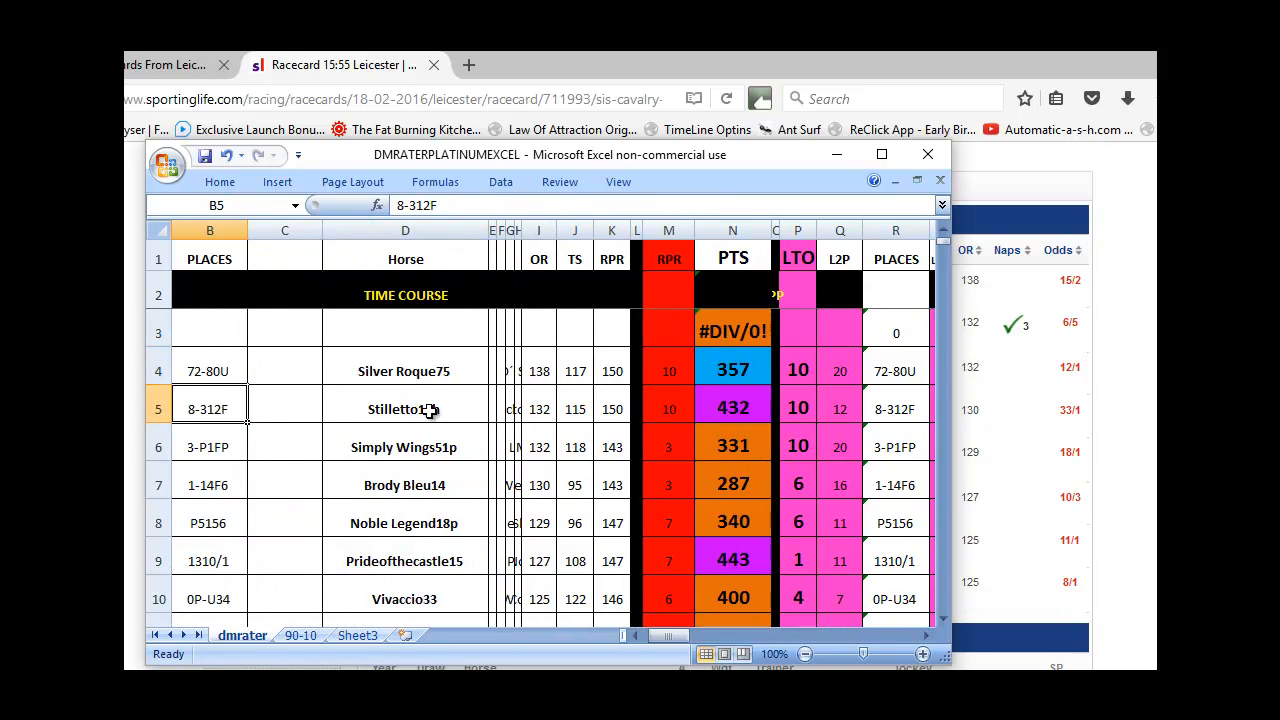
key("Left")
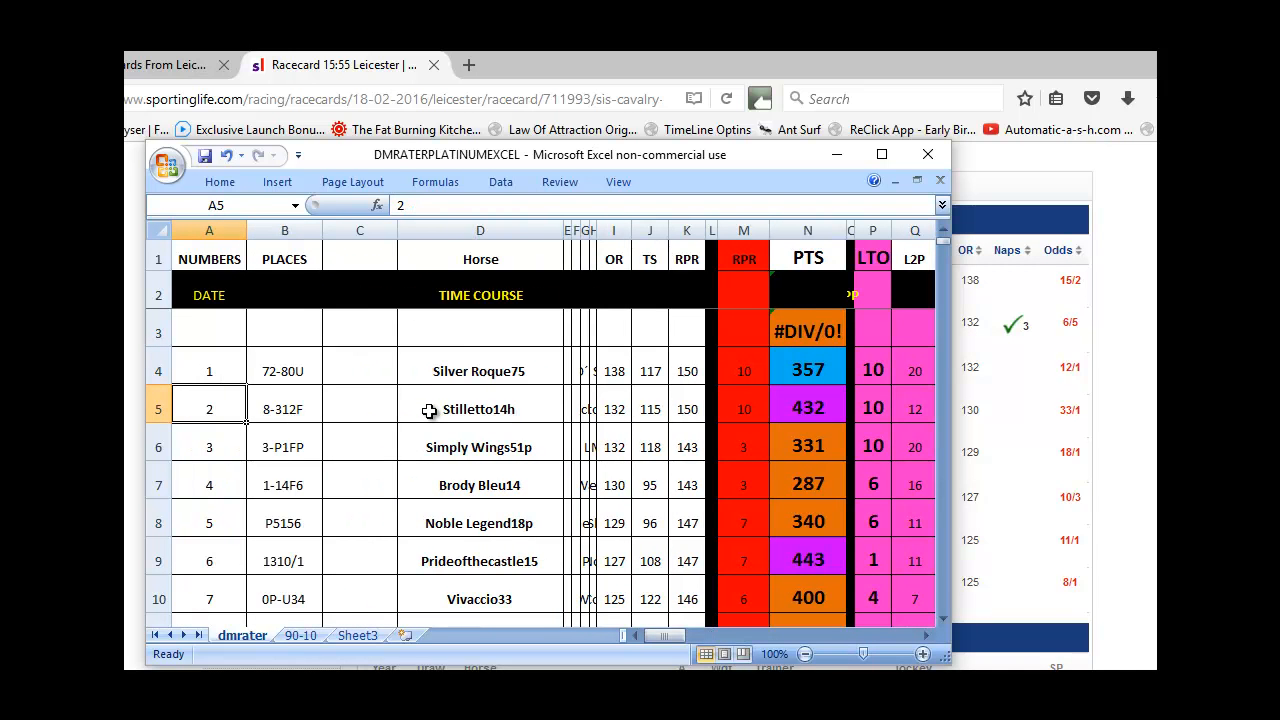
key("Right")
key("Right")
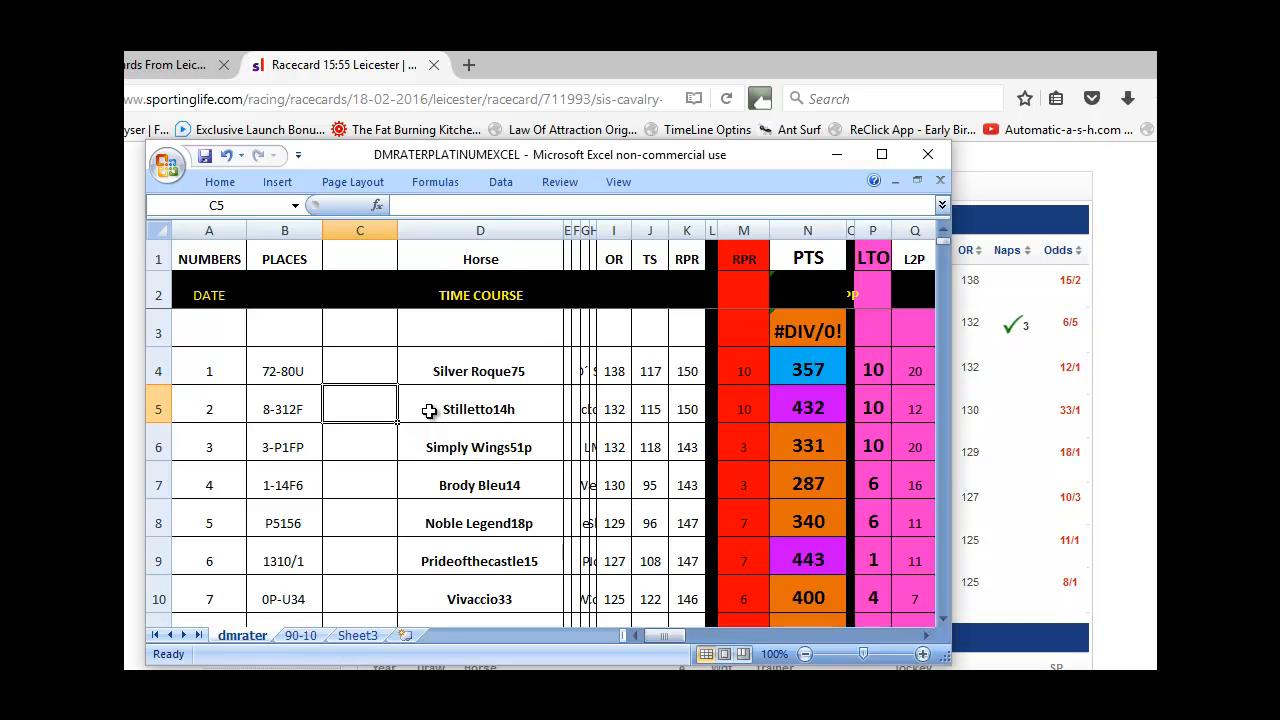
key("Right")
key("Right")
key("Right")
key("Right")
key("Right")
key("Right")
key("Right")
key("Right")
key("Right")
key("Right")
key("Right")
key("Down")
key("Down")
key("Down")
key("Down")
key("Down")
key("Up")
key("Up")
key("Up")
key("Up")
key("Up")
key("Up")
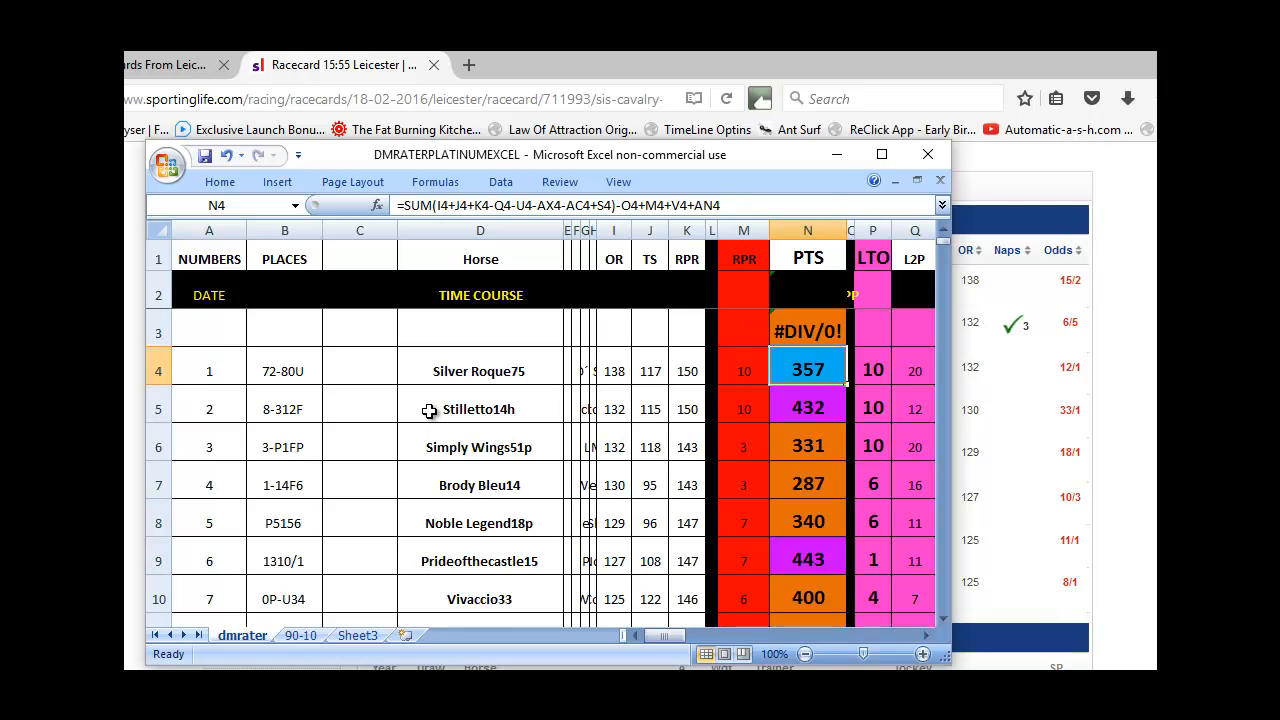
key("Down")
key("Down")
key("Down")
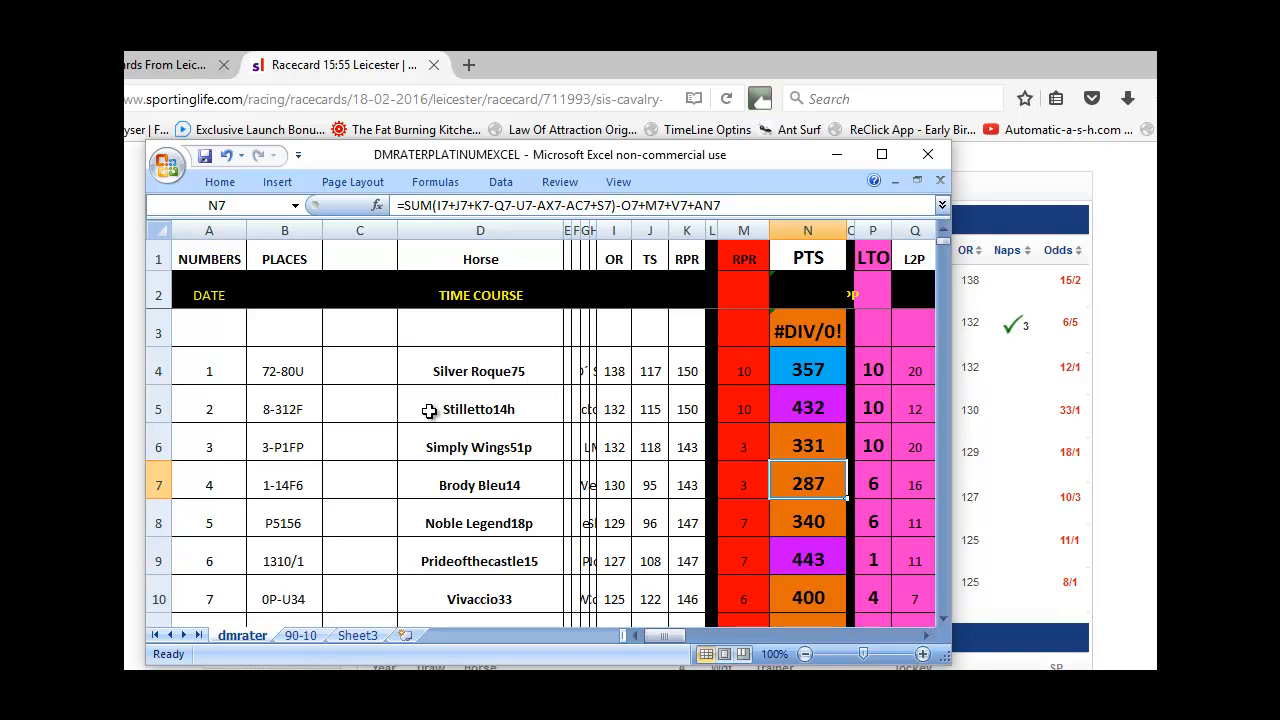
key("Up")
key("Up")
key("Up")
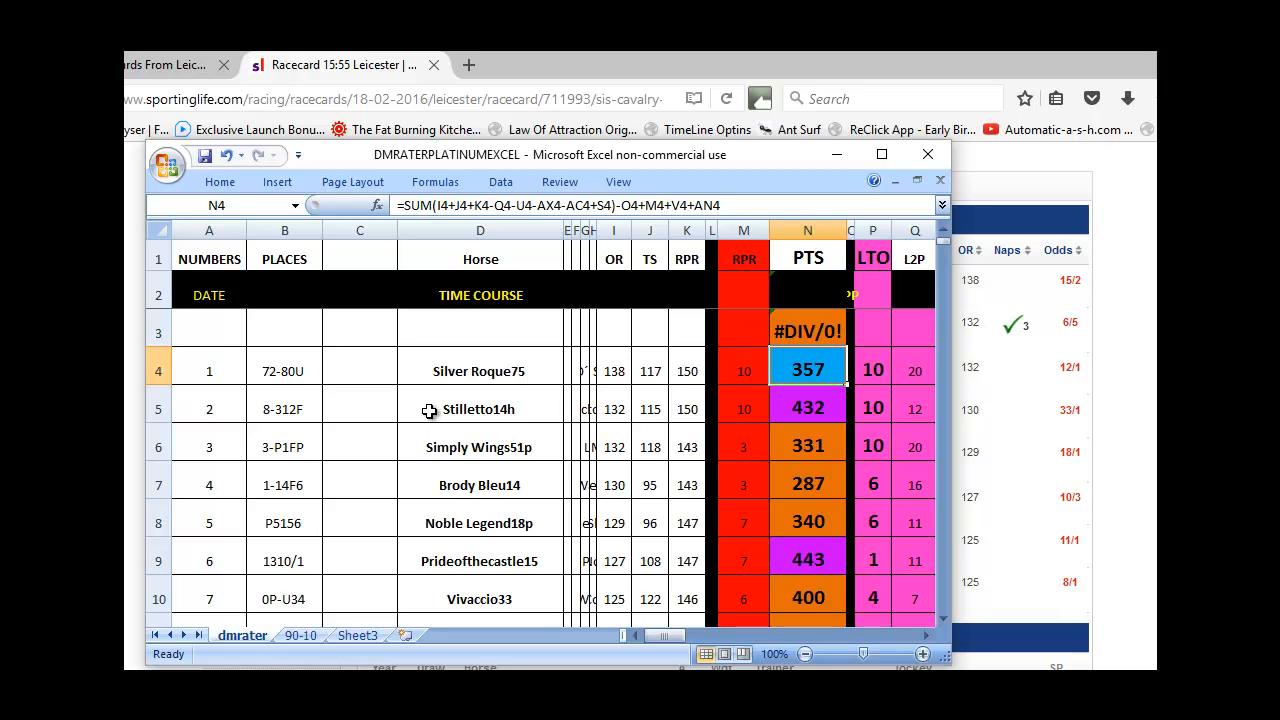
key("Down")
key("Down")
key("Down")
key("Down")
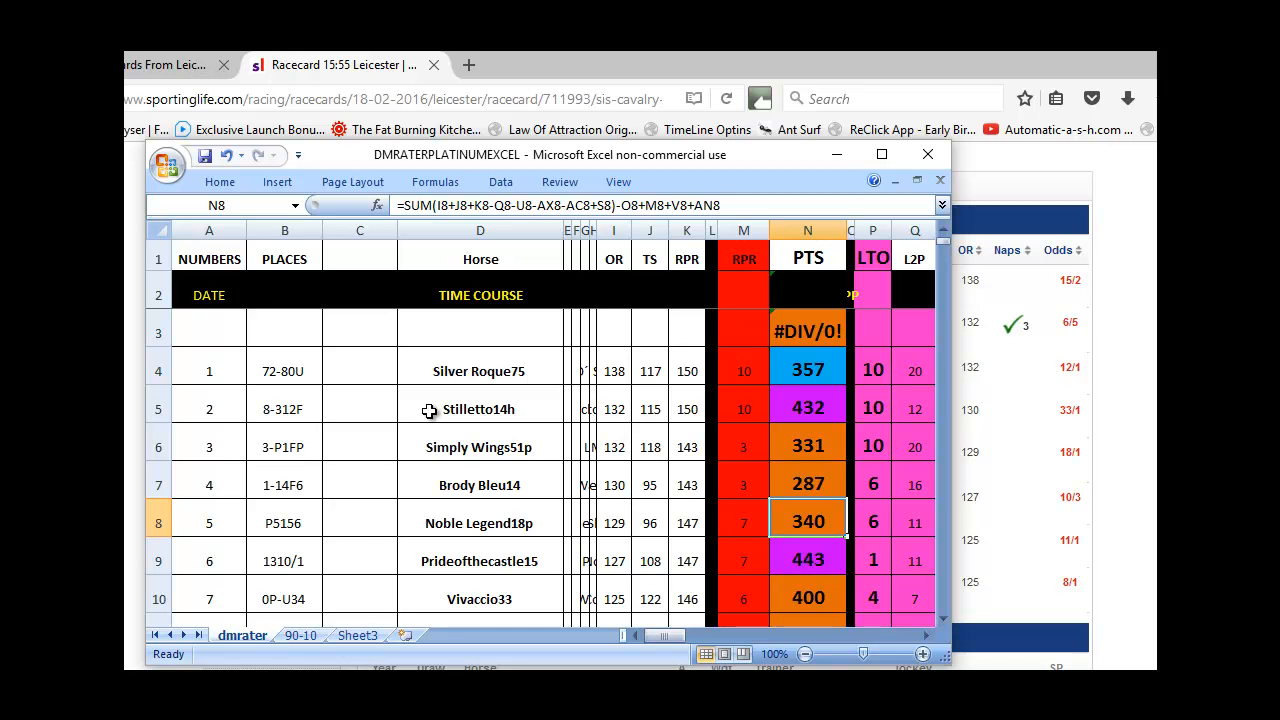
key("Up")
key("Up")
key("Up")
key("Up")
key("Down")
key("Down")
key("Down")
key("Down")
key("Down")
key("Down")
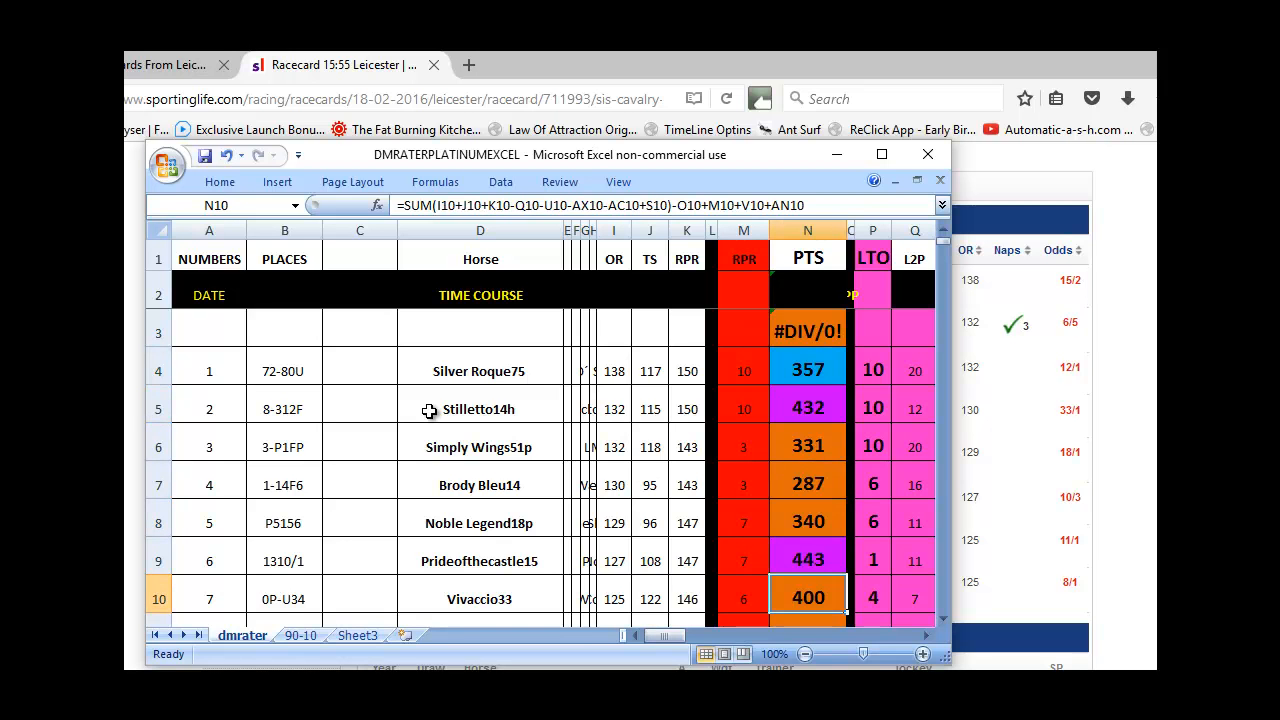
scroll(397, 423, "down", 2)
scroll(396, 423, "up", 2)
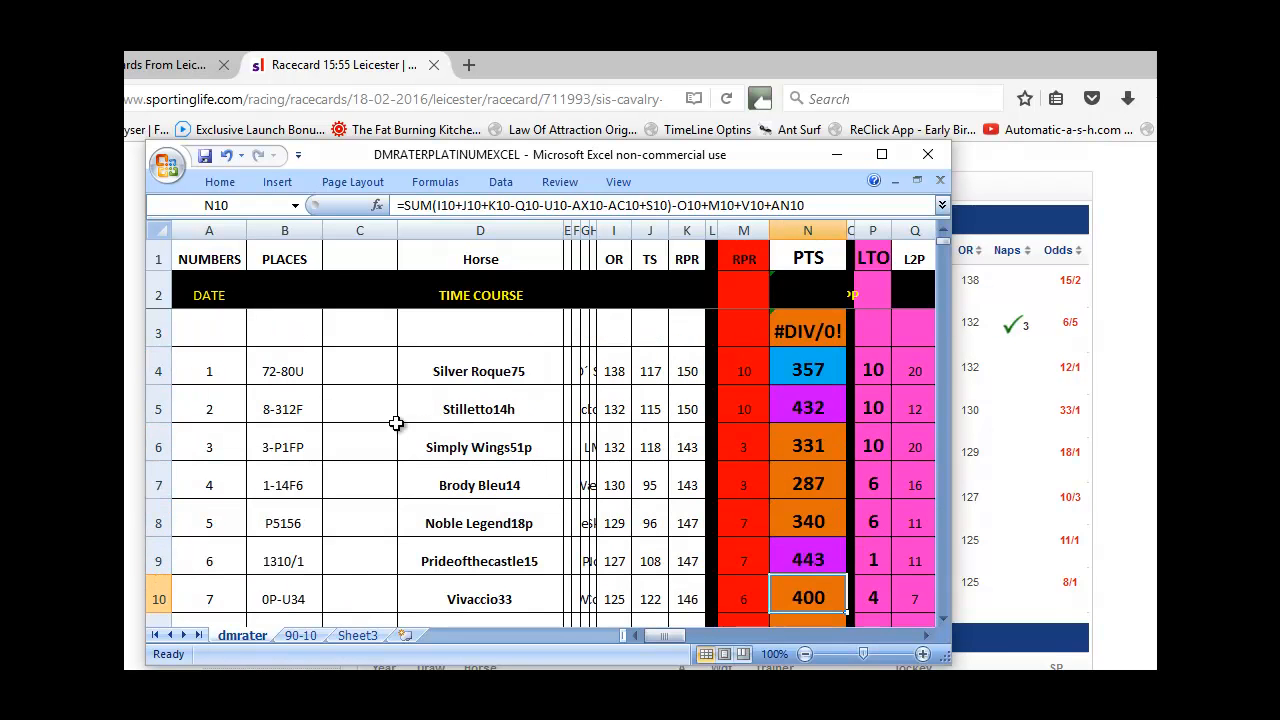